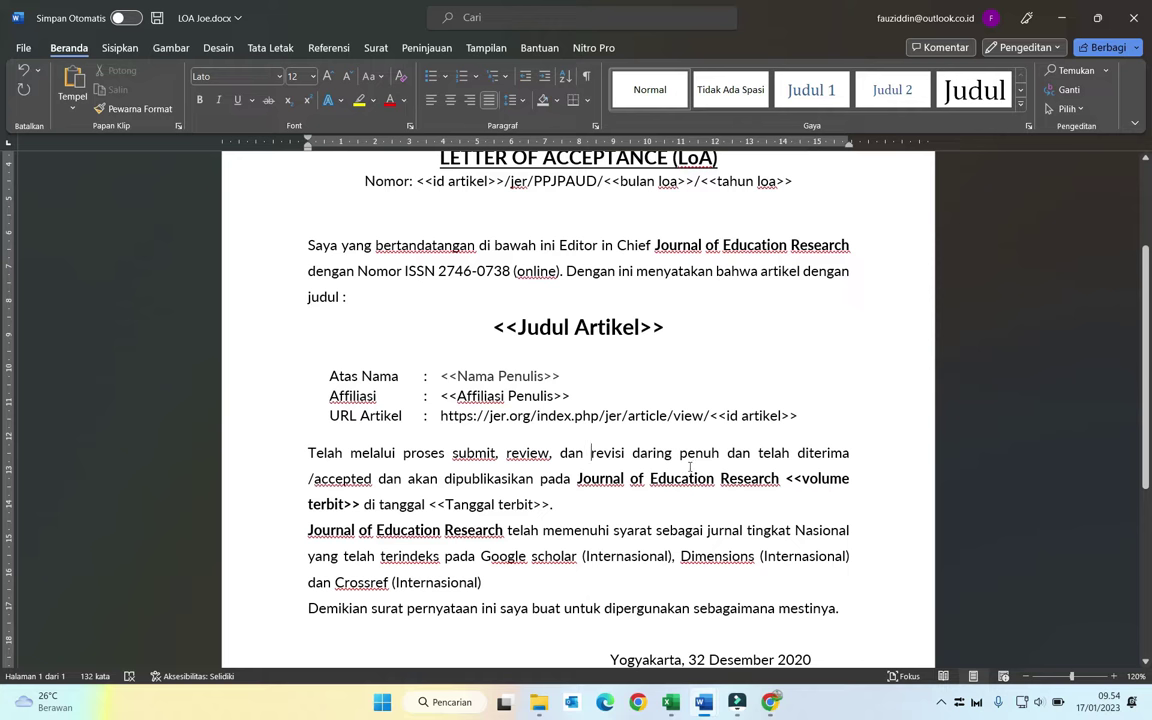
Step: Reword the acceptance sentence: change 'dan' to 'yang' and 'di' to 'pada'
double_click(389, 479)
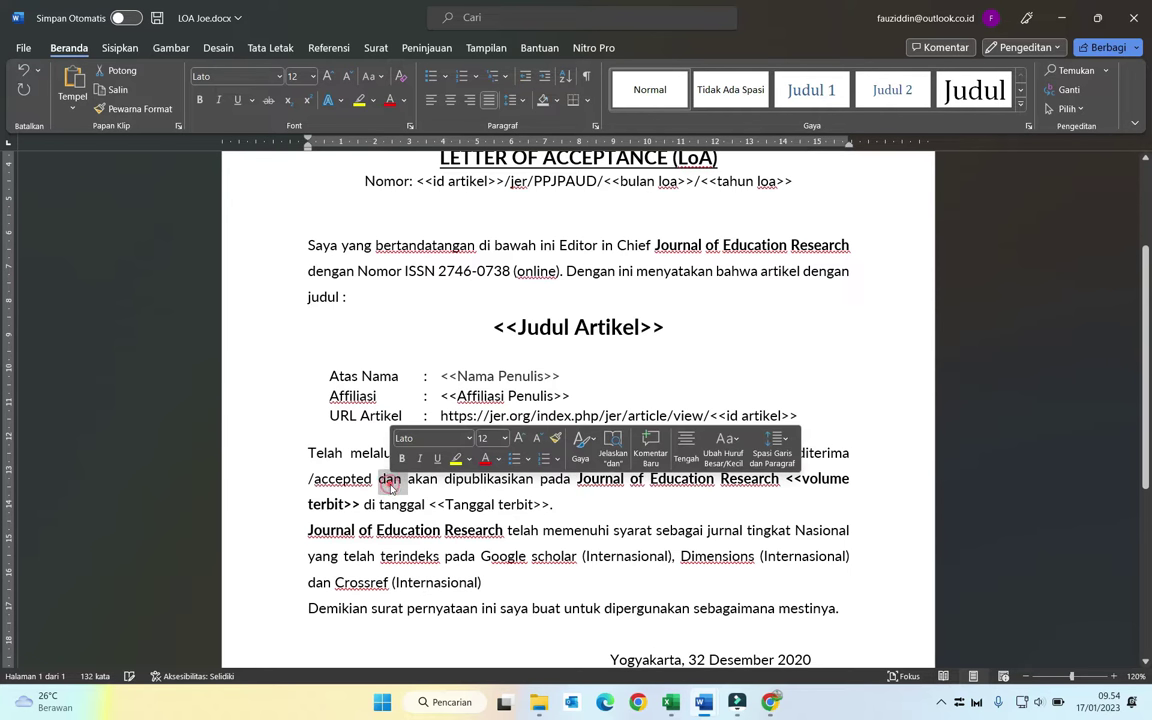
type("yang")
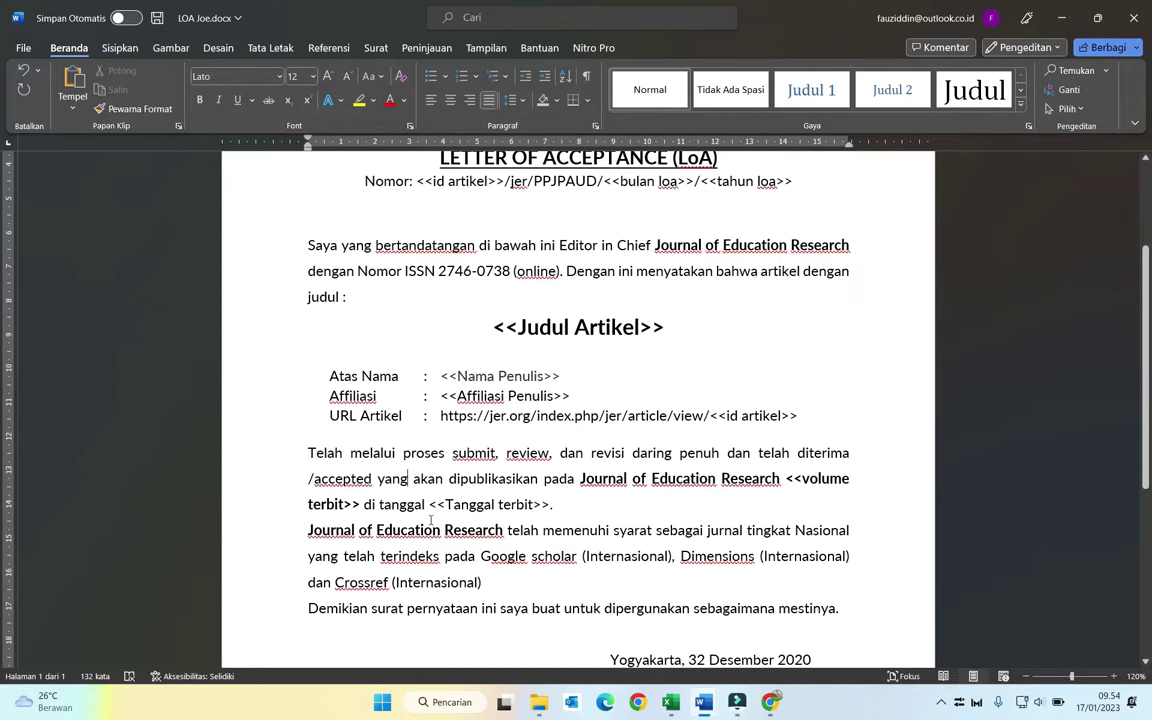
double_click(367, 505)
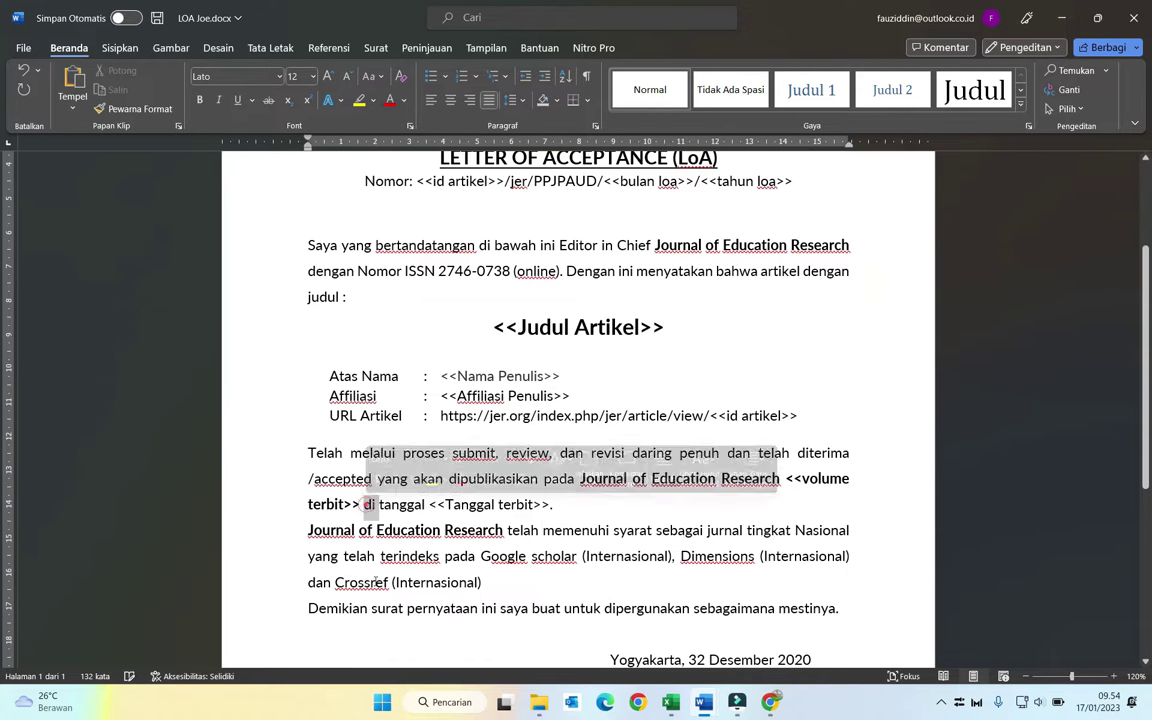
type("pada")
key("BackSpace")
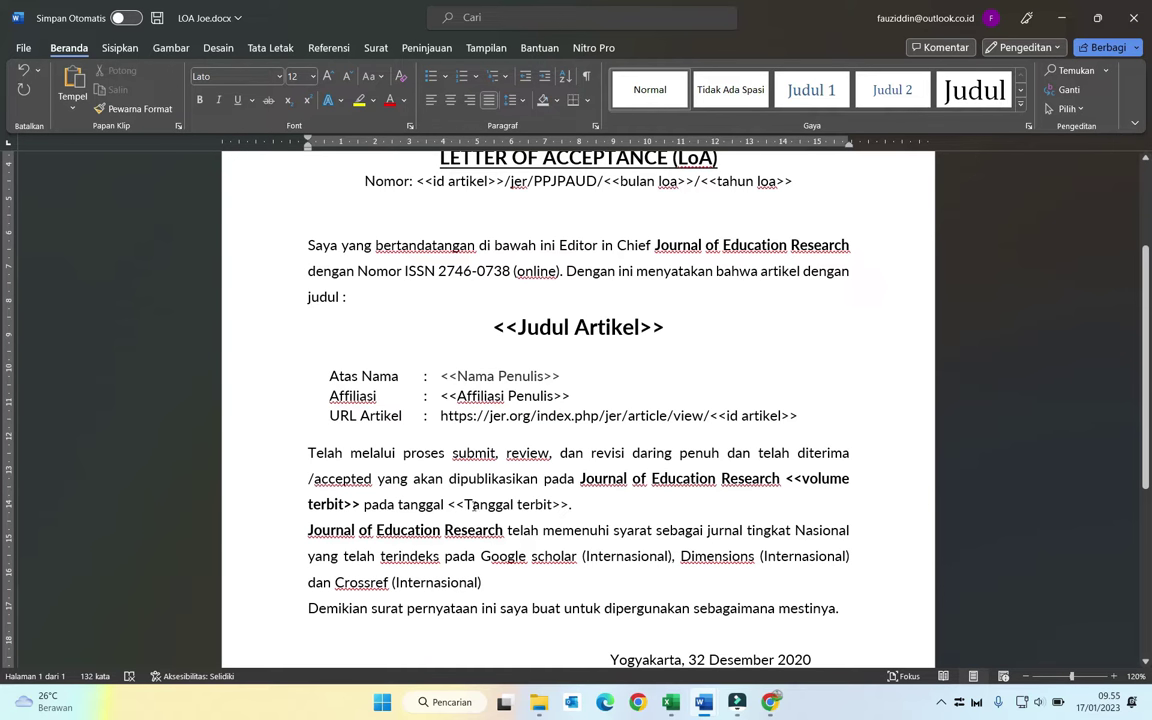
Step: Capitalise the placeholders to <<Tanggal Terbit>> and <<Volume Terbit>>
left_click(521, 505)
key("BackSpace")
type("T")
left_click(810, 484)
key("Delete")
type("V")
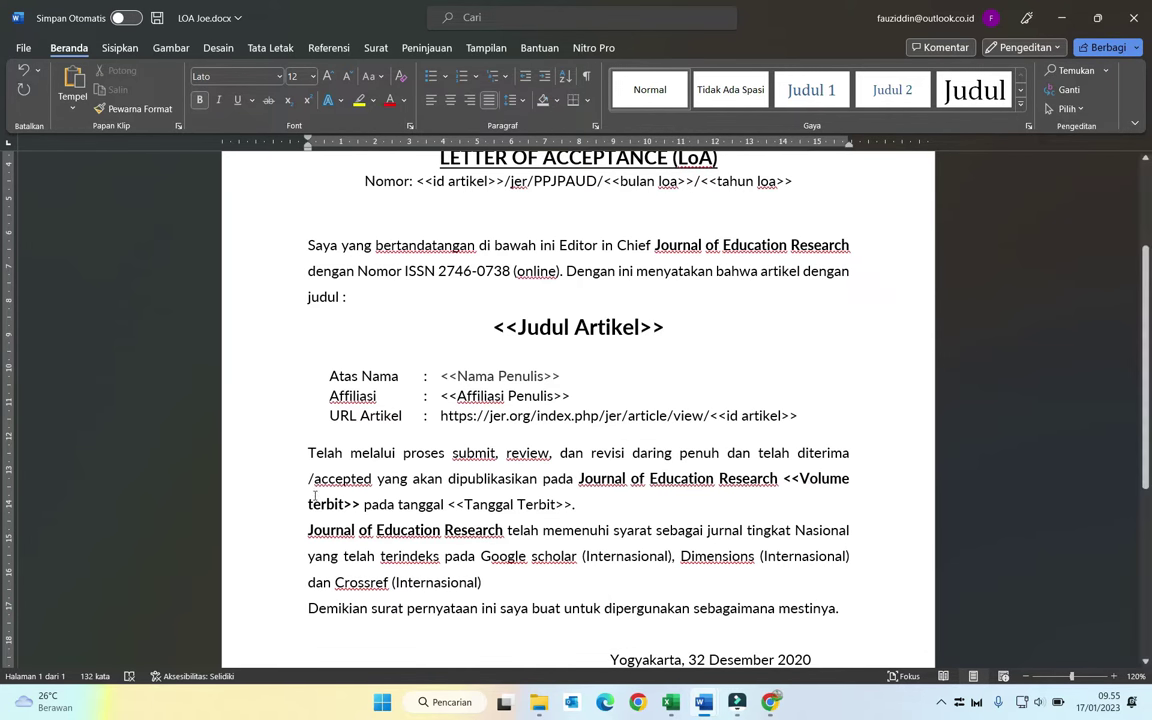
left_click(308, 504)
key("Delete")
type("T")
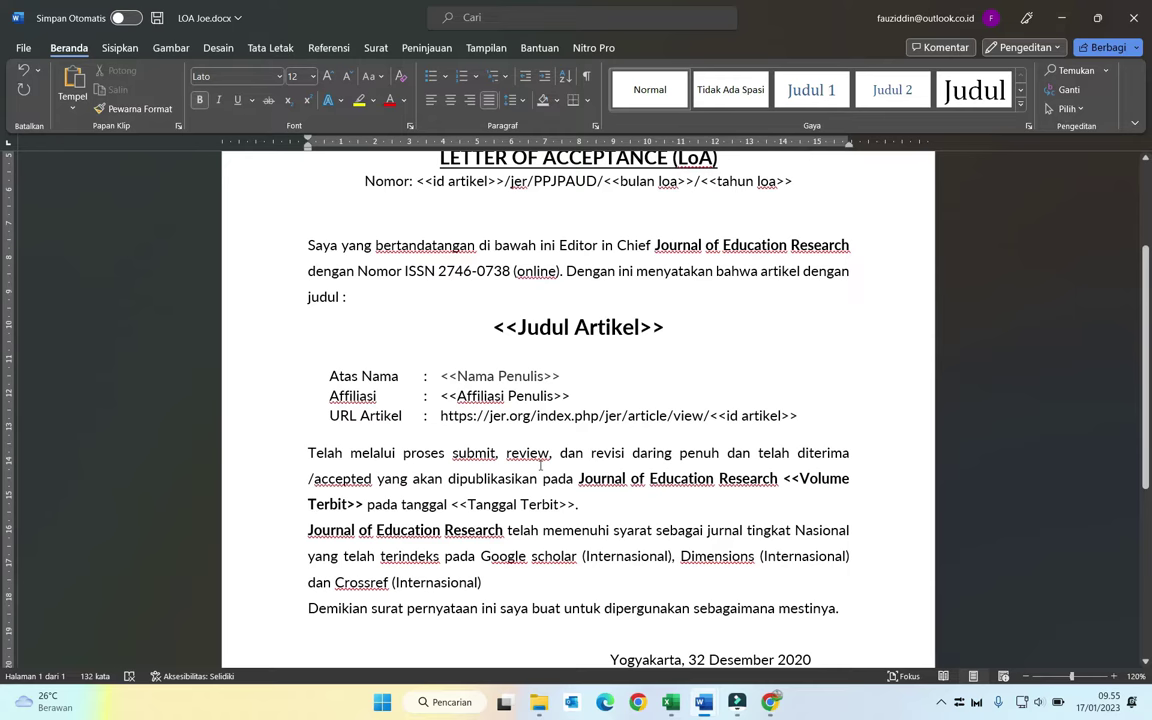
scroll(530, 462, "down", 1)
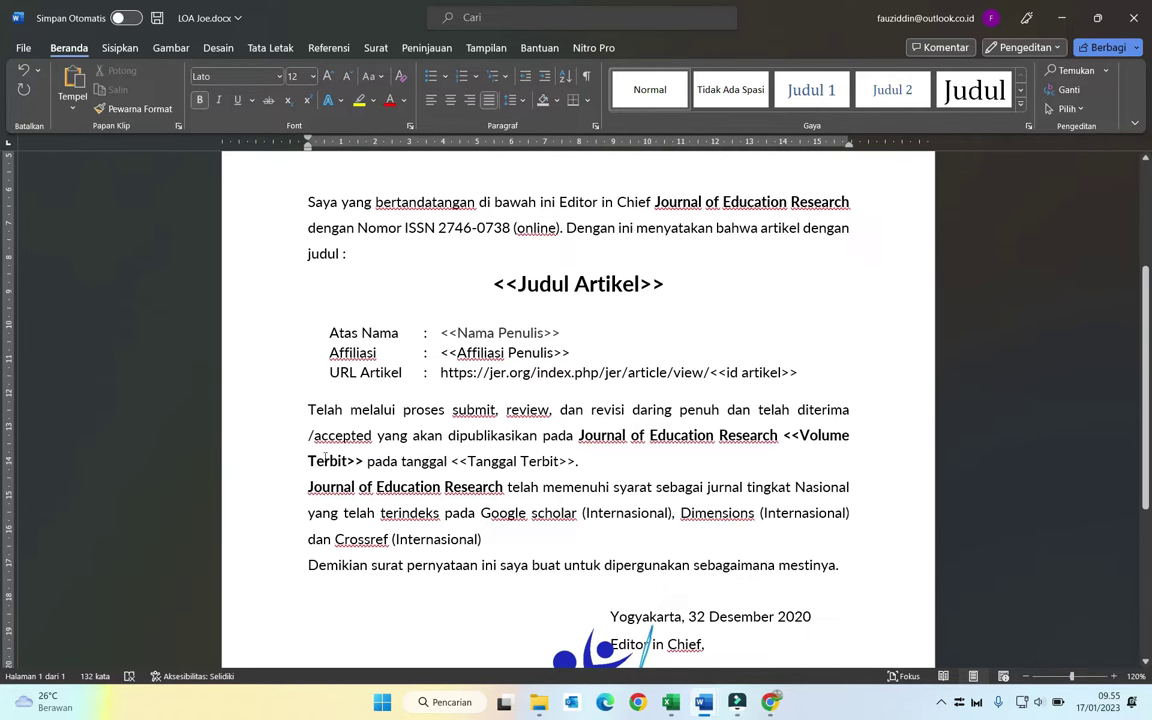
Step: End the indexing sentence with a period and move the signature picture slightly lower
left_click(486, 540)
type(".")
scroll(477, 511, "down", 1)
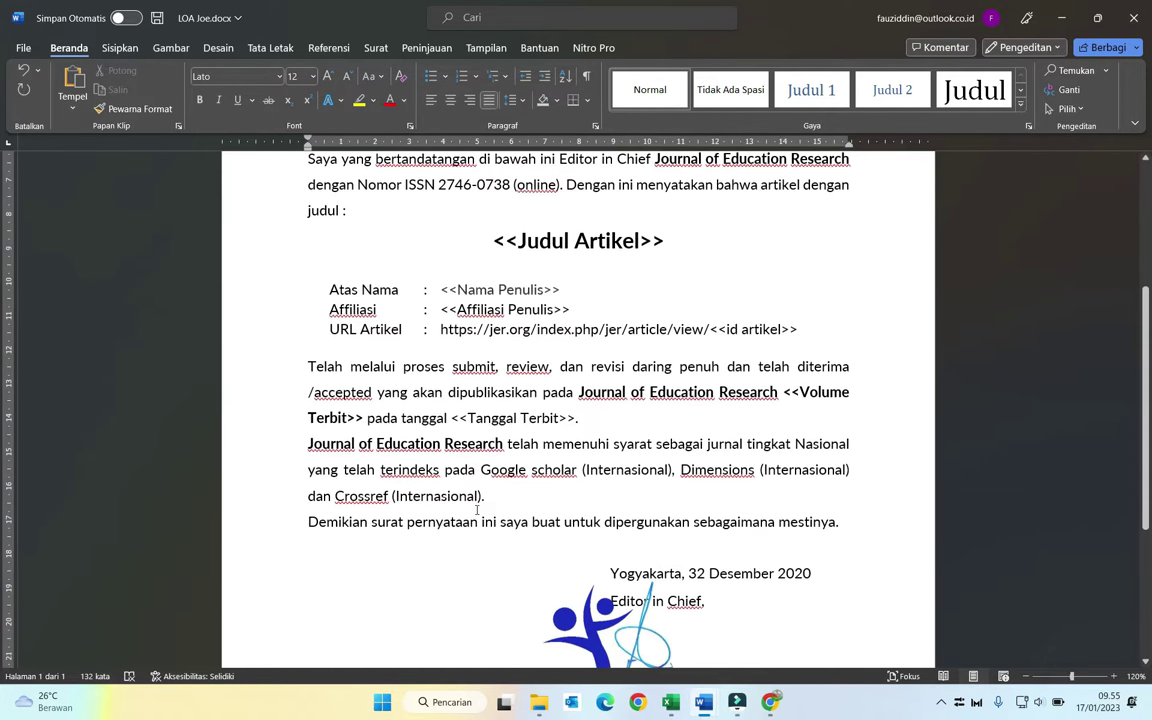
scroll(477, 511, "down", 1)
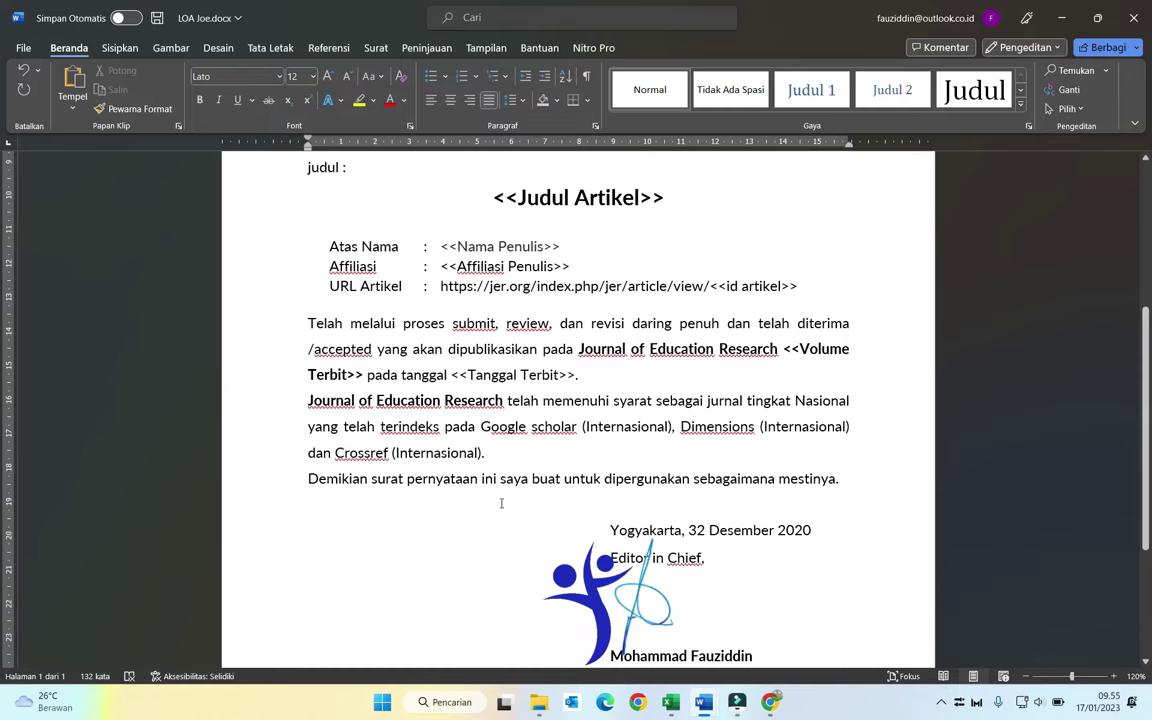
scroll(499, 501, "down", 1)
left_click(625, 487)
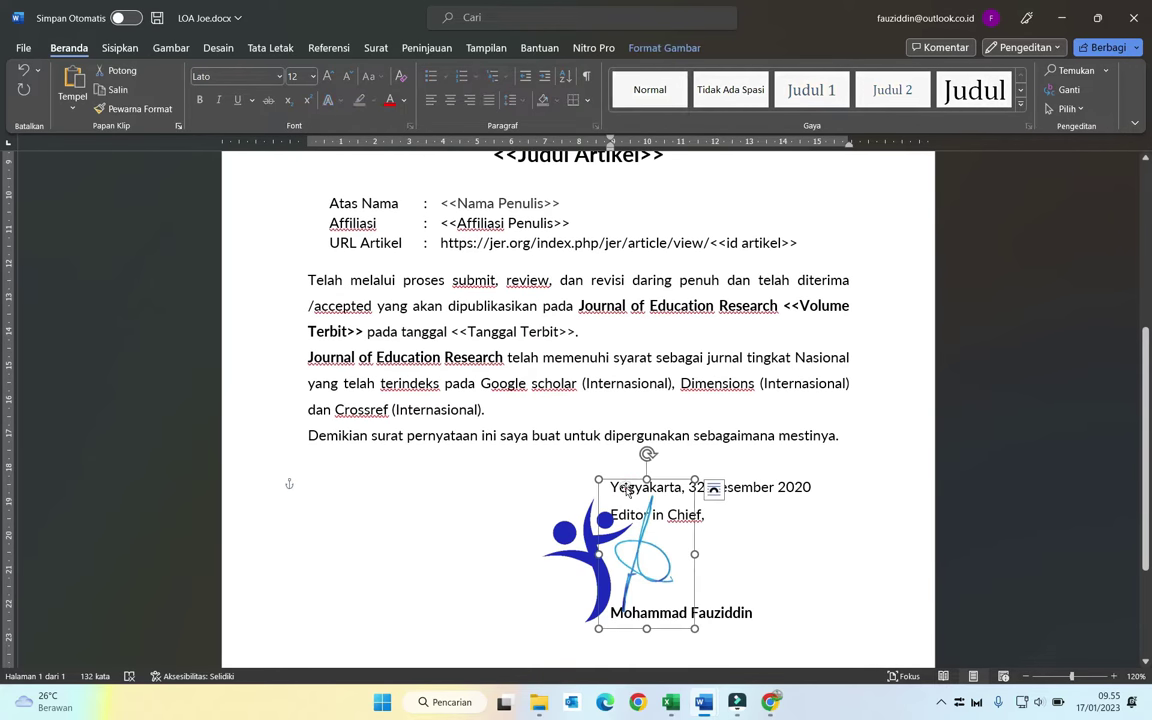
mouse_move(634, 513)
left_mouse_down()
mouse_move(653, 545)
mouse_move(648, 485)
mouse_move(643, 516)
left_mouse_up()
left_click(628, 487)
Step: Replace the date '32 Desember 2020' after Yogyakarta with the <<Tanggal LOA>> tag
double_click(628, 487)
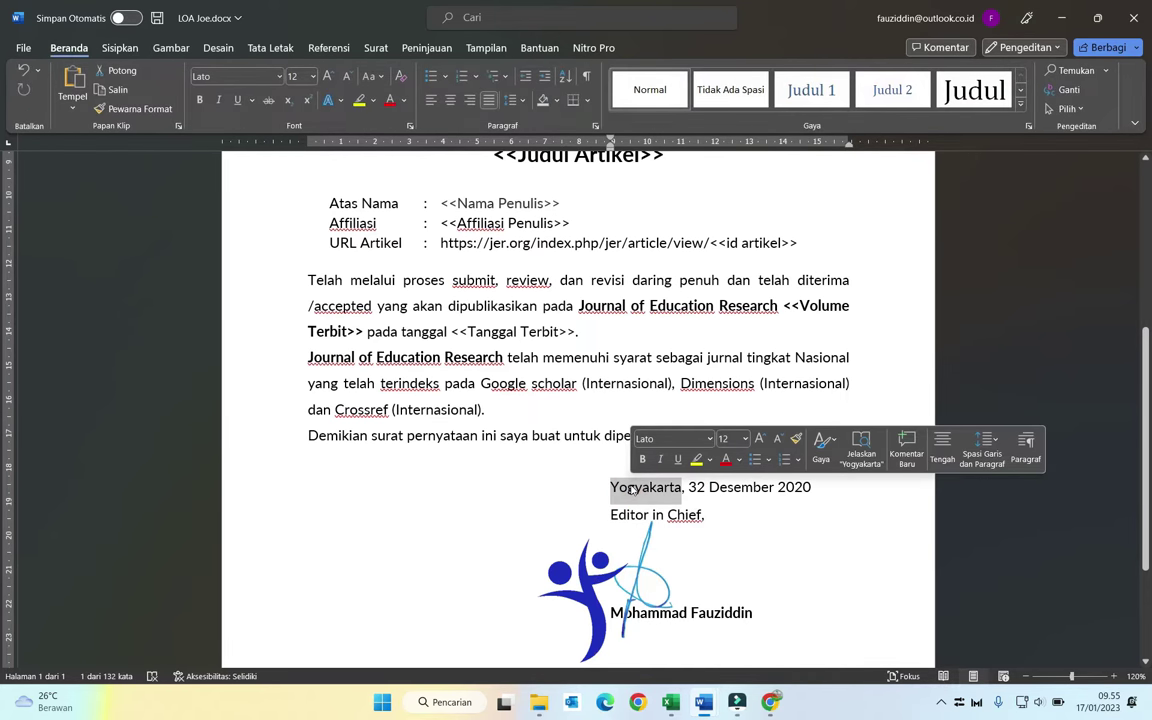
left_click(696, 488)
left_click_drag(696, 488, 808, 494)
type("<<")
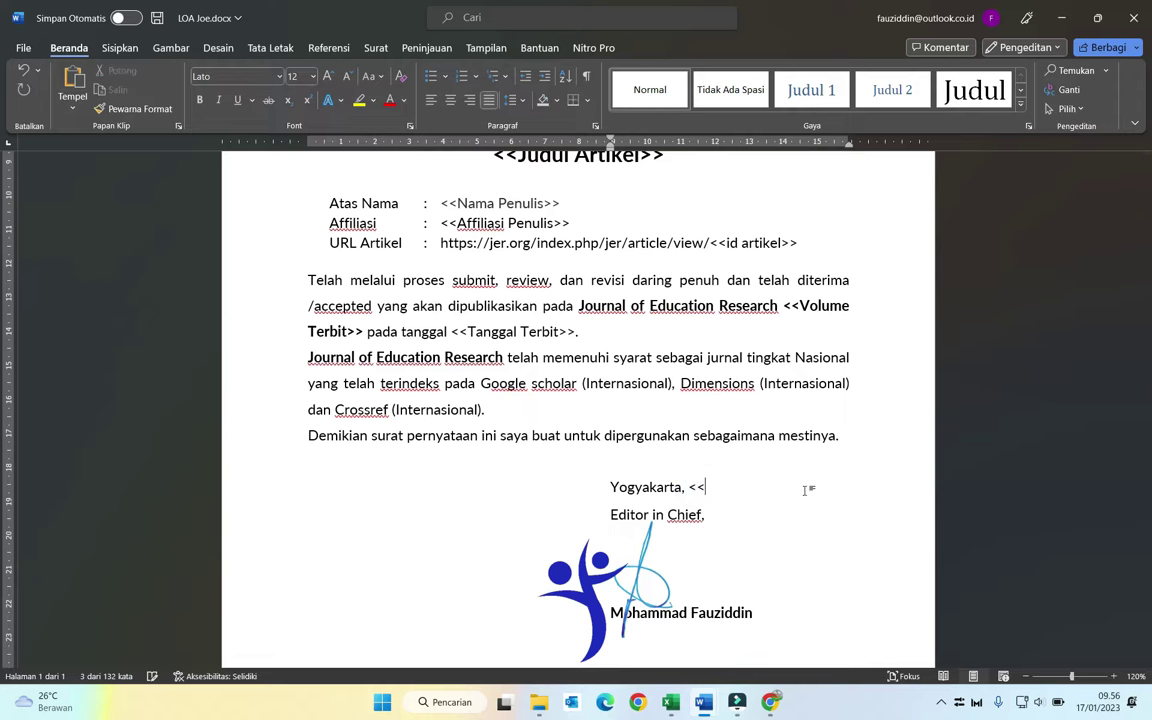
type("tangga")
key("BackSpace")
key("BackSpace")
key("BackSpace")
key("BackSpace")
key("BackSpace")
key("BackSpace")
key("BackSpace")
key("BackSpace")
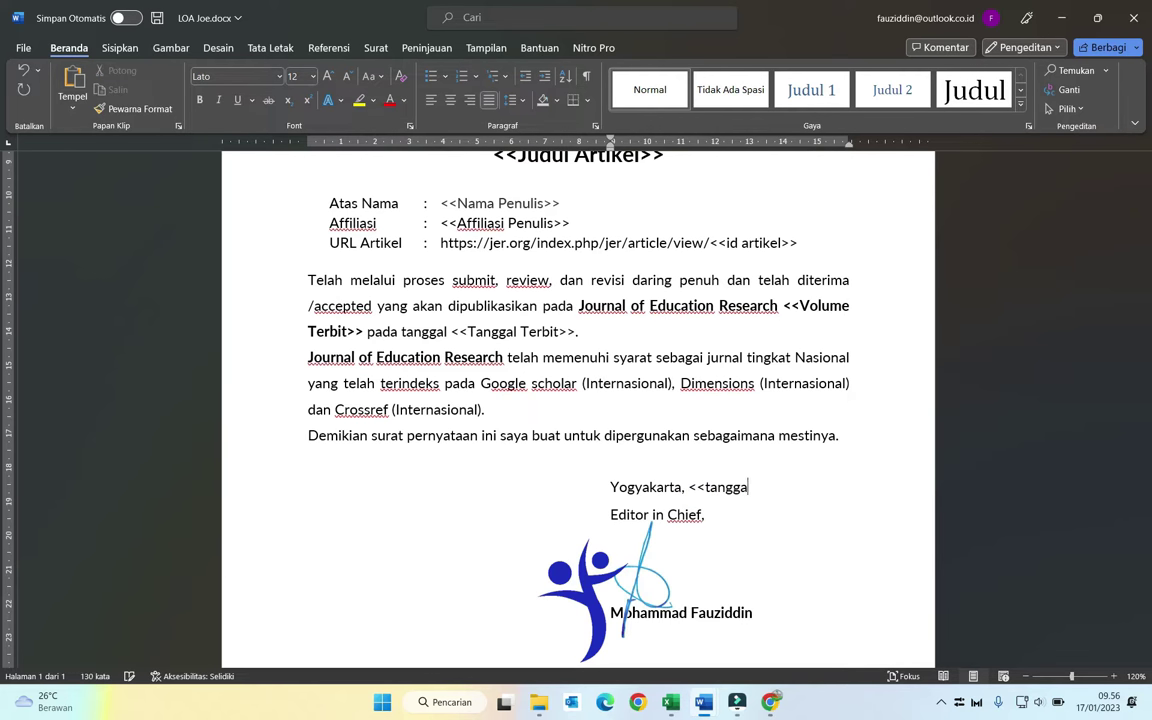
type("Tanggal LOA")
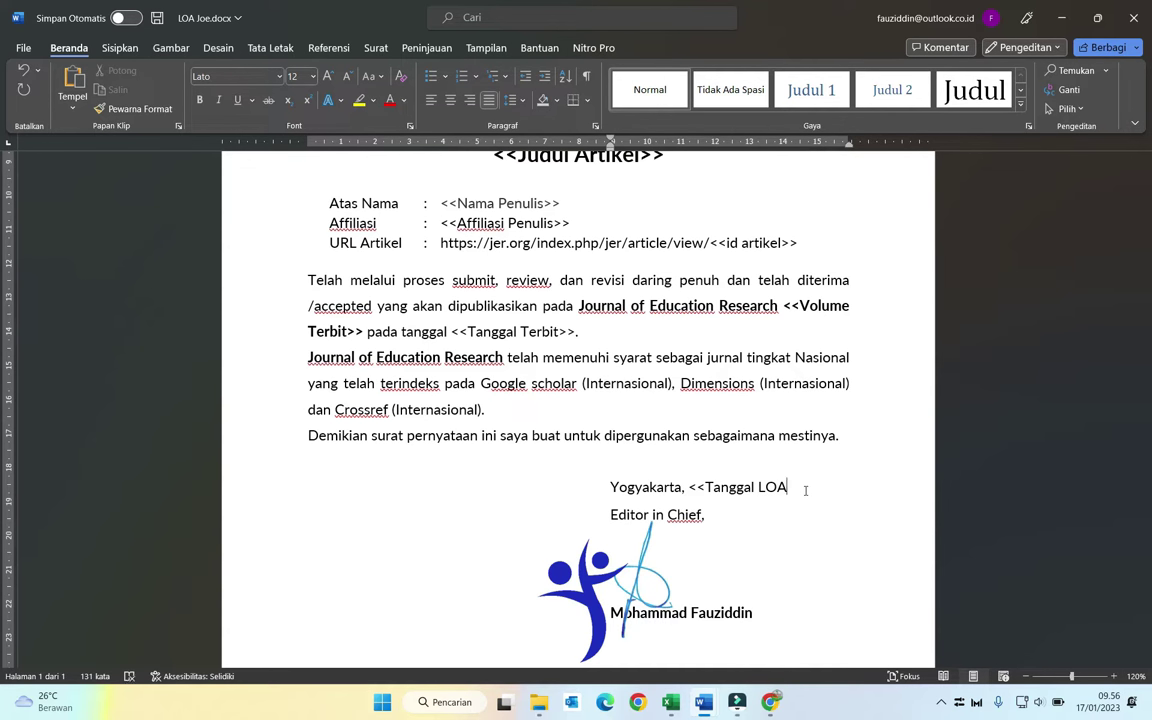
type(">>")
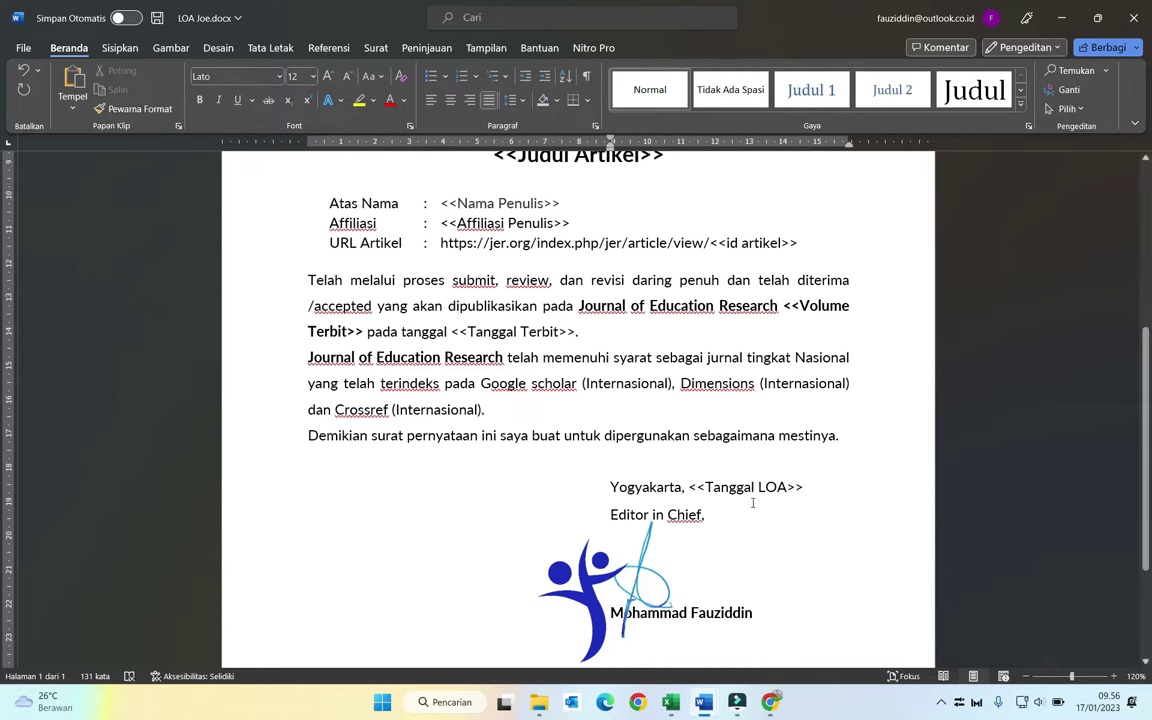
scroll(575, 420, "up", 3)
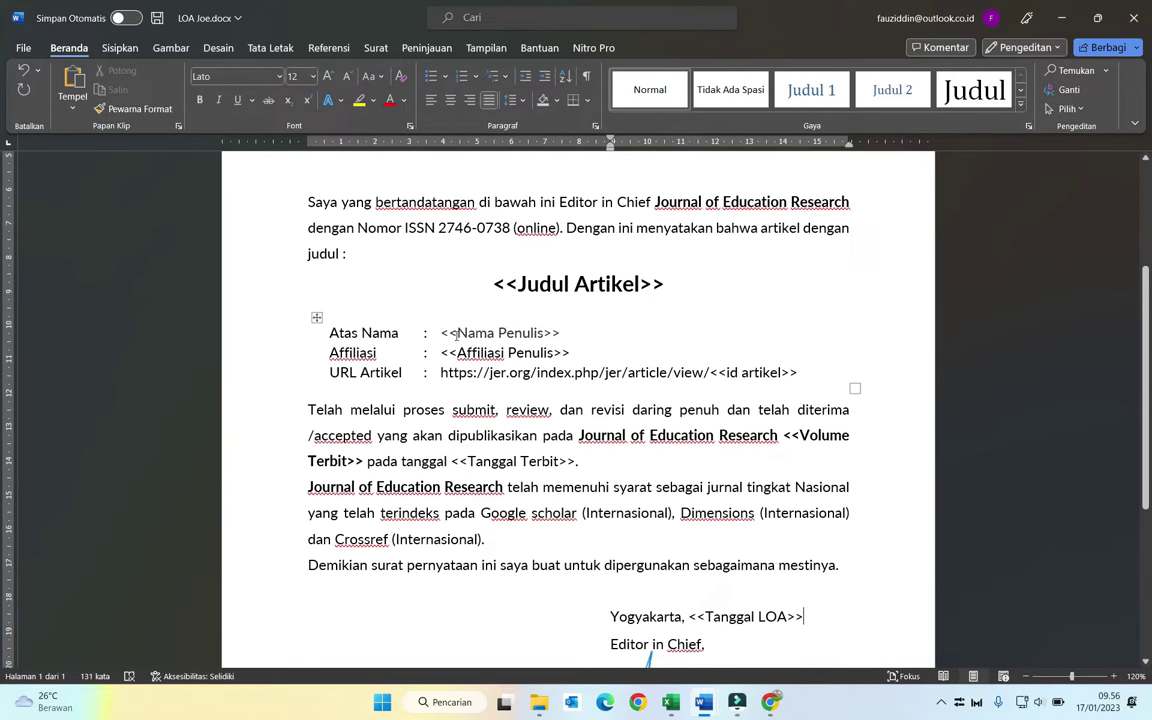
Step: Capitalise the Nomor line tags to Bulan Loa and Tahun Loa
scroll(636, 265, "up", 3)
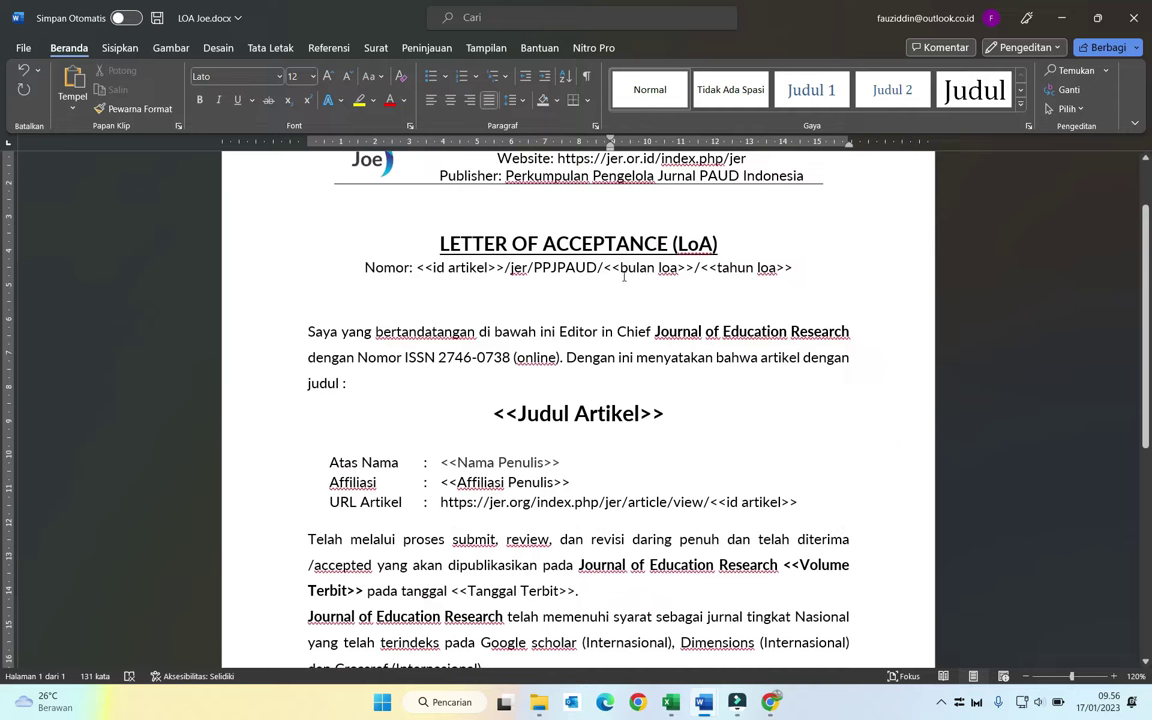
left_click(627, 268)
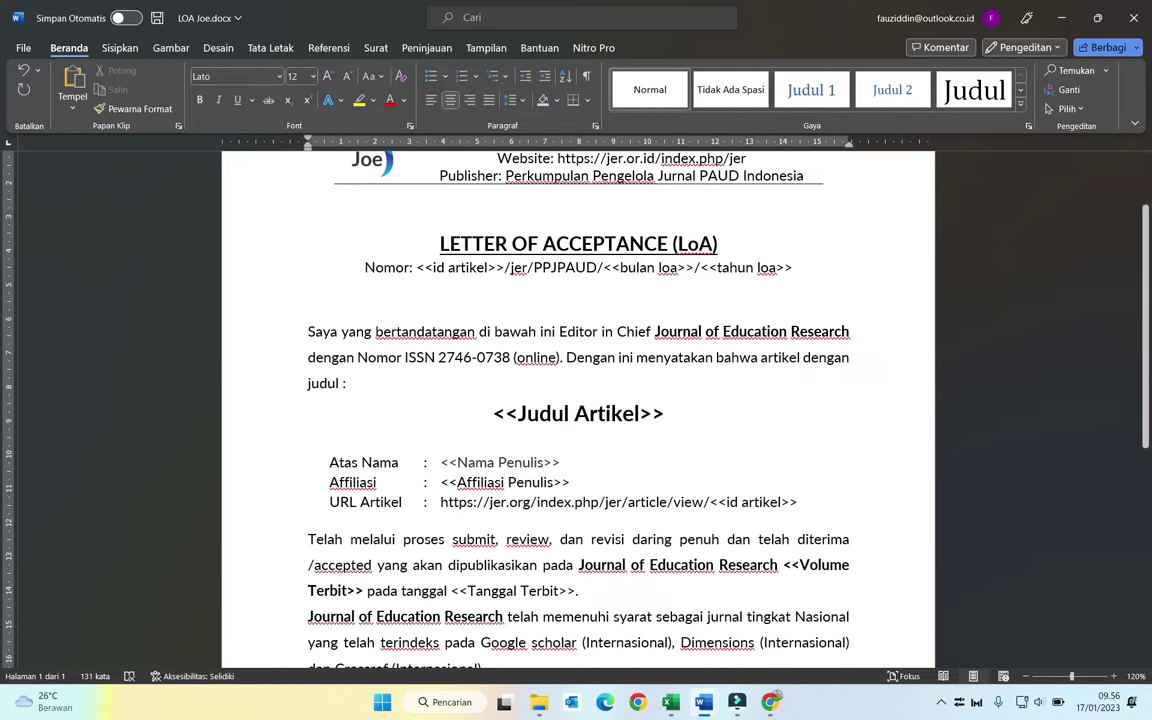
key("BackSpace")
type("B")
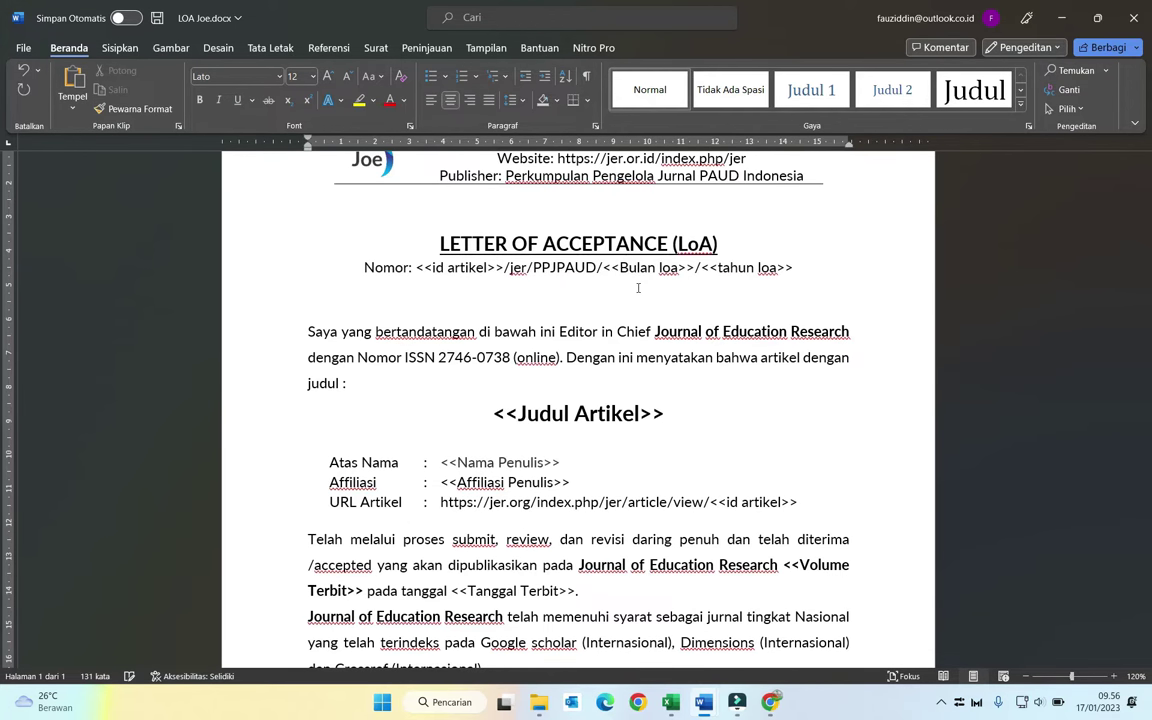
left_click(663, 268)
key("BackSpace")
type("L")
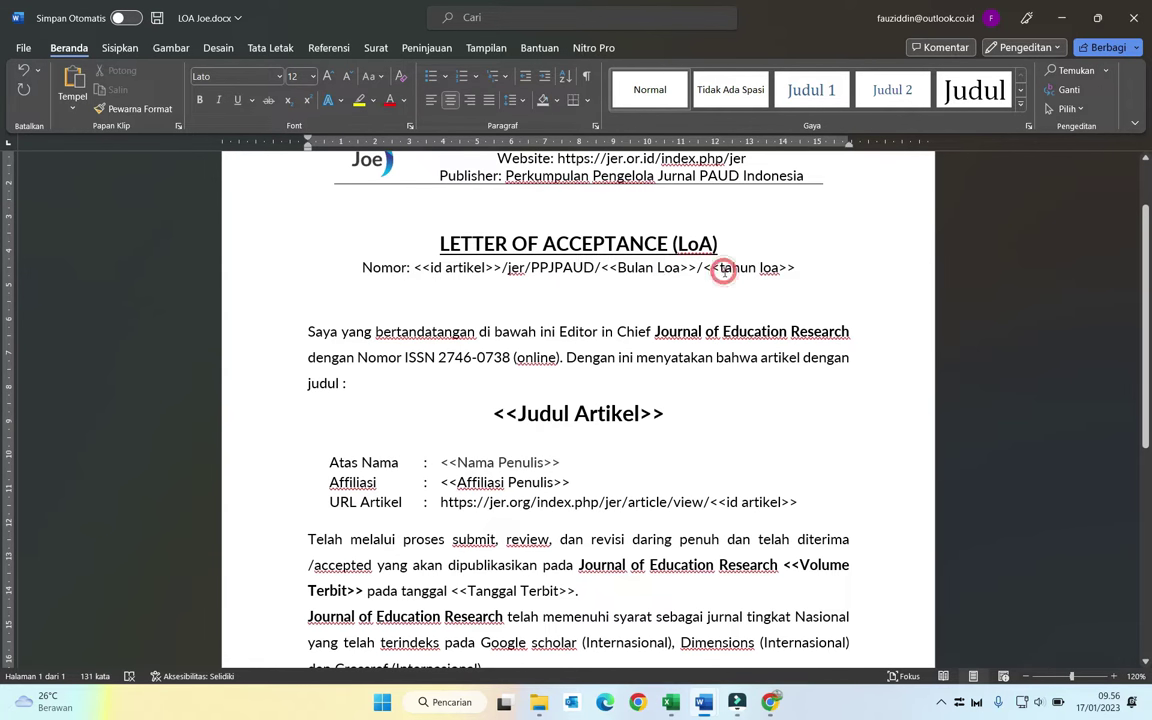
left_click(723, 268)
key("BackSpace")
type("T")
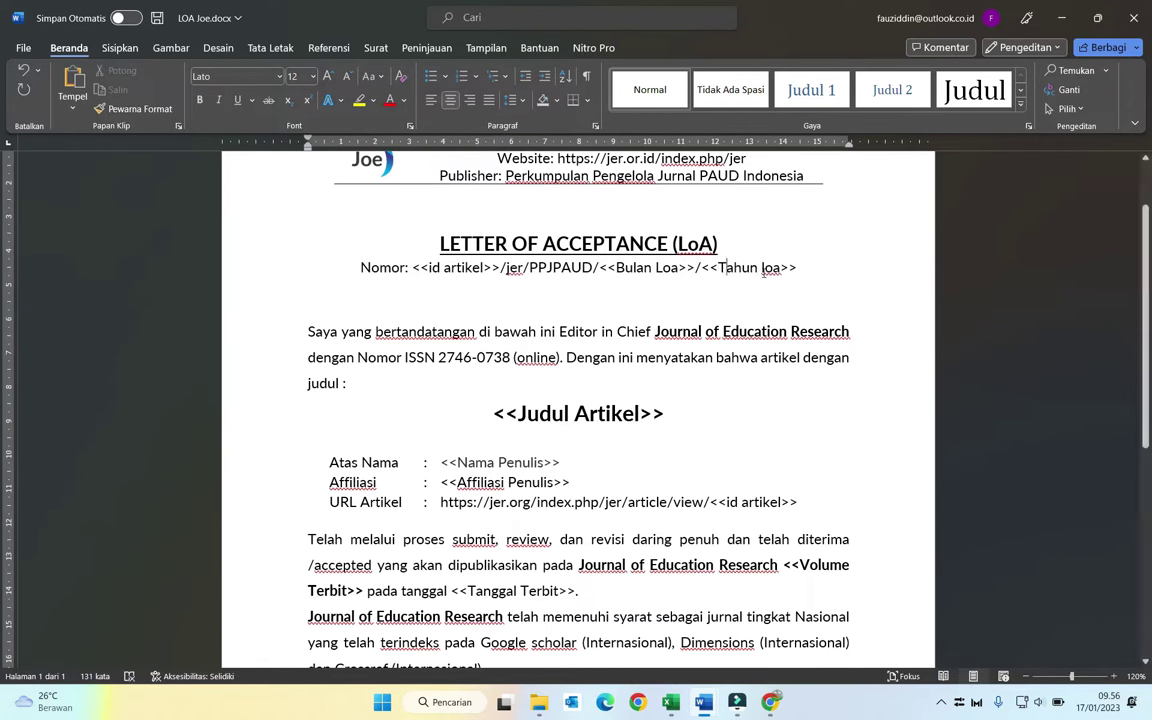
left_click(765, 268)
key("BackSpace")
type("L")
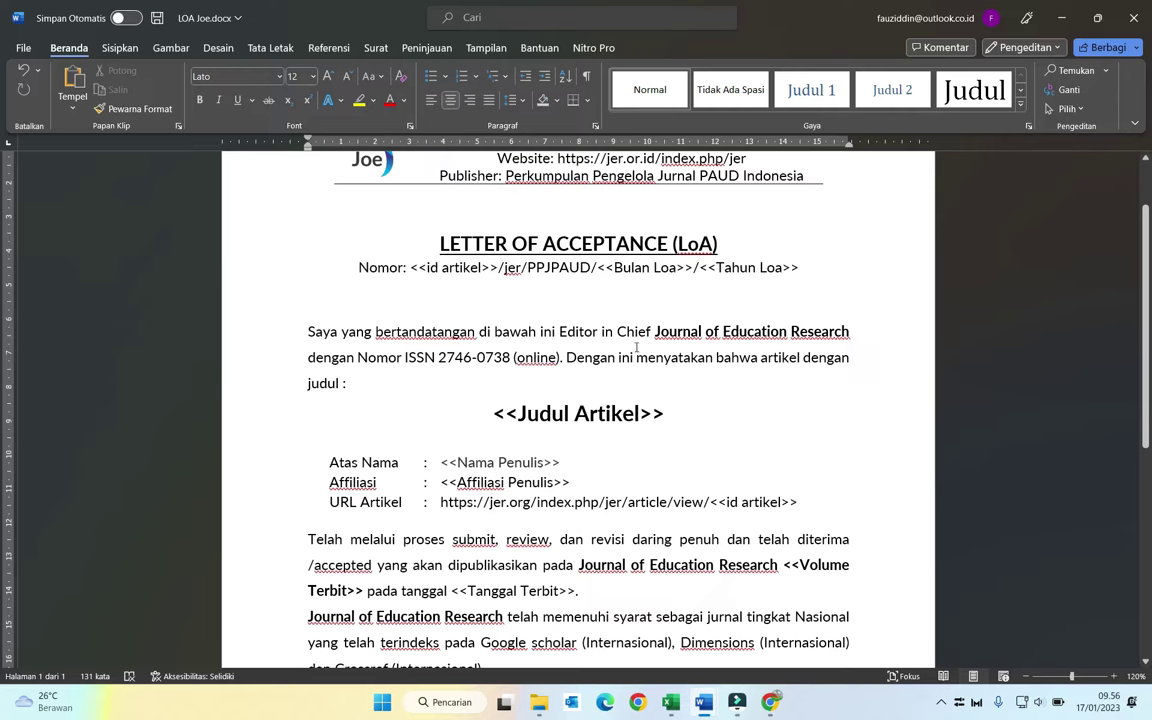
Step: Review the whole letter and save LOA Joe.docx
scroll(689, 447, "down", 2)
scroll(689, 447, "down", 1)
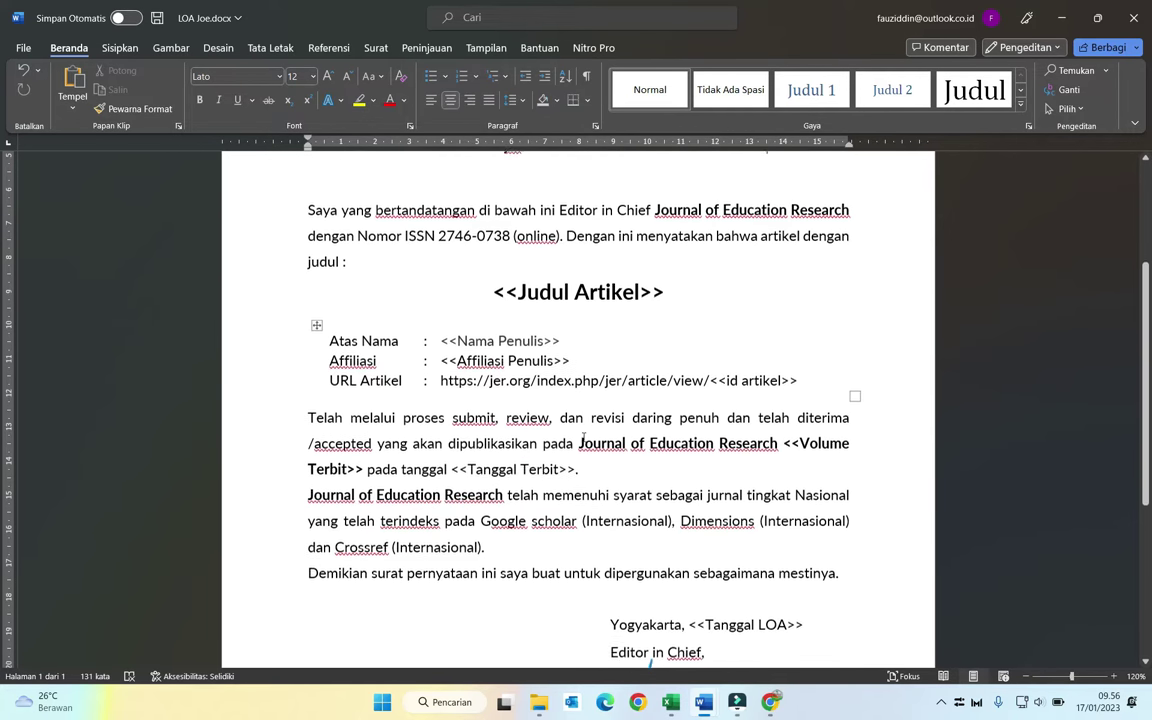
scroll(531, 470, "down", 3)
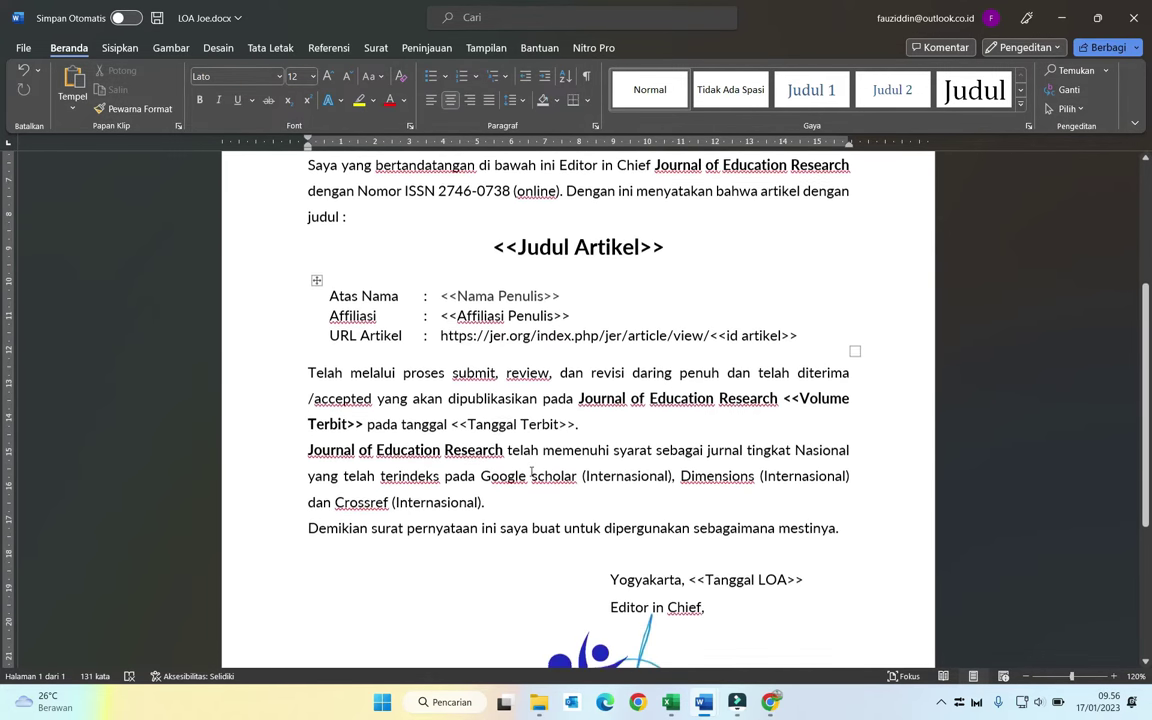
scroll(749, 486, "down", 2)
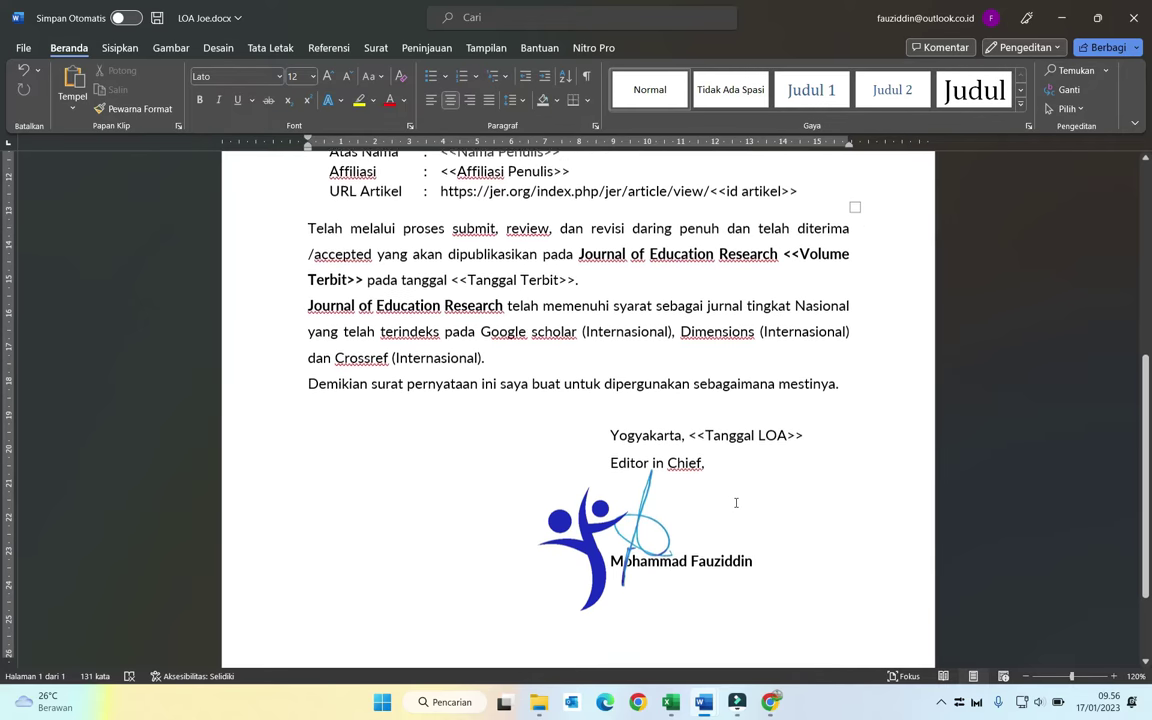
scroll(736, 500, "up", 2)
scroll(733, 496, "up", 8)
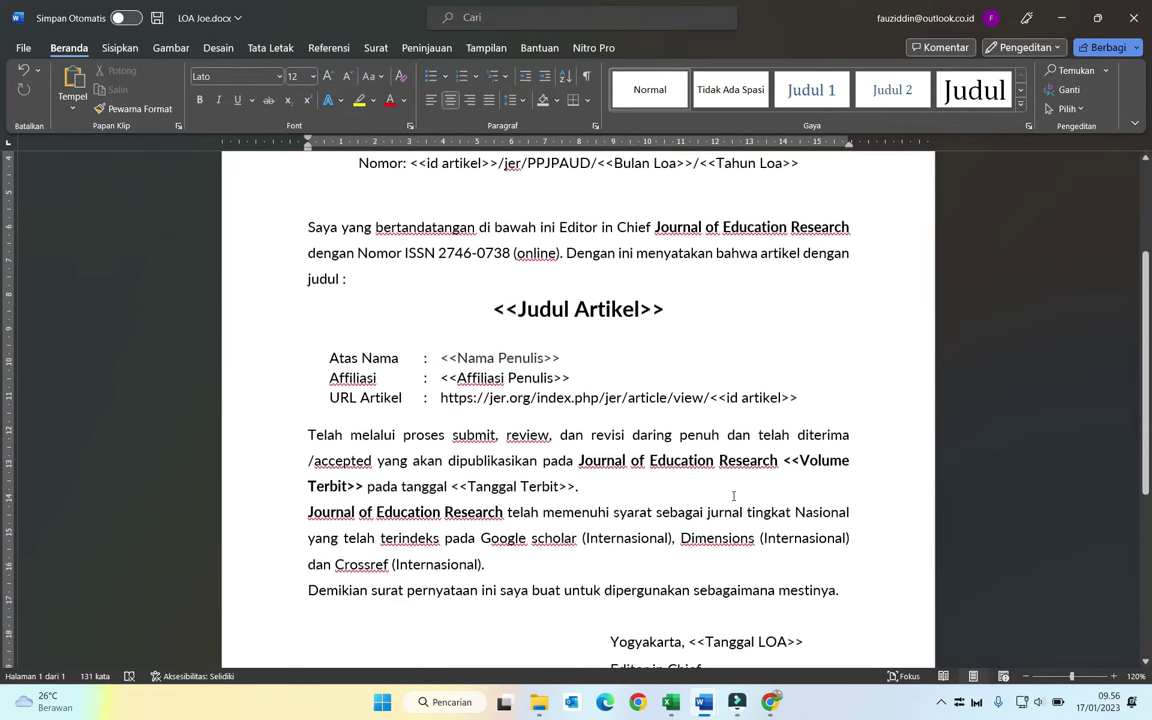
scroll(733, 496, "down", 2)
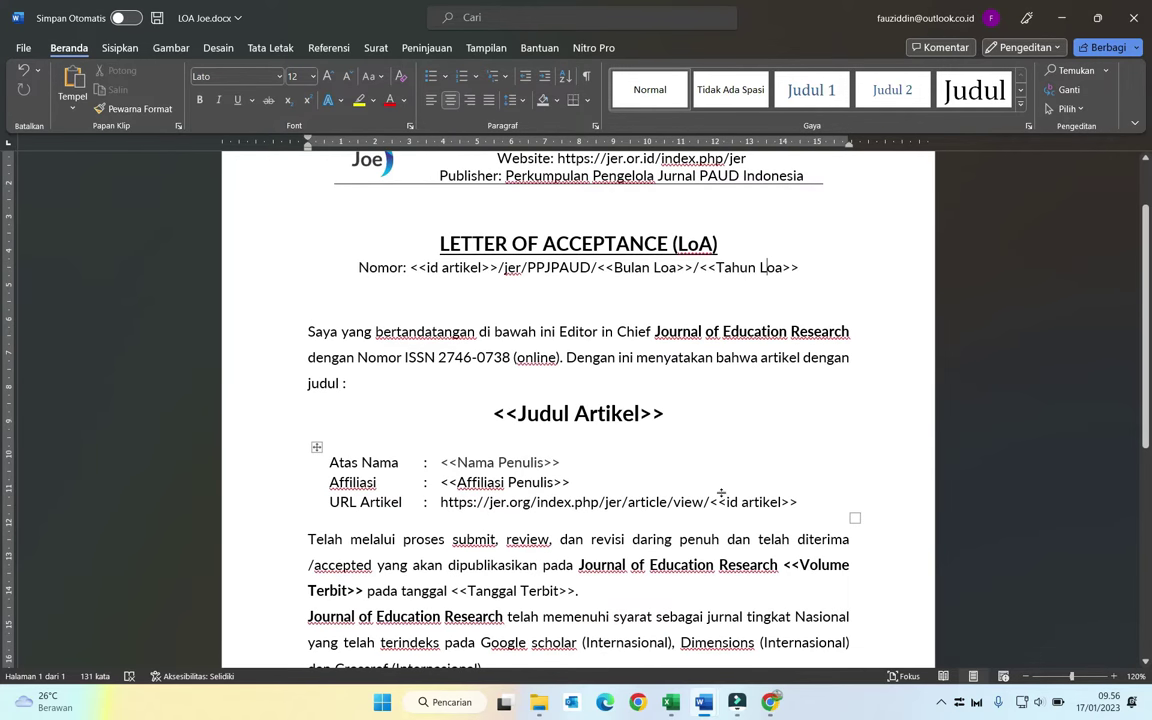
scroll(733, 495, "down", 2)
scroll(731, 478, "up", 4)
scroll(731, 475, "up", 1)
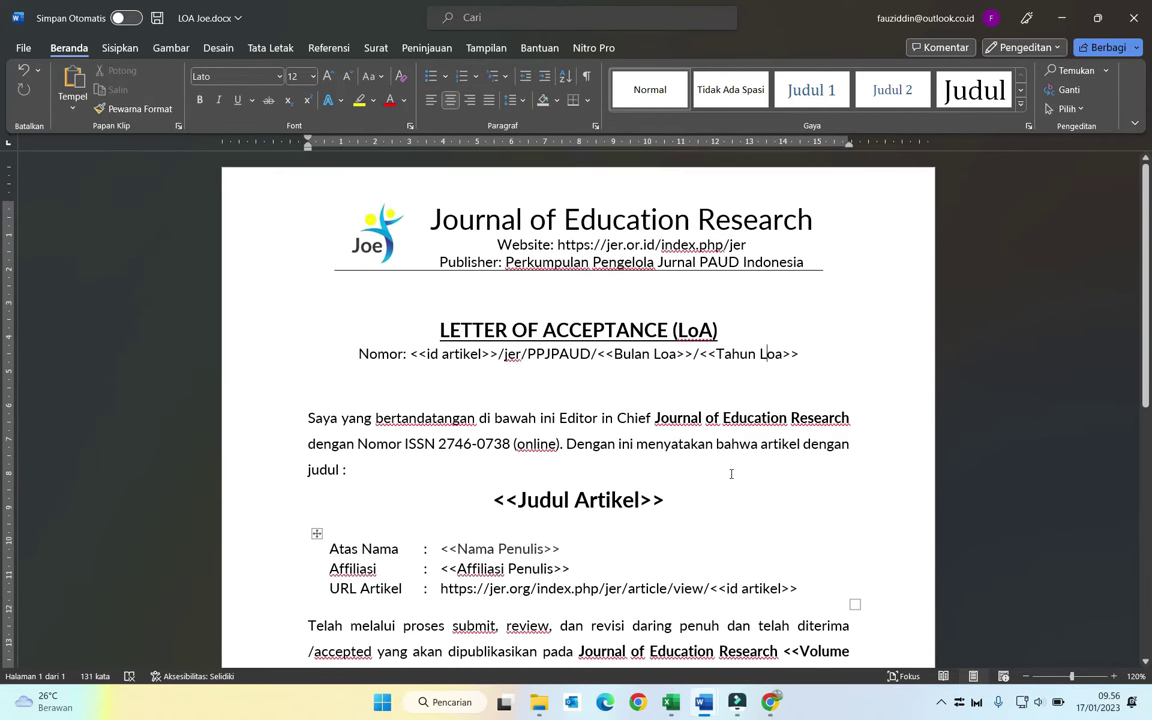
left_click(156, 19)
Step: Switch to Chrome and open Google Drive from the Google apps grid
left_click(769, 704)
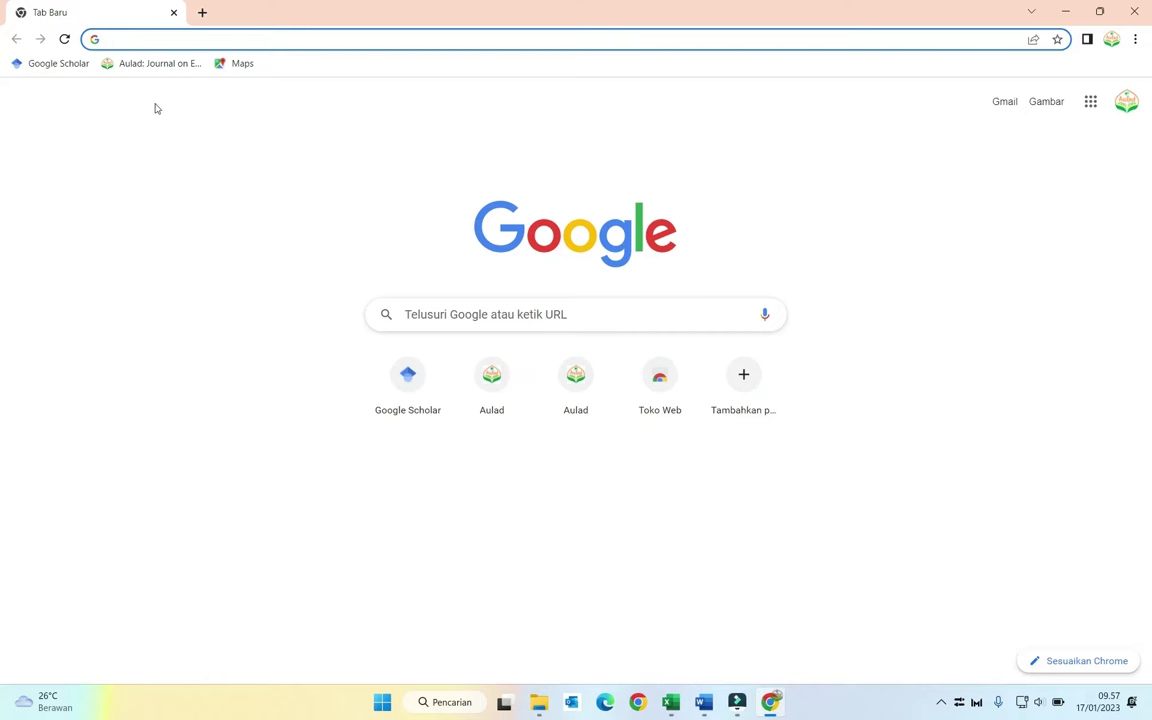
left_click(1090, 102)
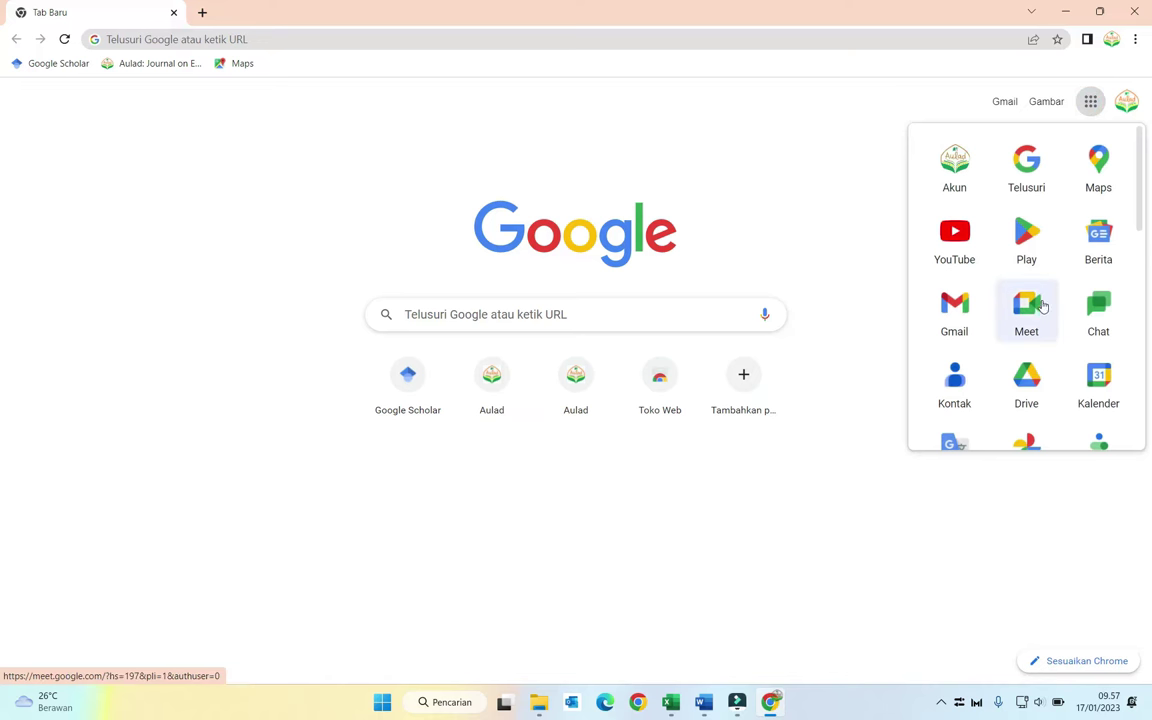
left_click(1030, 380)
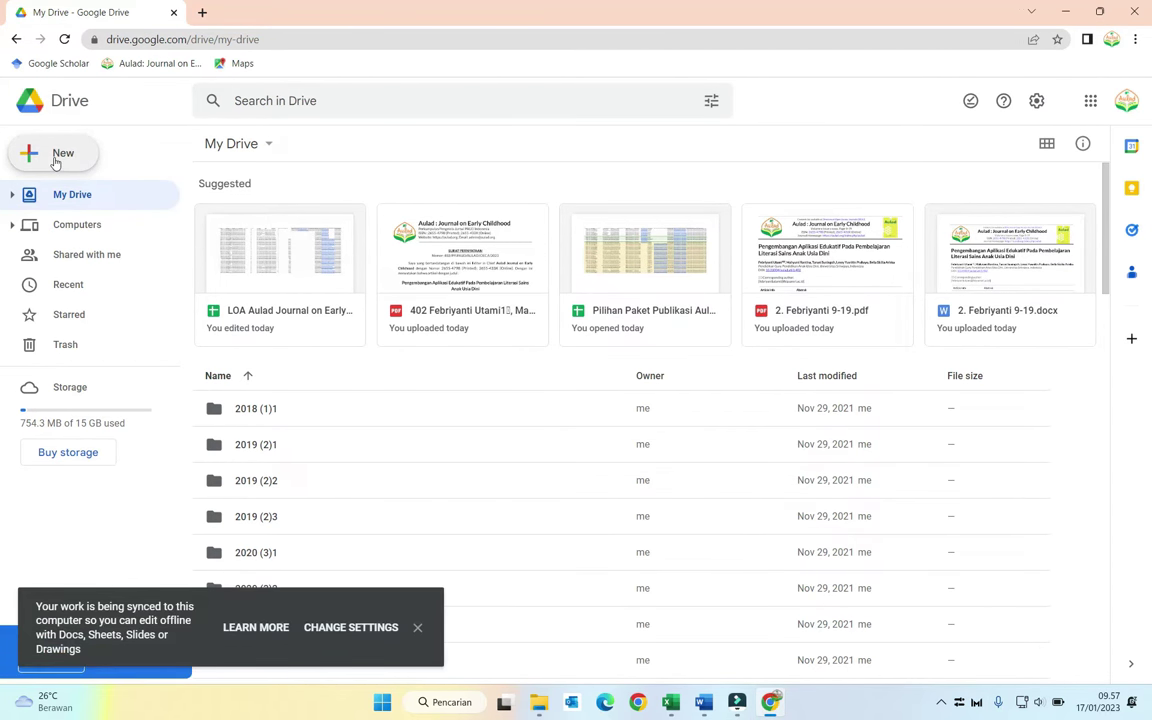
Step: Start a file upload and browse the synced Drive Saya folder to JER
left_click(56, 160)
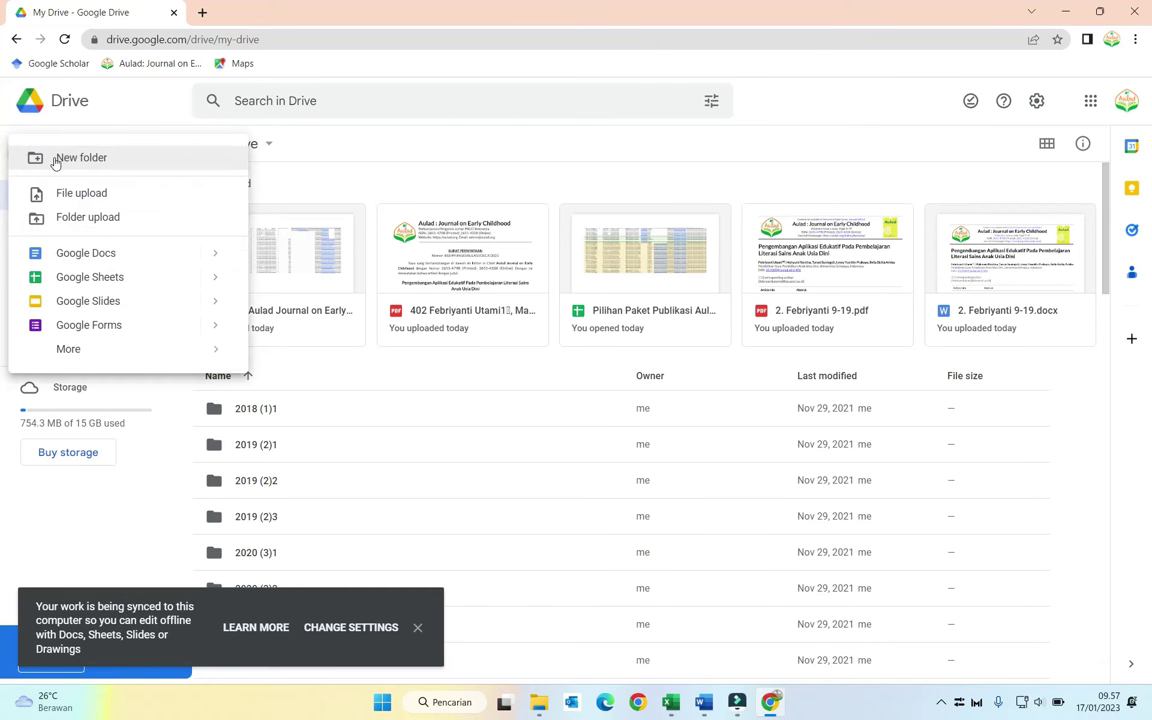
left_click(99, 197)
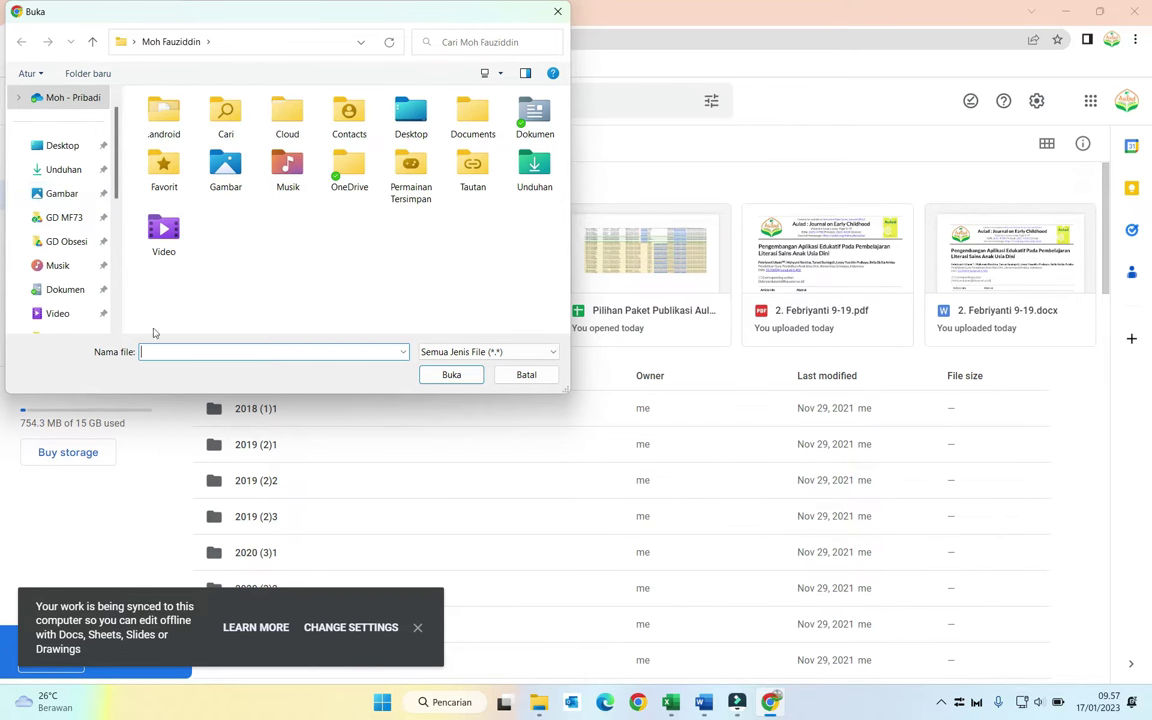
scroll(71, 275, "down", 1)
scroll(71, 281, "down", 3)
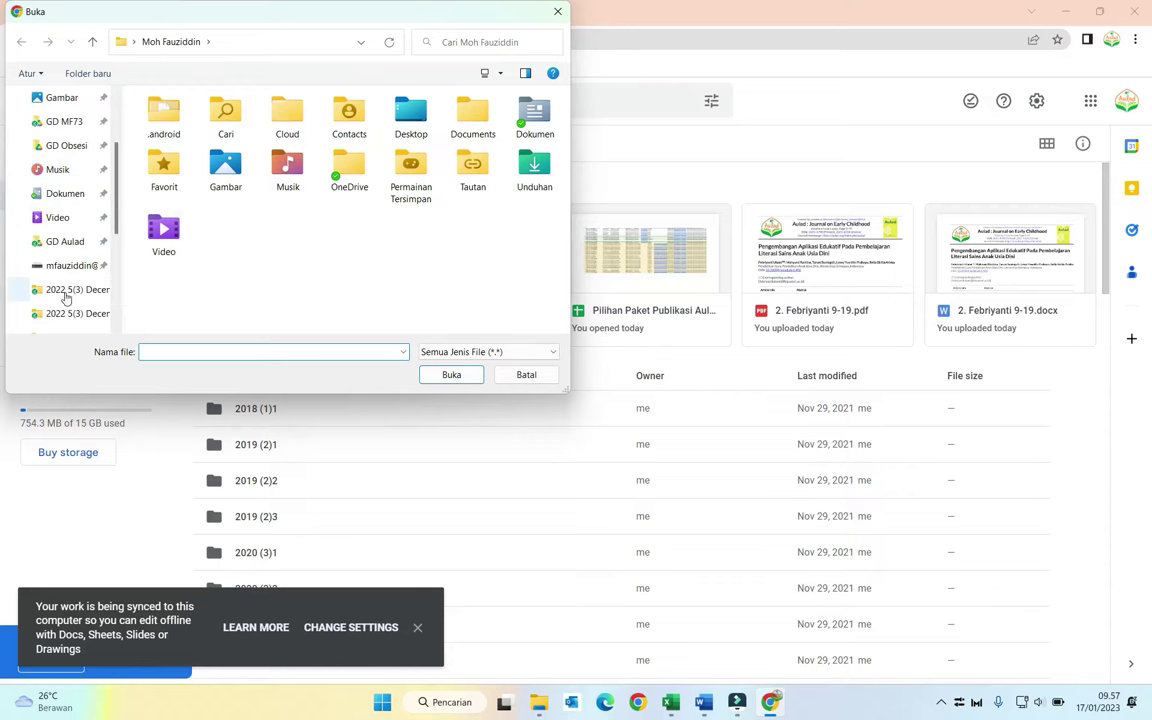
scroll(58, 305, "down", 5)
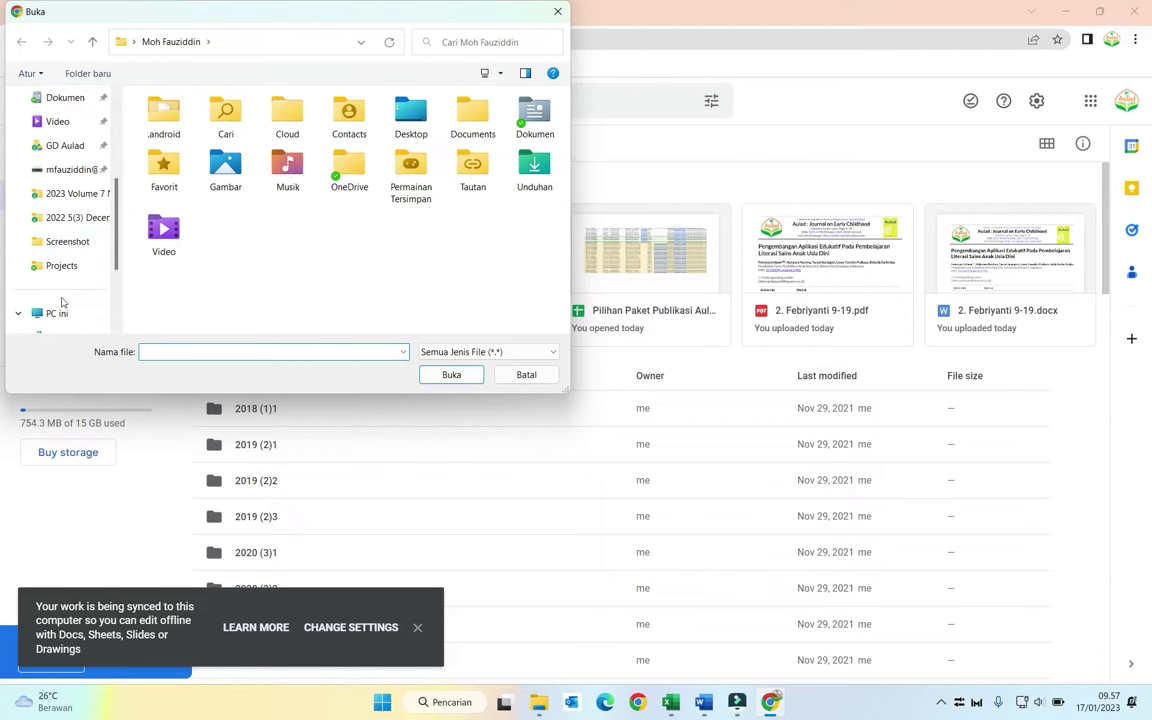
scroll(62, 302, "down", 3)
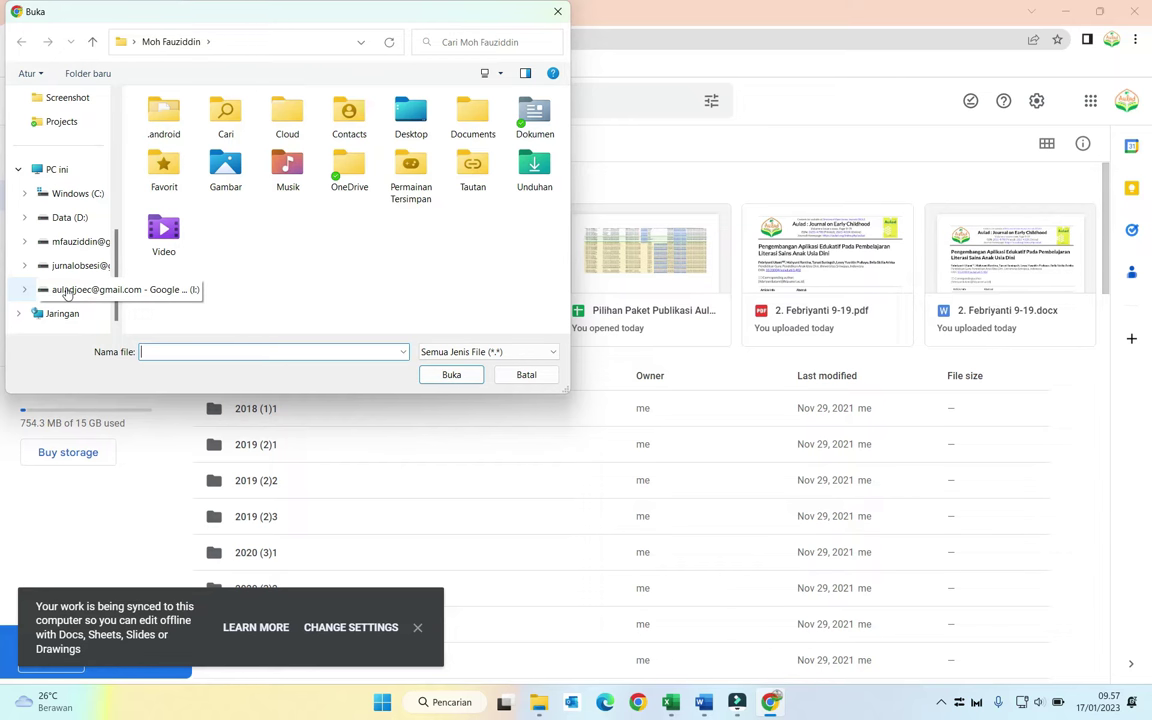
left_click(74, 267)
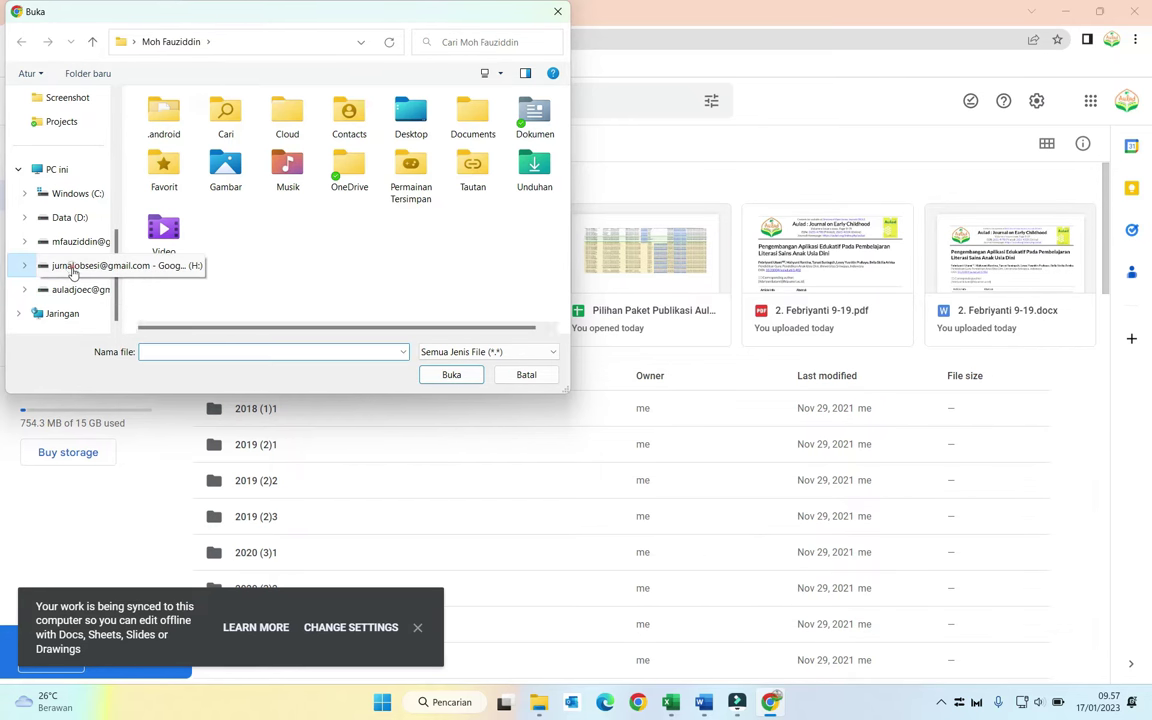
double_click(190, 150)
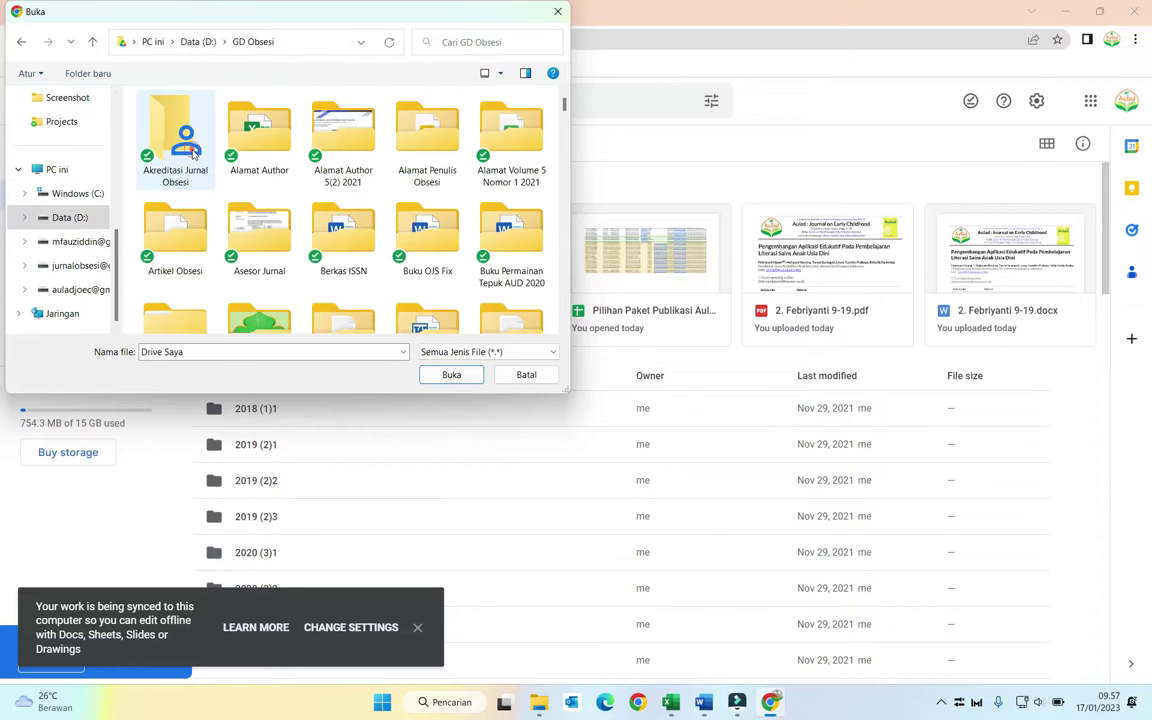
scroll(420, 170, "down", 3)
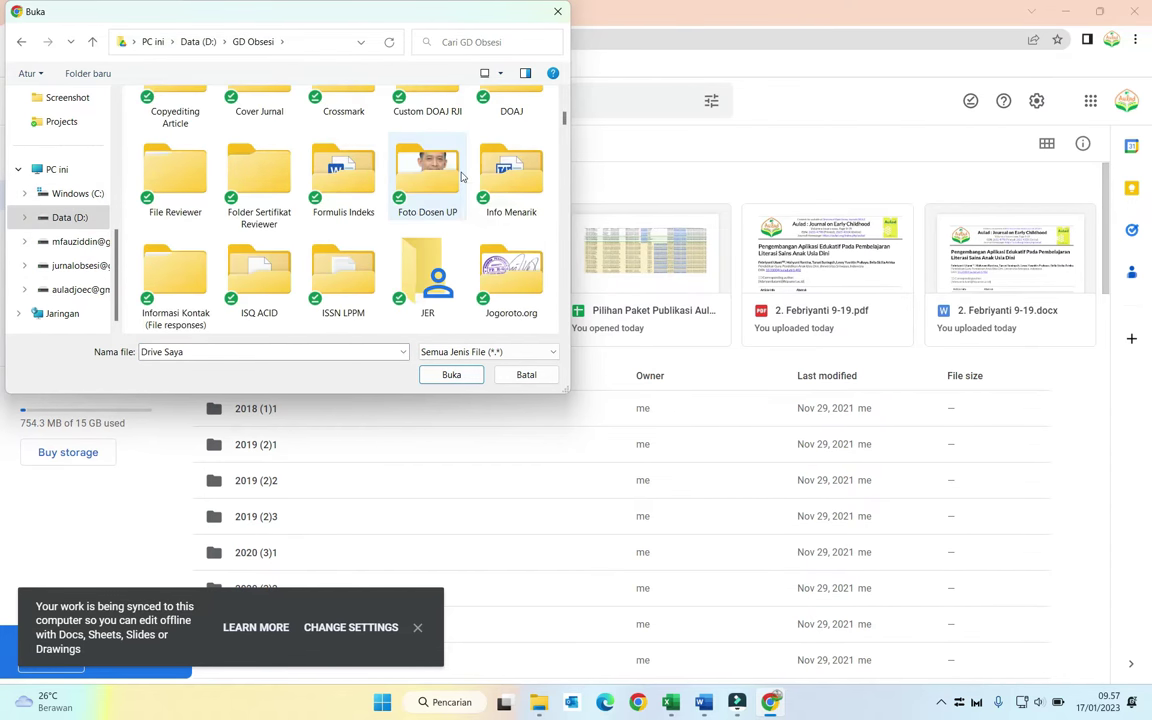
double_click(433, 249)
Step: Upload LOA Joe.docx from the LOA Joe folder and open it in Google Docs
scroll(433, 245, "down", 10)
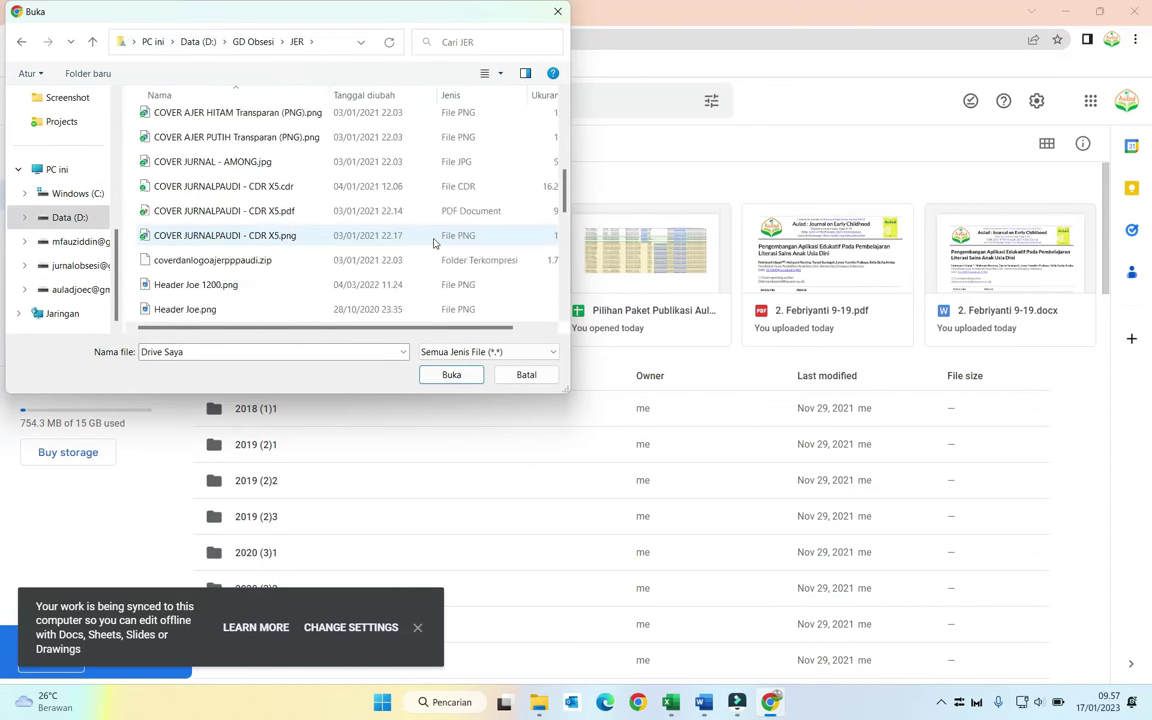
scroll(433, 242, "down", 1)
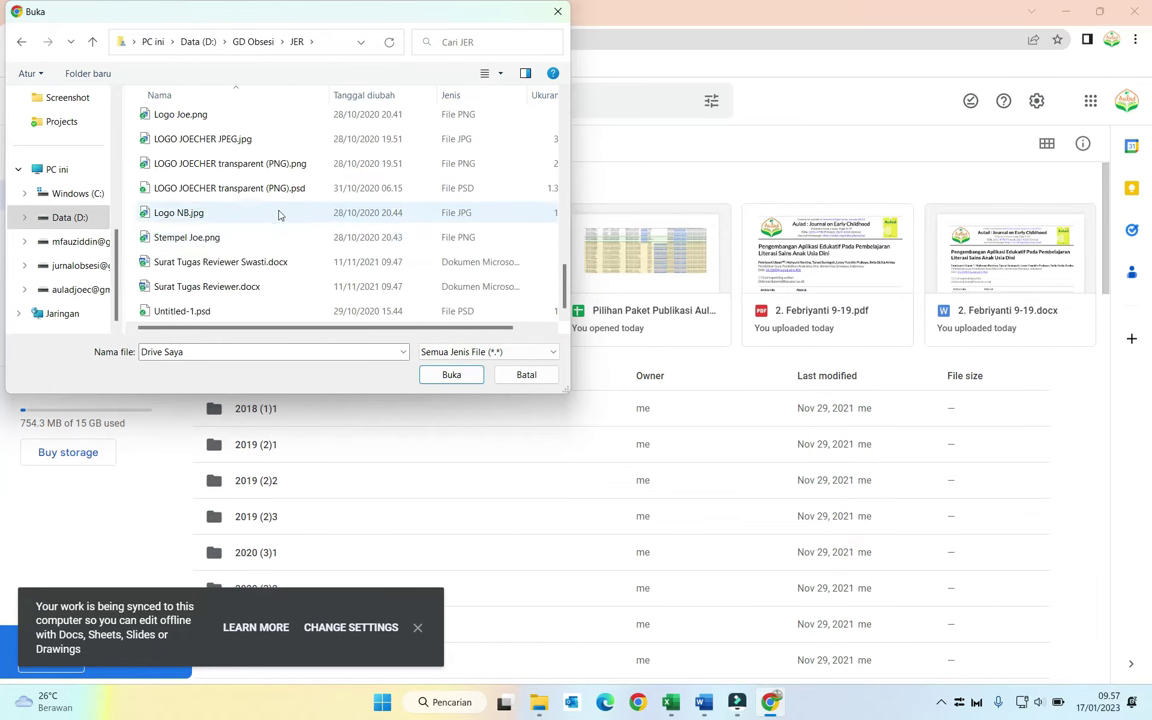
scroll(277, 213, "up", 10)
scroll(242, 269, "down", 1)
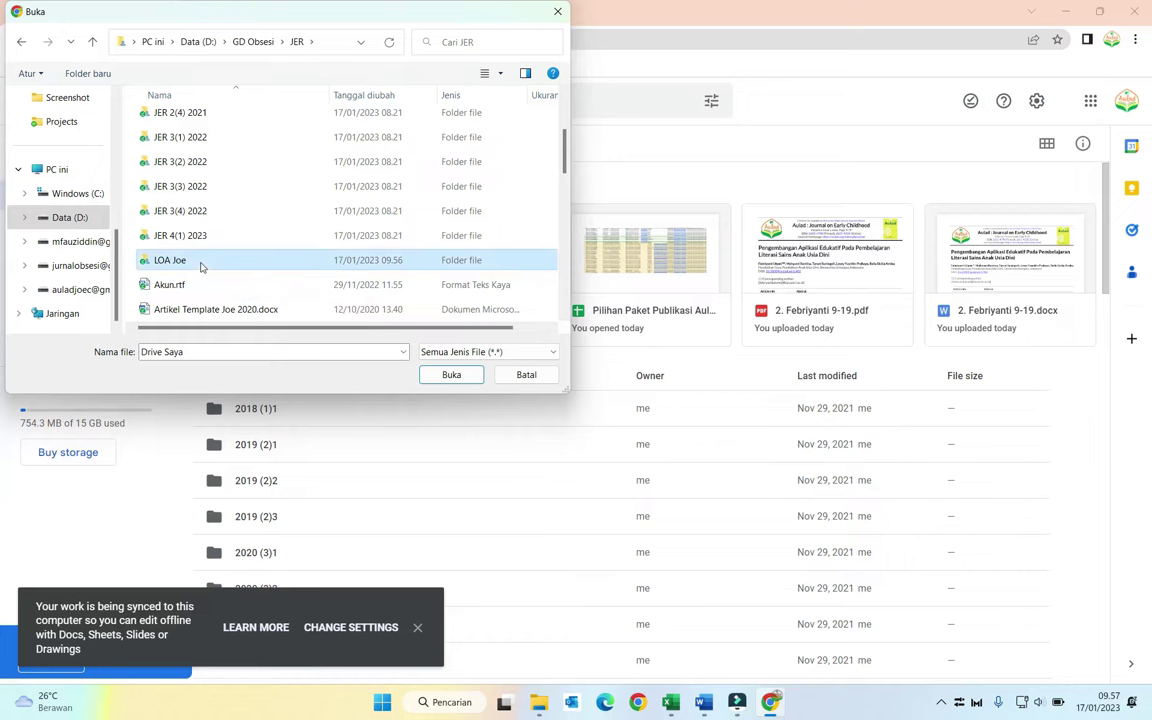
double_click(200, 262)
scroll(230, 260, "down", 7)
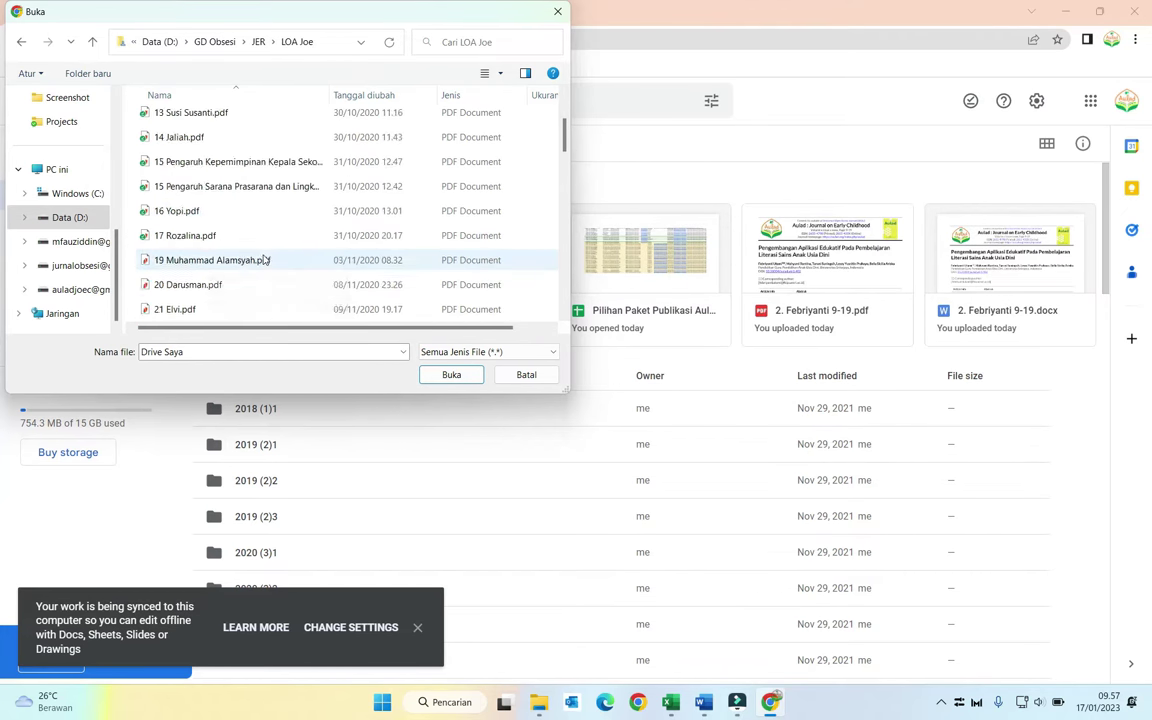
scroll(264, 259, "down", 10)
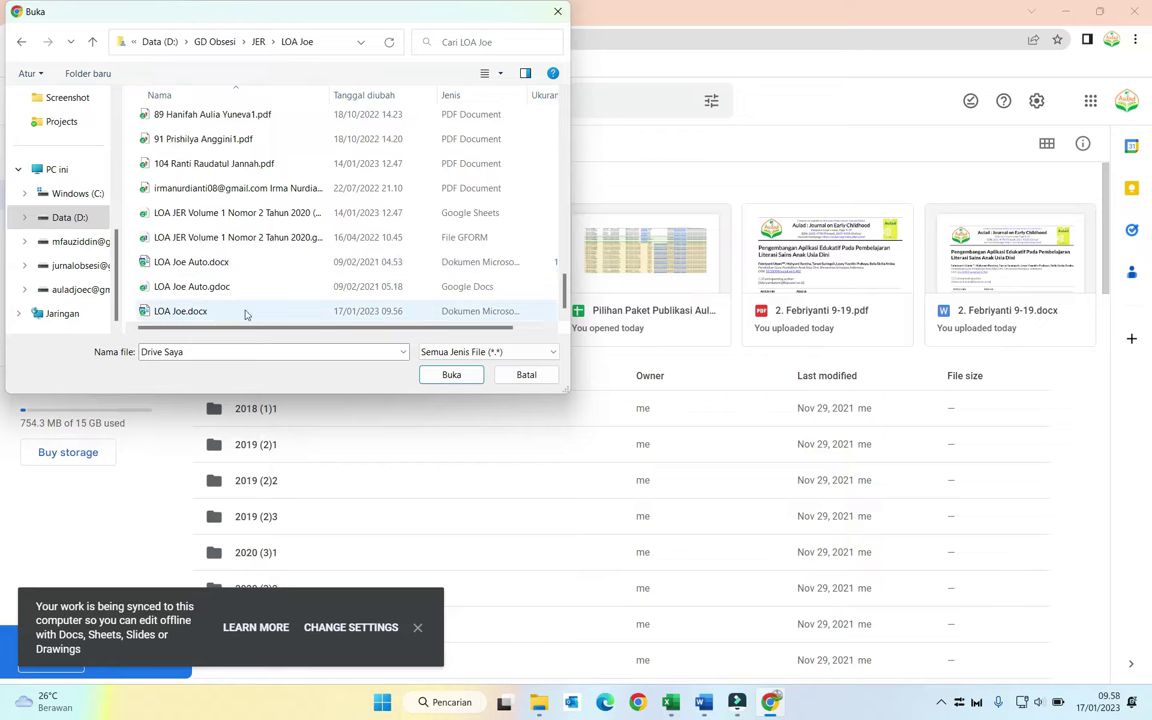
left_click(195, 310)
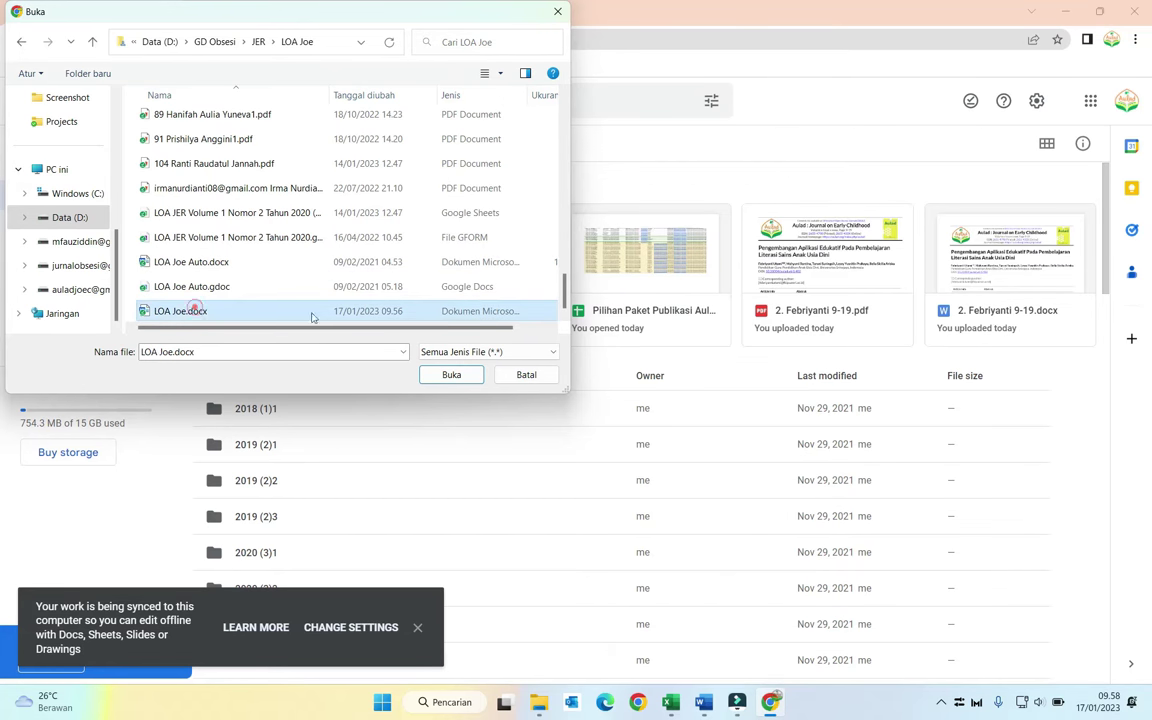
left_click(447, 375)
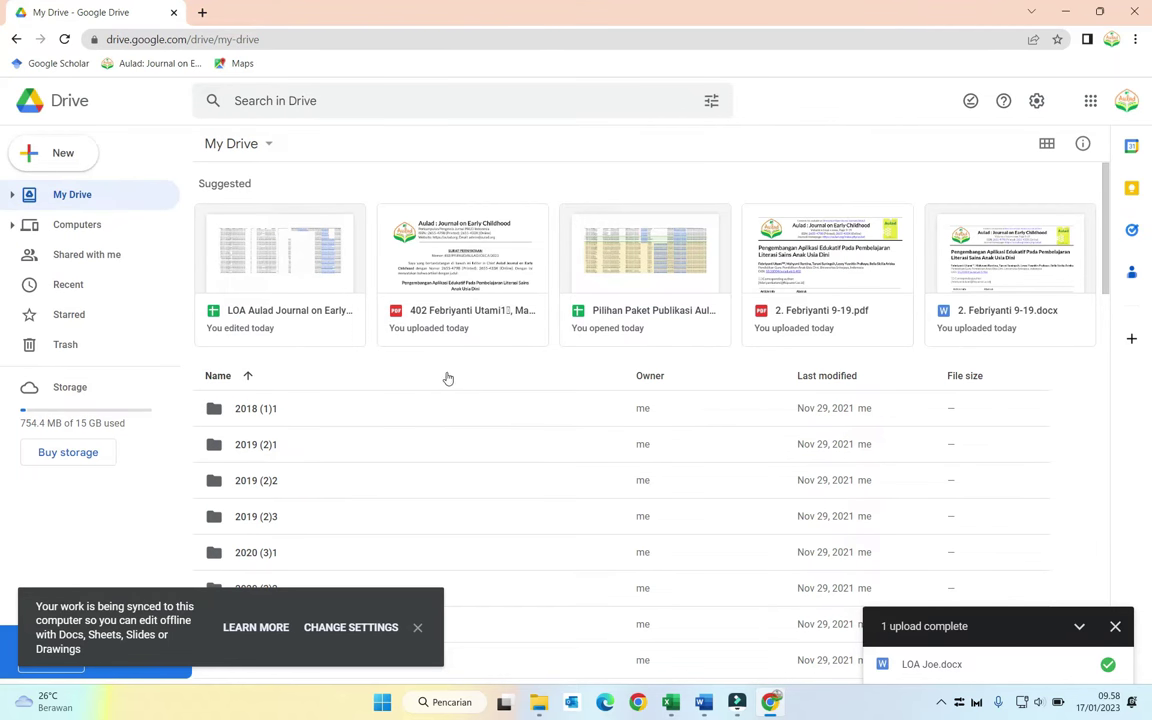
left_click(934, 667)
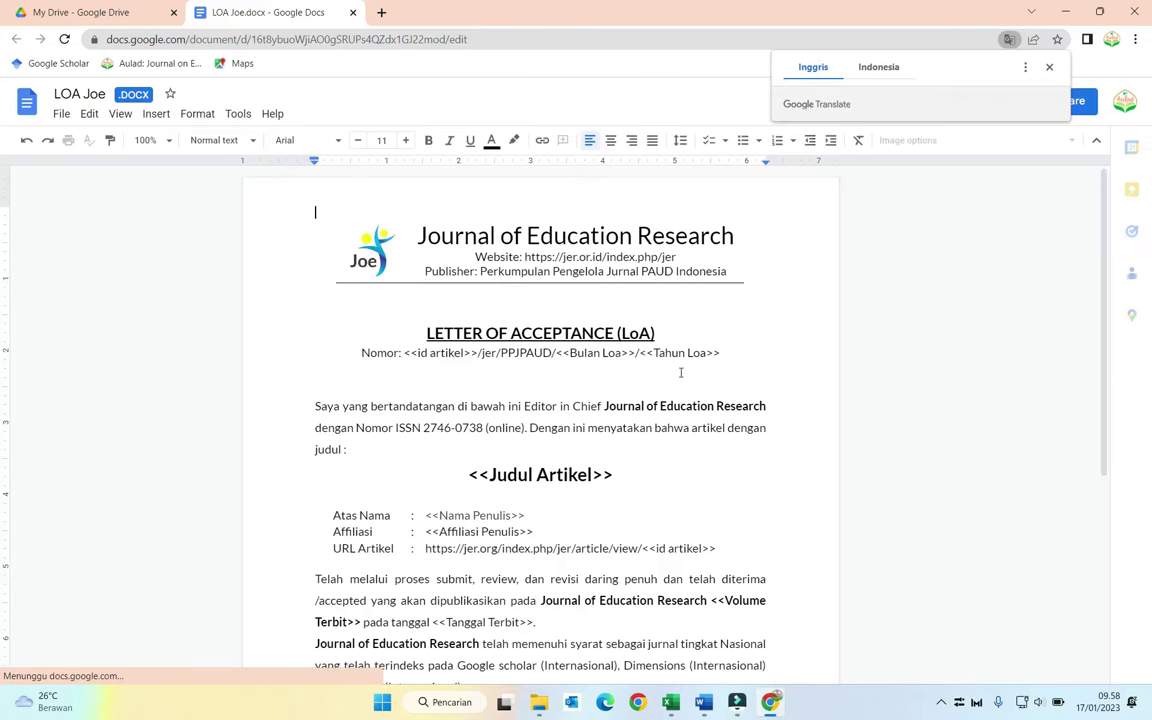
Step: Save LOA Joe.docx as a Google Docs document with File > Save as Google Docs
scroll(676, 372, "down", 5)
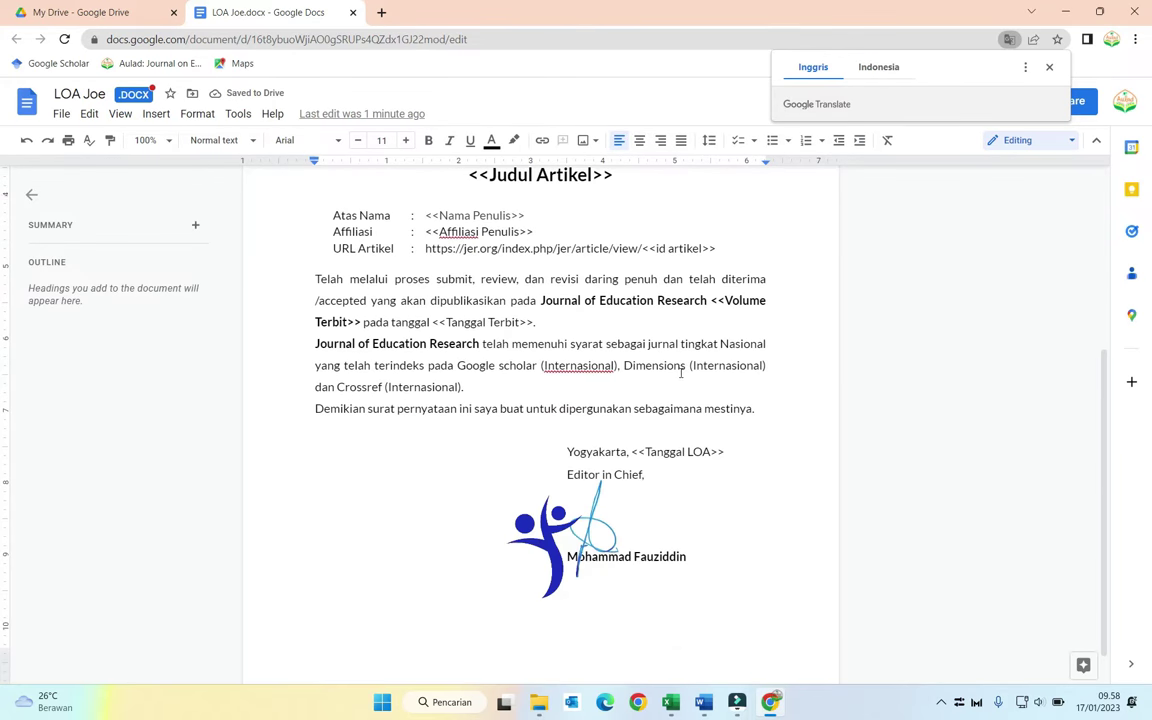
scroll(681, 372, "up", 5)
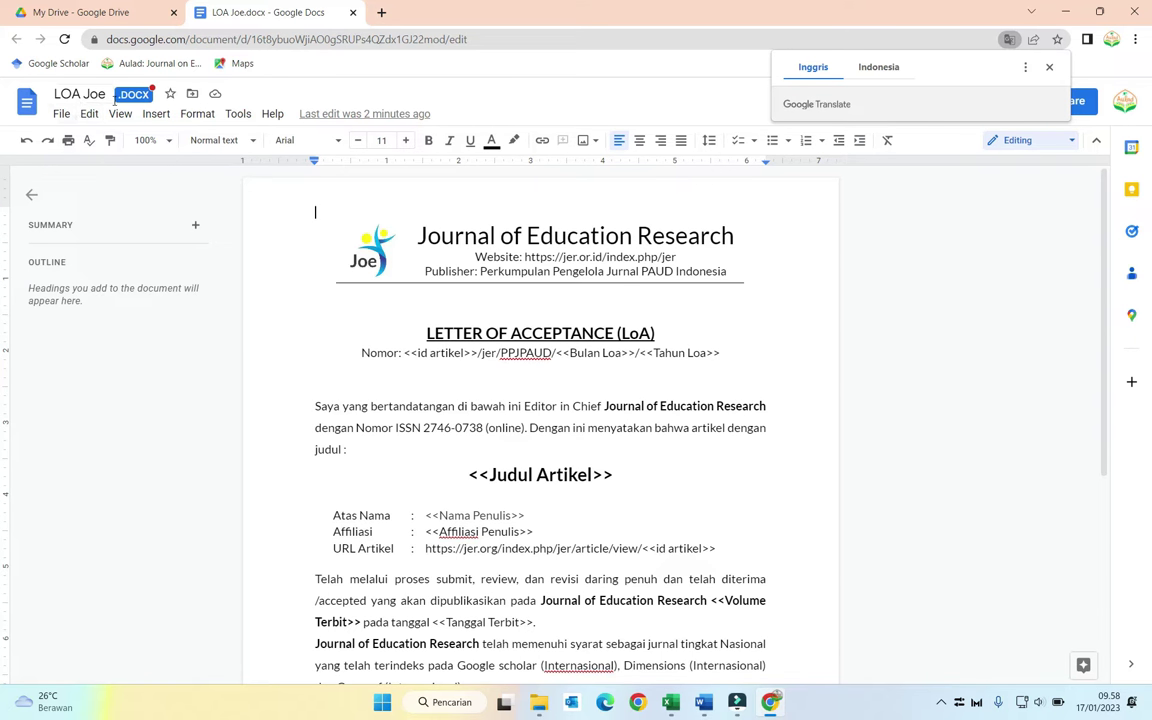
left_click(61, 115)
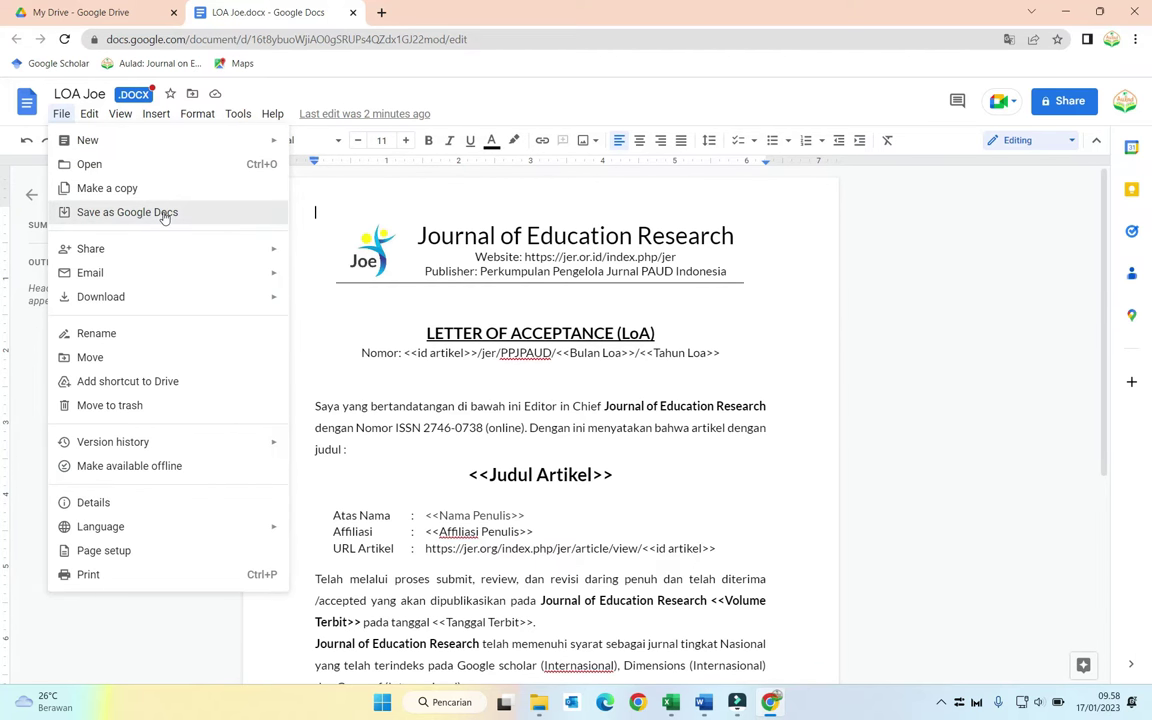
left_click(165, 217)
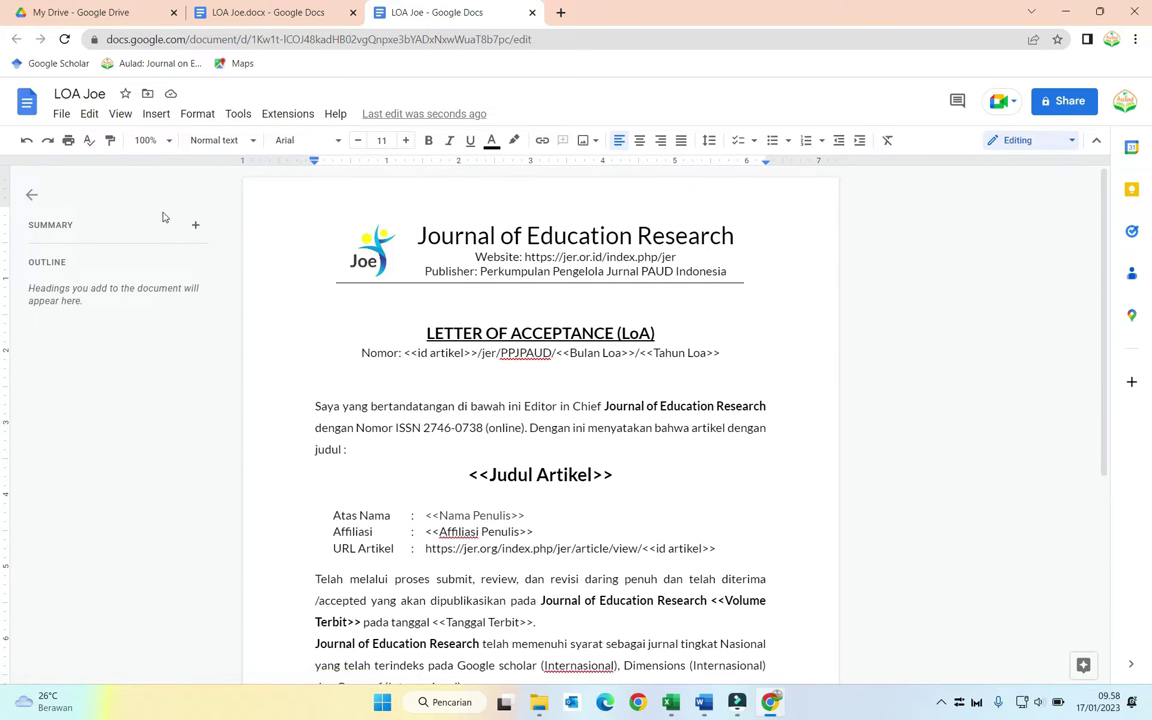
left_click(60, 114)
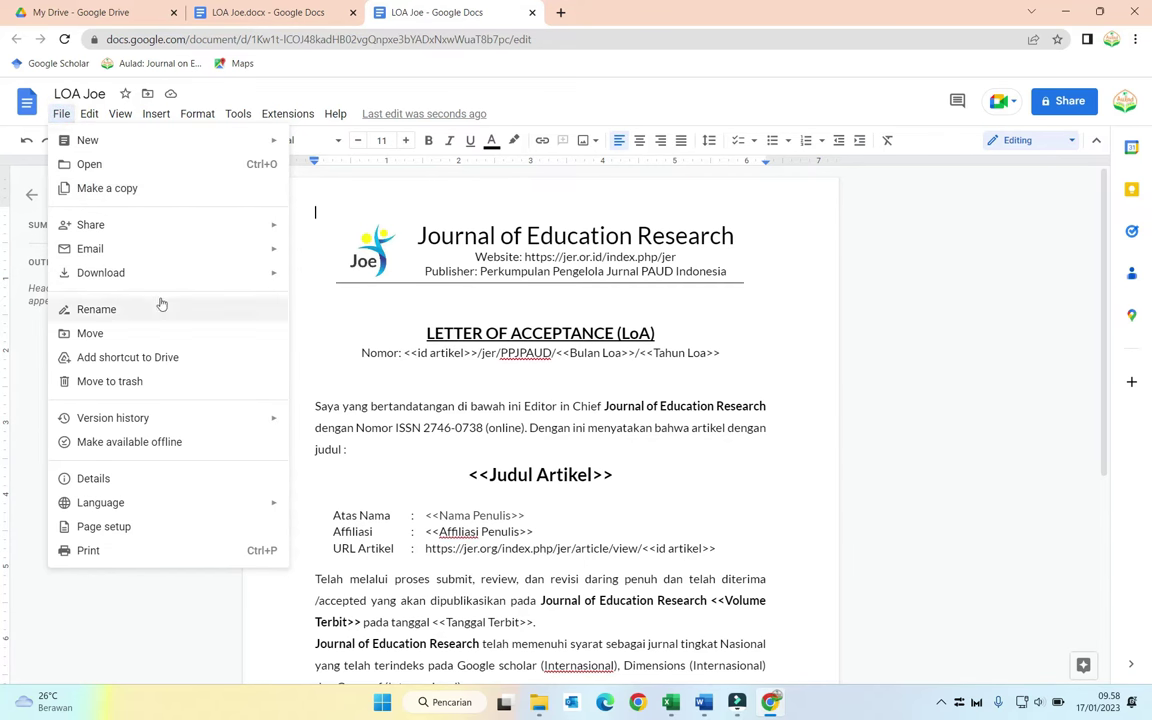
mouse_move(152, 226)
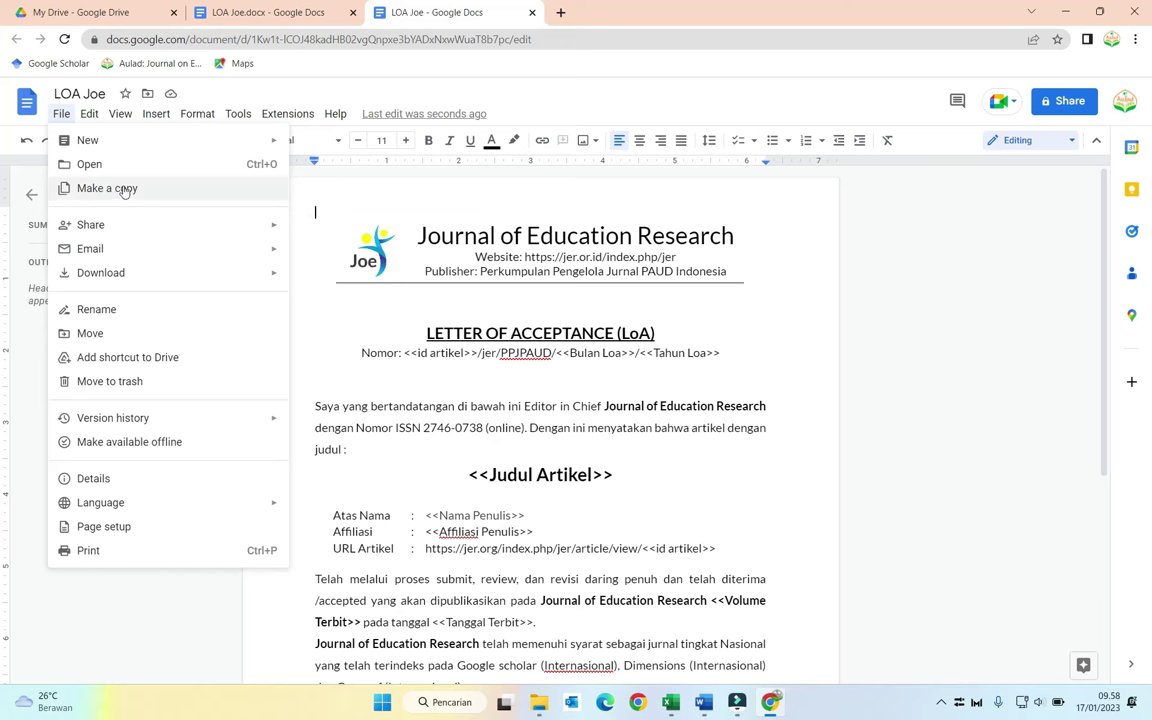
Step: Copy the letter as 'LOA Jer' into a new 'LOA Jer' folder in My Drive
left_click(124, 189)
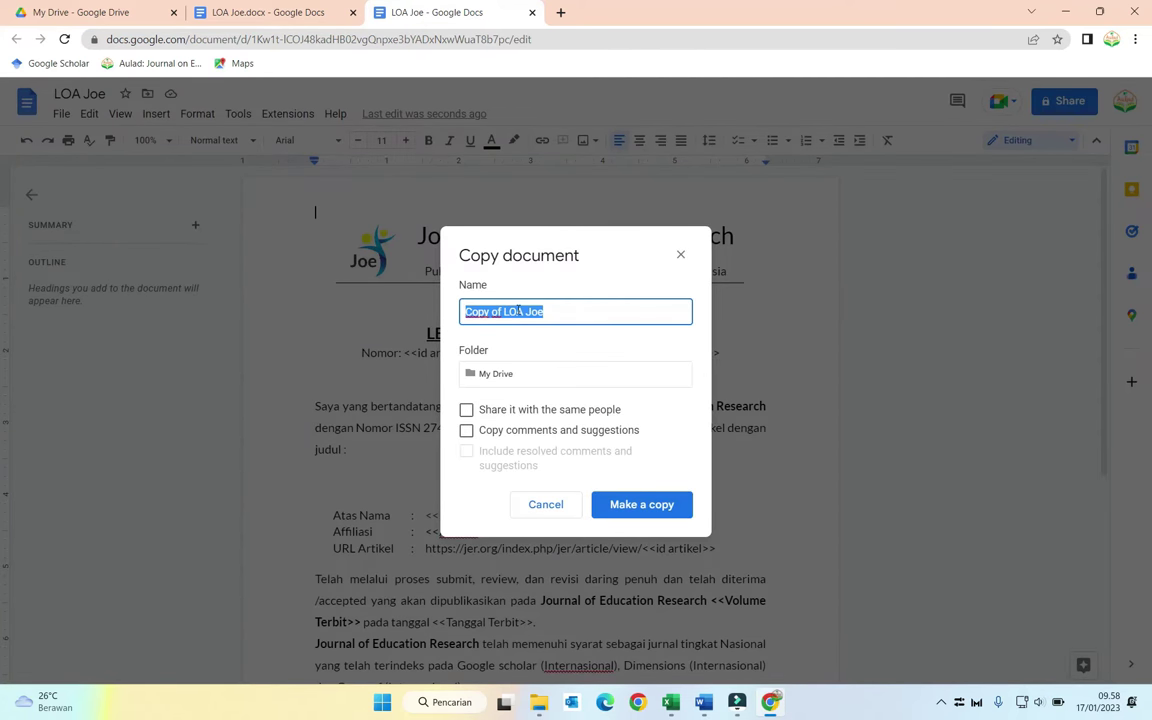
type("LOA Jer")
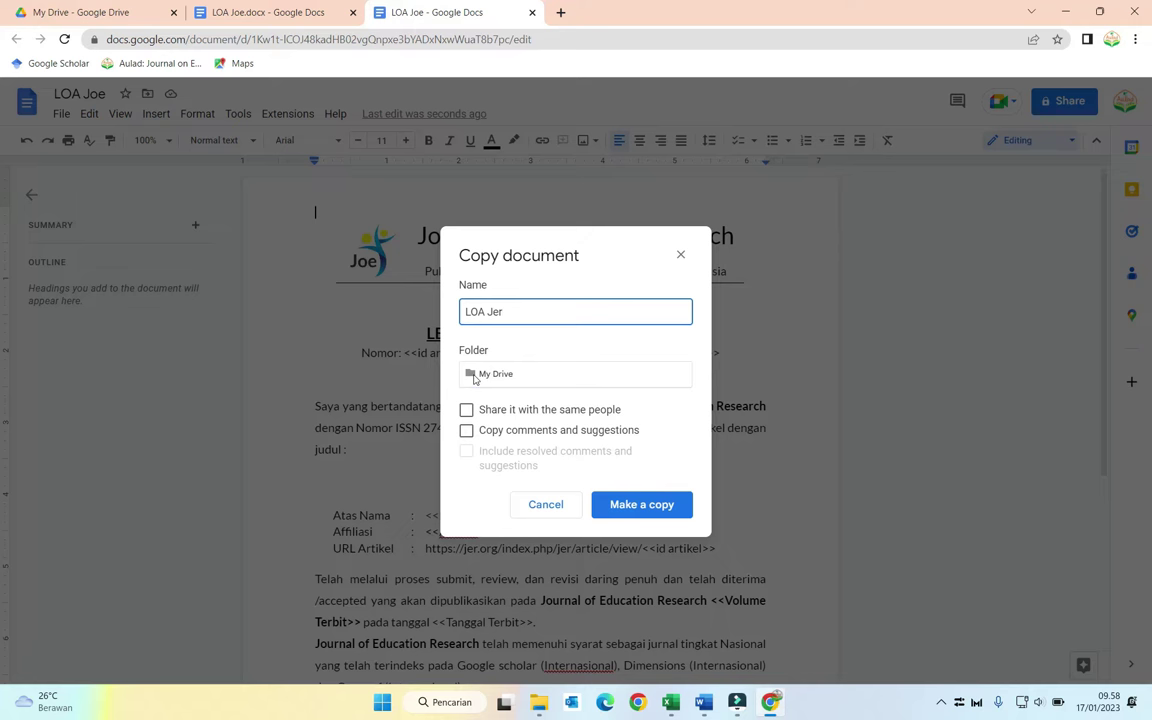
left_click(475, 376)
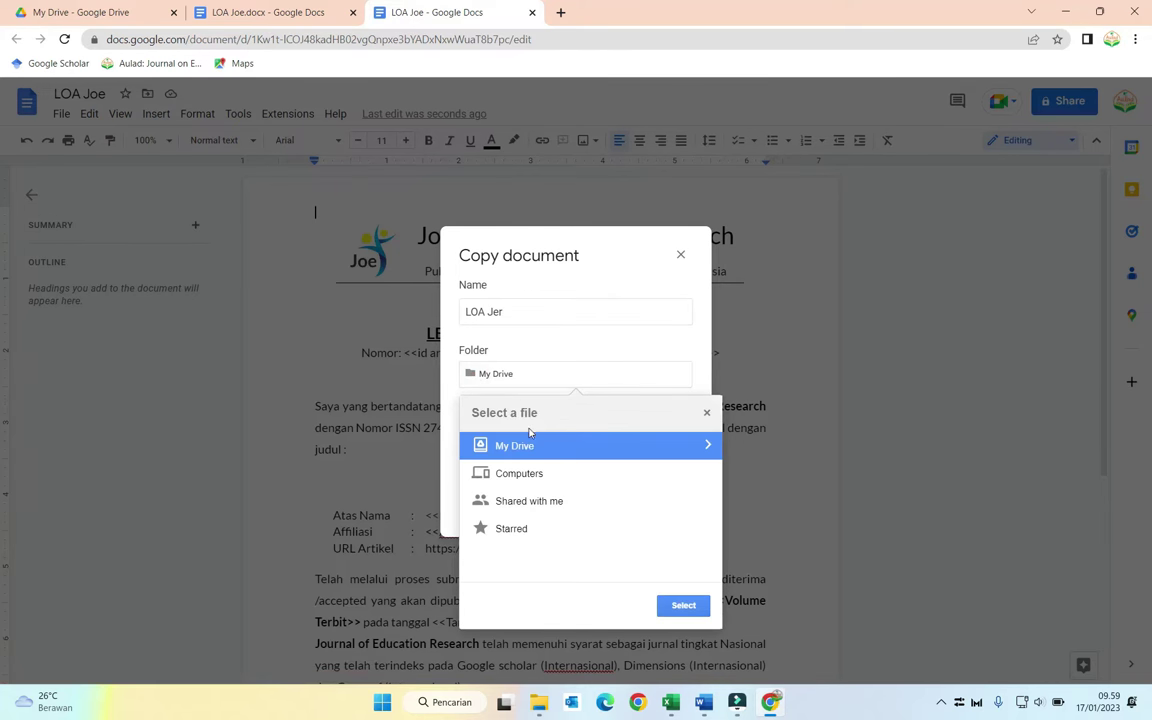
left_click(532, 452)
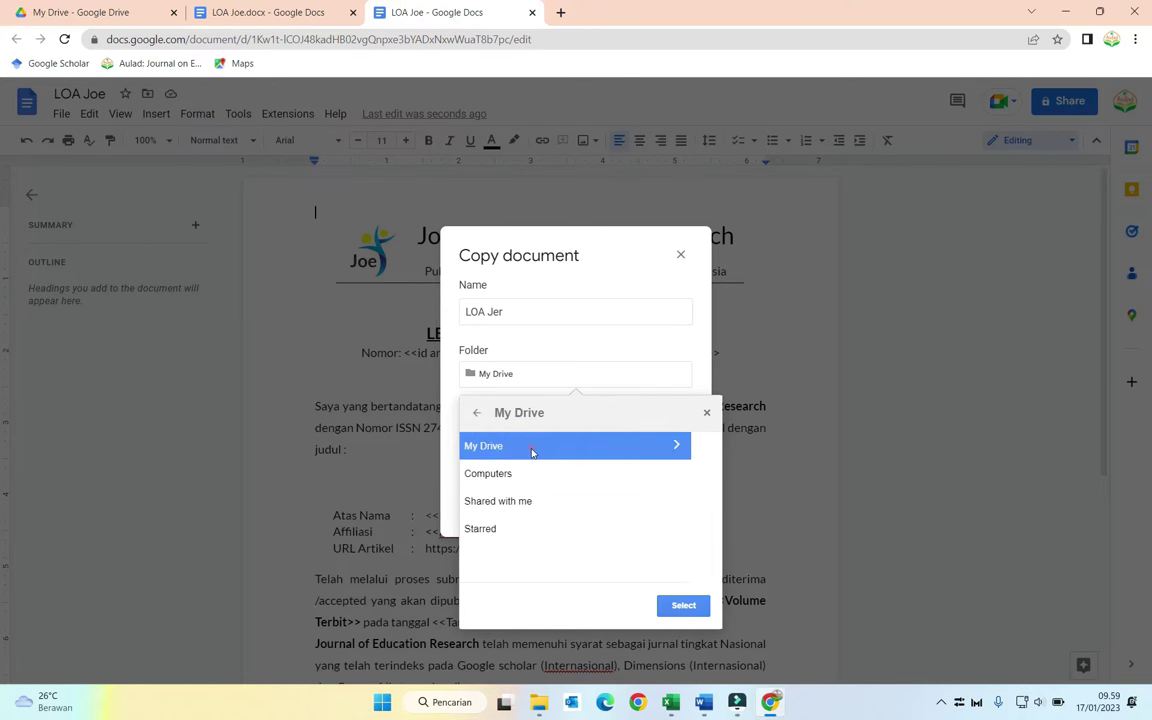
scroll(541, 468, "down", 5)
scroll(541, 468, "down", 5)
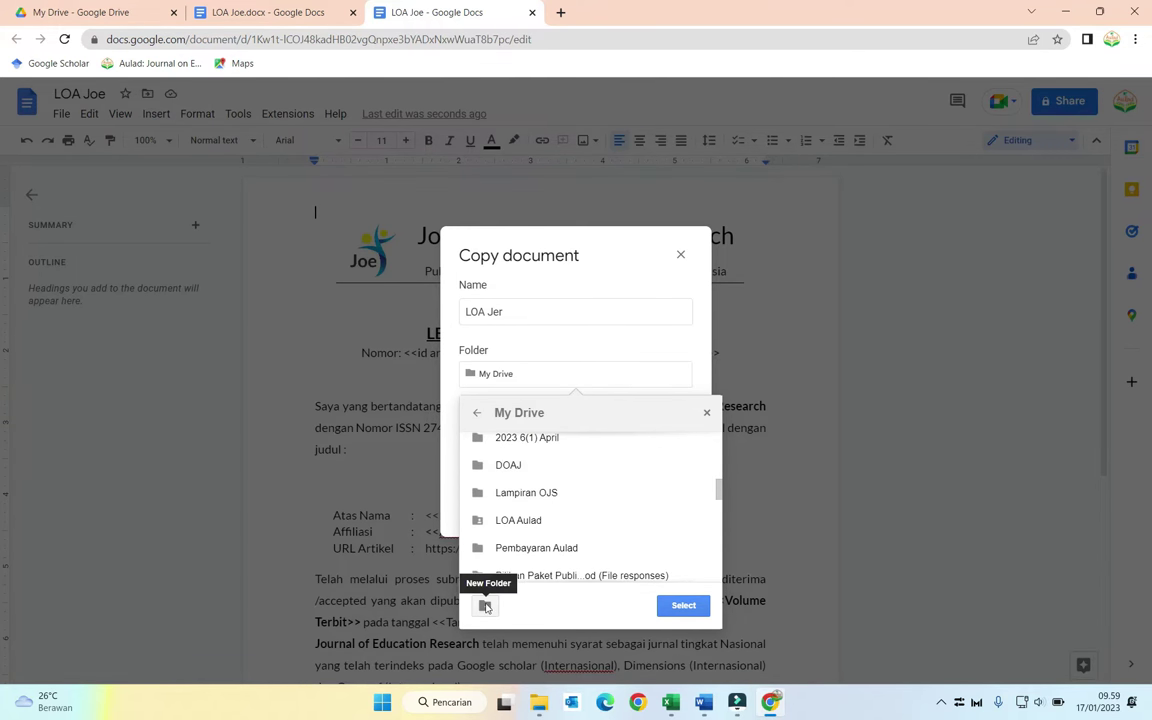
left_click(485, 606)
type("LOA Jer")
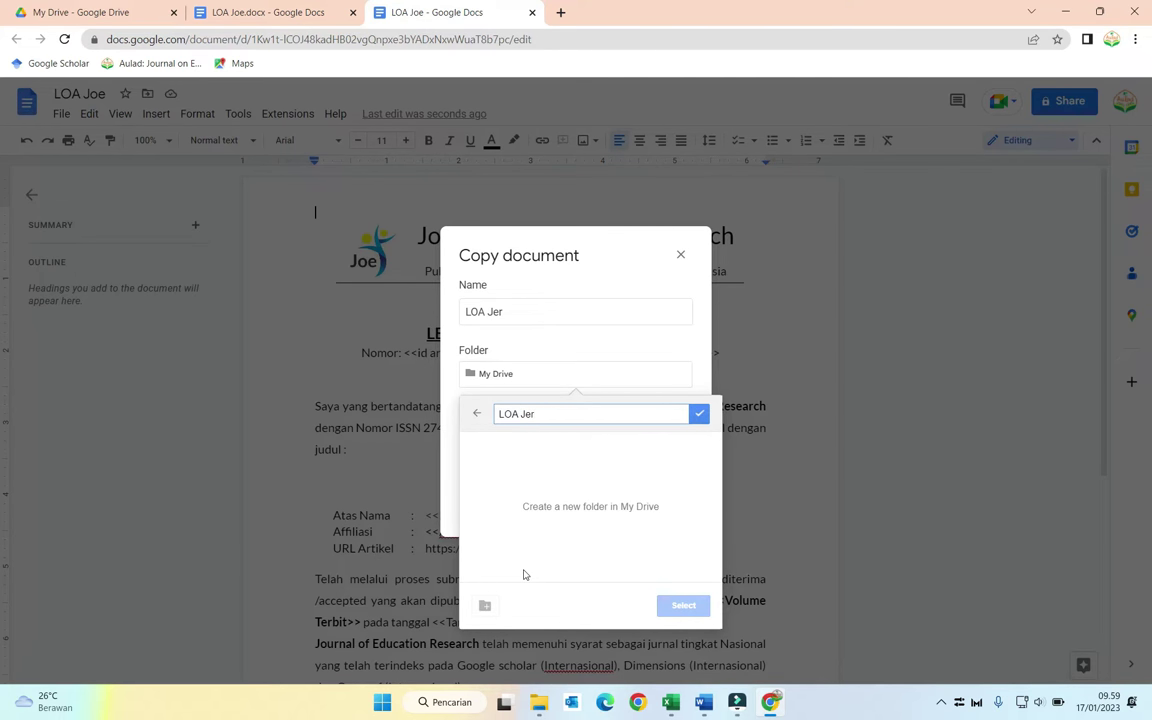
left_click(699, 414)
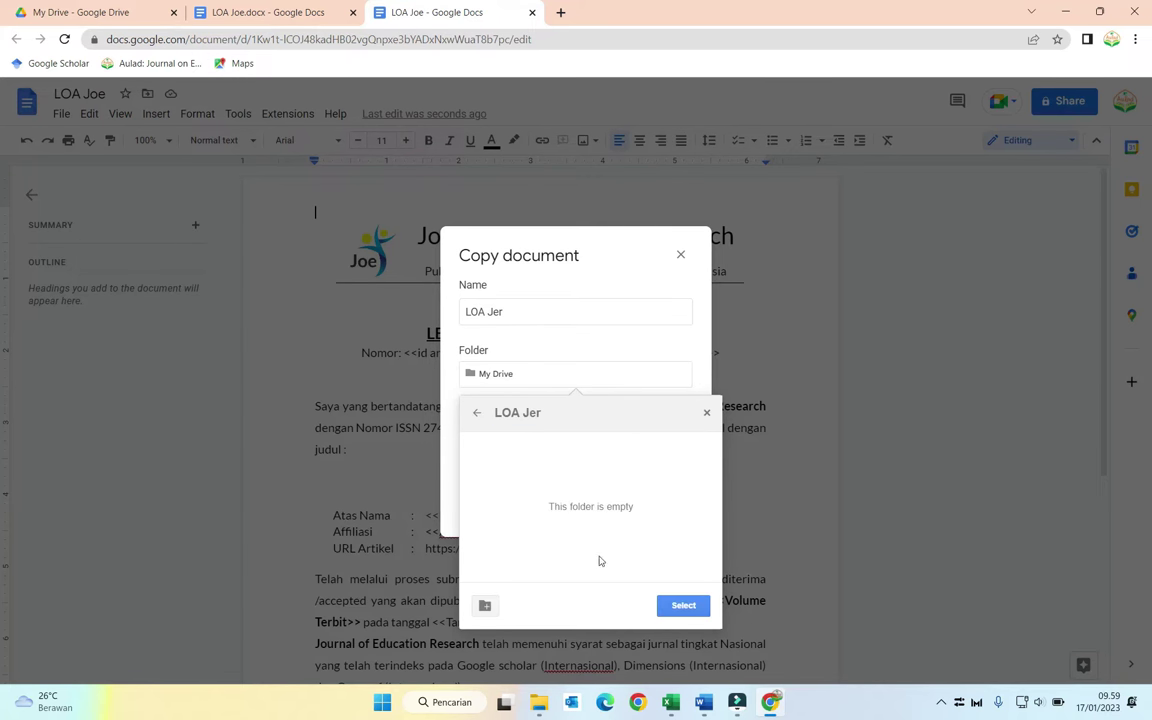
left_click(683, 605)
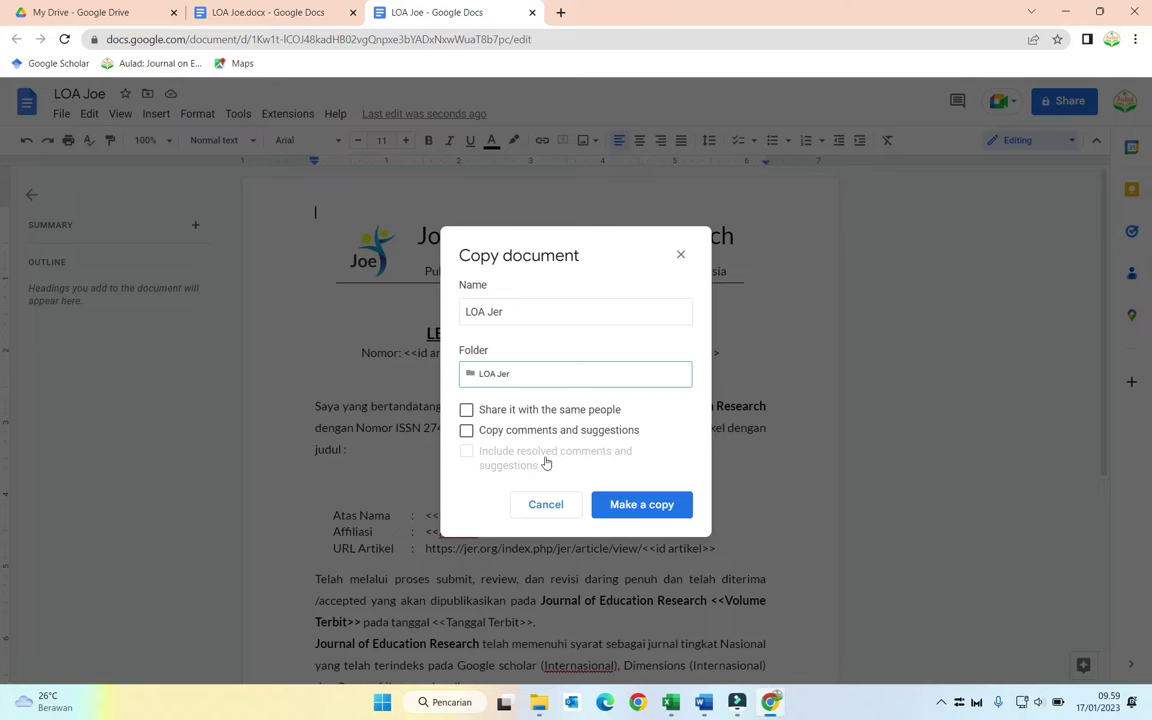
left_click(644, 505)
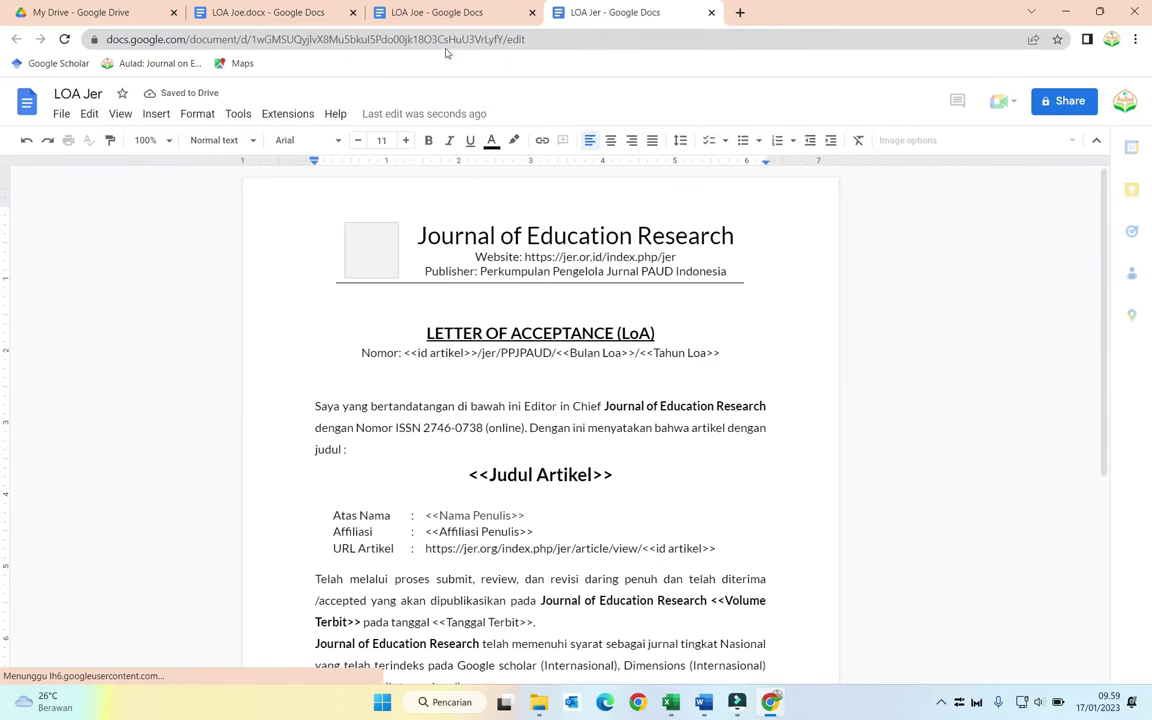
Step: Close the LOA Joe and LOA Joe.docx tabs, leaving the LOA Jer copy open
left_click(531, 13)
left_click(353, 13)
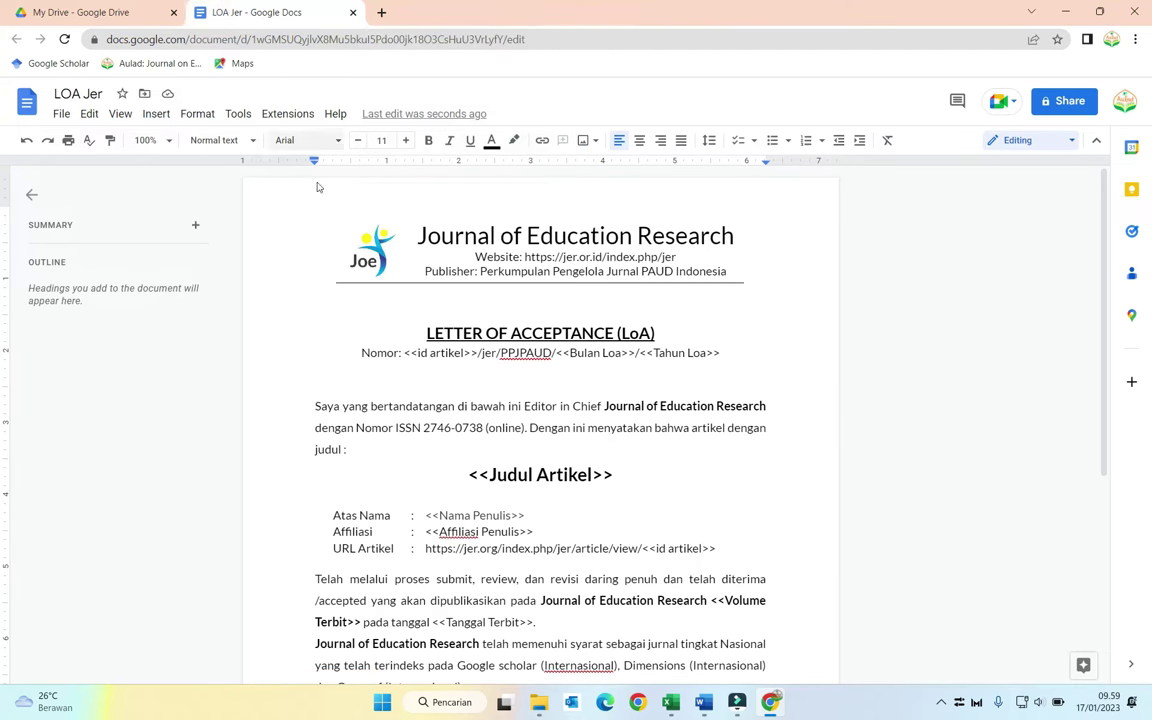
scroll(585, 424, "down", 3)
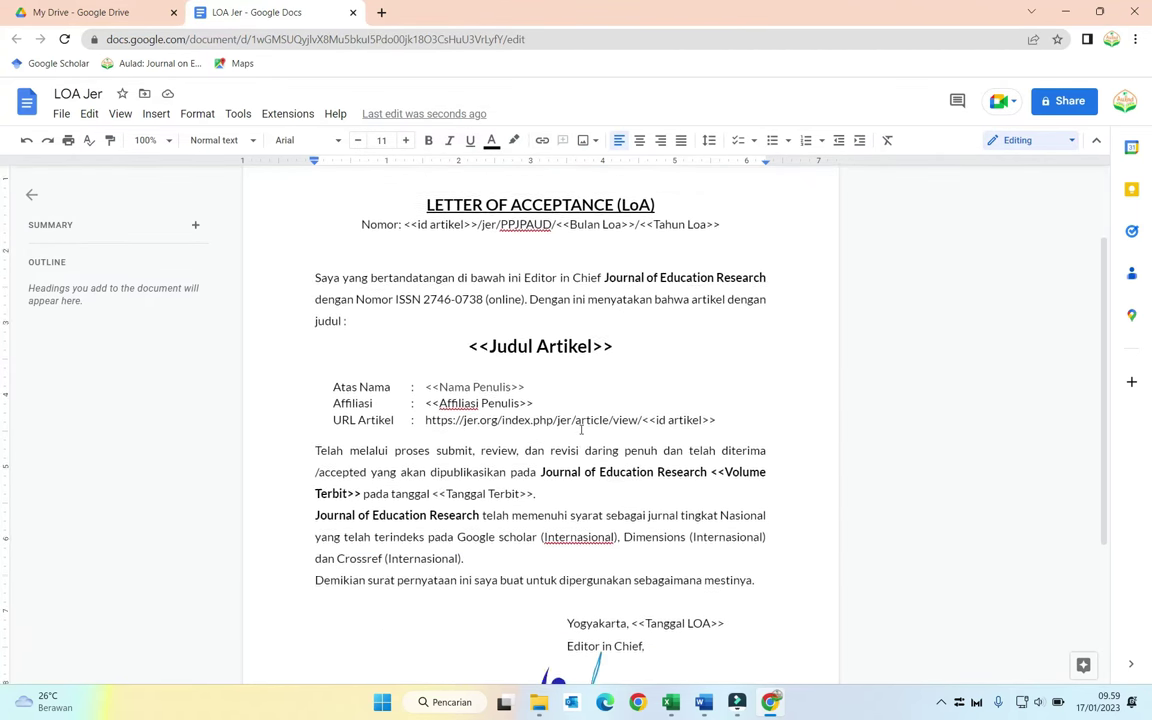
scroll(578, 424, "up", 3)
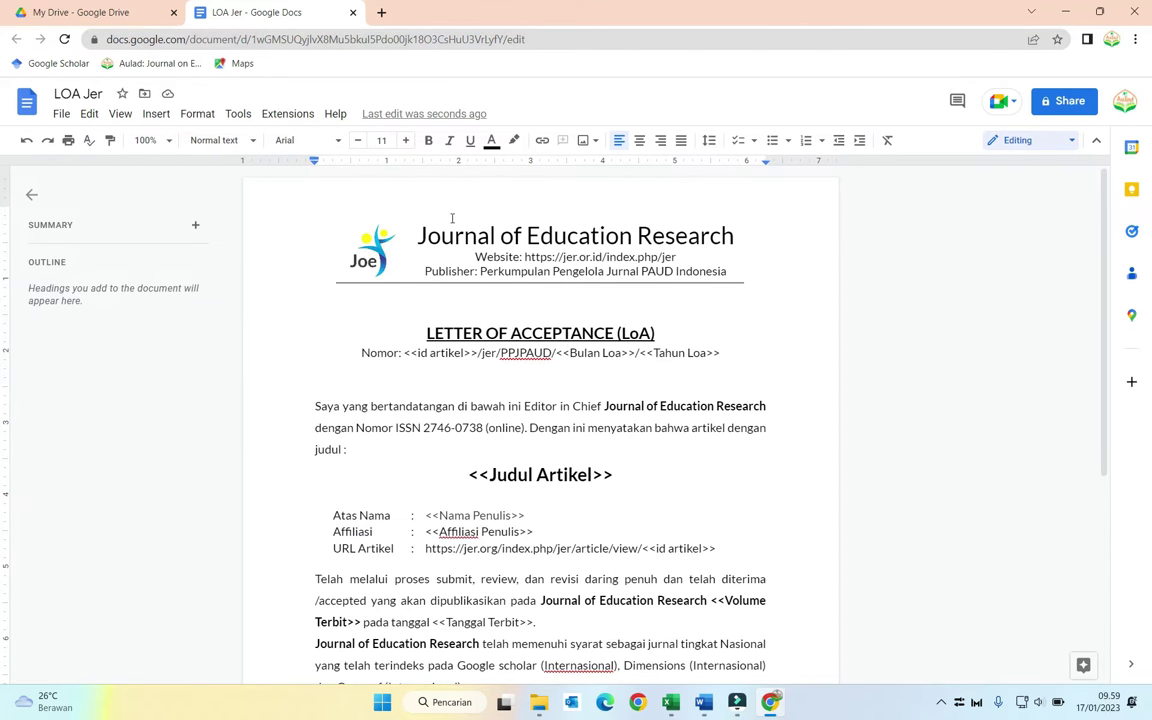
scroll(452, 225, "down", 3)
scroll(480, 260, "up", 3)
Step: Search 'google form' in a new tab and open the Google Forms sign-in result
left_click(381, 12)
left_click(406, 43)
type("googler")
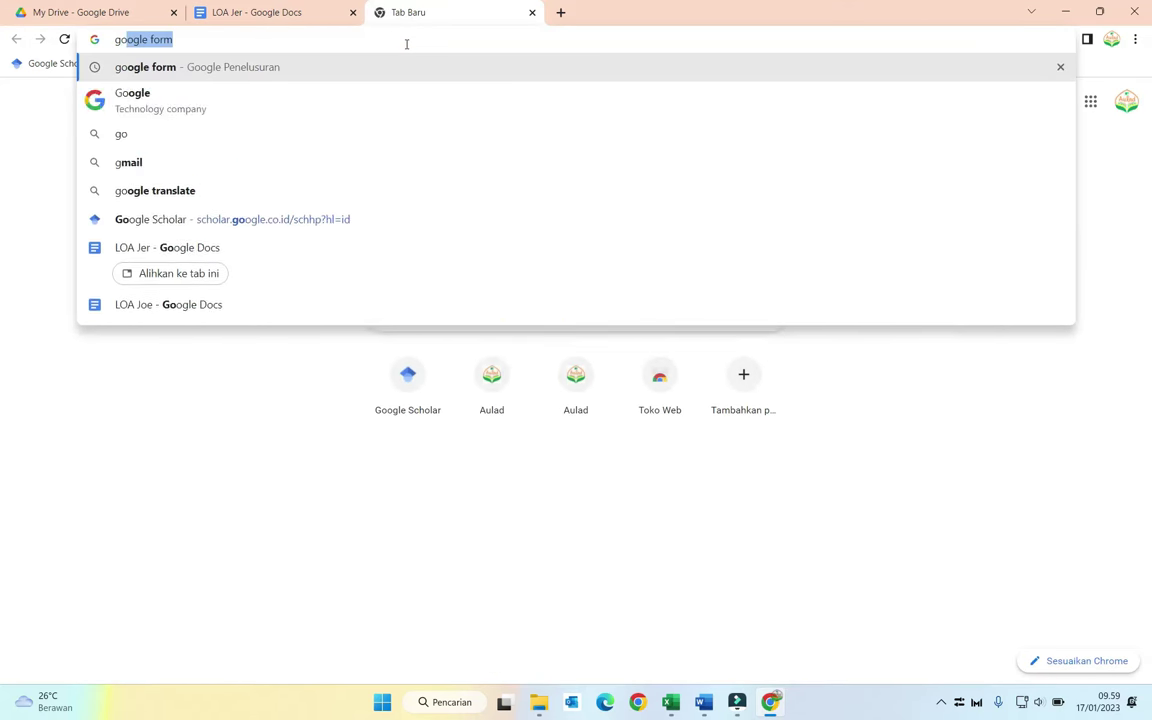
key("BackSpace")
key("BackSpace")
type("e form")
key("Return")
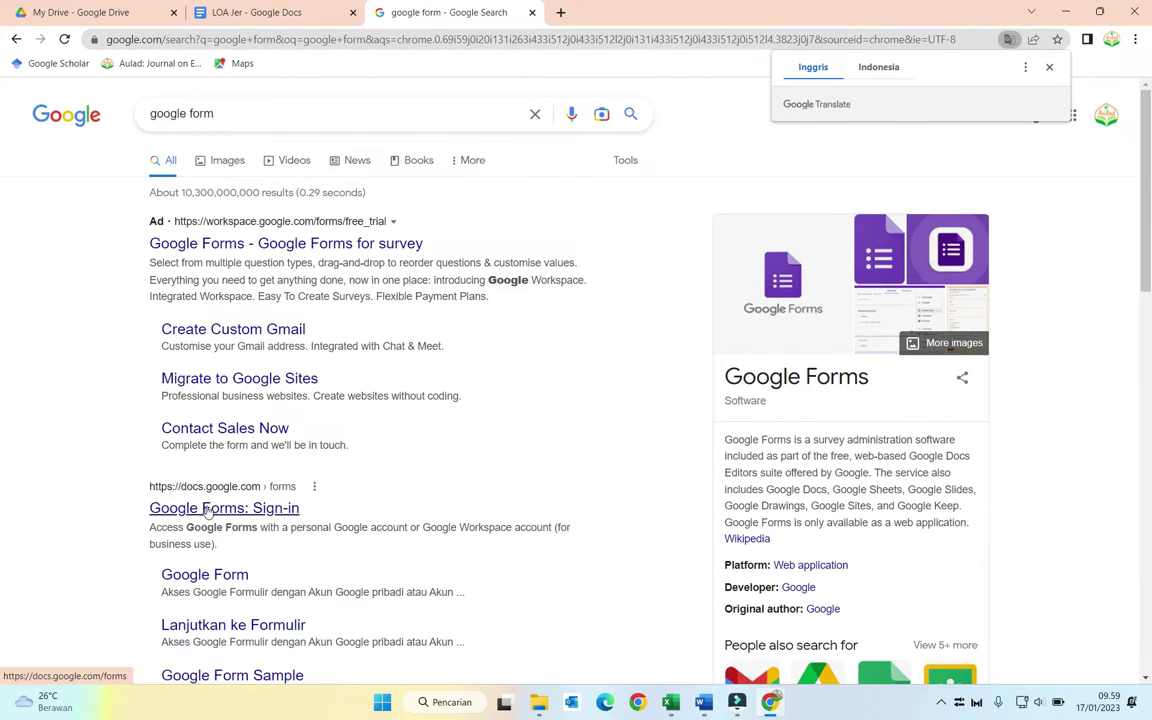
left_click(205, 509)
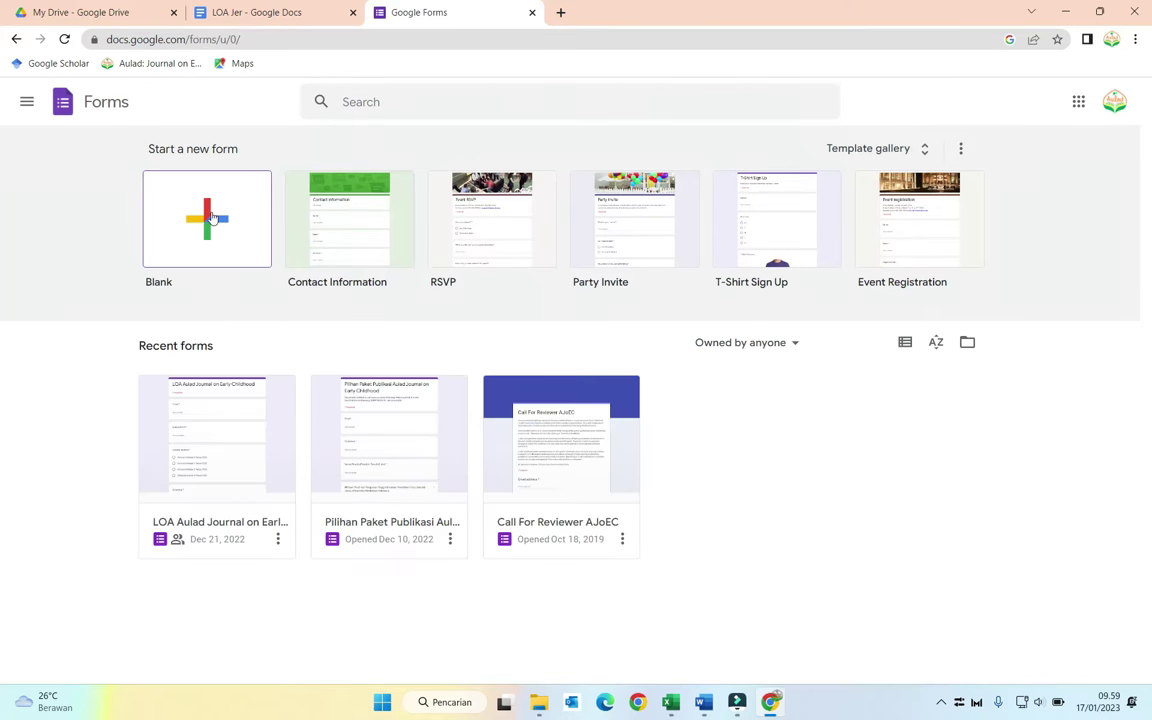
Step: Create a blank form and title it 'LOA Journal of Education Research'
left_click(211, 217)
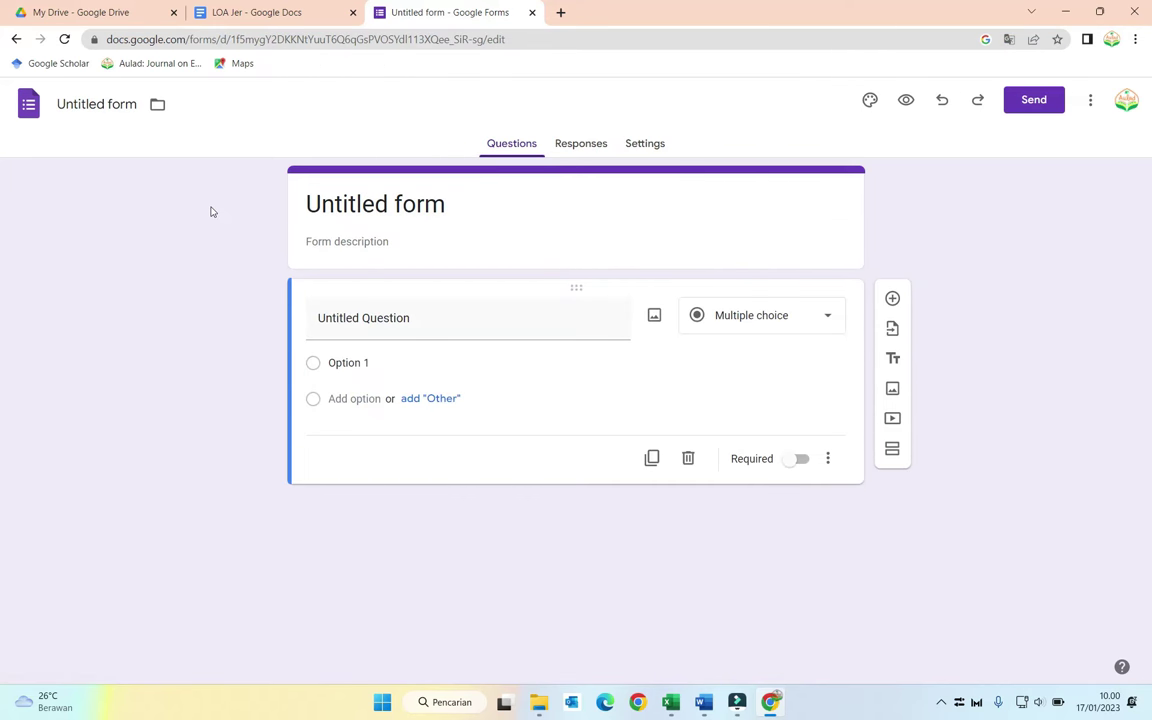
left_click(345, 204)
key("ctrl+a")
type("LOA Journal of Education Resea")
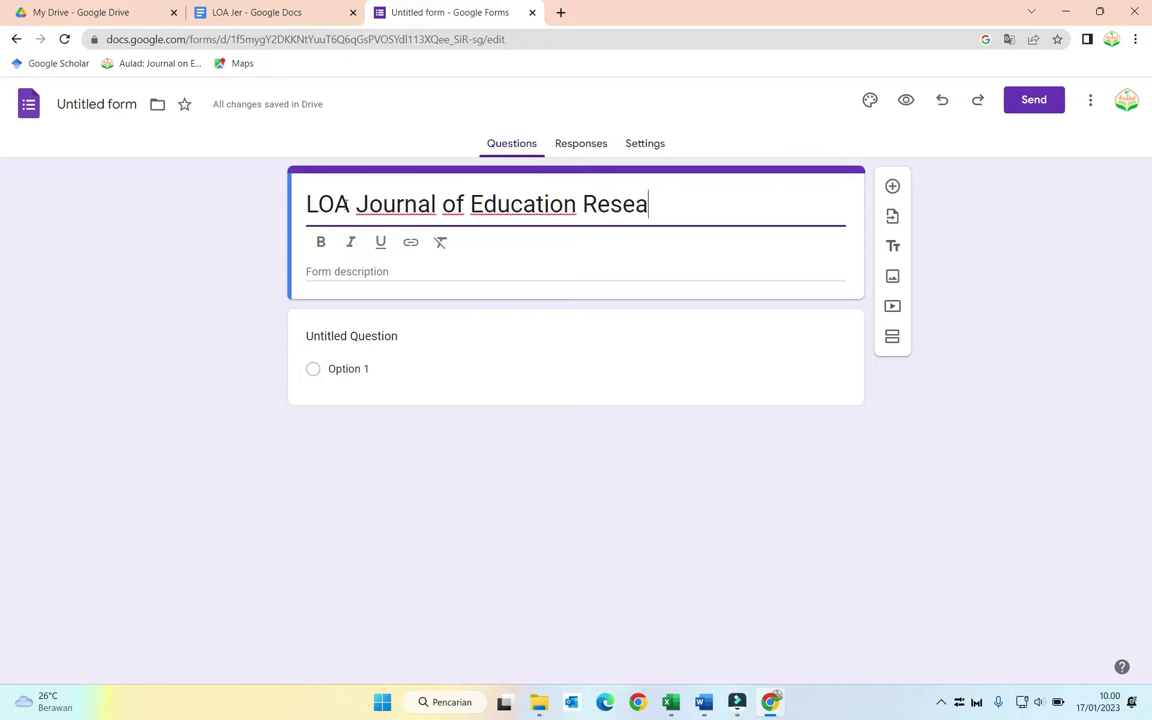
type("rch")
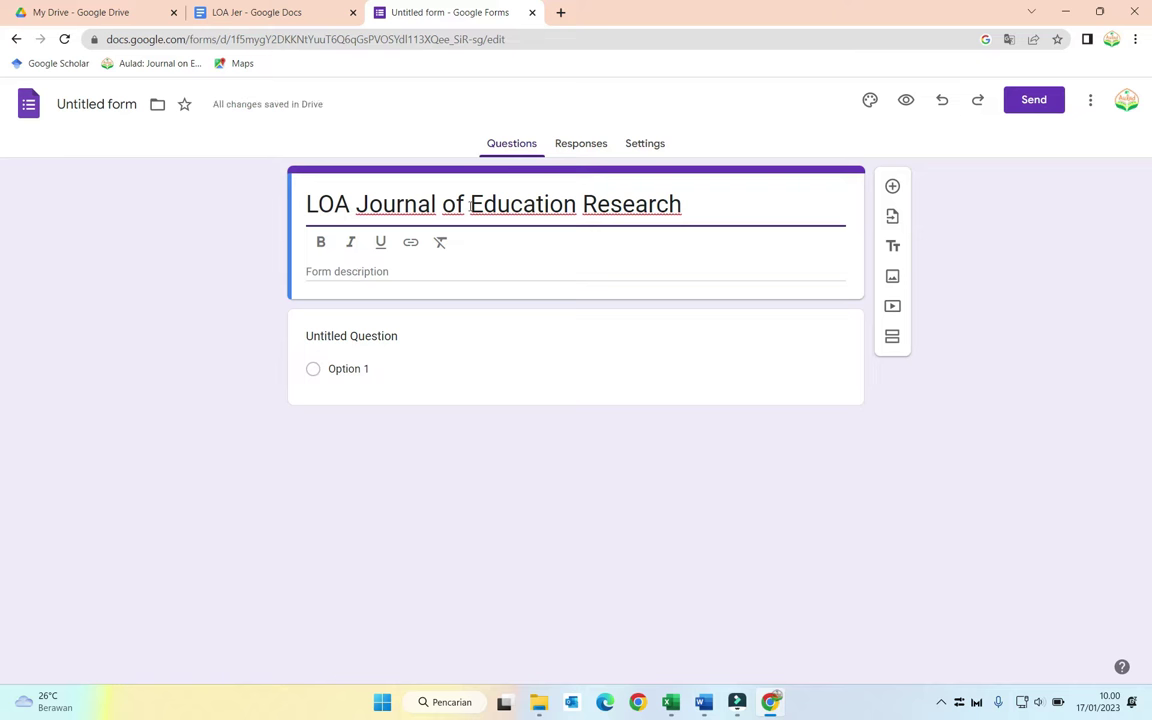
Step: Turn on 'Collect email addresses' in the form's Responses settings
left_click(660, 145)
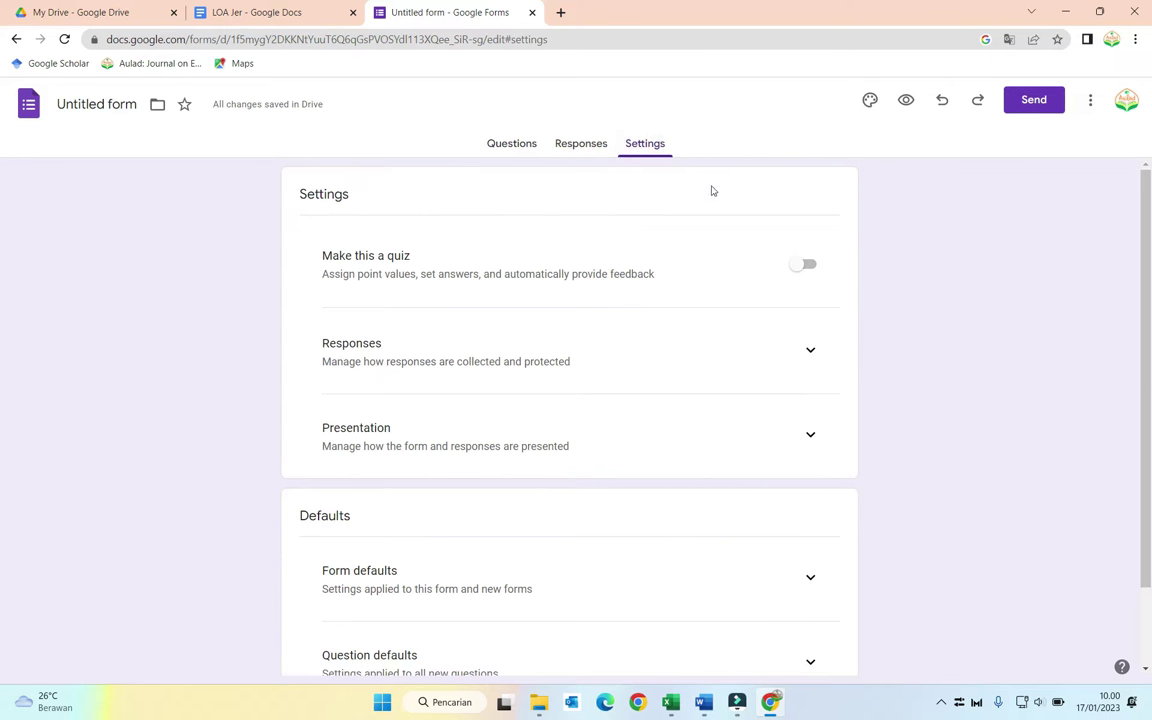
scroll(640, 360, "down", 1)
scroll(641, 363, "down", 1)
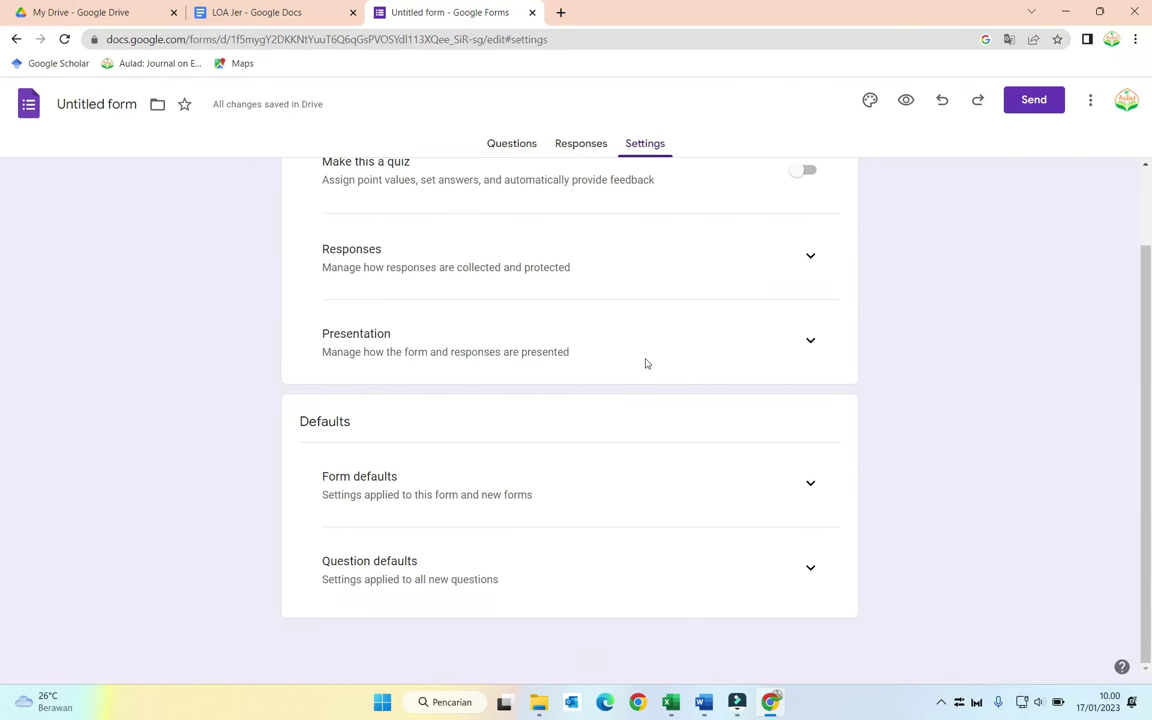
scroll(644, 323, "up", 1)
left_click(653, 335)
left_click(810, 348)
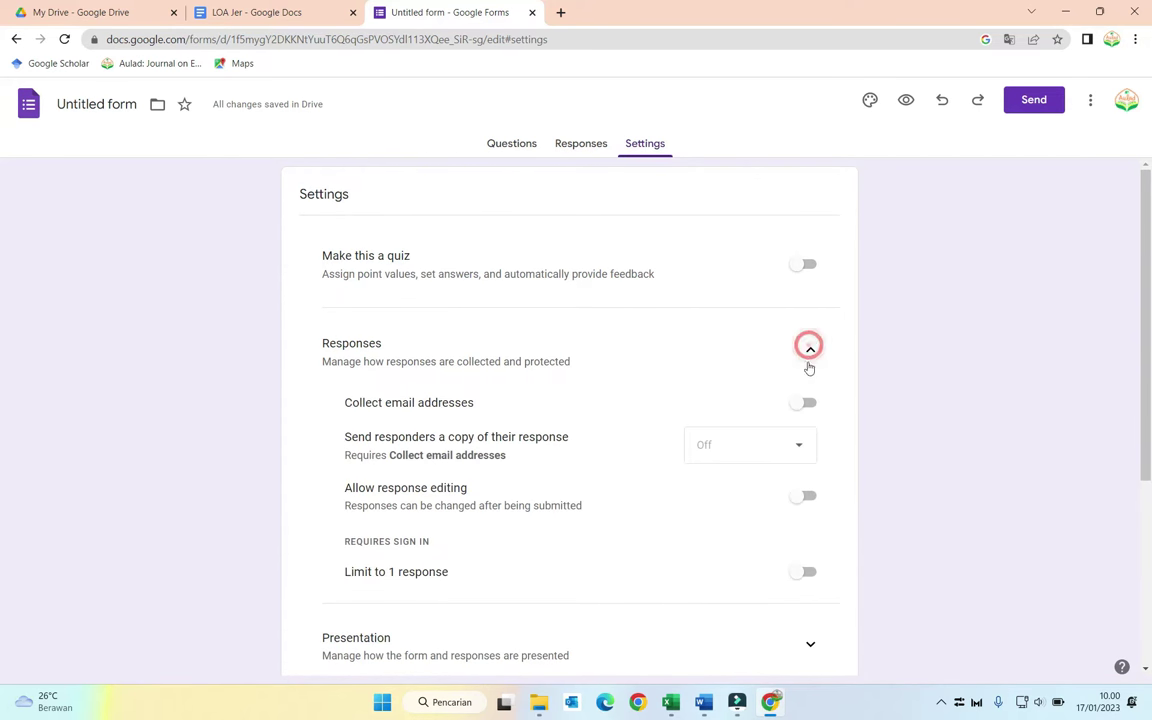
left_click(800, 402)
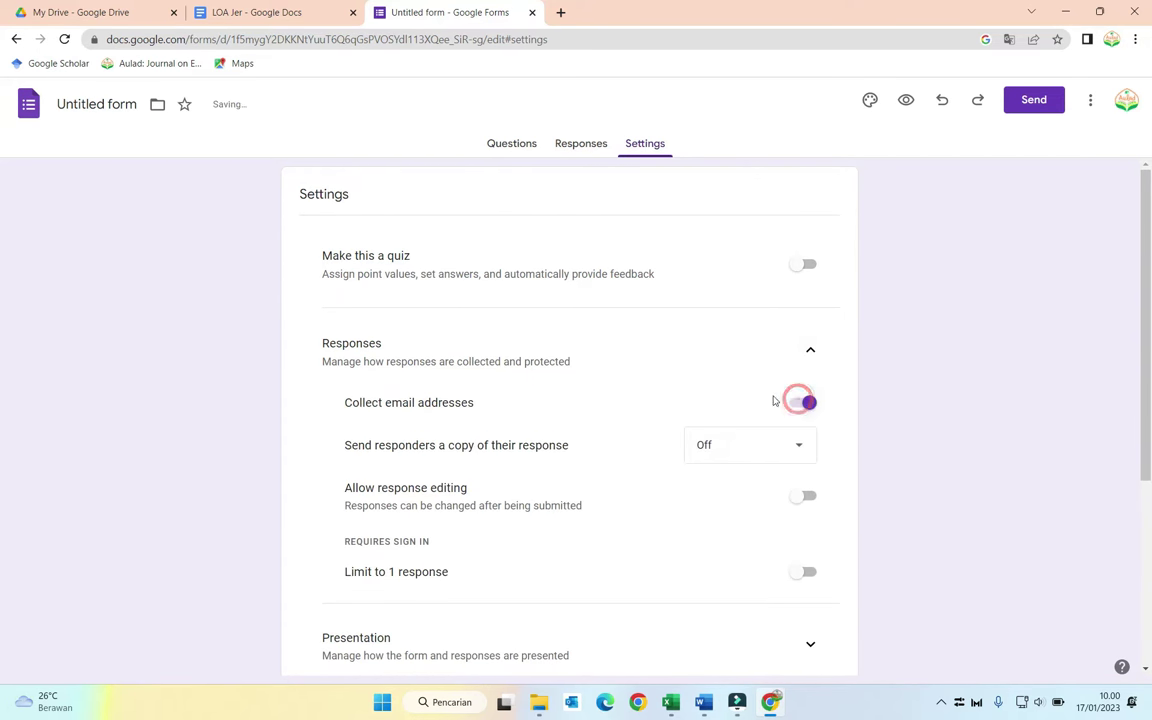
Step: Switch to the form's Responses view
scroll(714, 391, "down", 1)
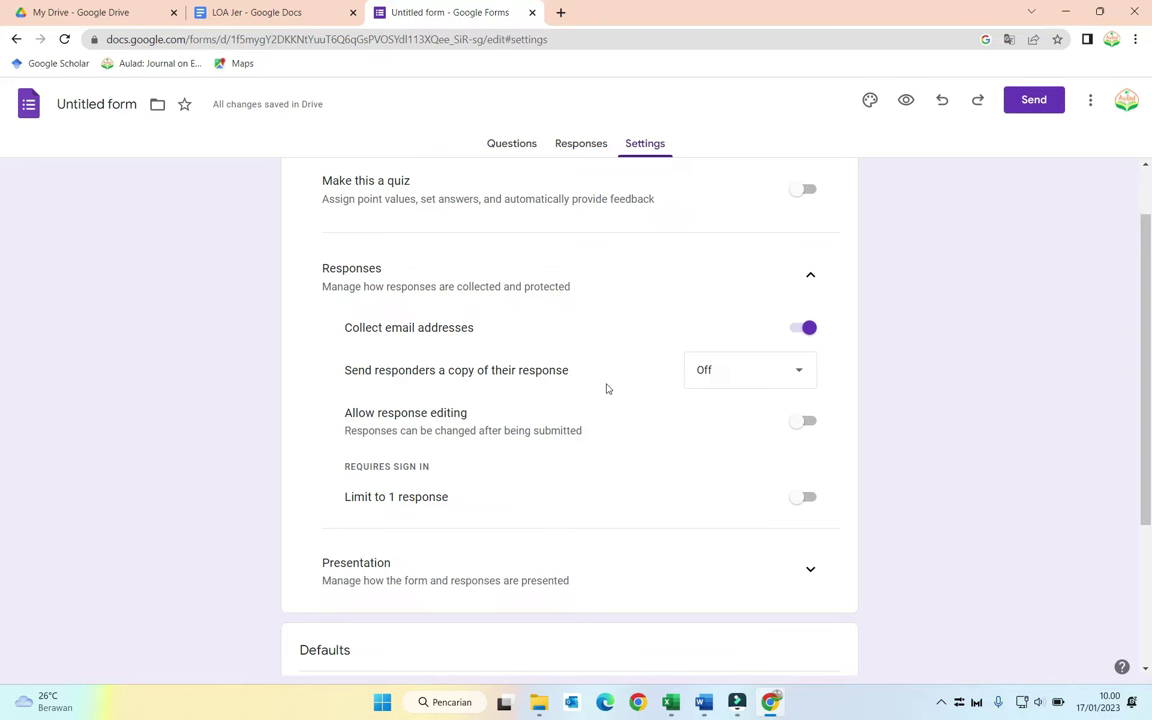
scroll(607, 388, "down", 3)
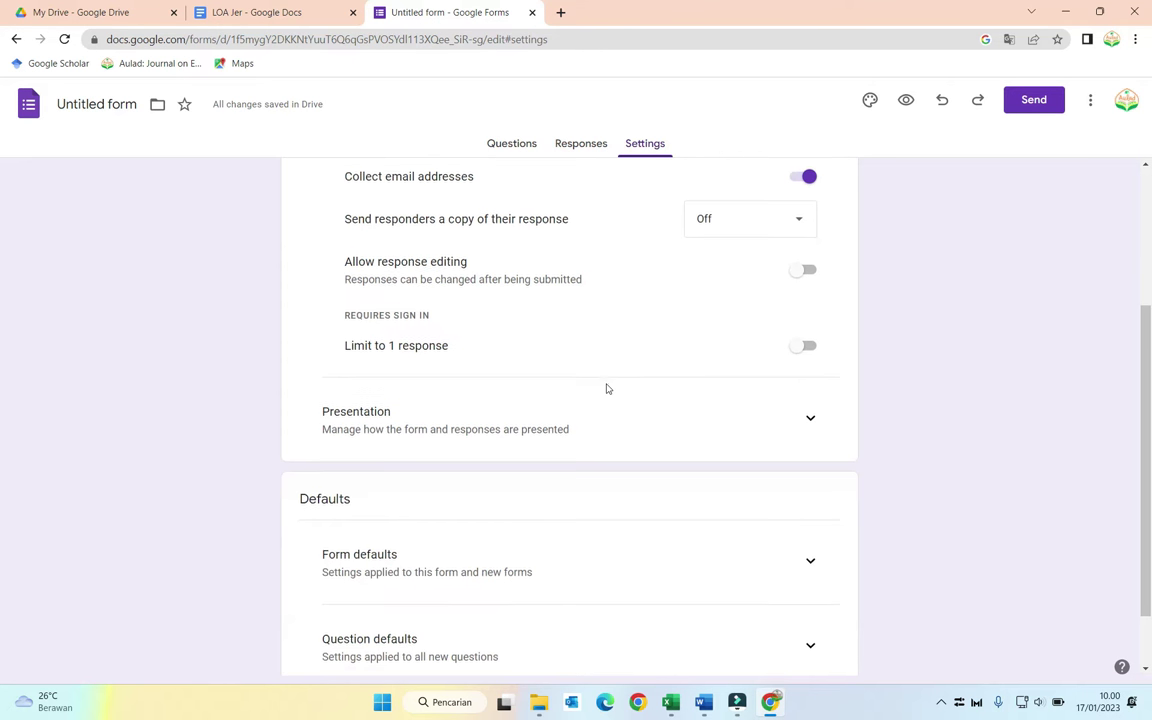
scroll(607, 388, "up", 3)
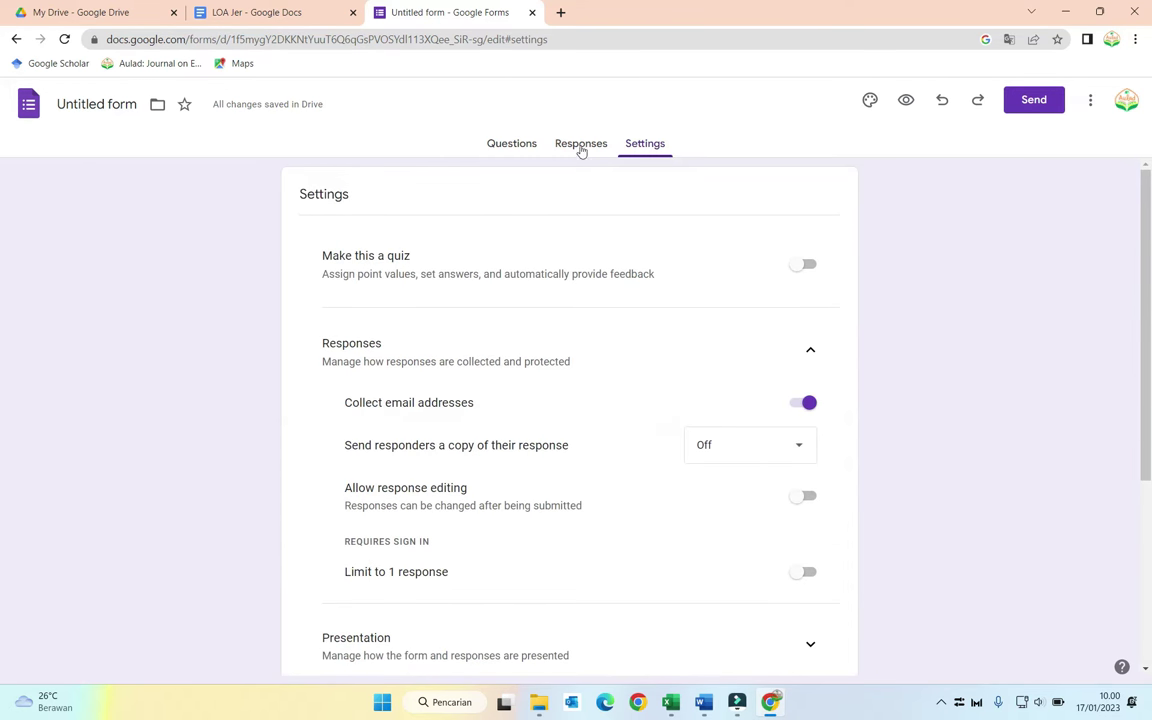
left_click(581, 145)
Step: Make the id artikel question required and duplicate it
left_click(518, 145)
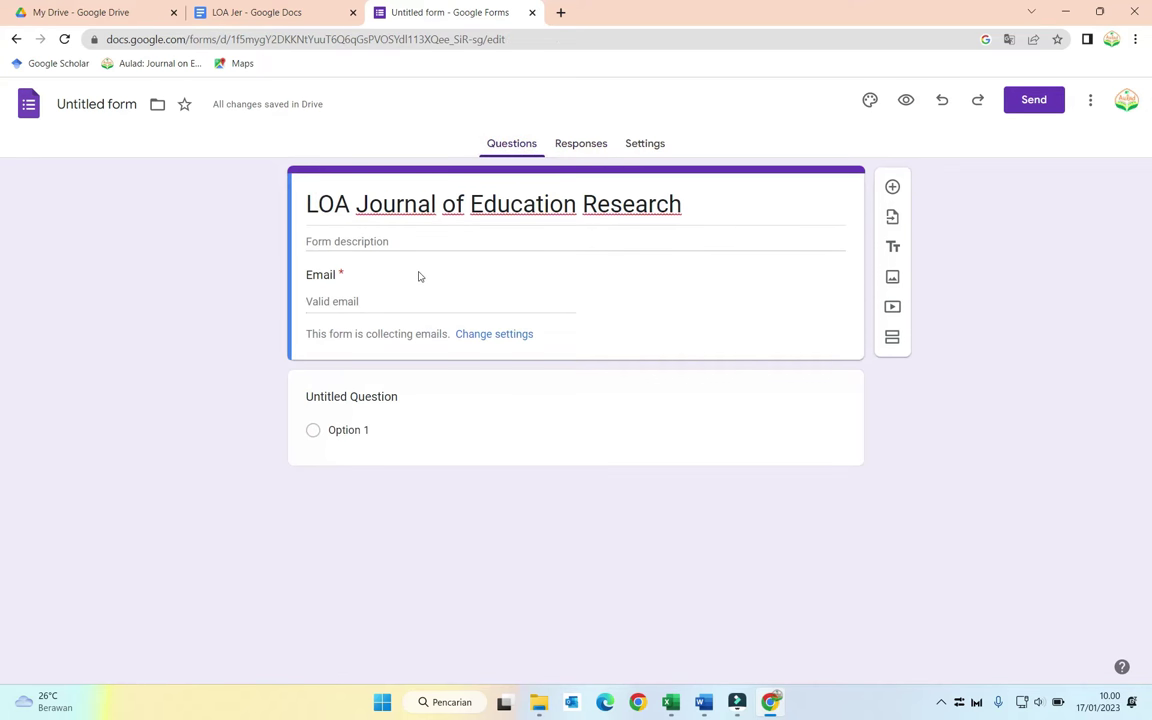
left_click(368, 398)
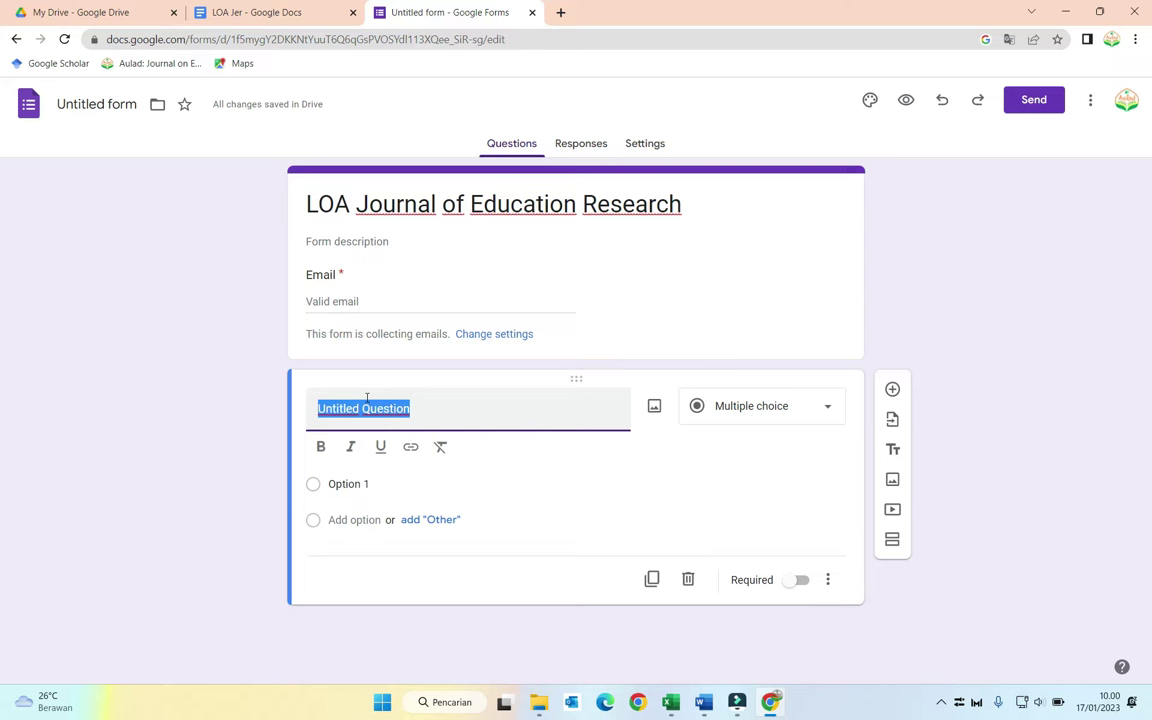
type("I")
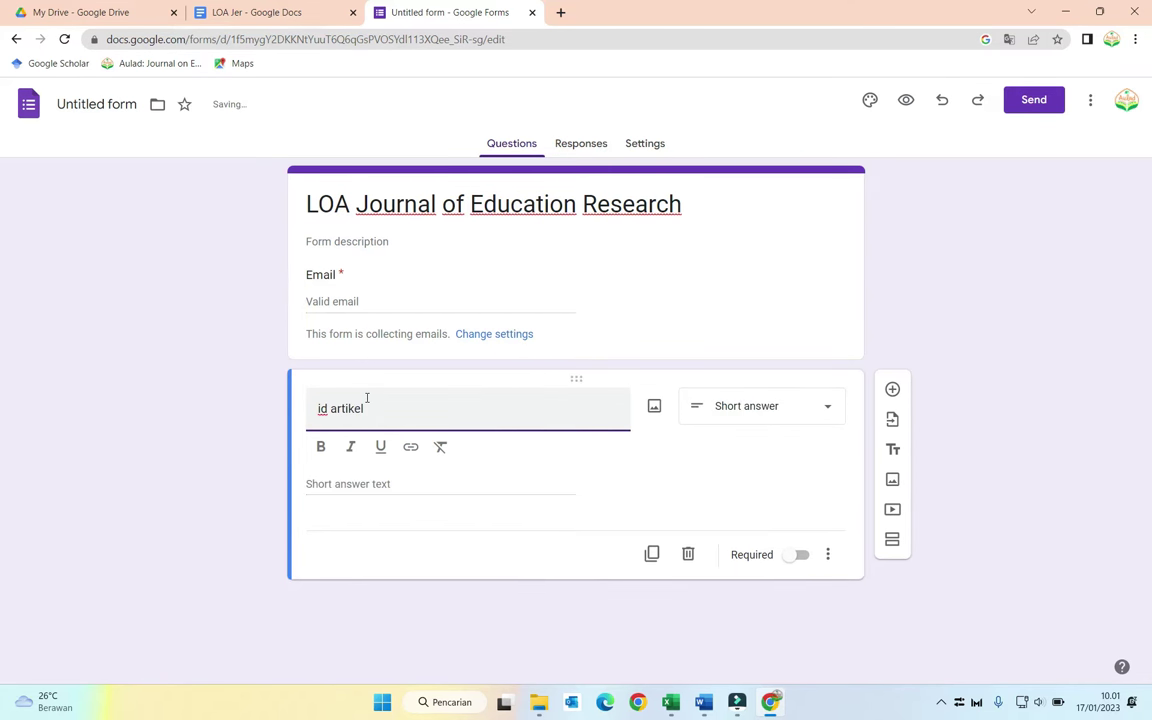
left_click(790, 556)
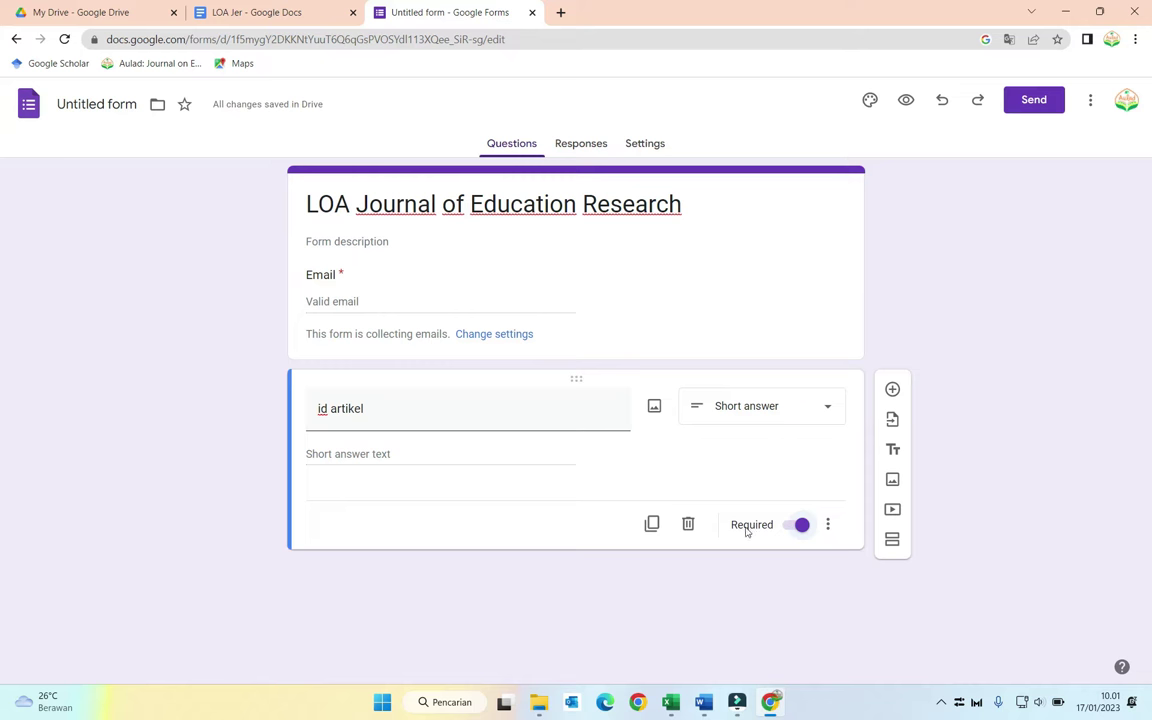
left_click(651, 524)
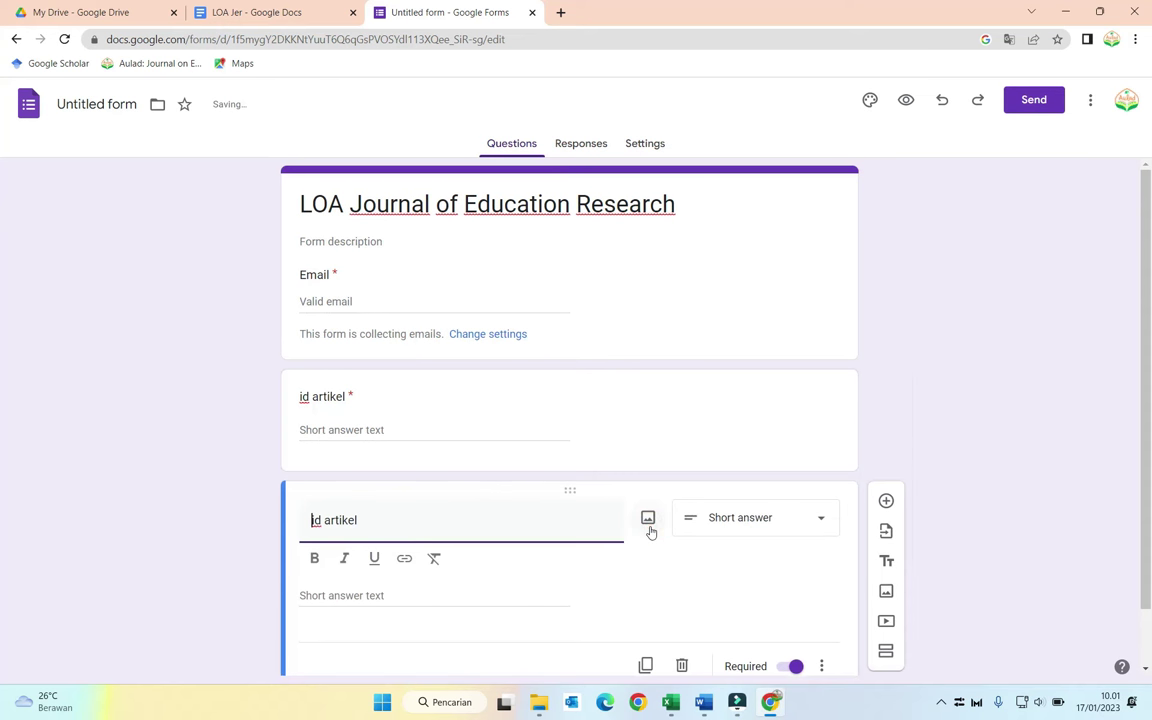
Step: Retitle the copy 'Judul Artikel' per the LOA Jer letter, then duplicate it
left_click(250, 13)
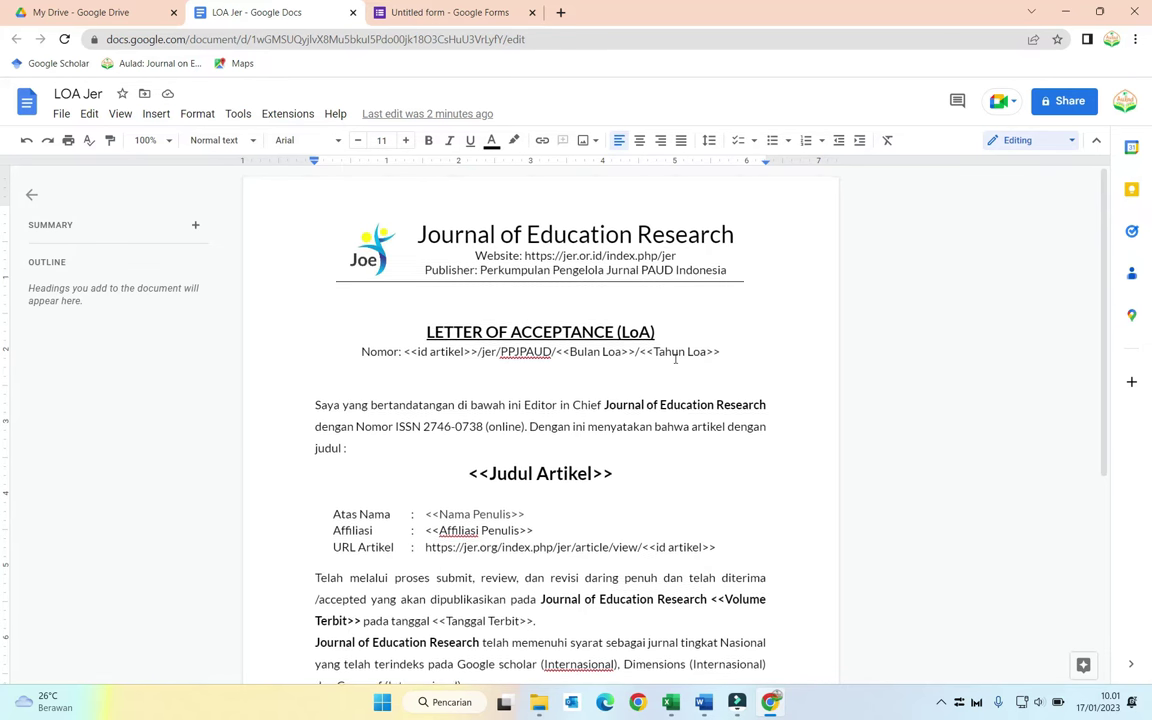
scroll(675, 358, "down", 1)
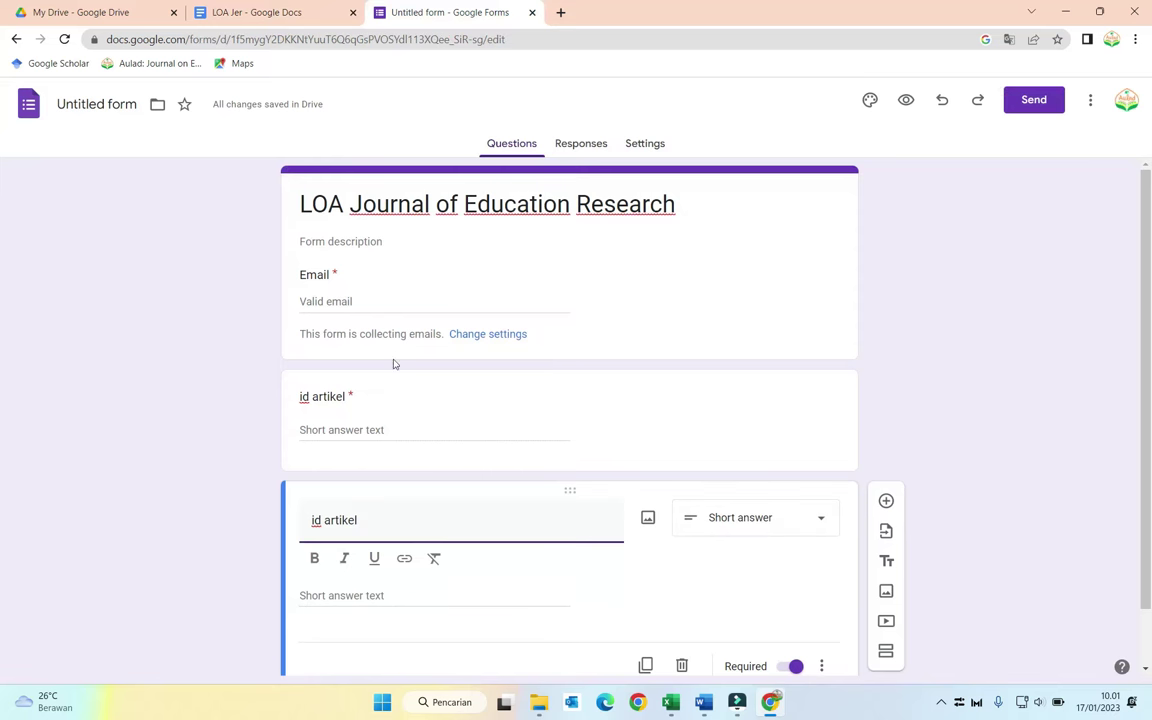
triple_click(379, 530)
type("Judul")
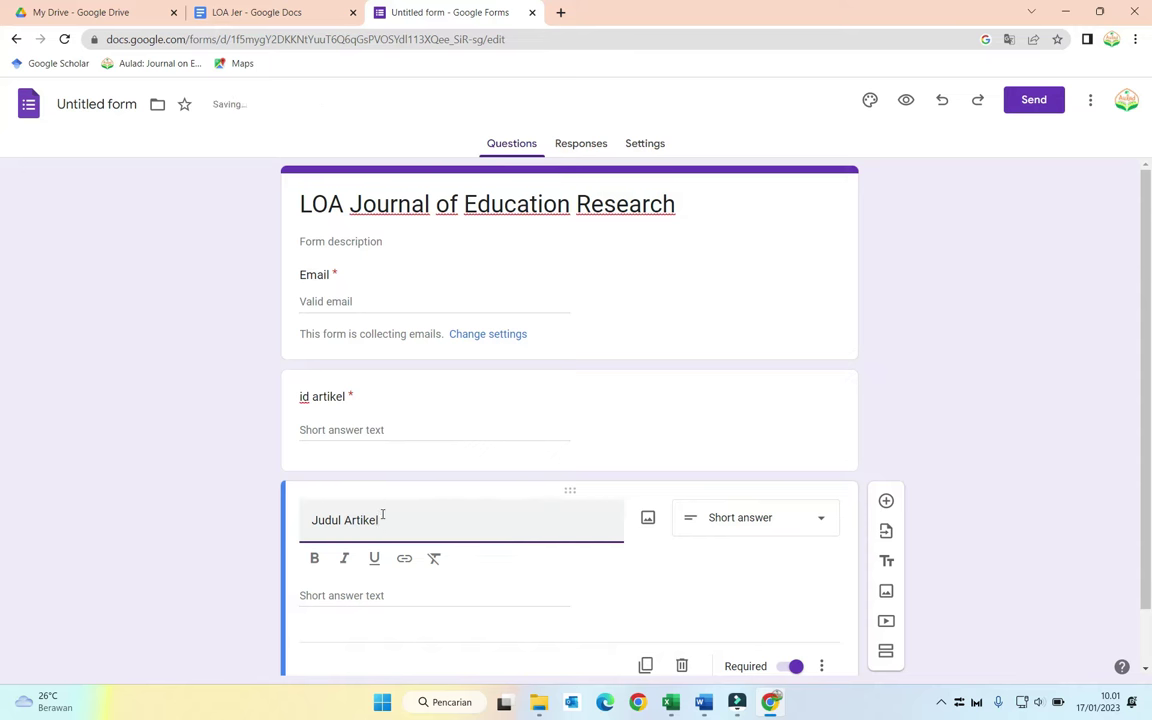
scroll(584, 550, "down", 1)
left_click(645, 599)
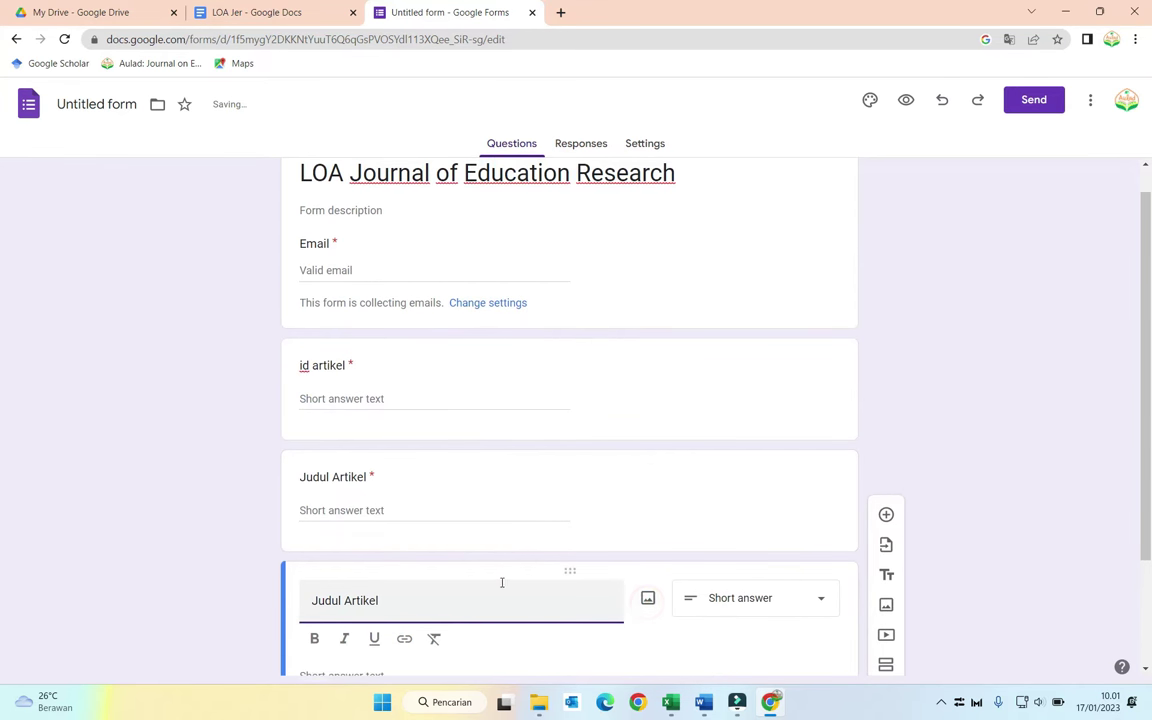
Step: Retitle the next copy 'Affiliasi Penulis' and duplicate it
triple_click(452, 595)
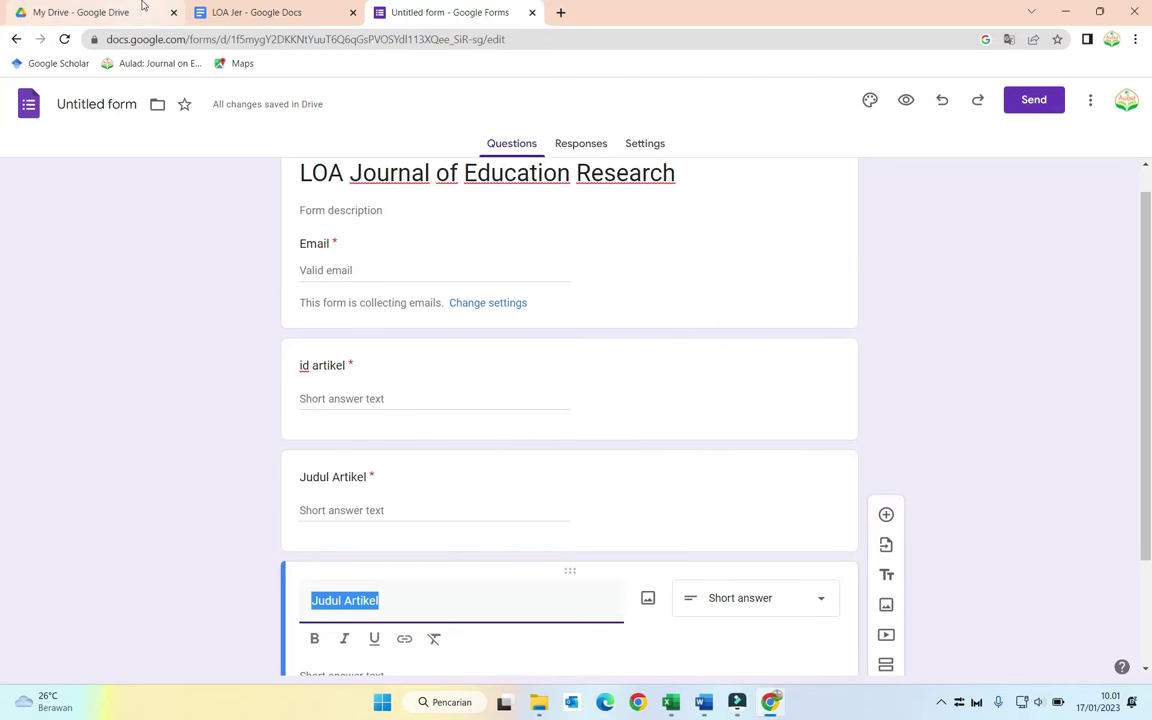
left_click(245, 10)
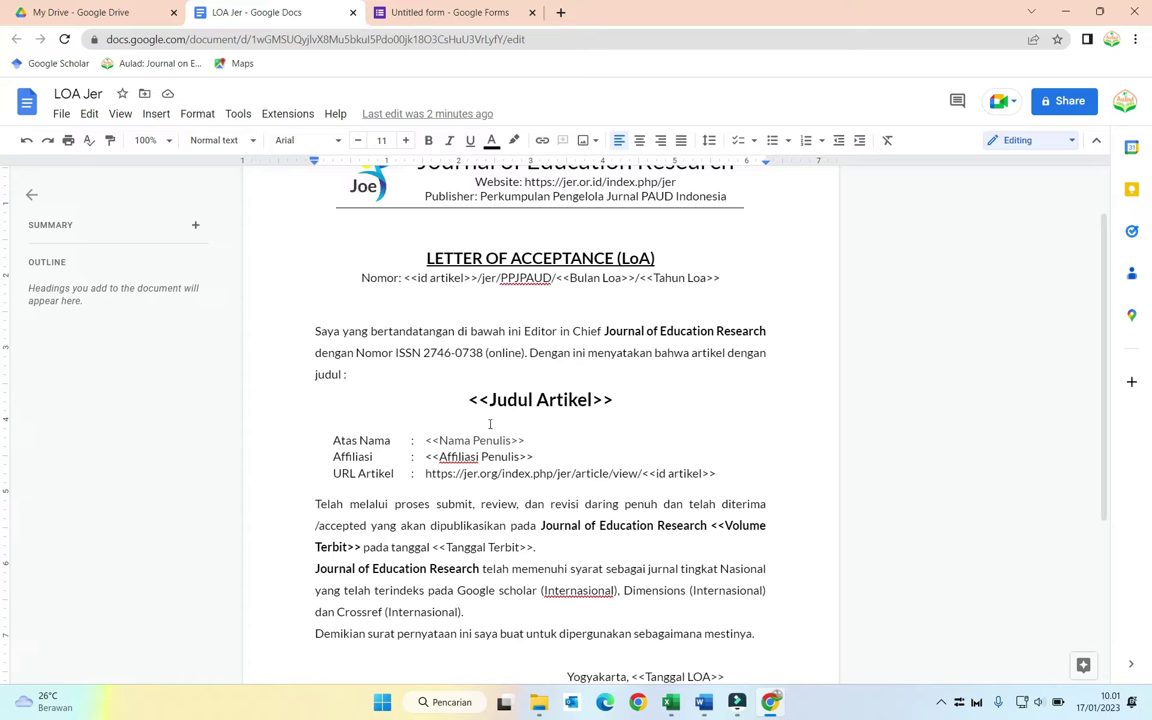
left_click(420, 12)
type("Affiliasi Penulis")
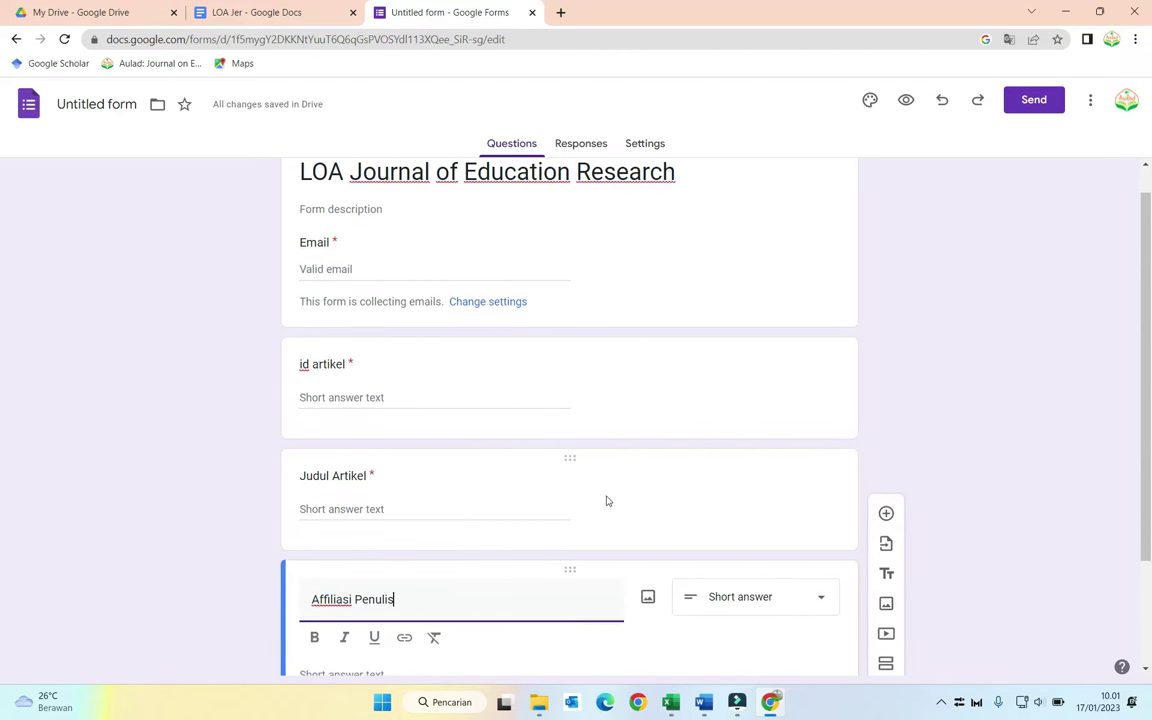
scroll(606, 500, "down", 2)
left_click(645, 602)
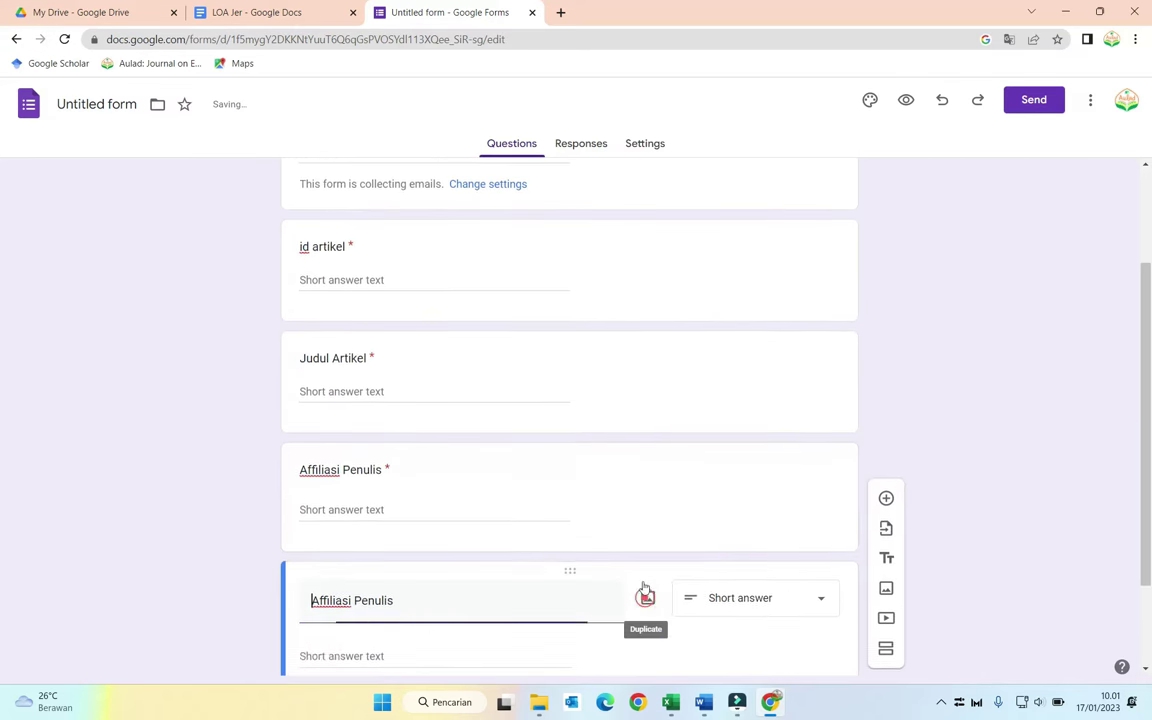
Step: After checking the LOA Jer letter, retitle the newest copy 'Volume Terbit'
left_click(299, 10)
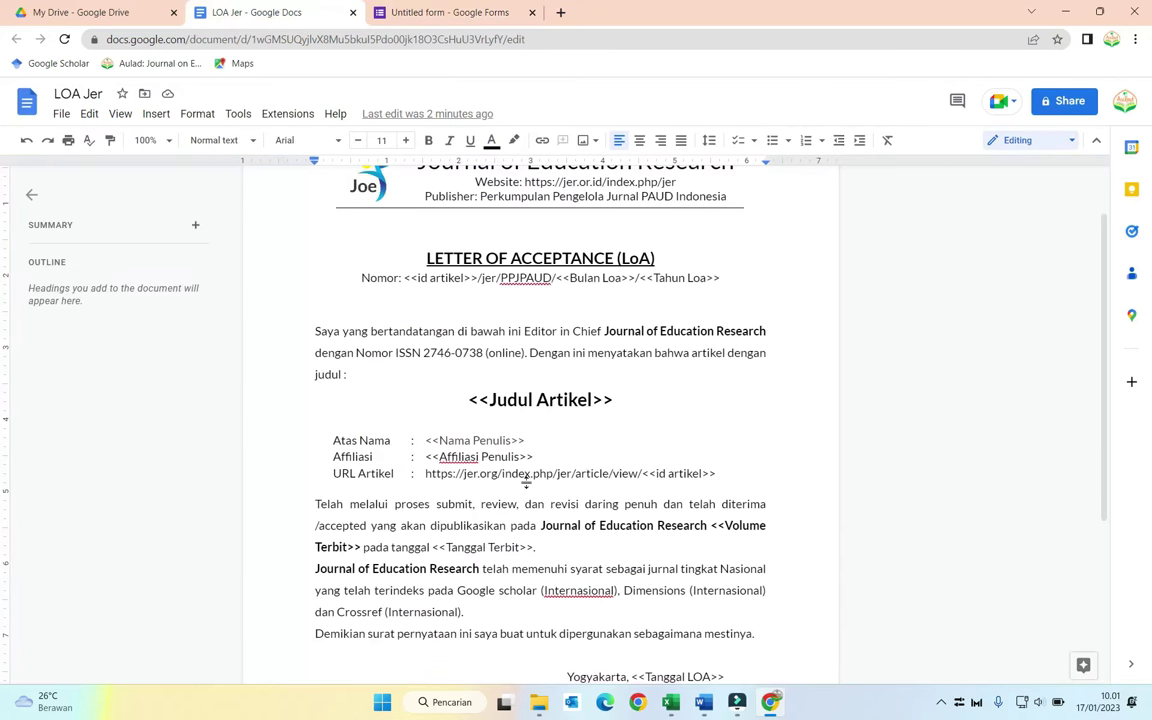
scroll(681, 487, "down", 3)
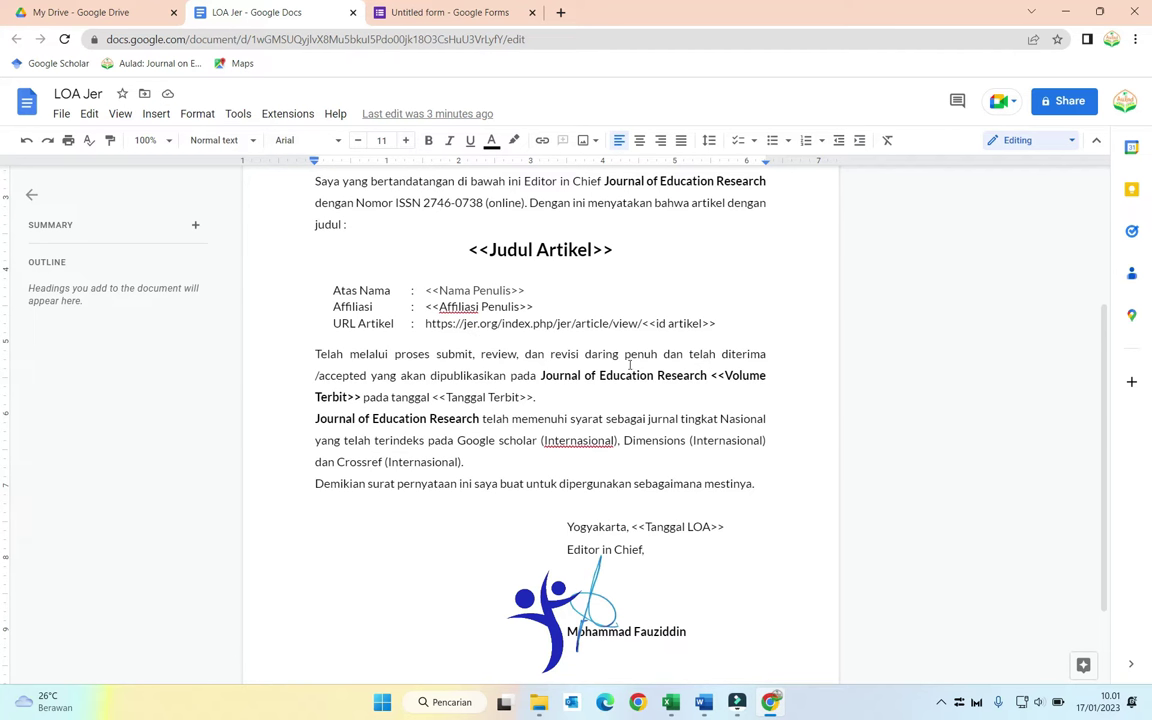
left_click(378, 12)
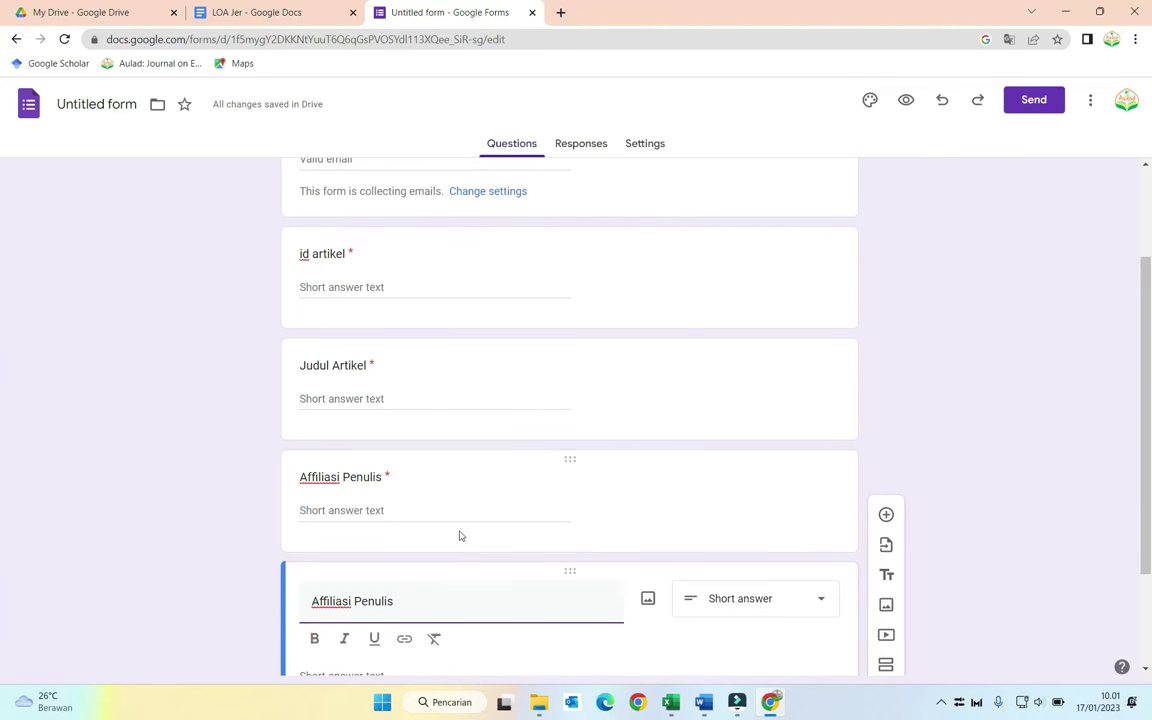
triple_click(440, 579)
type("Vol")
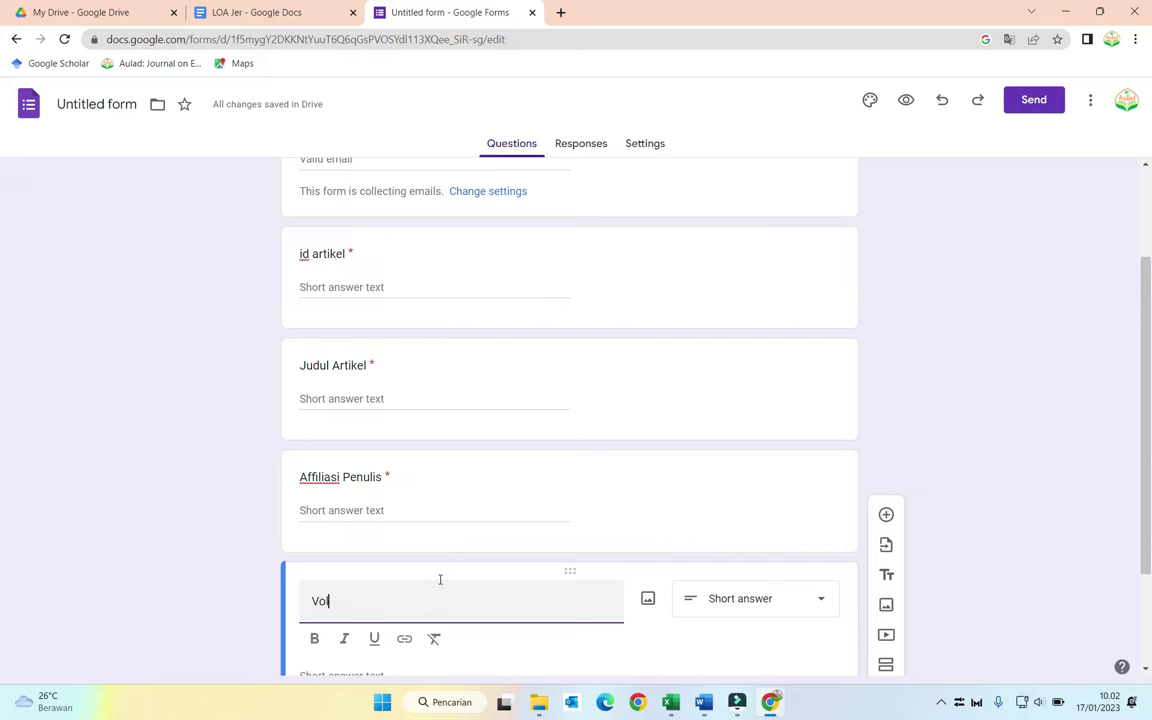
type("ume Terbit")
scroll(442, 545, "down", 2)
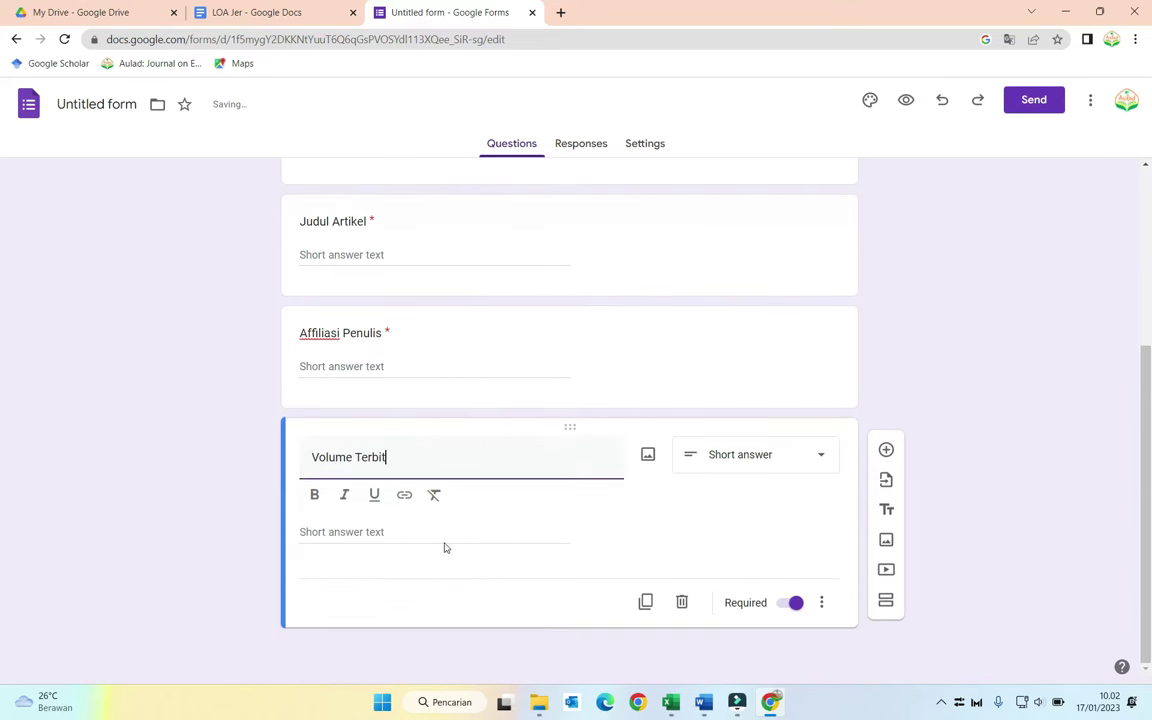
Step: Make Volume Terbit multiple choice with the option 'Volume 5 Nomor 3 Tahun 2022'
left_click(751, 455)
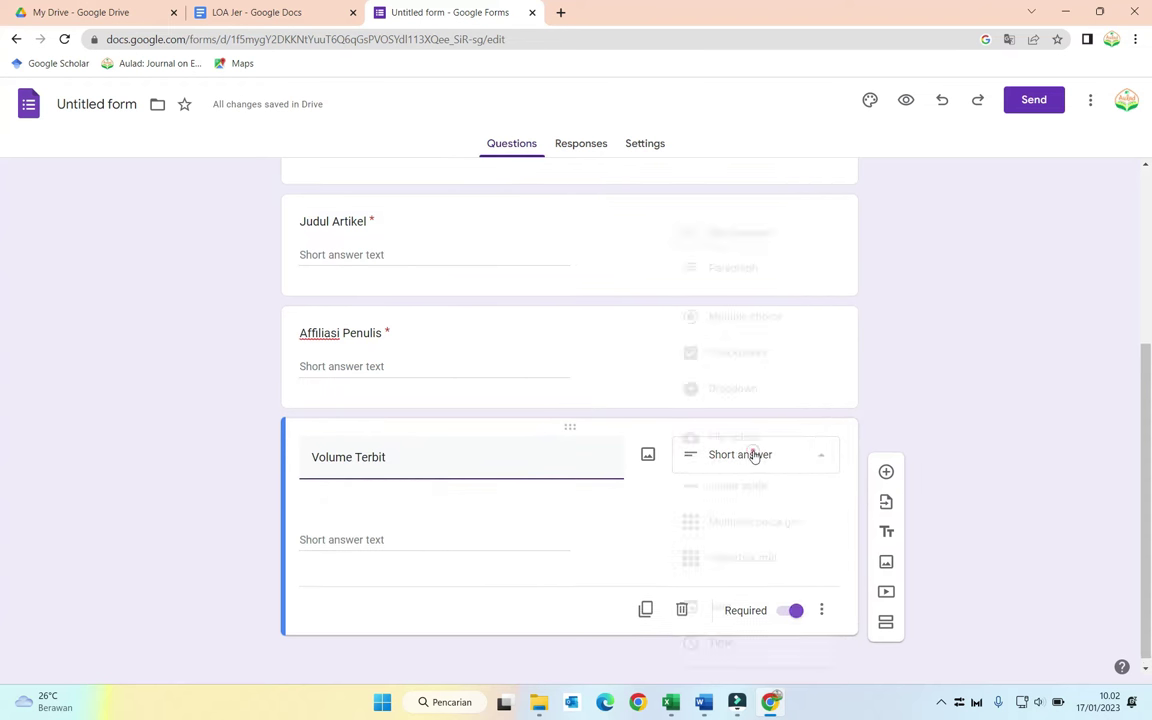
left_click(757, 322)
left_click(369, 530)
type("Volume ")
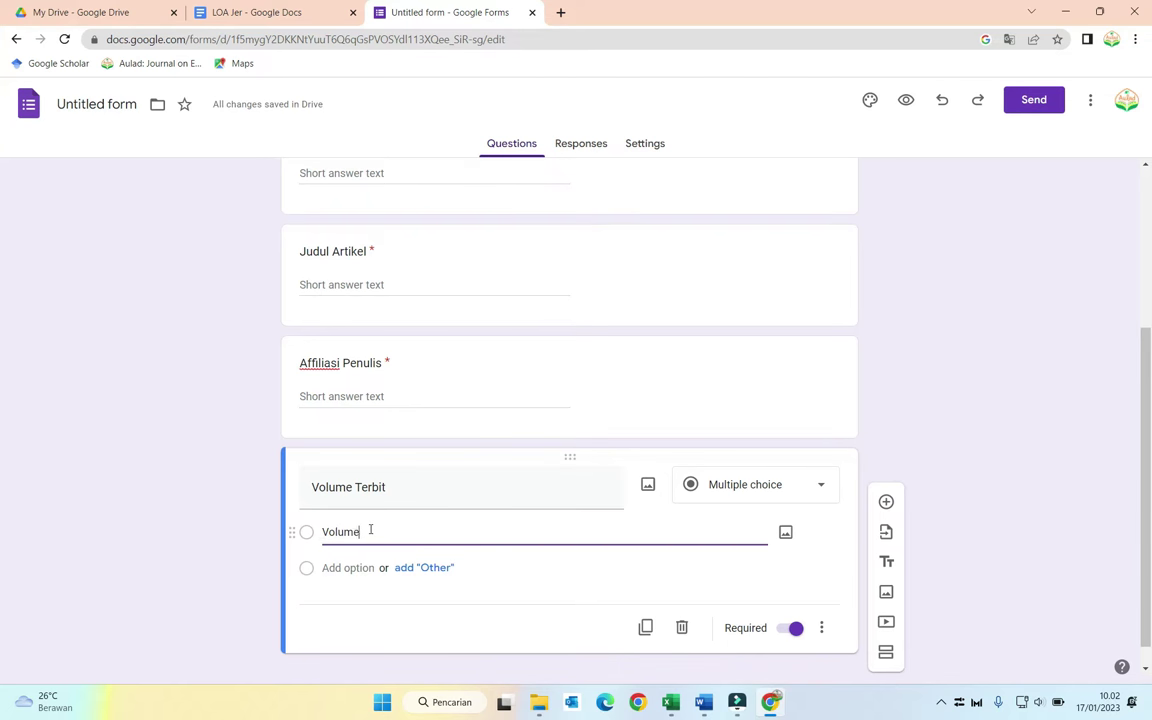
type("4 Nomor 3")
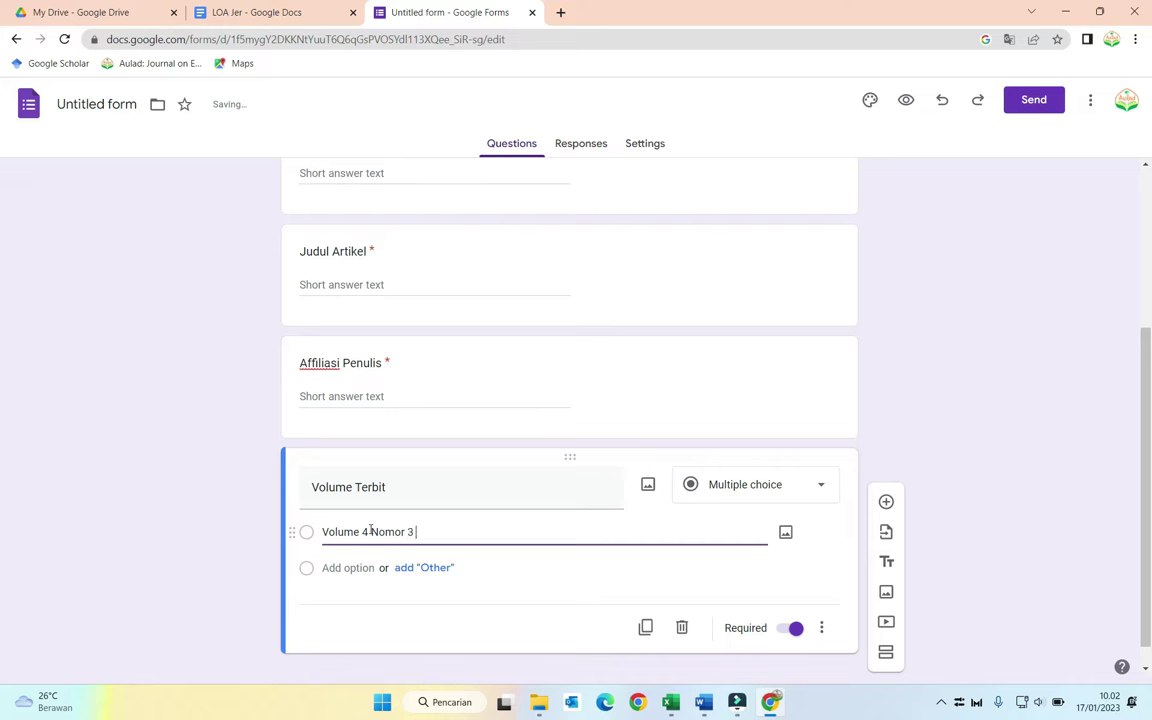
type(" Tahun 2022")
double_click(363, 532)
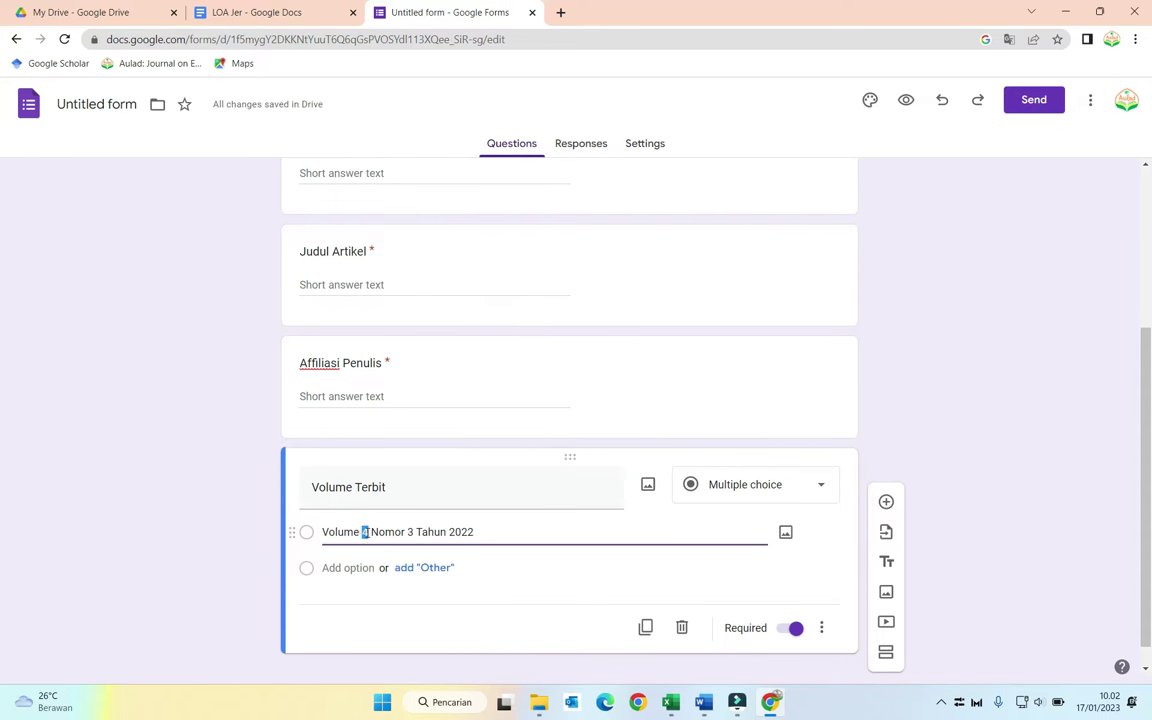
type("5")
left_click(561, 12)
Step: Search Google for jer.or.id and open the Journal of Education Research archives page
left_click(566, 33)
type("jrt")
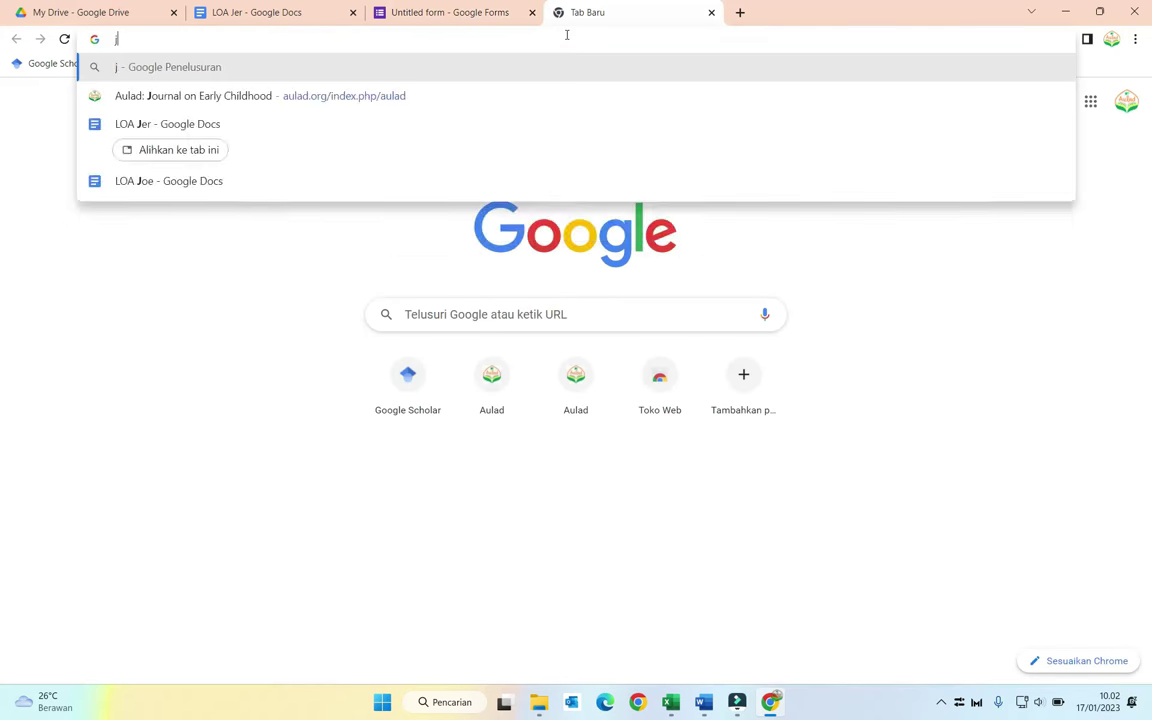
key("BackSpace")
key("BackSpace")
key("BackSpace")
type("jer")
key("Return")
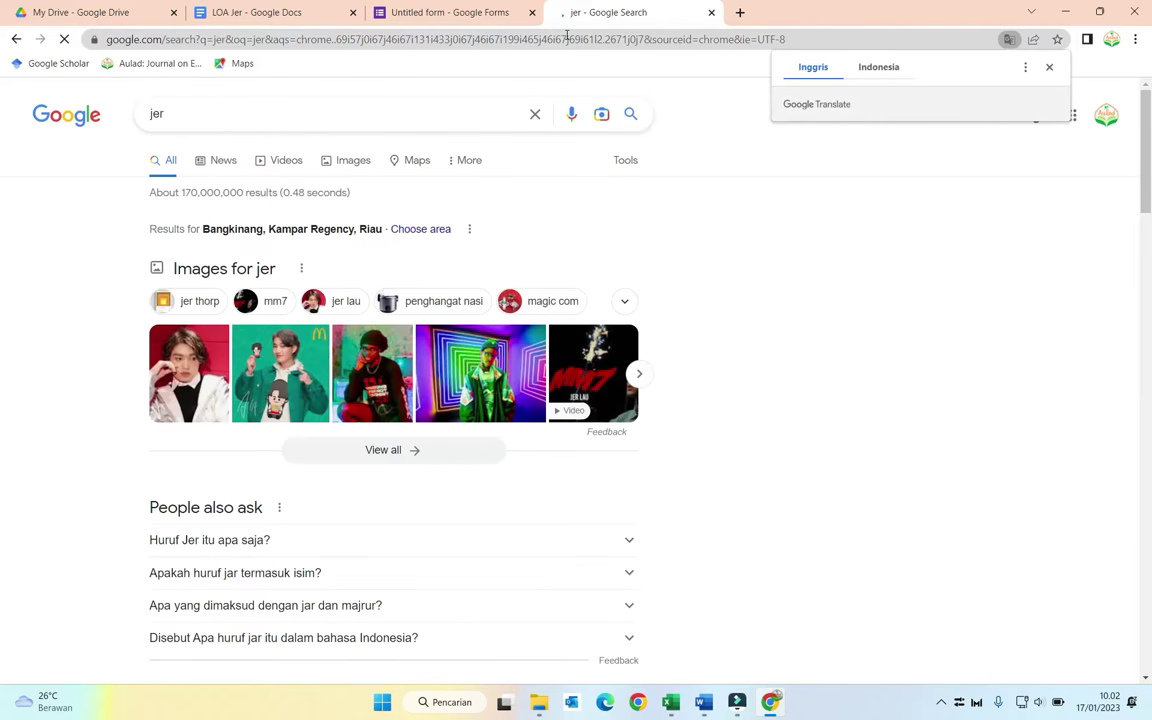
left_click(249, 108)
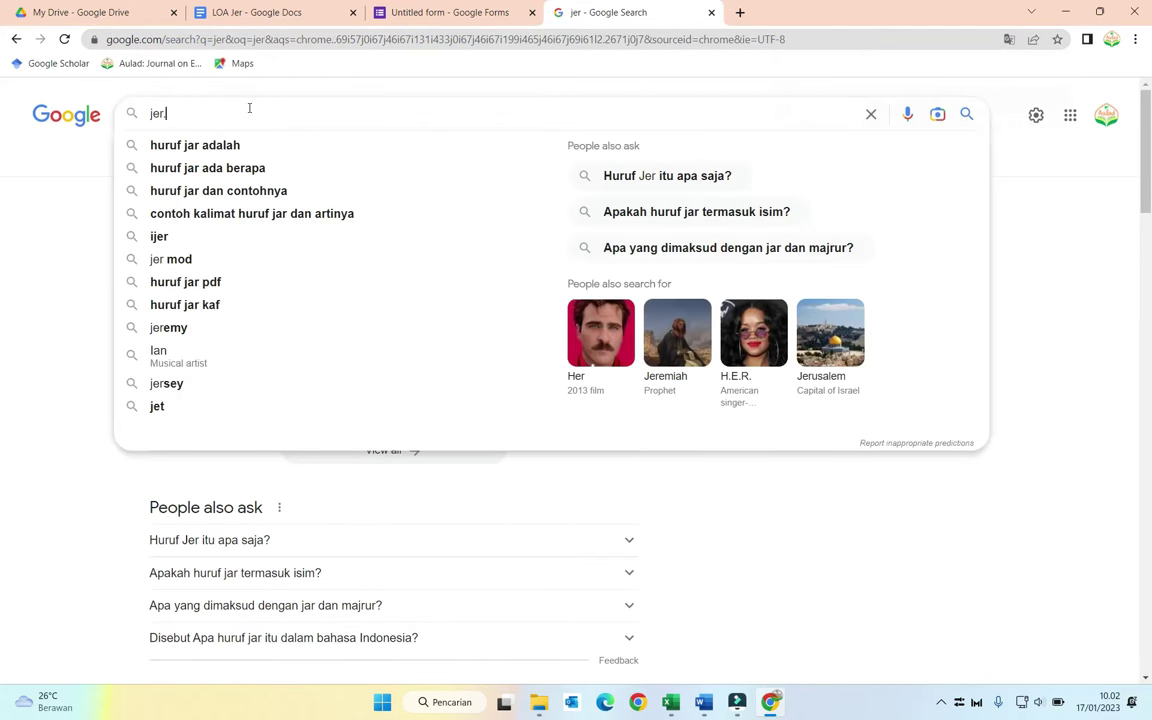
type(".or.id")
key("Return")
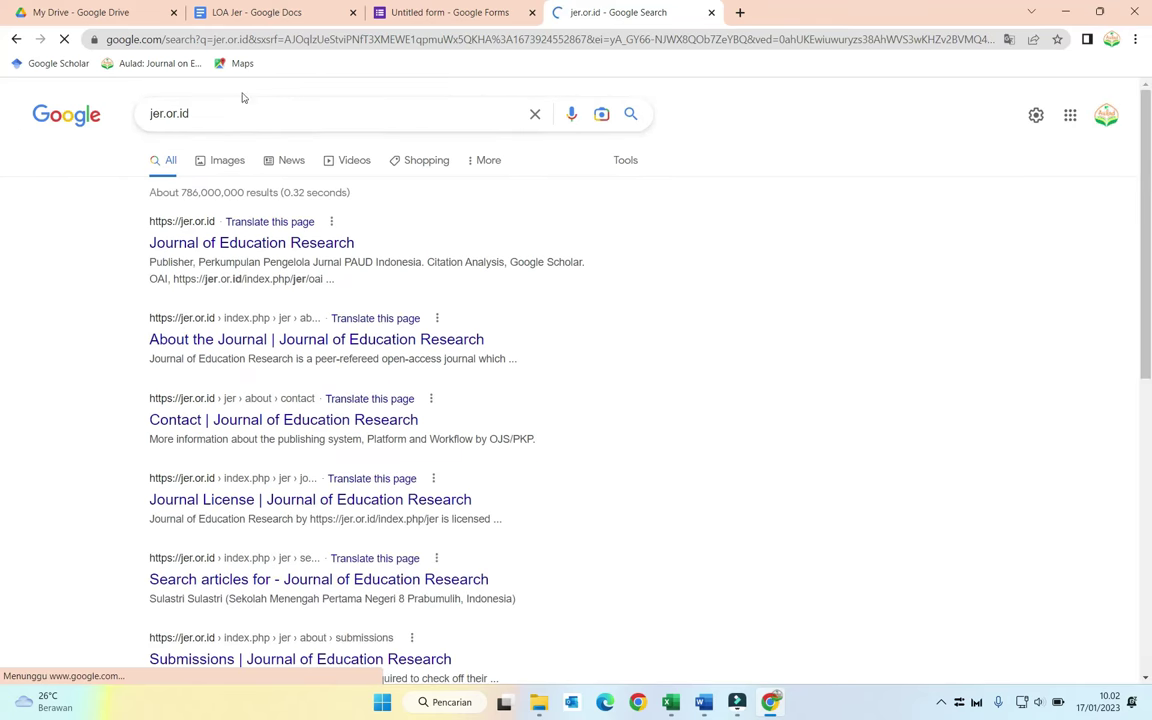
left_click(249, 243)
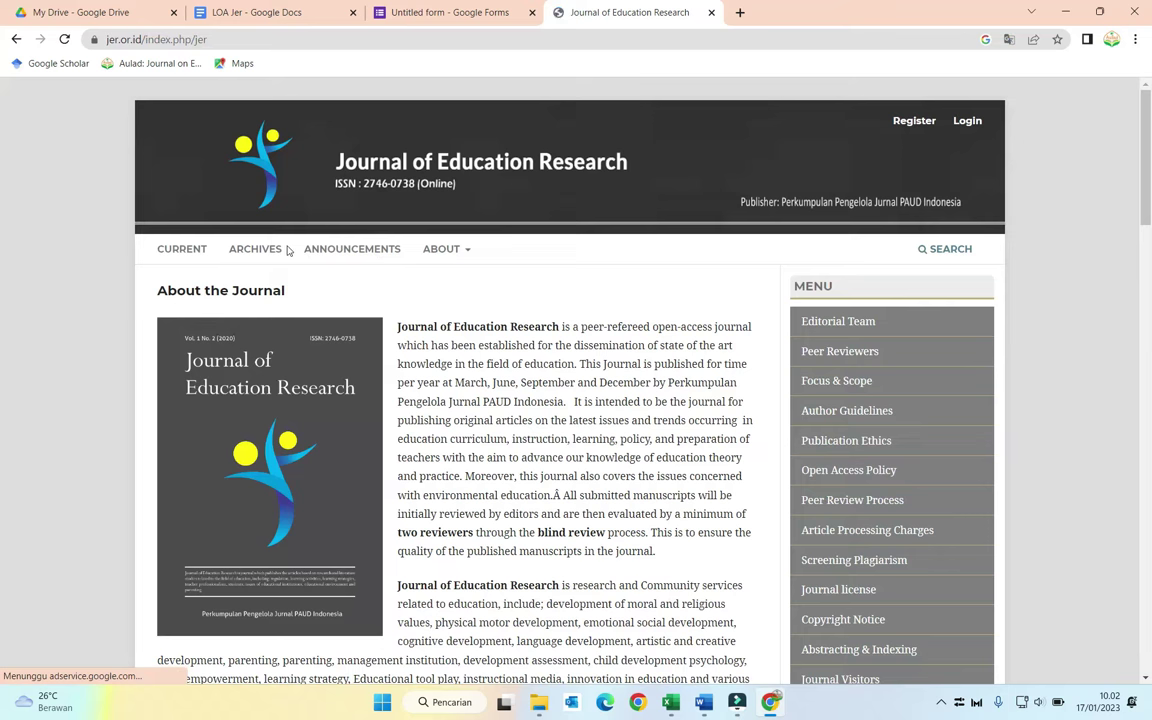
left_click(274, 252)
scroll(275, 255, "down", 3)
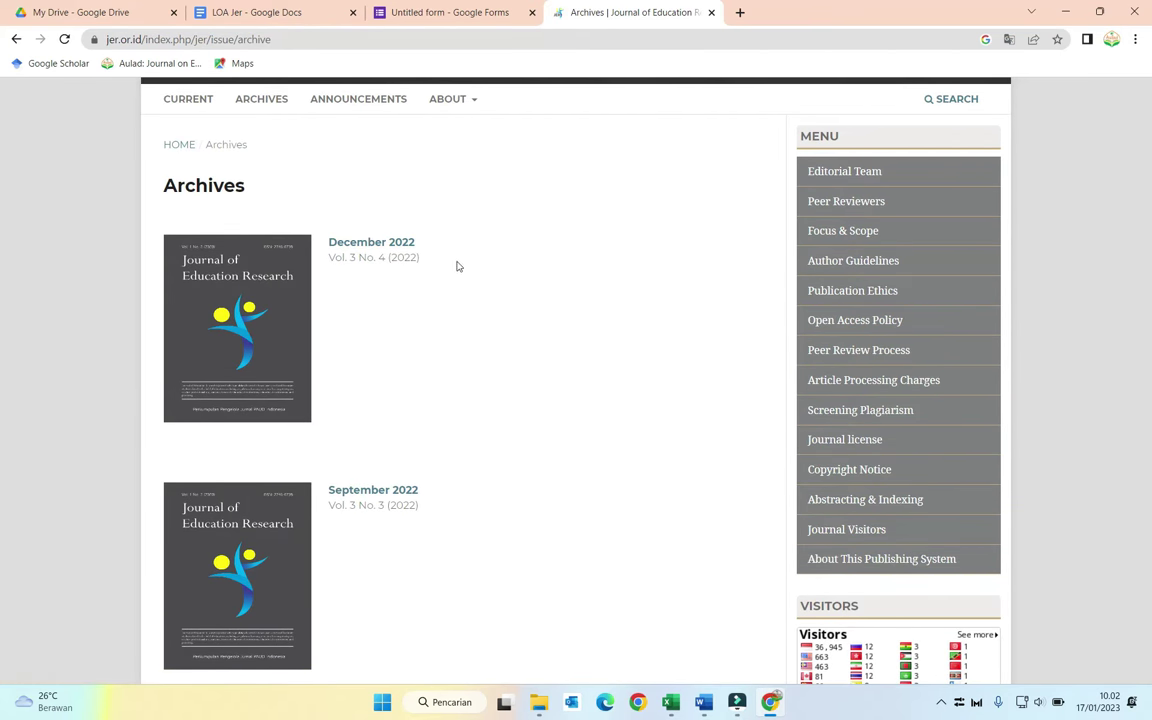
Step: Change the first option to 'Volume 3 Nomor 4 Tahun 2022'
left_click(422, 8)
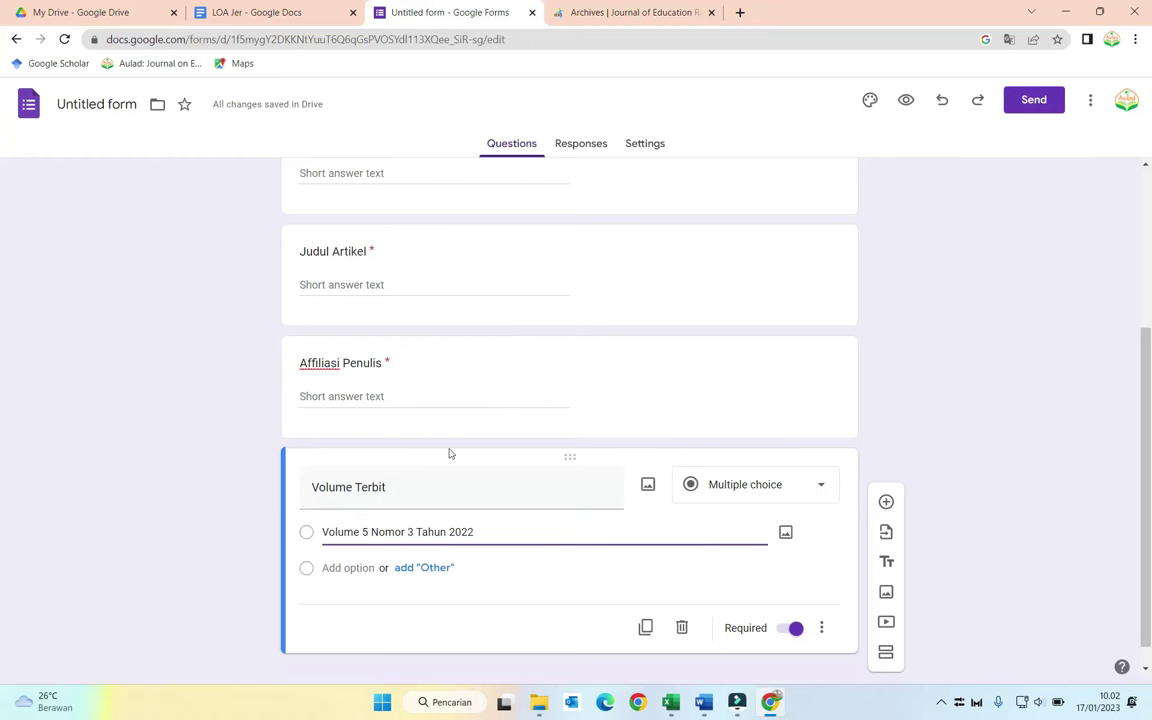
double_click(364, 532)
type("3")
double_click(410, 532)
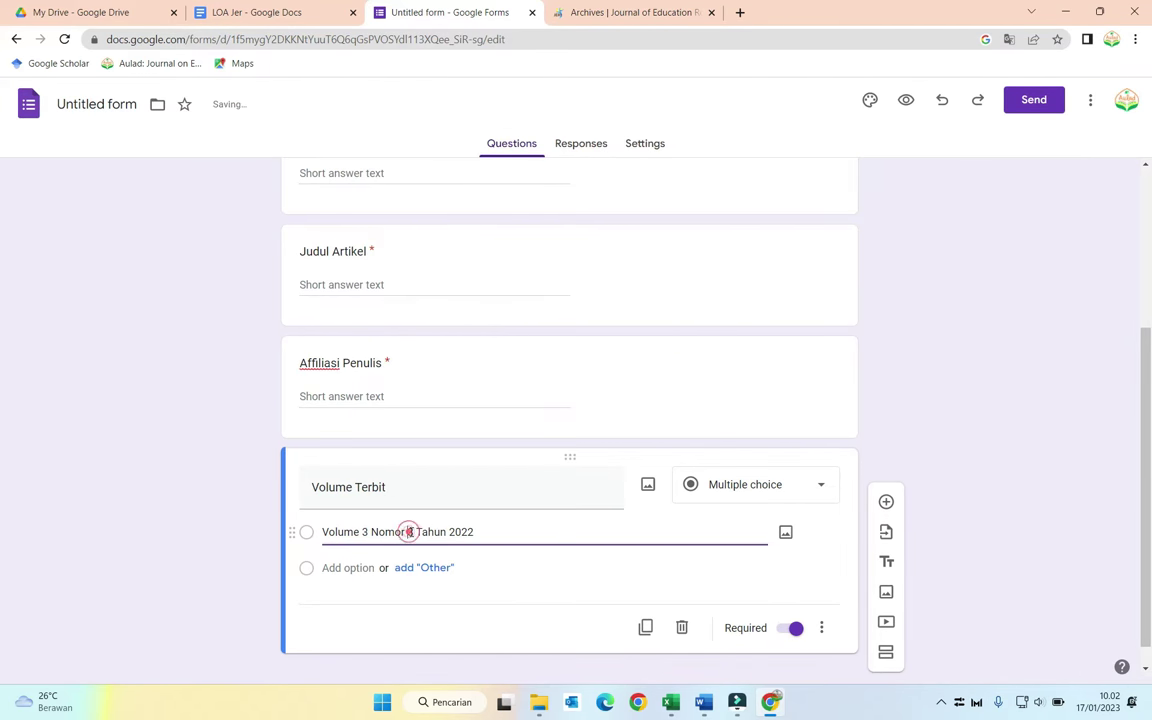
type("4")
Step: Add a second option 'Volume 4 Nomor 1 Tahun 2023'
left_click(368, 567)
type("Volume")
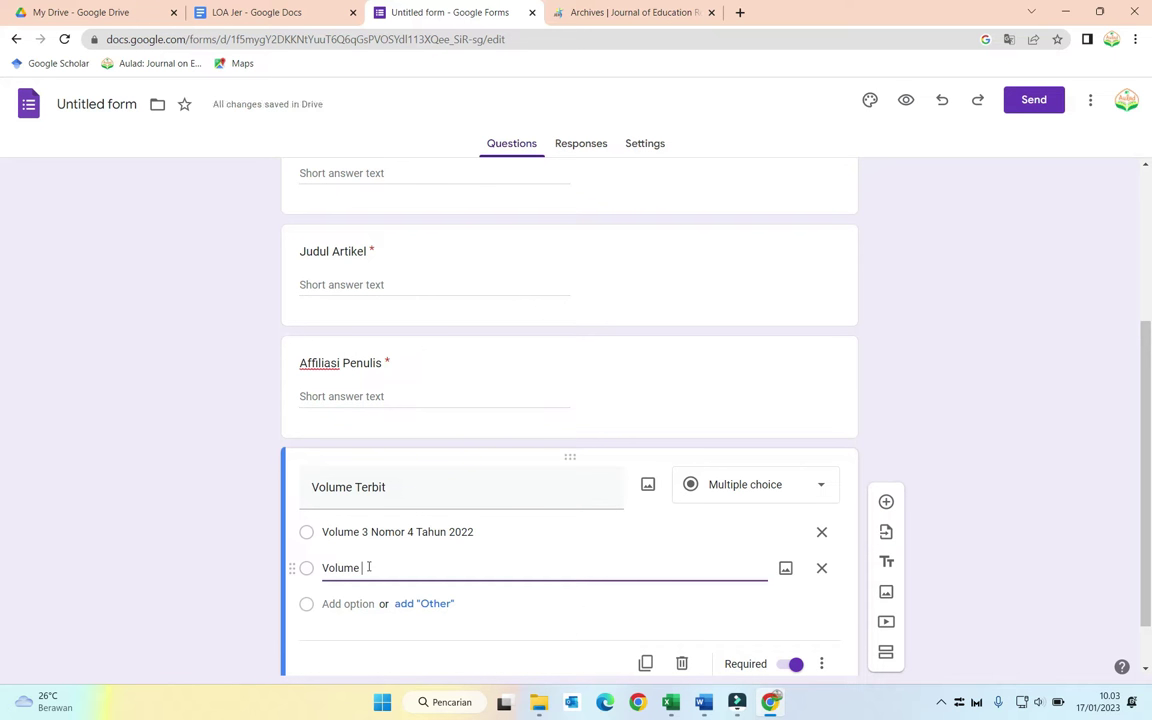
type("4 Nomor 1 Tahun 2023")
left_click(367, 567)
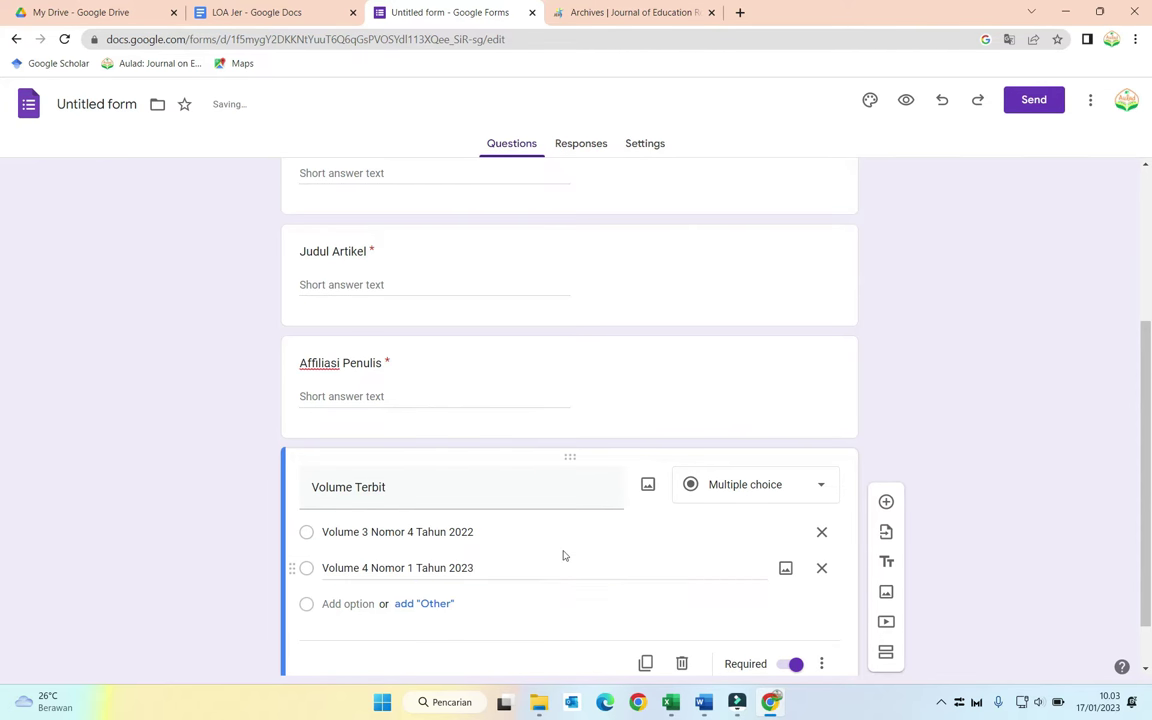
key("ctrl+a")
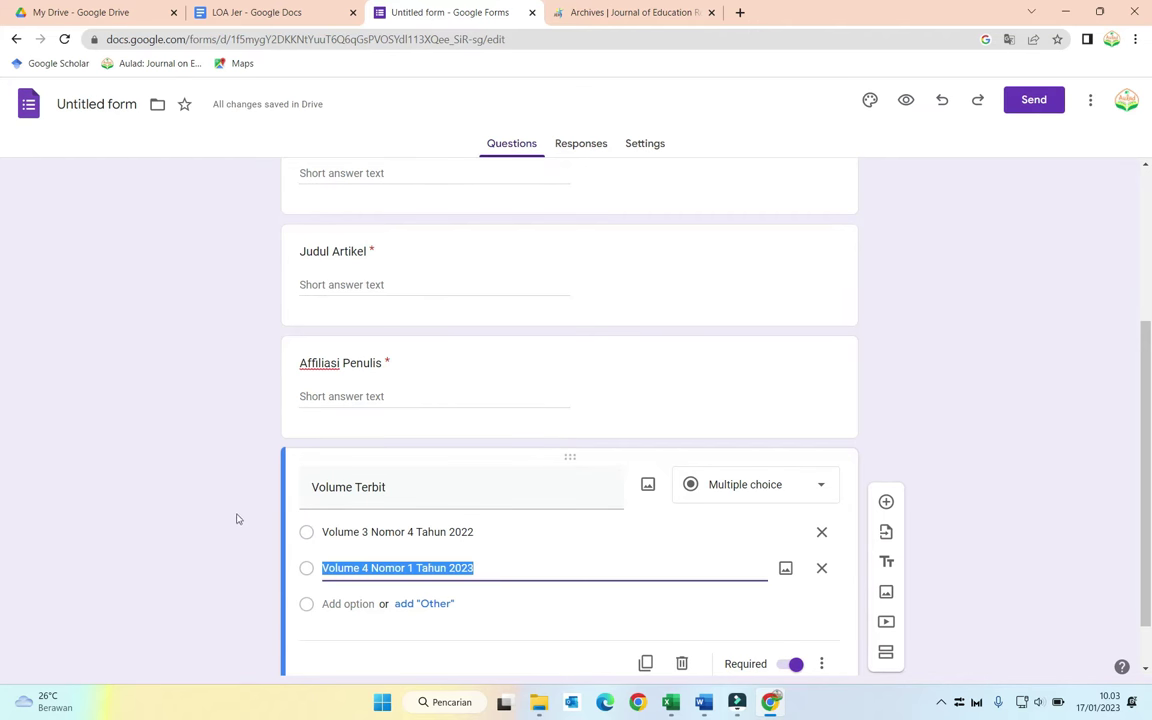
left_click(237, 519)
Step: Duplicate the Volume Terbit question and cross-check the LOA Jer letter
scroll(235, 512, "down", 1)
left_click(637, 605)
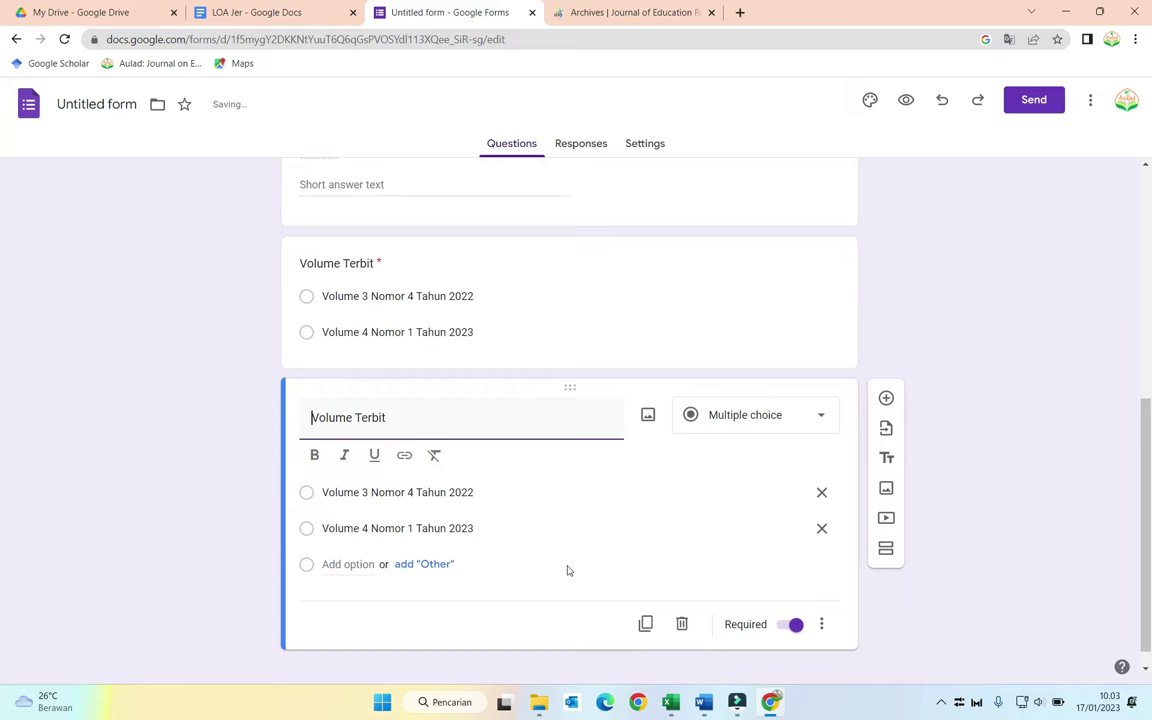
left_click(288, 9)
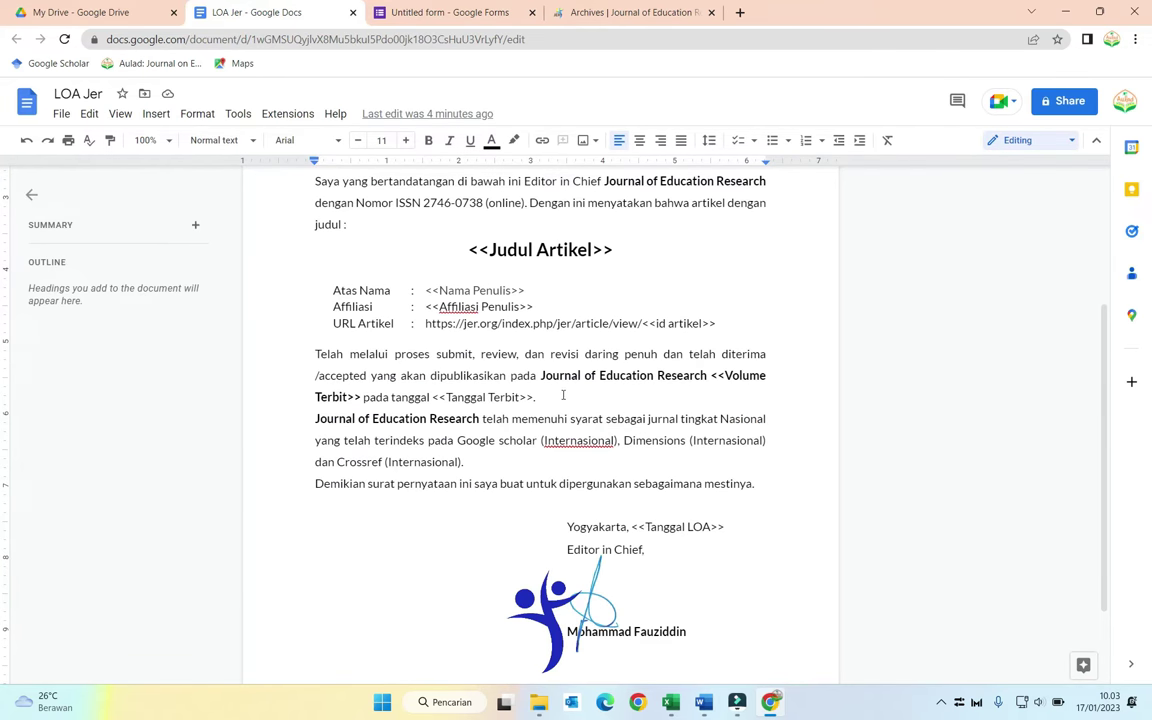
left_click(450, 12)
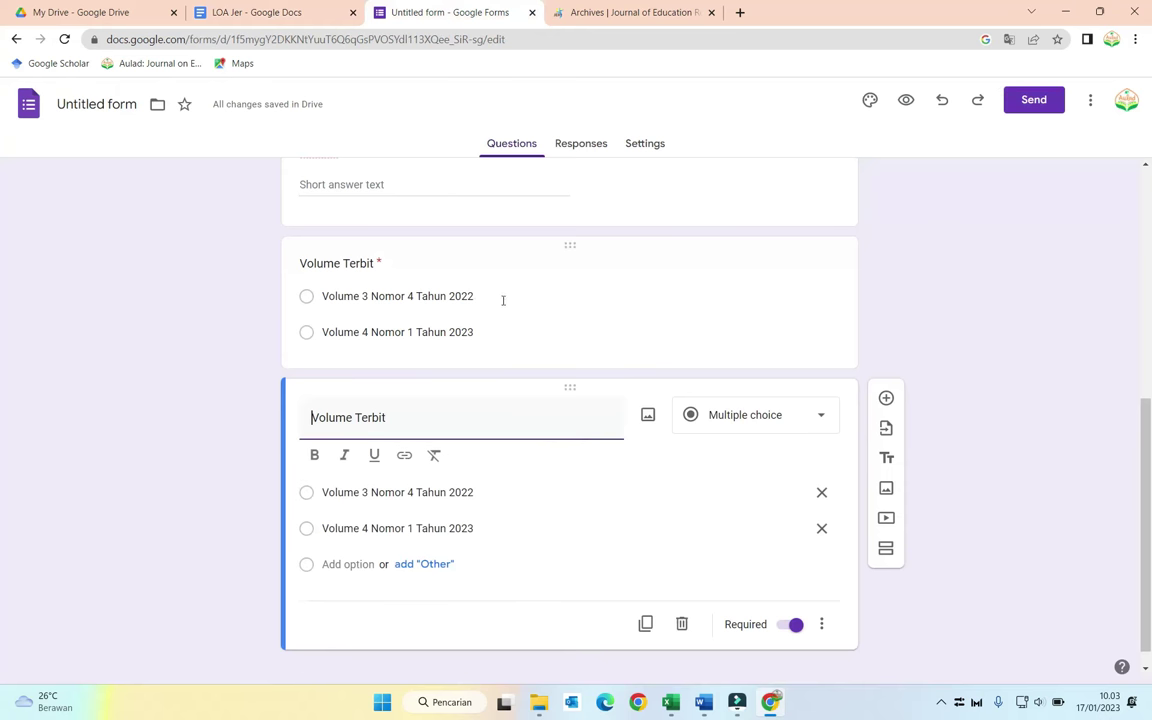
Step: Retitle the copy 'Tanggal Terbit' and make it a short answer question
key("ctrl+a")
type("Tangg")
left_click(774, 422)
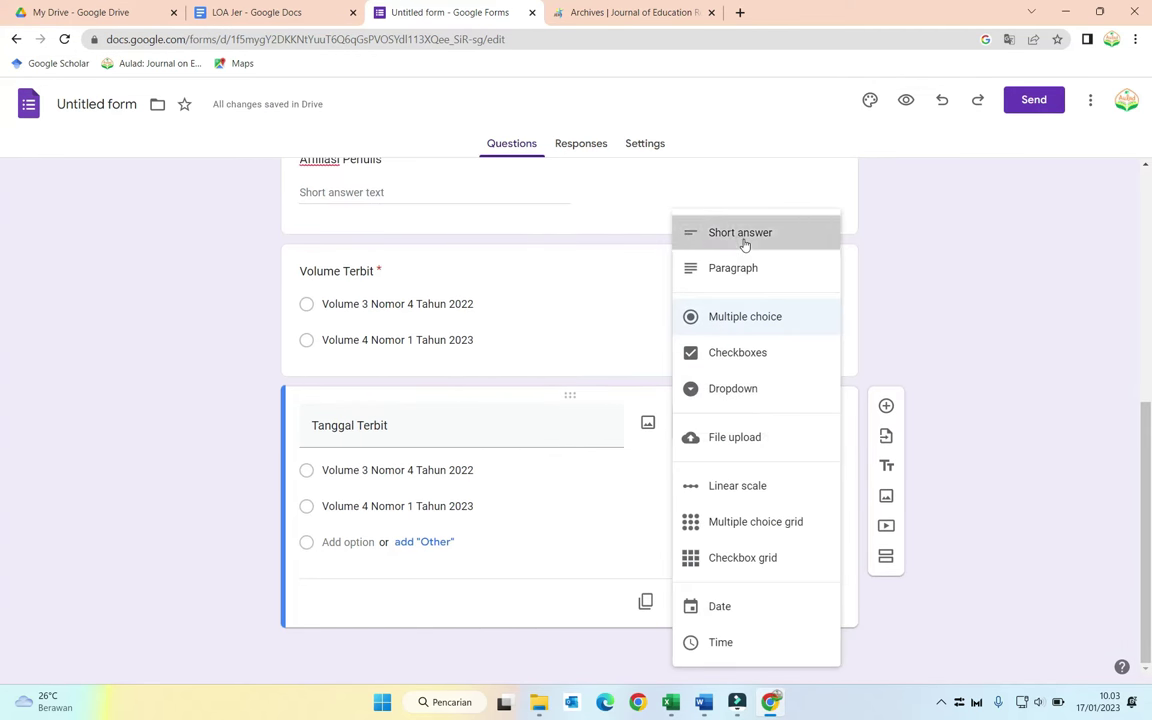
left_click(744, 236)
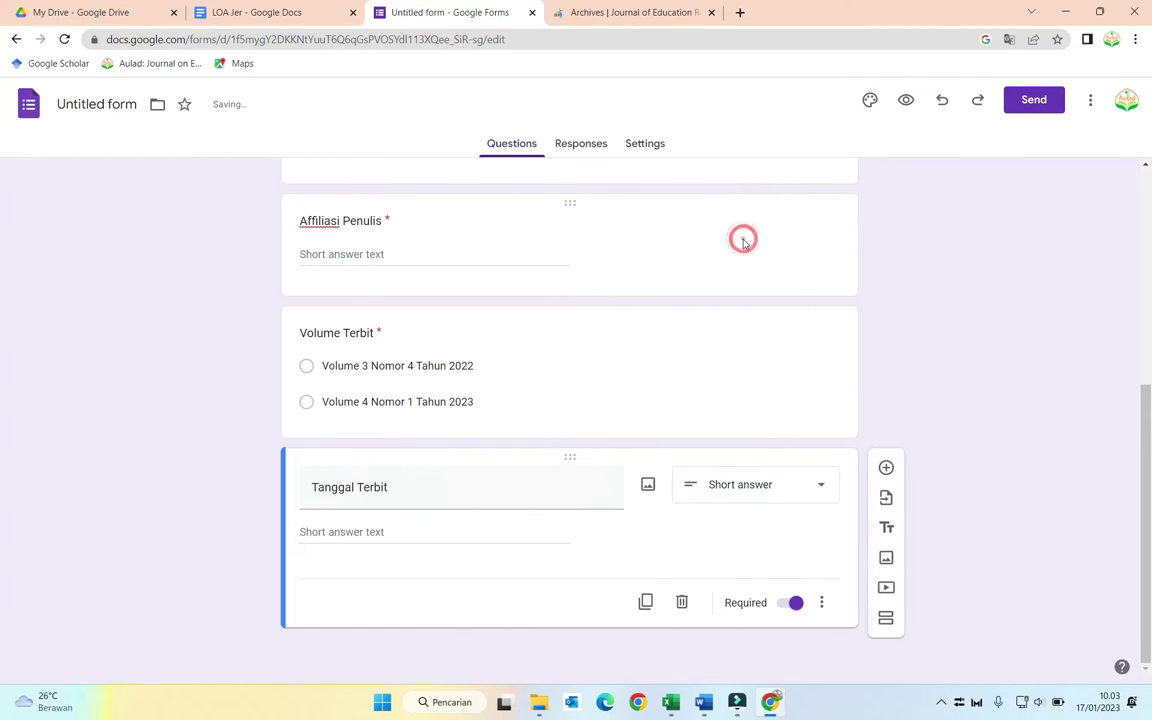
left_click(449, 537)
Step: Remove the number response validation from Tanggal Terbit and duplicate it
left_click(822, 604)
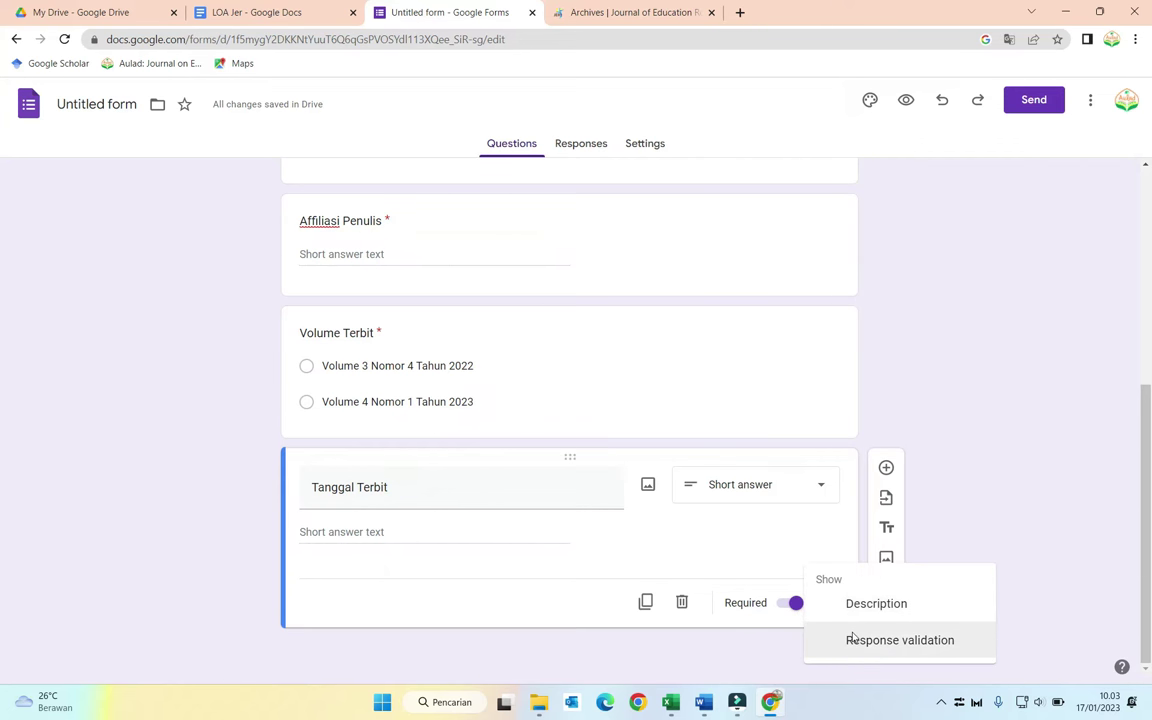
left_click(852, 639)
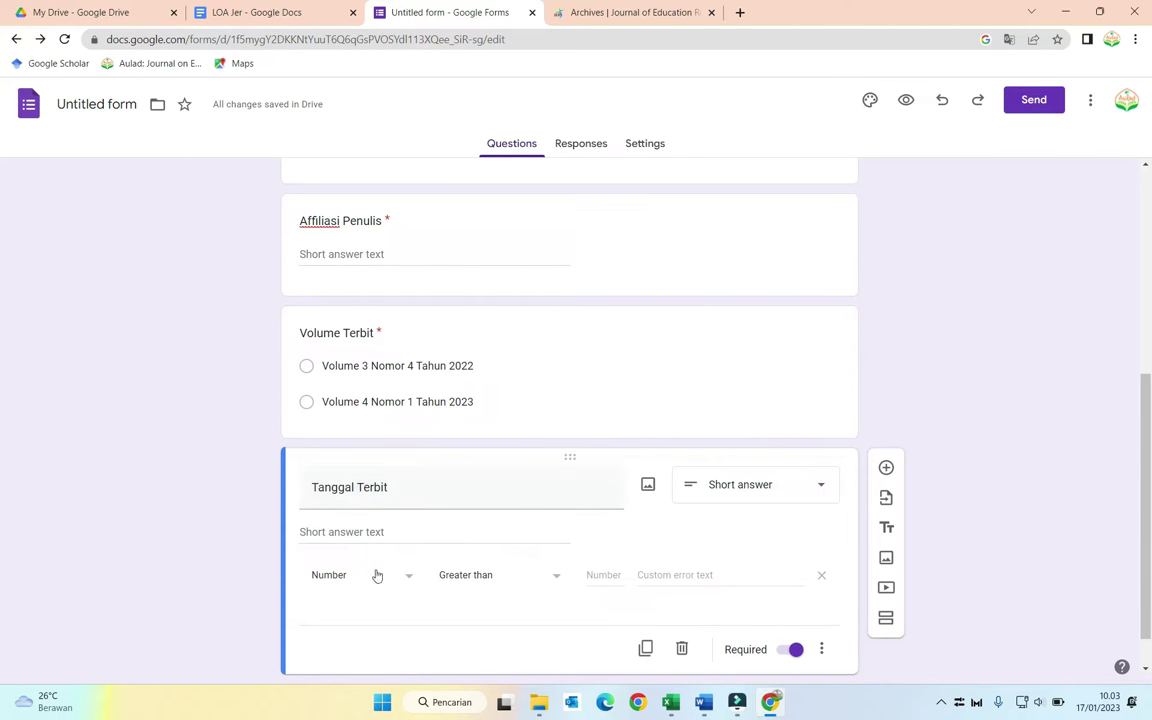
left_click(821, 649)
left_click(824, 638)
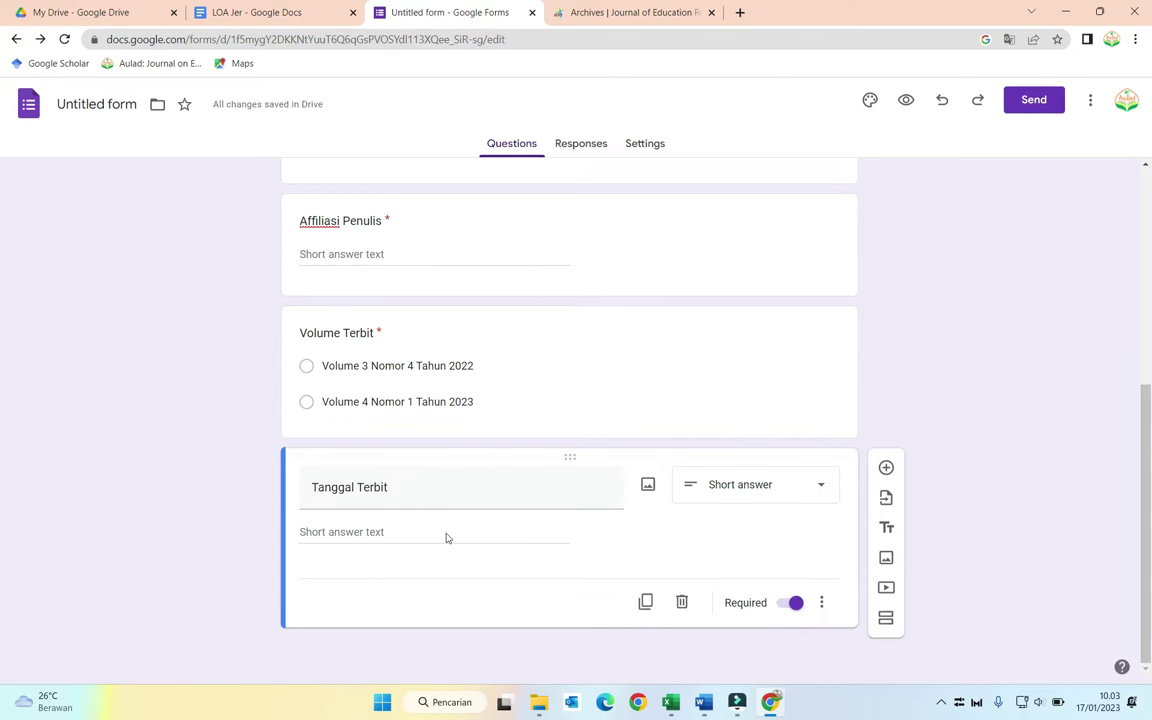
left_click(645, 602)
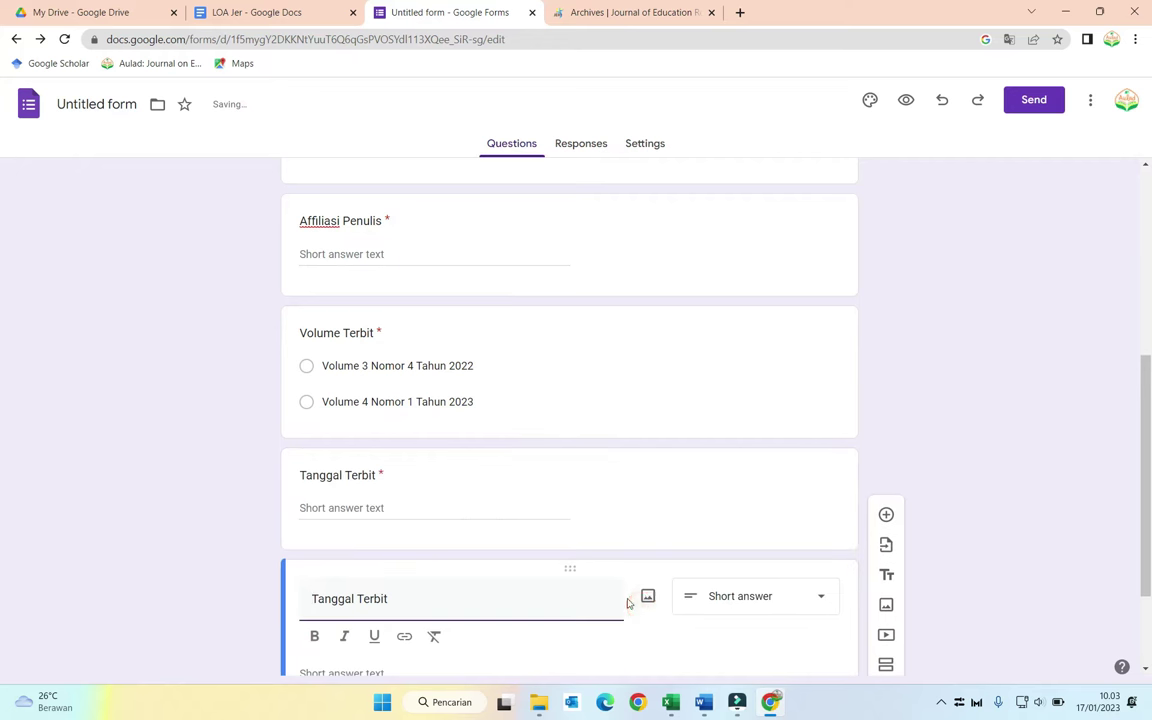
Step: Review the journal archive page and the LOA letter's placeholders
left_click(600, 12)
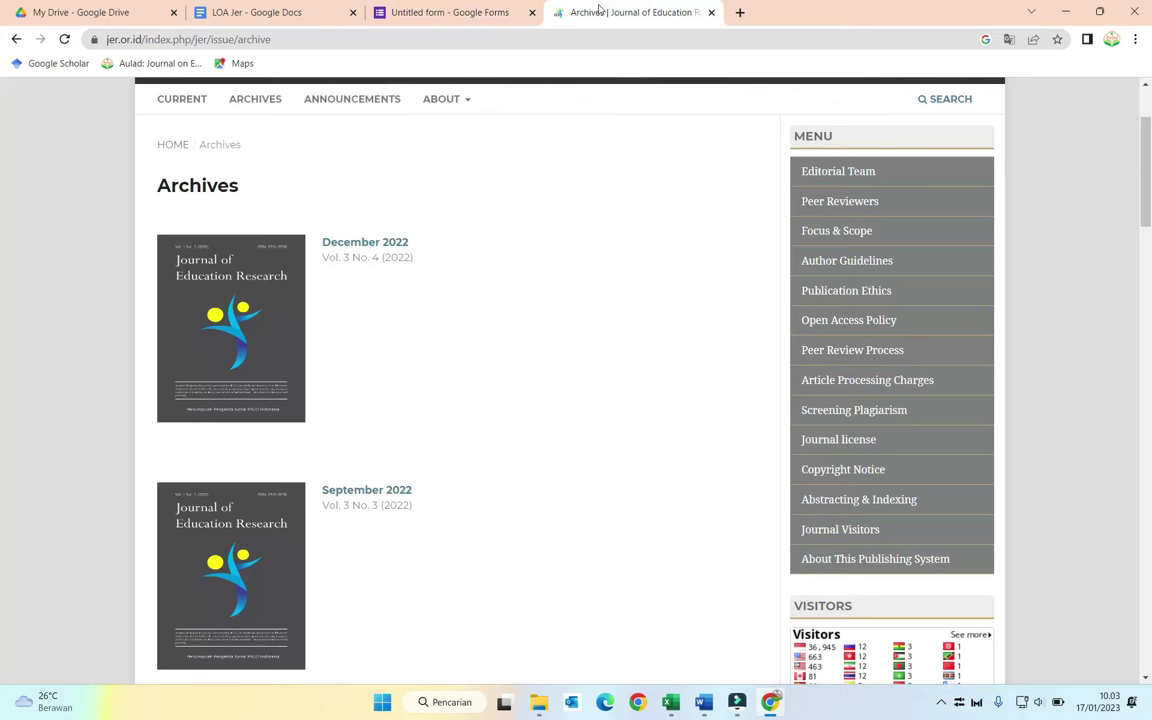
left_click(303, 18)
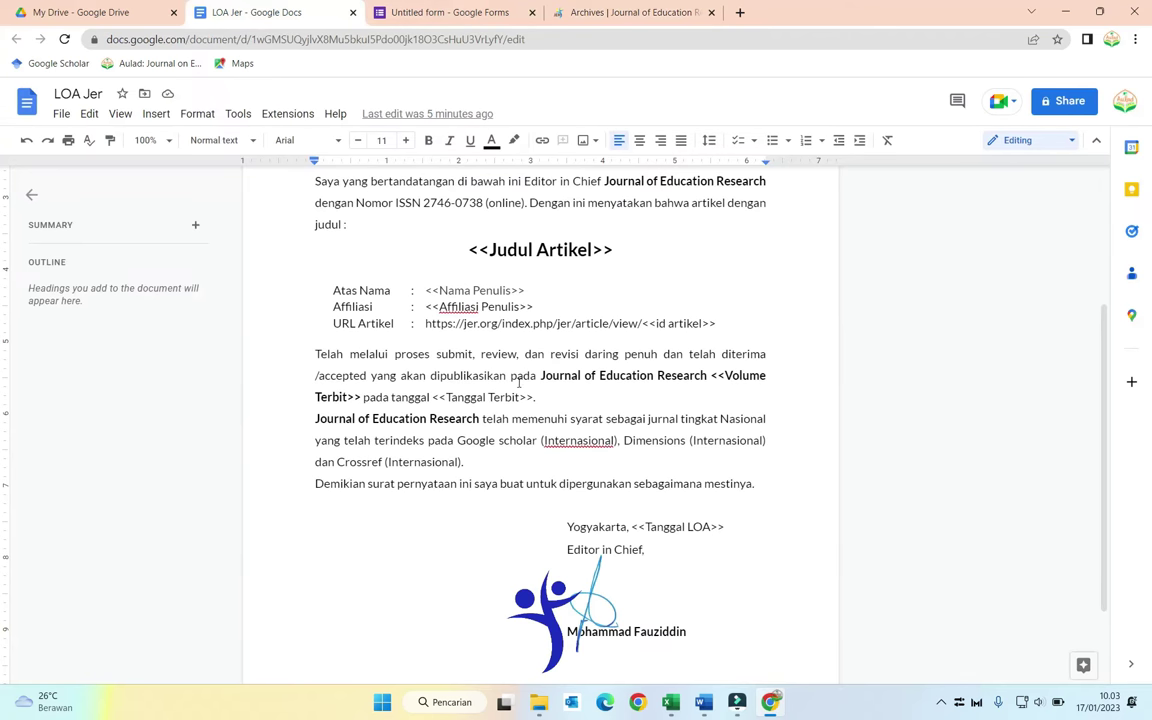
scroll(500, 416, "down", 1)
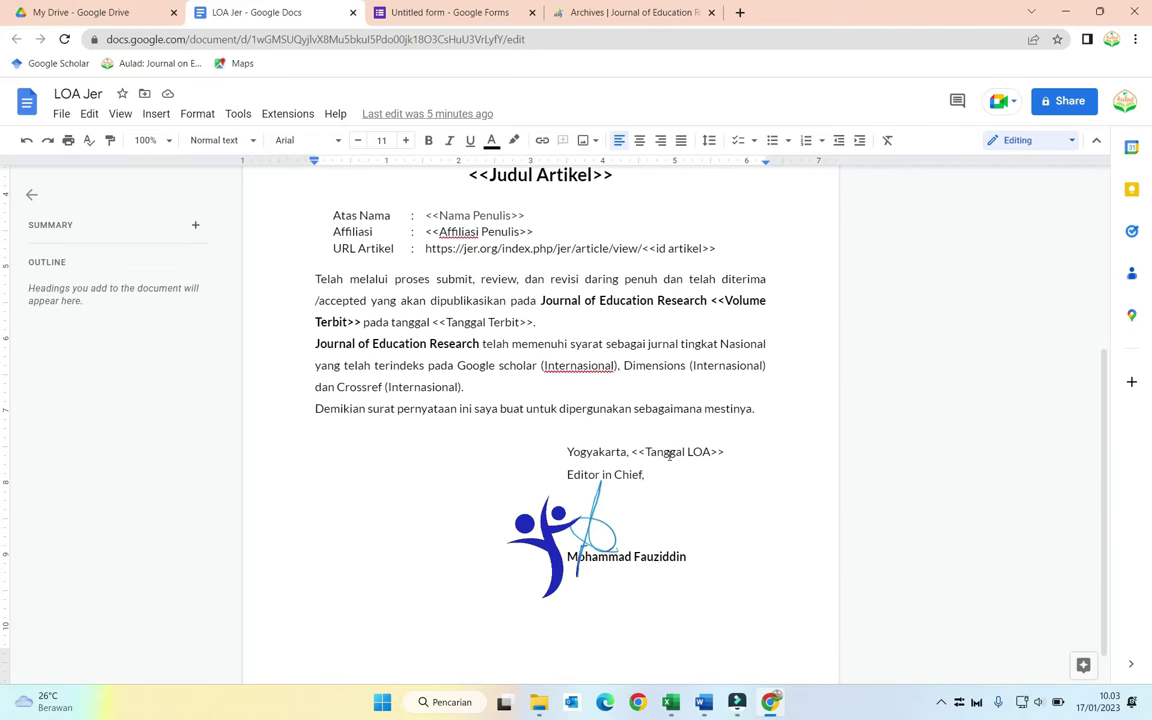
left_click(440, 12)
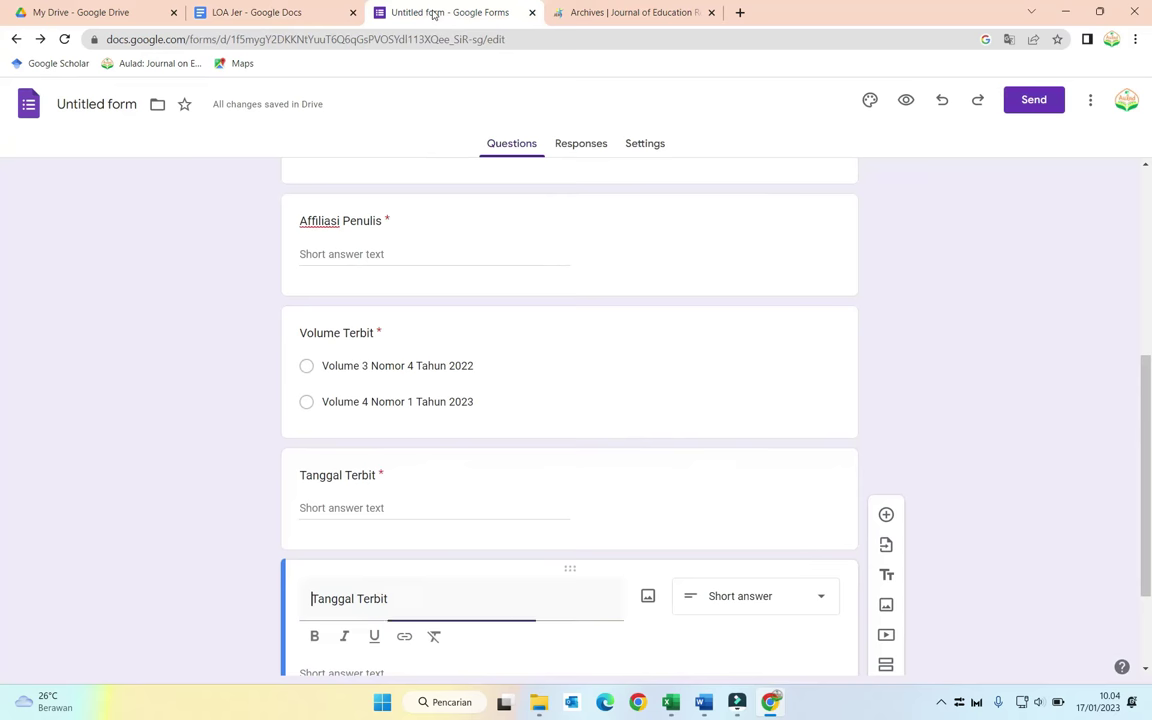
Step: Retitle the copy 'Tanggal LOA' and duplicate it
scroll(490, 290, "down", 1)
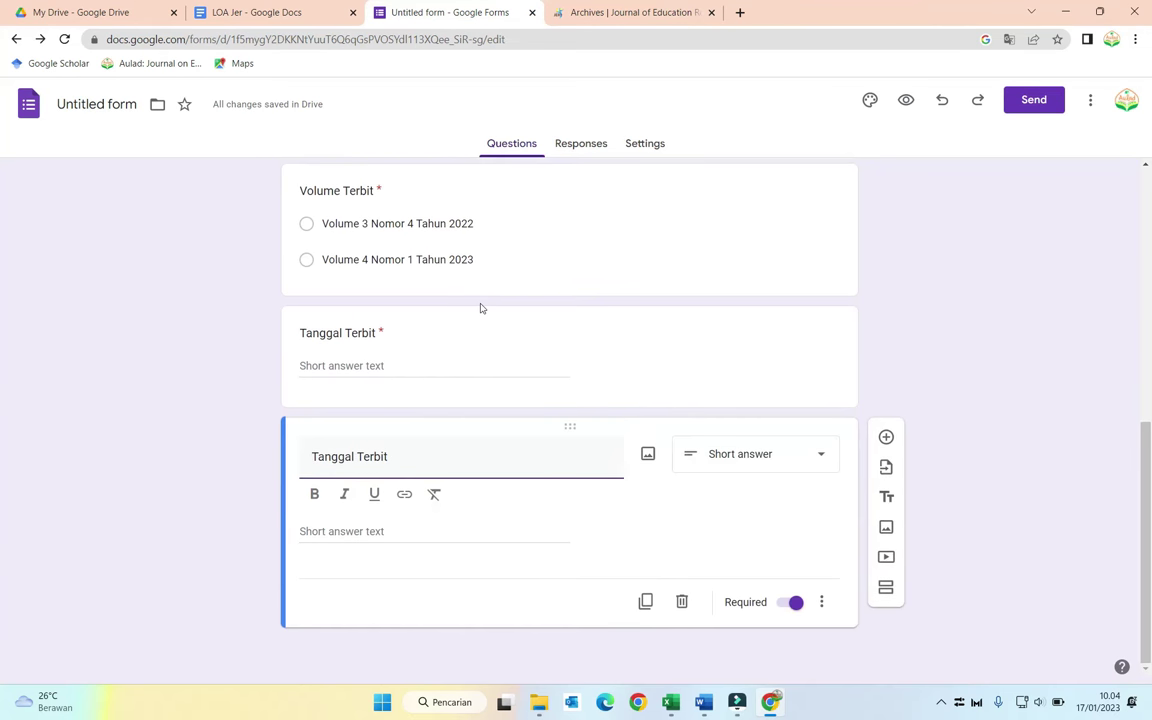
double_click(368, 456)
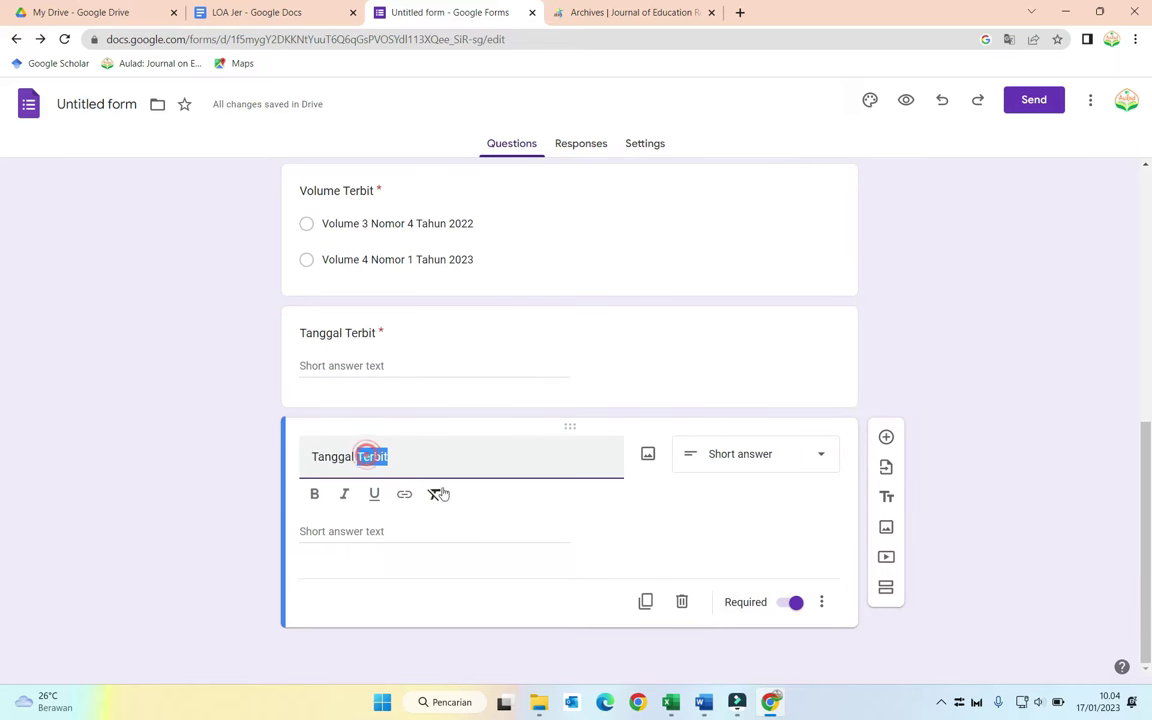
type("L")
key("BackSpace")
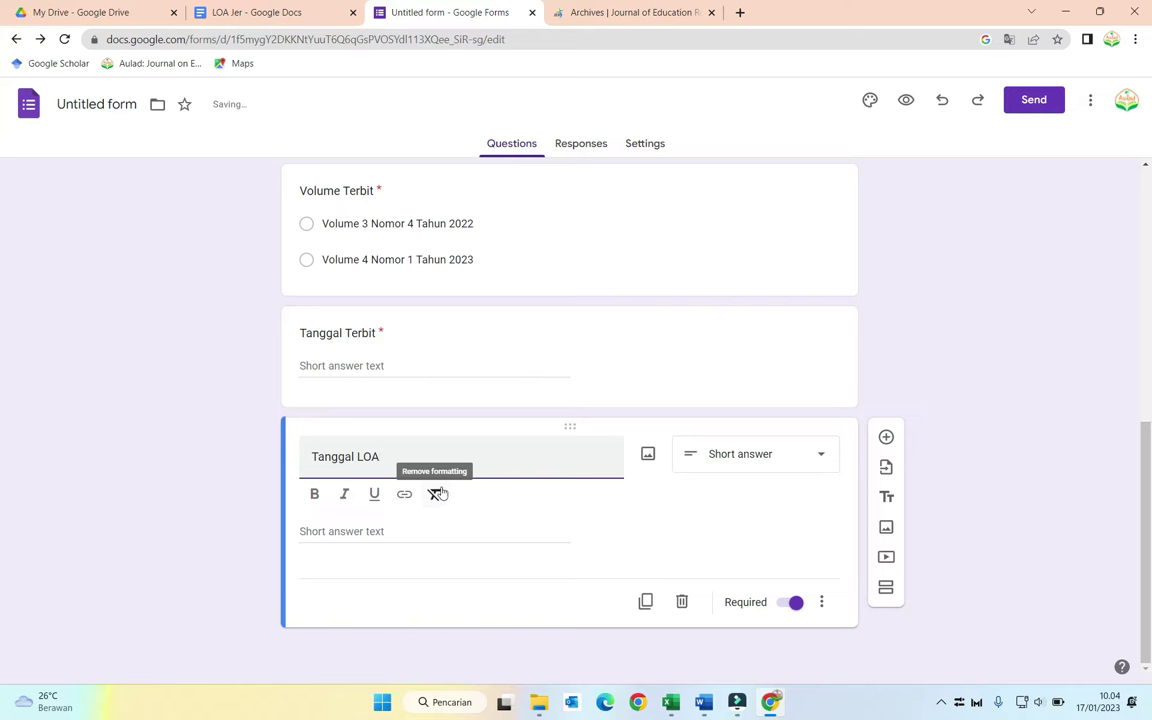
left_click(645, 601)
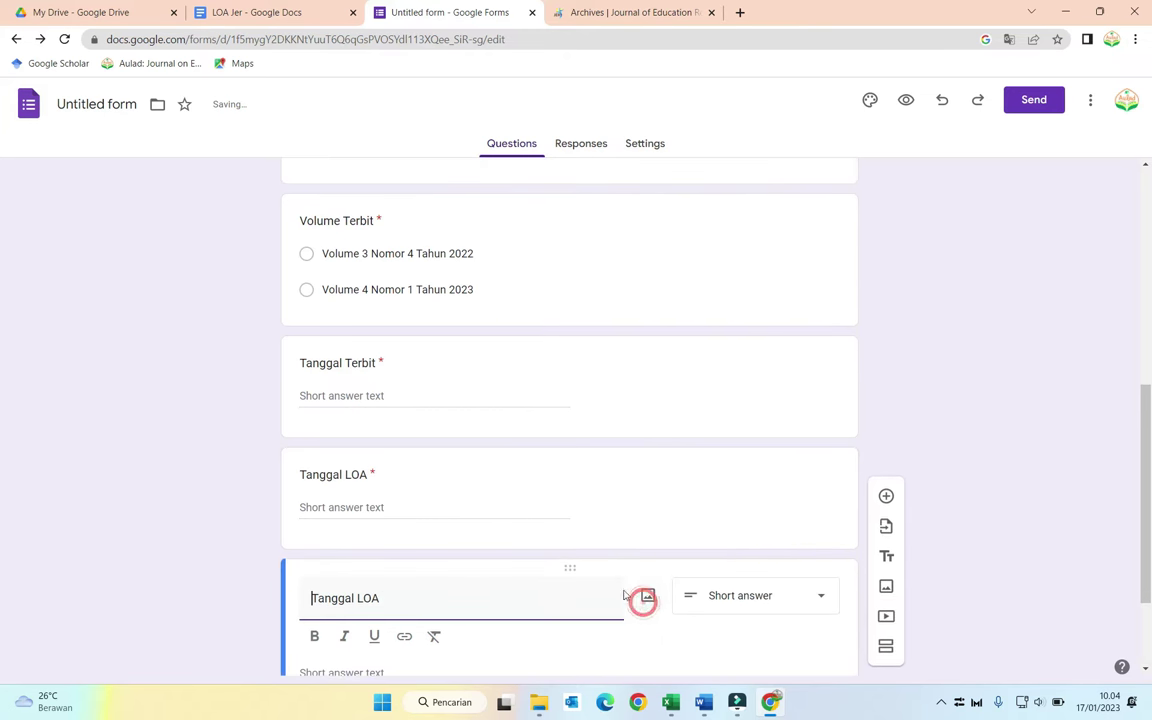
Step: Title the new copy 'Bulan LOA'
left_click(412, 459)
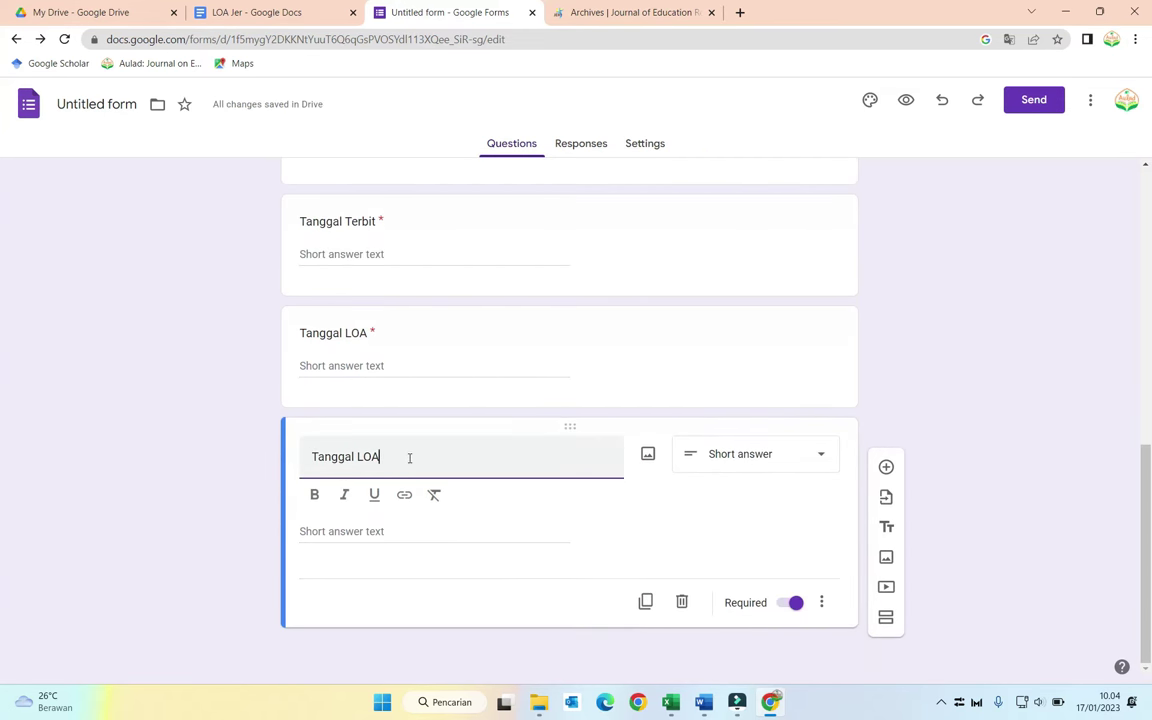
triple_click(412, 459)
type("Bukan")
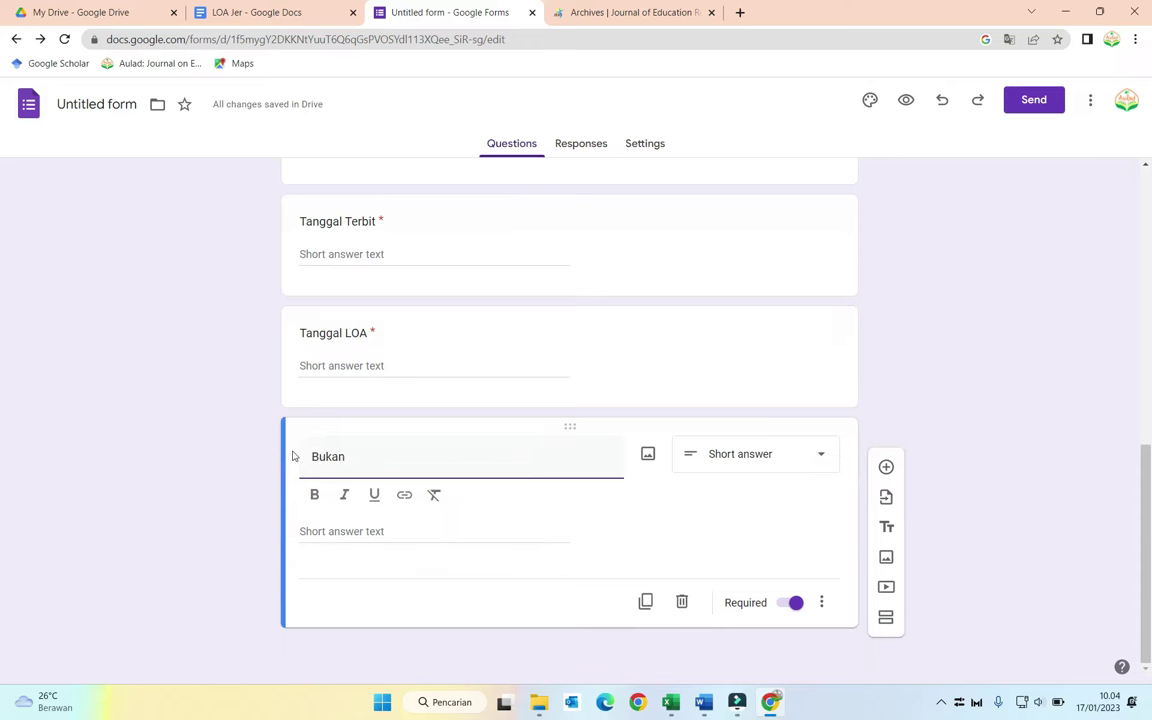
key("BackSpace")
key("BackSpace")
type("lan LOA")
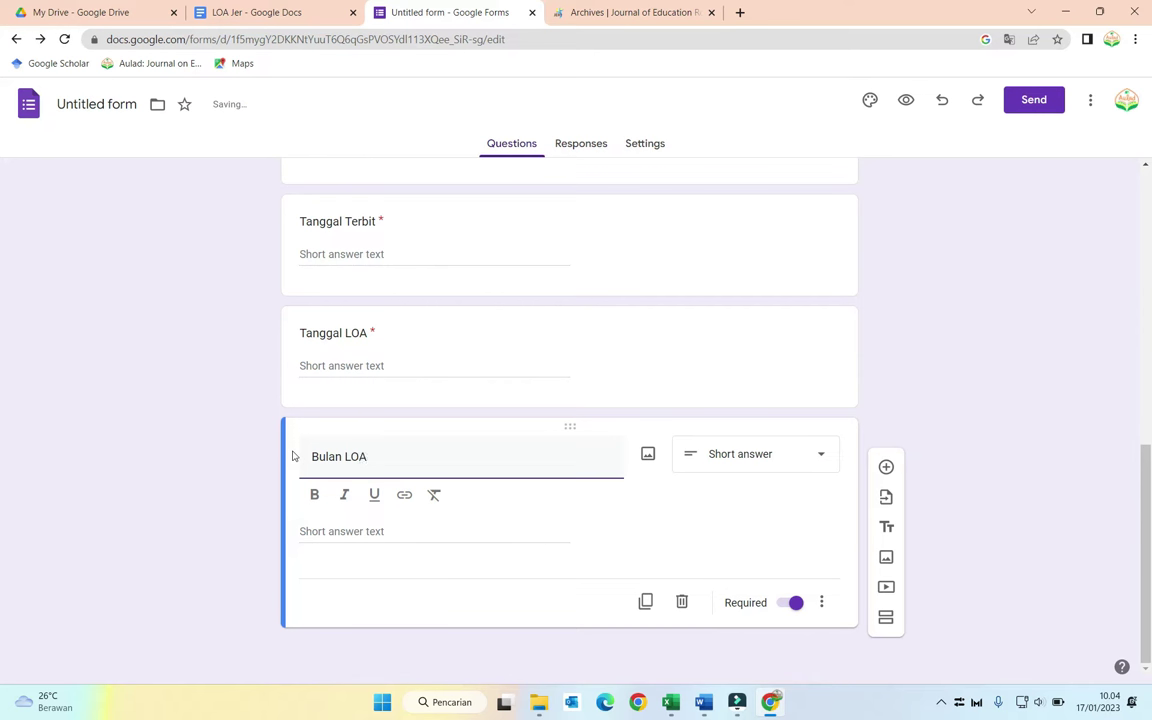
Step: Make Bulan LOA multiple choice with options I, II, III and IV
left_click(745, 456)
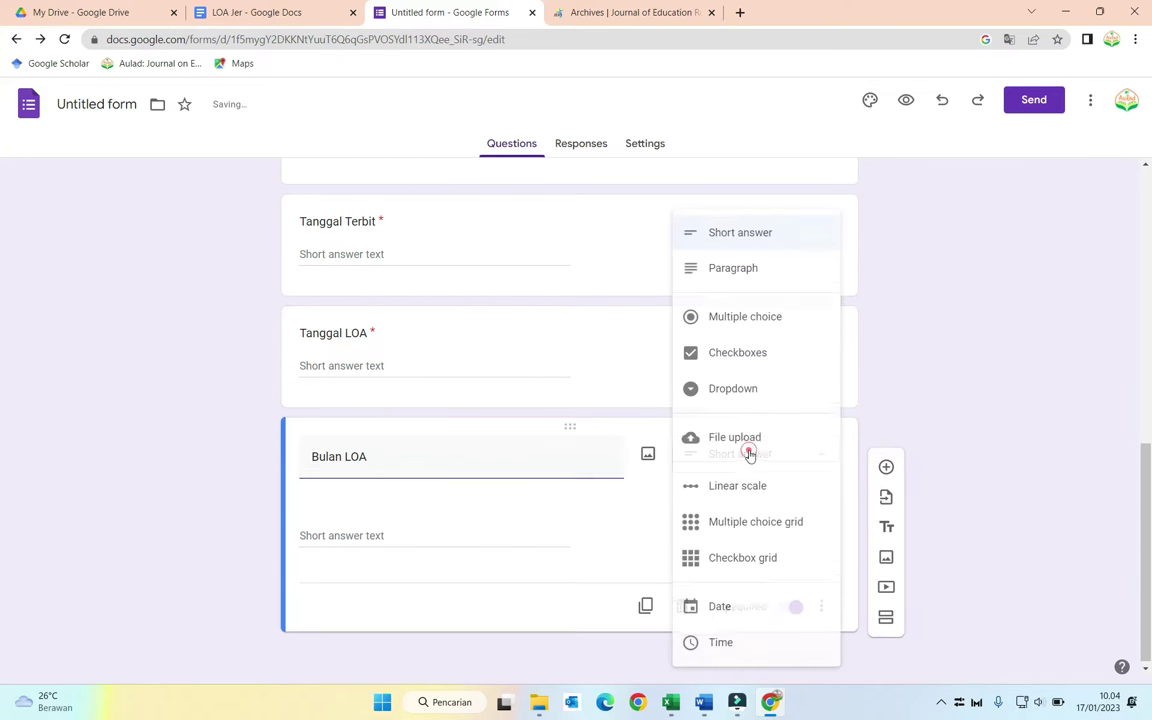
left_click(750, 318)
left_click(340, 533)
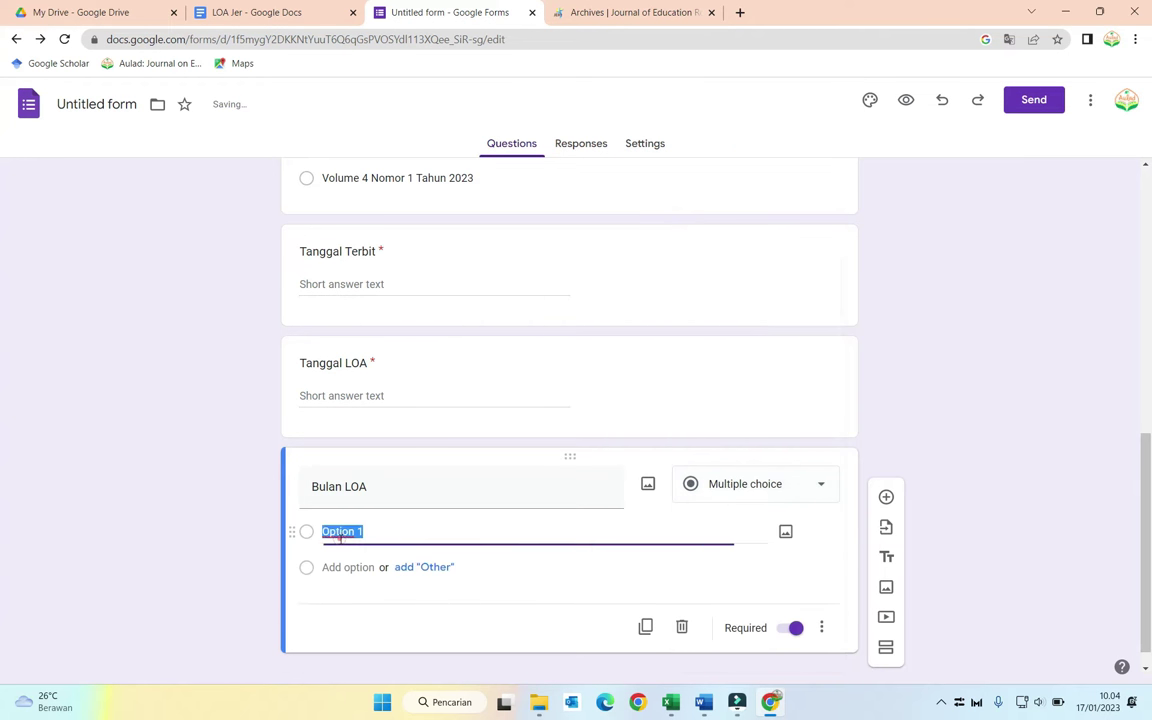
type("J")
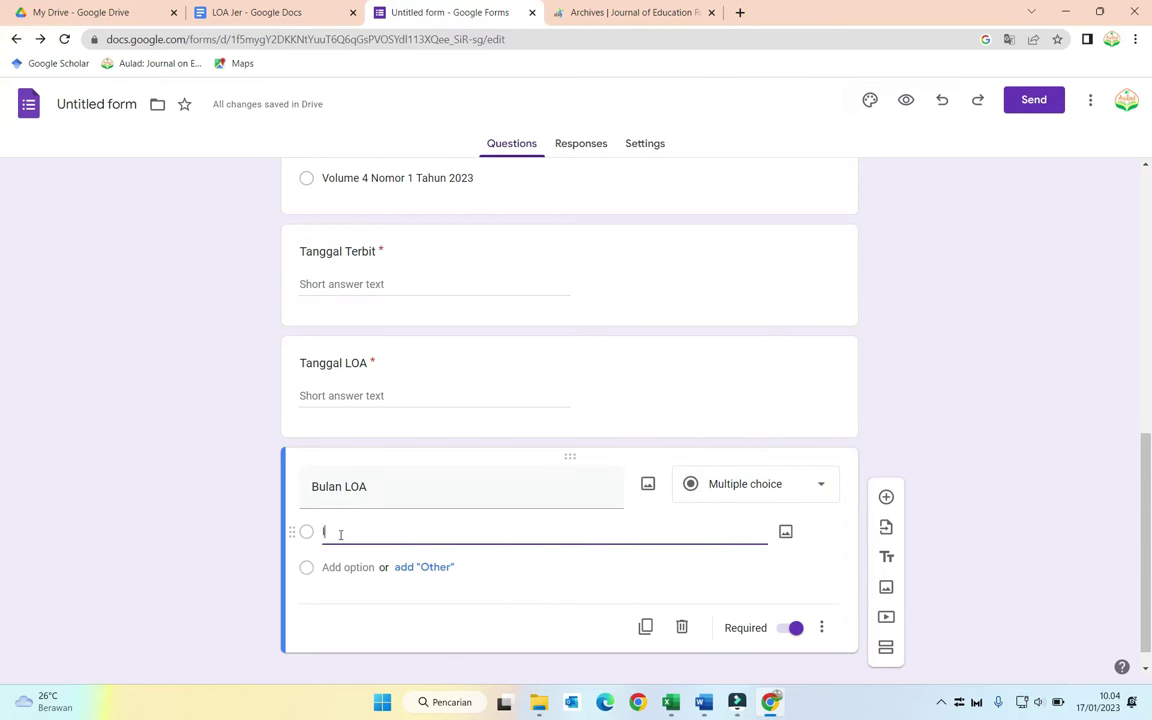
key("Return")
type("II")
left_click(348, 604)
type("III")
left_click(348, 639)
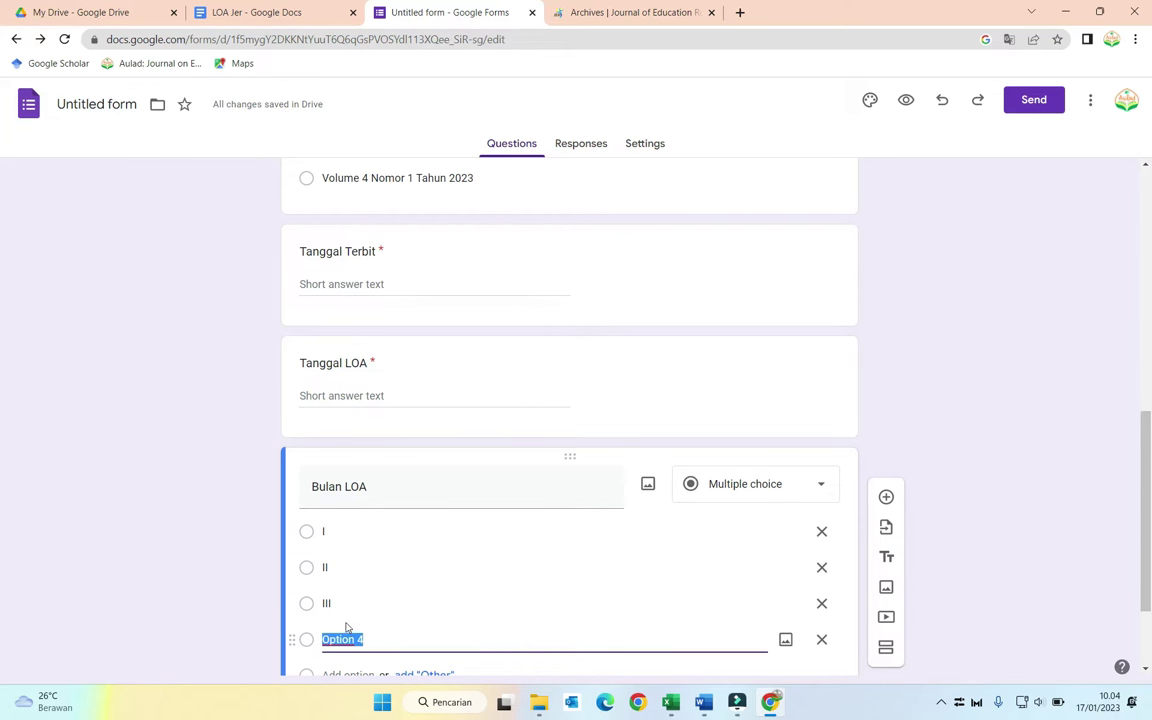
type("IV")
Step: Add options V, VI, VII and VIII
scroll(345, 590, "down", 1)
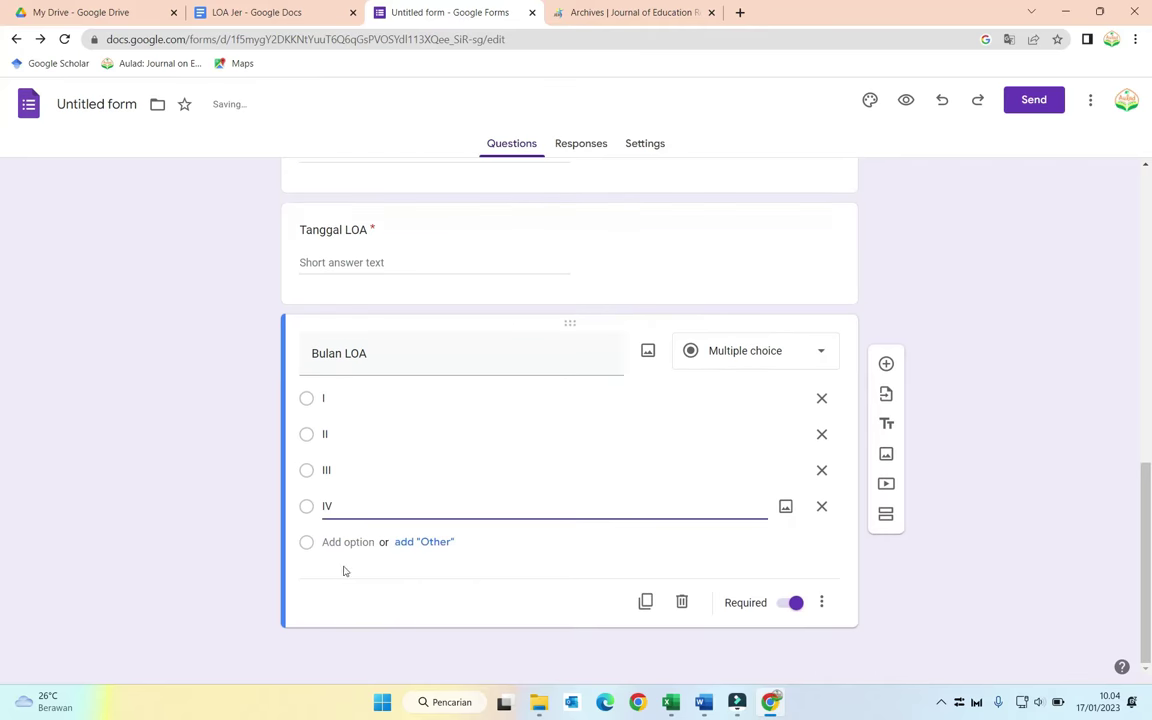
left_click(340, 542)
type("V")
left_click(340, 577)
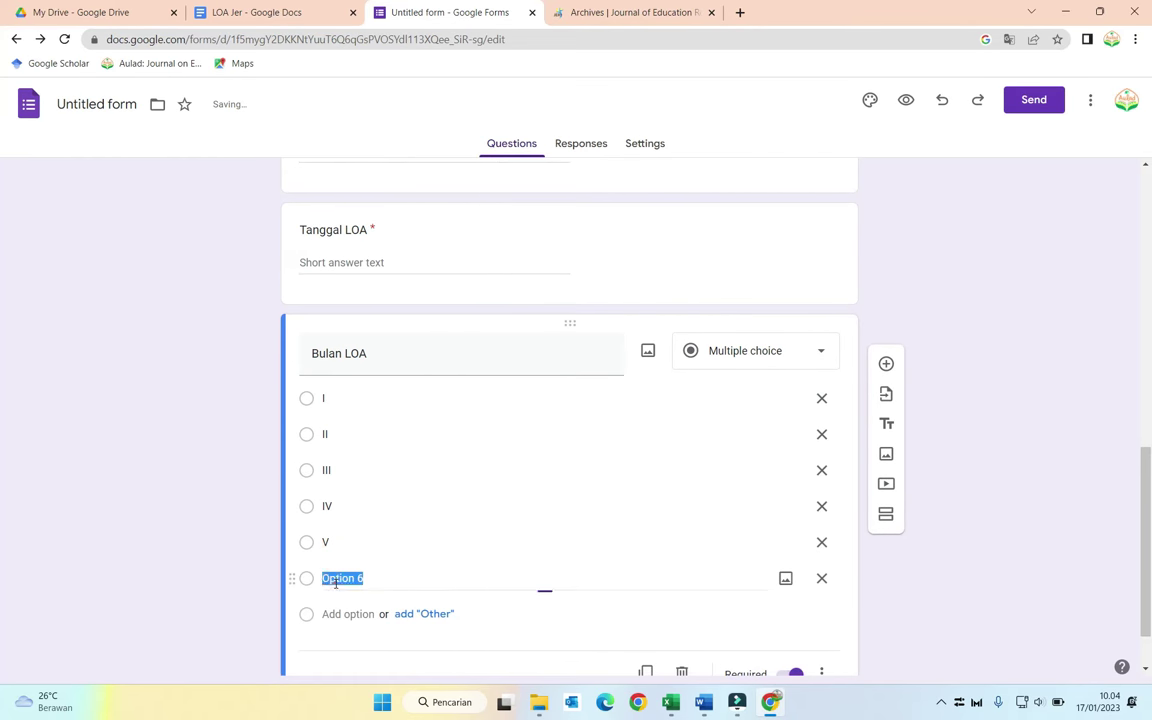
type("VI")
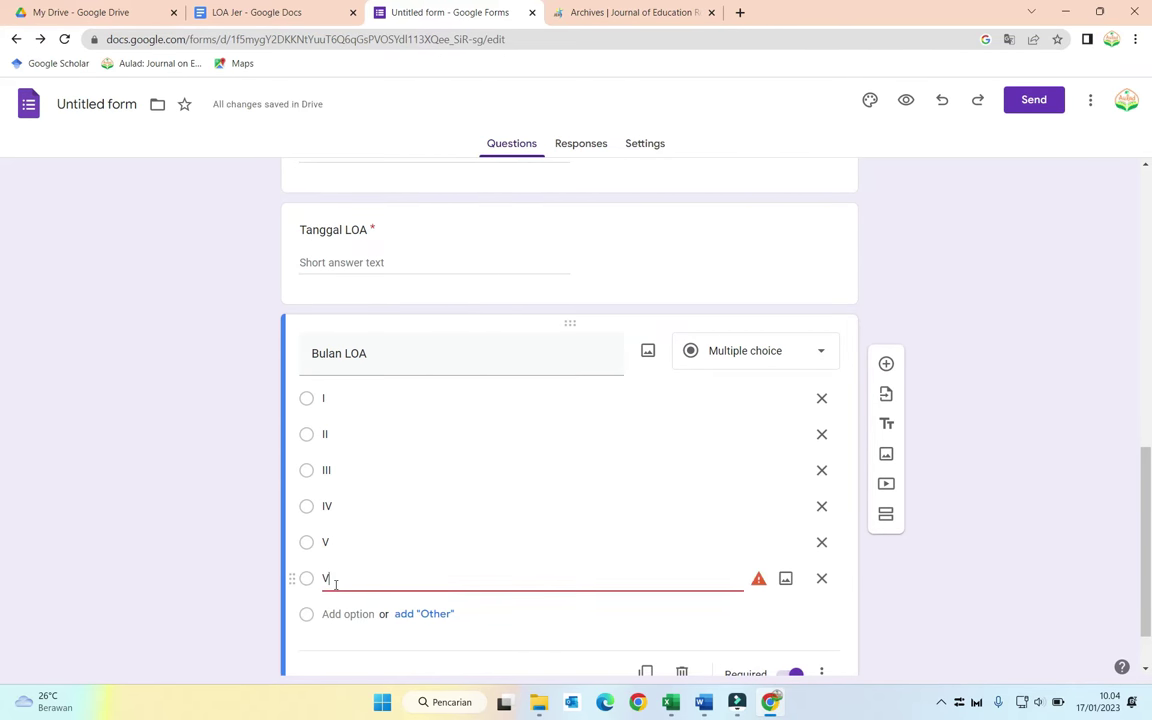
left_click(345, 613)
type("VII")
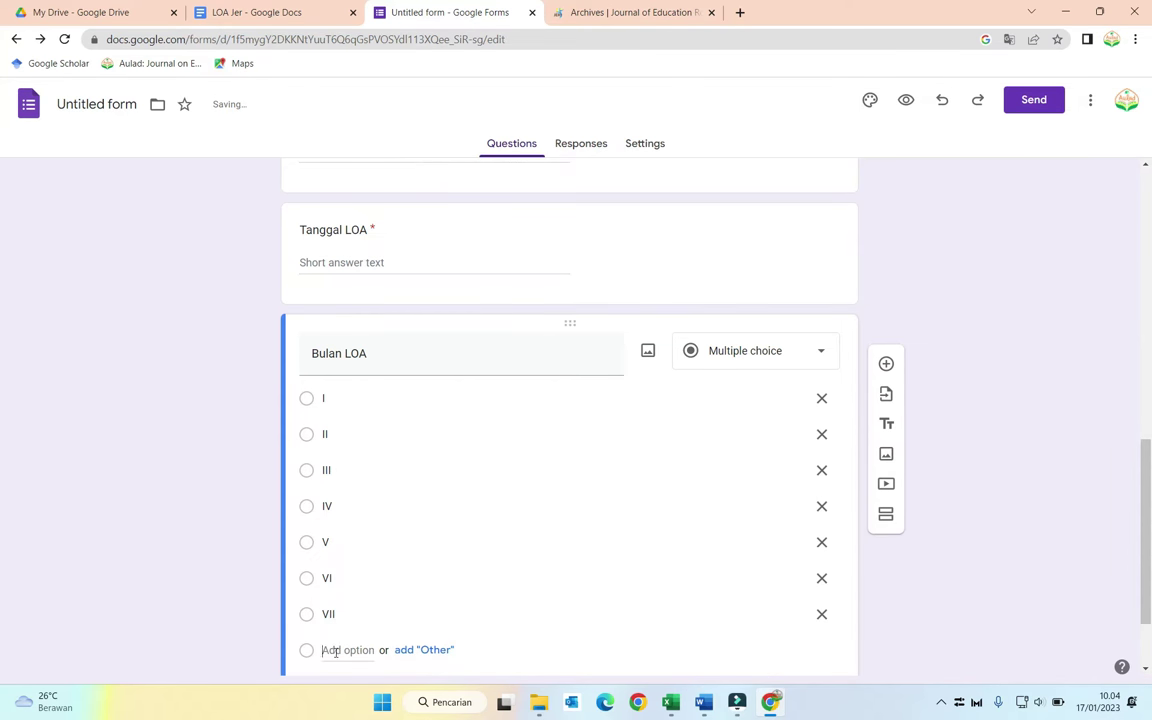
left_click(335, 650)
type("VIII")
Step: Add the final options IX, X, XI and XII
scroll(386, 620, "down", 2)
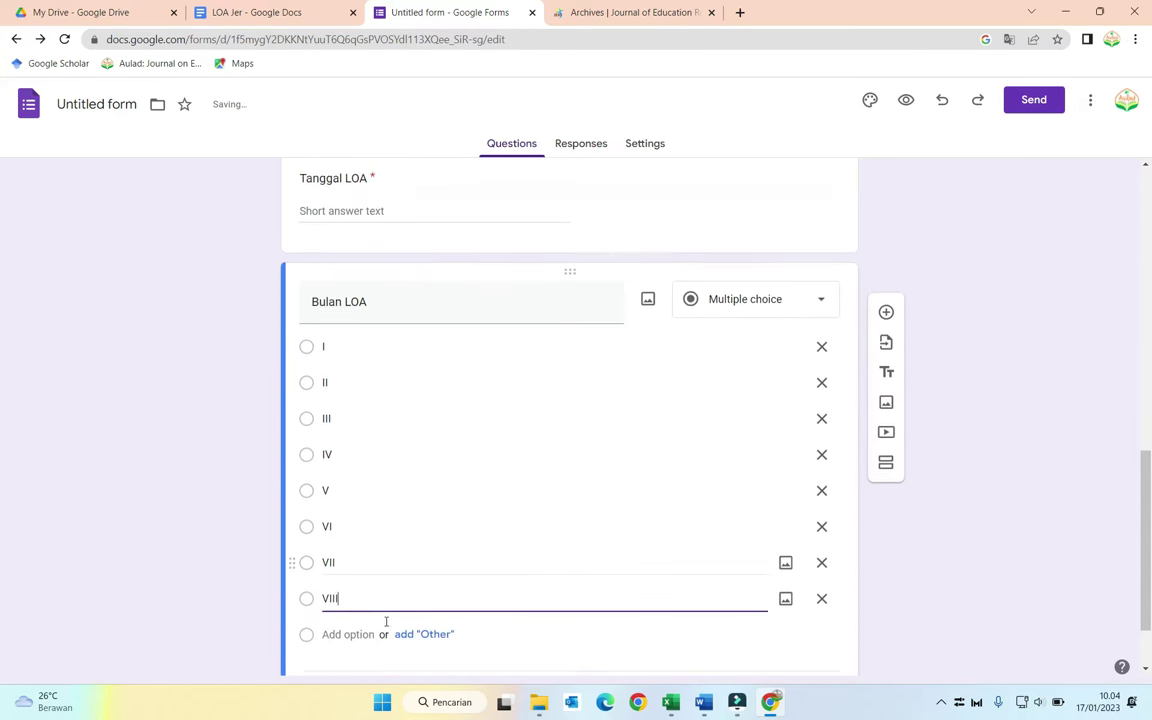
left_click(343, 543)
type("I")
type("X")
left_click(340, 578)
type("X")
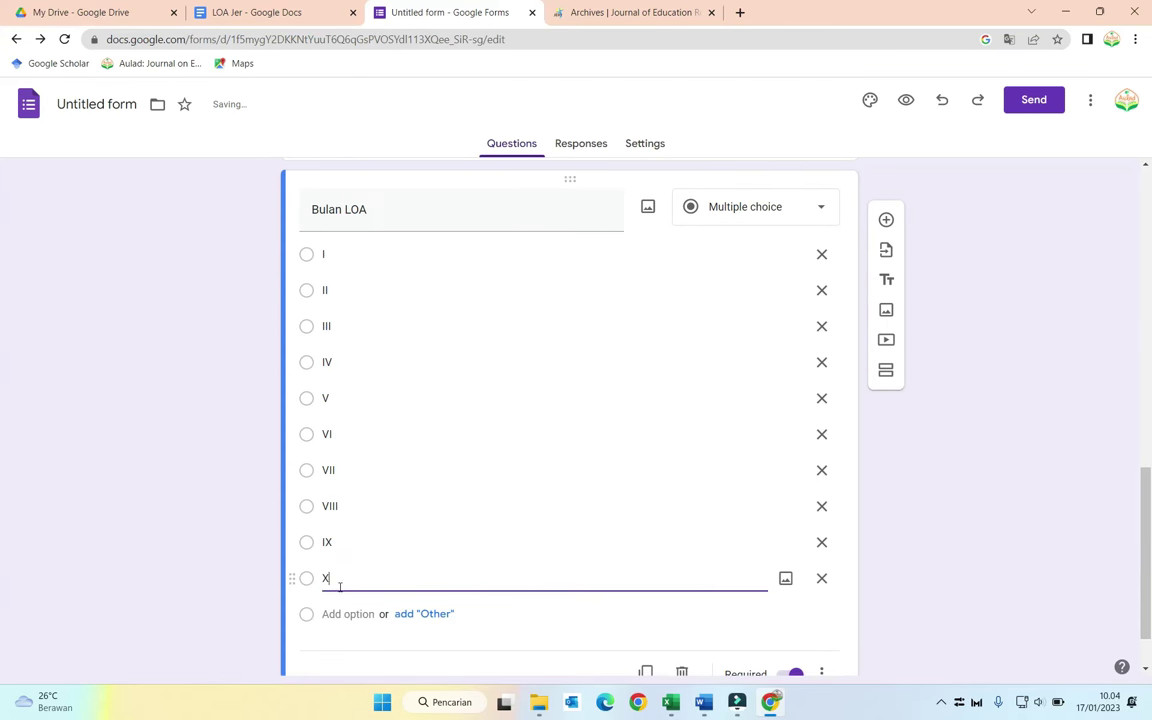
left_click(331, 612)
type("XI")
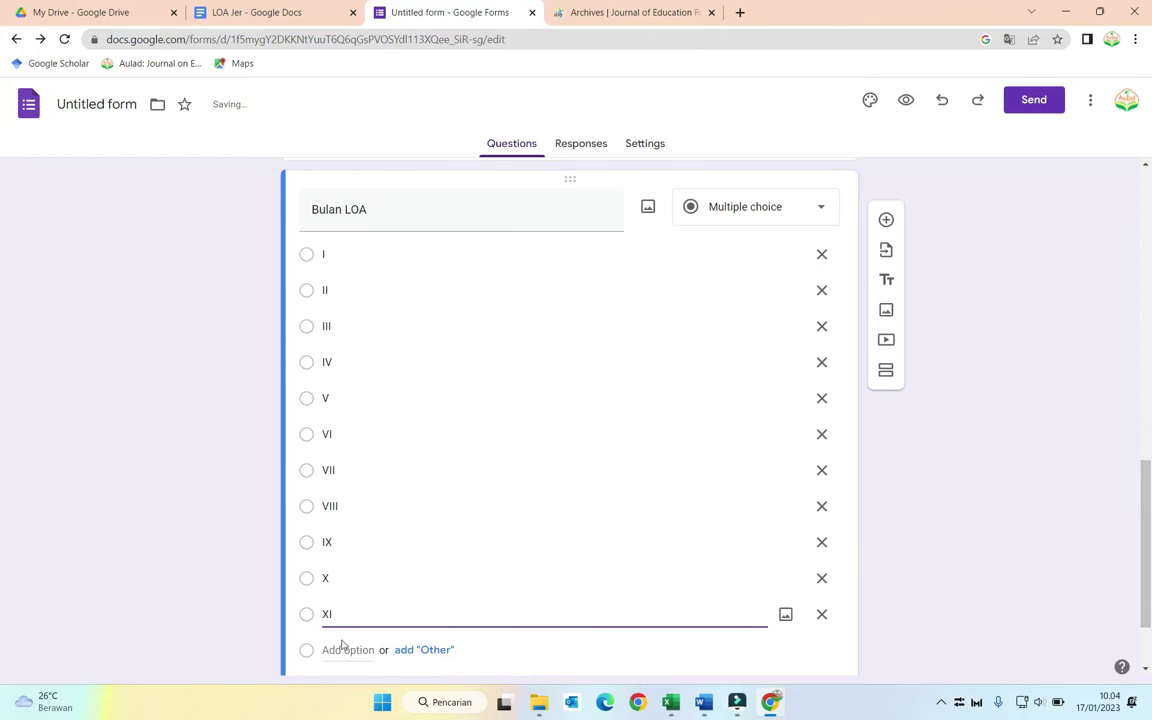
left_click(336, 650)
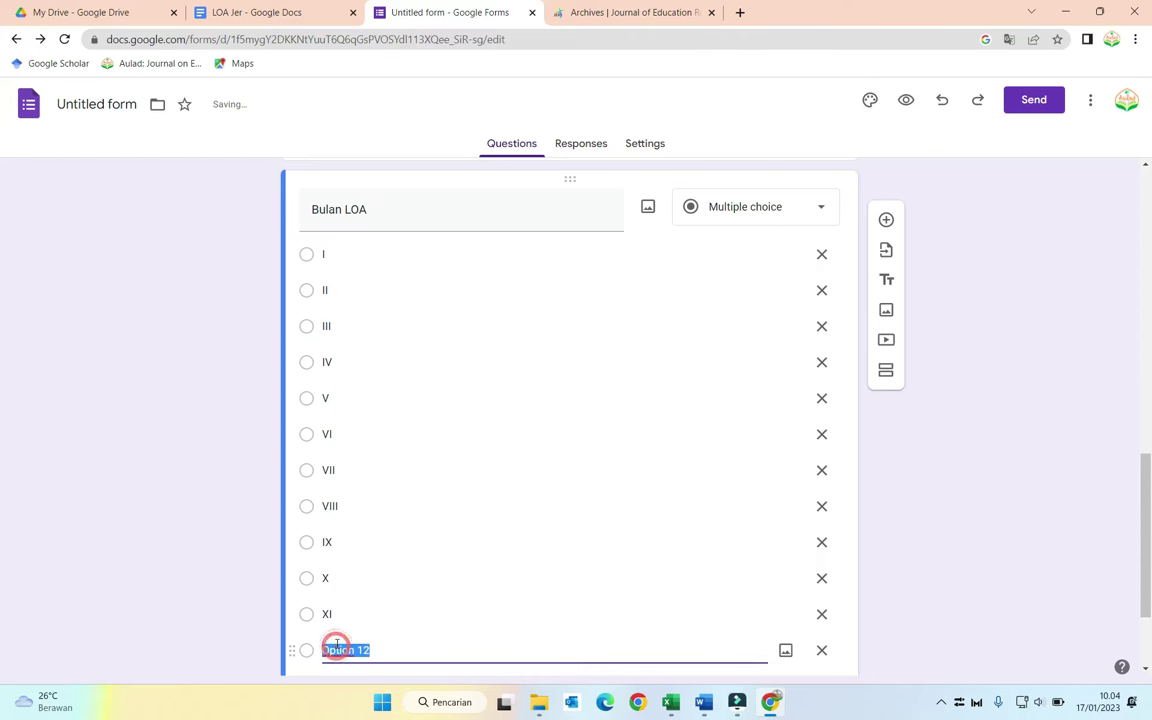
type("XII")
scroll(396, 607, "down", 2)
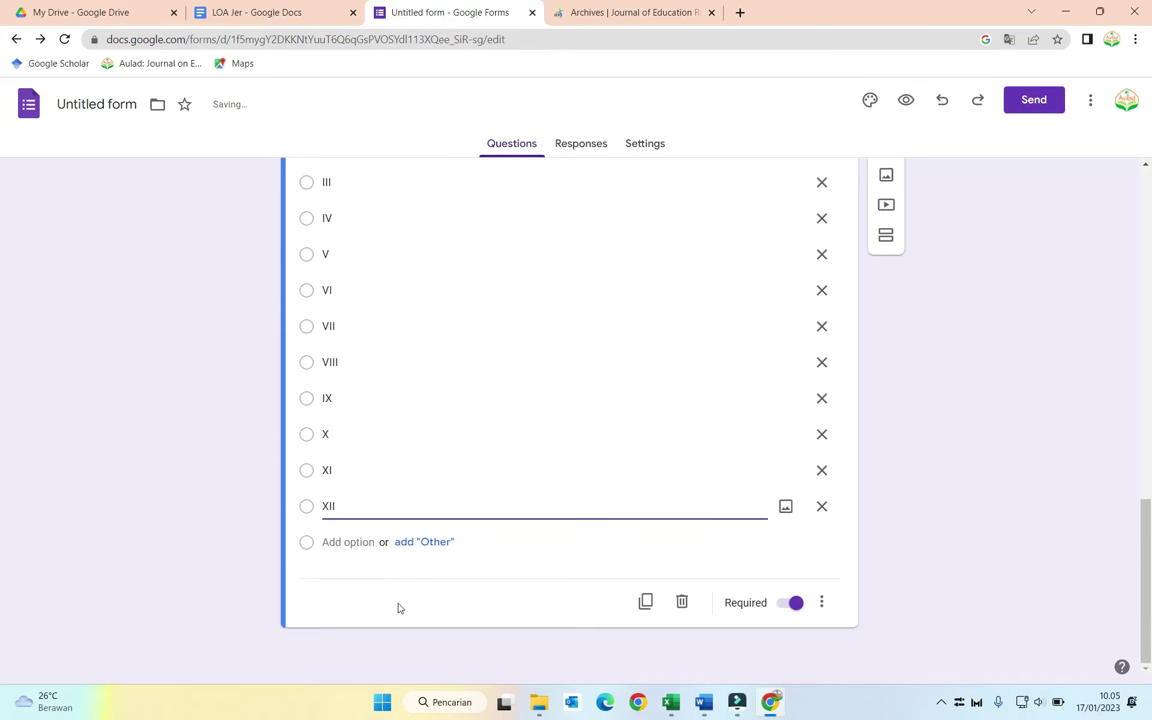
Step: Duplicate Bulan LOA and retitle the copy 'Tahun LOA'
left_click(645, 600)
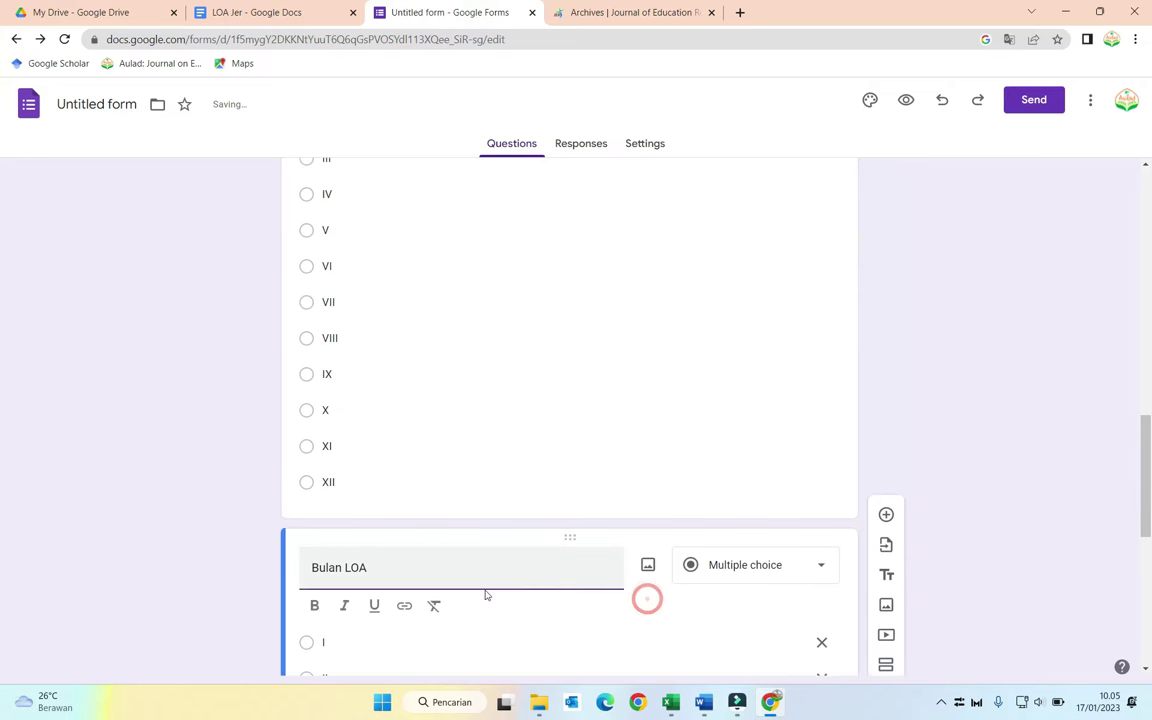
double_click(325, 568)
key("BackSpace")
type("tAHUN")
key("BackSpace")
key("BackSpace")
key("BackSpace")
key("BackSpace")
key("BackSpace")
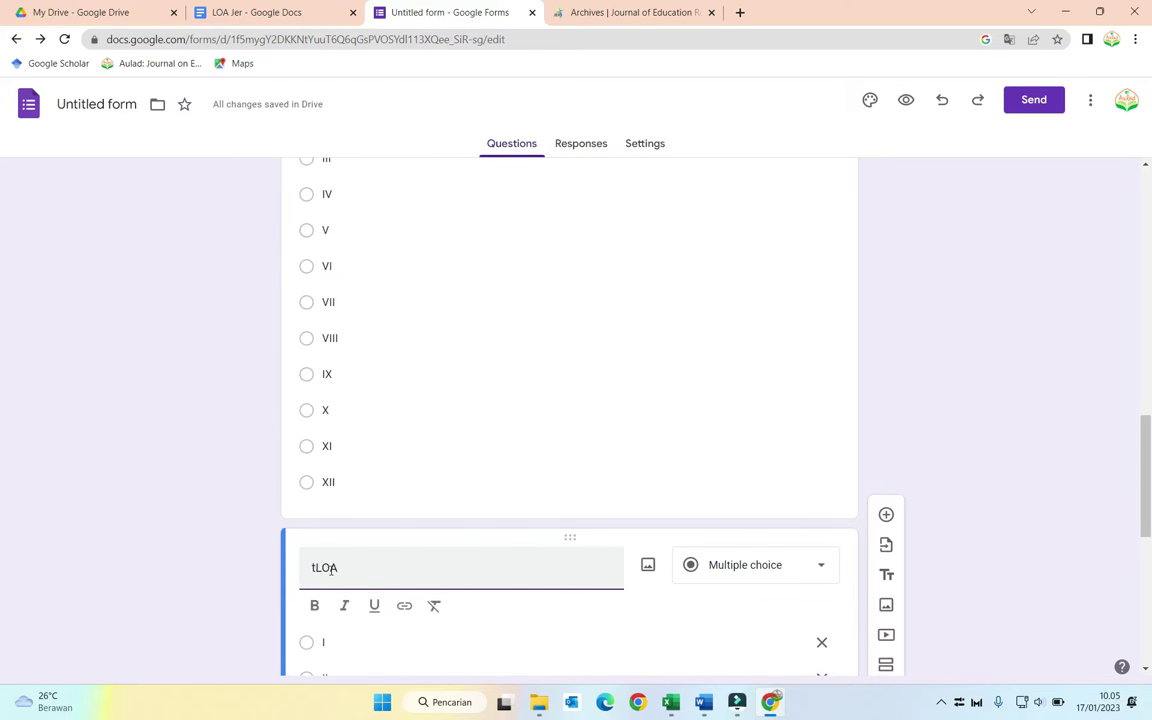
type("Tahun")
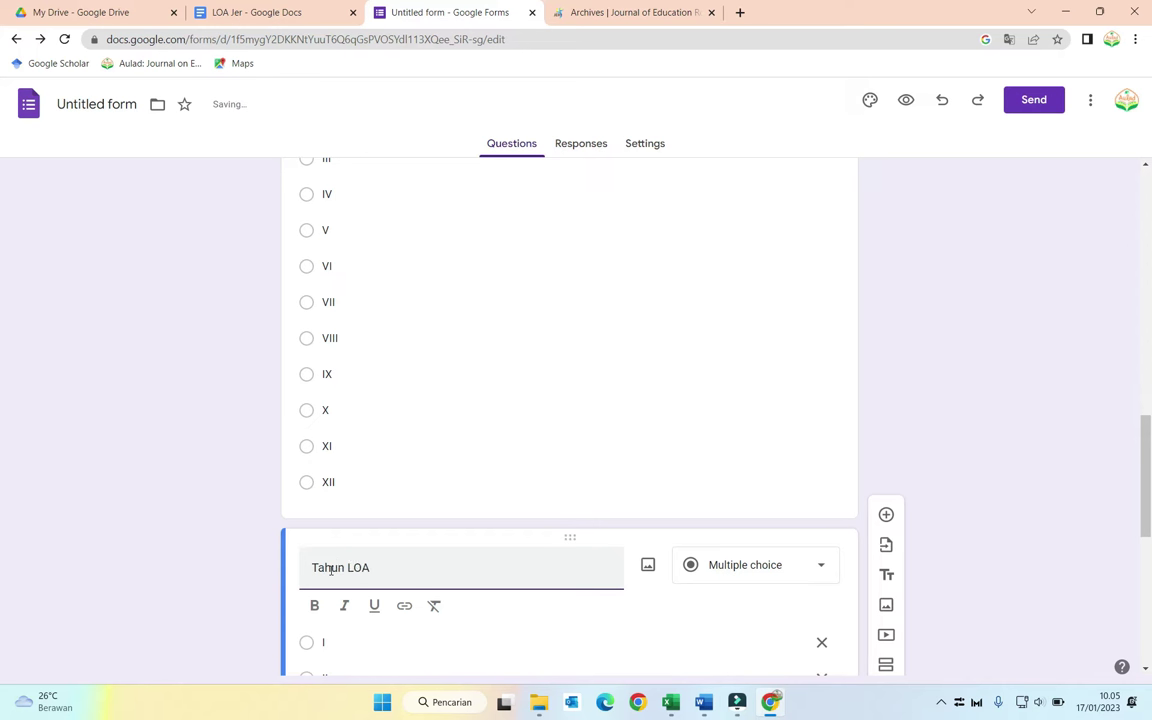
scroll(331, 569, "down", 2)
Step: Replace options I and II with 2022 and 2023 and delete the remaining numerals
left_click(347, 494)
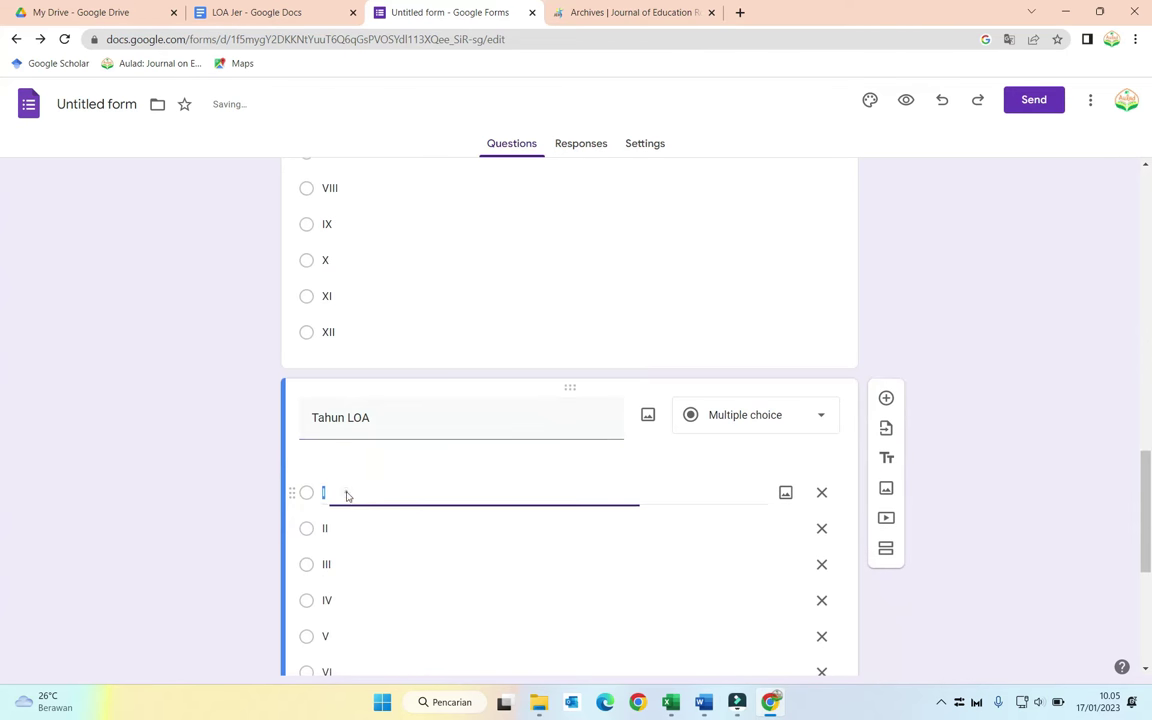
key("BackSpace")
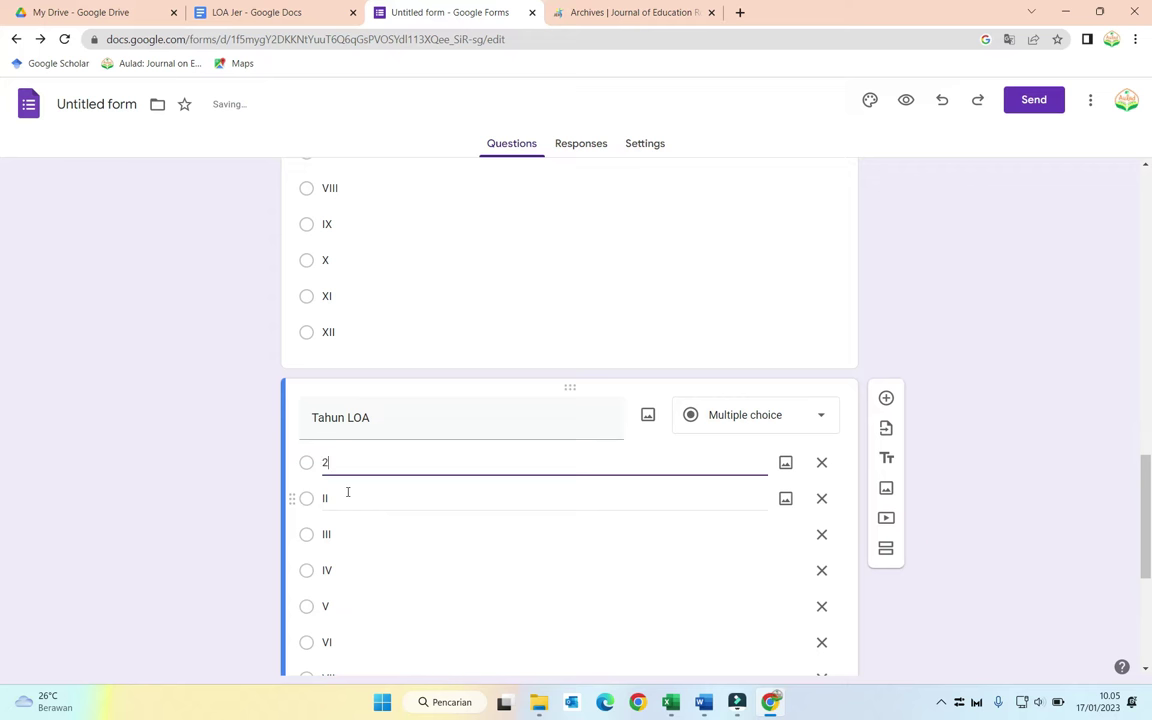
type("2022")
left_click(347, 492)
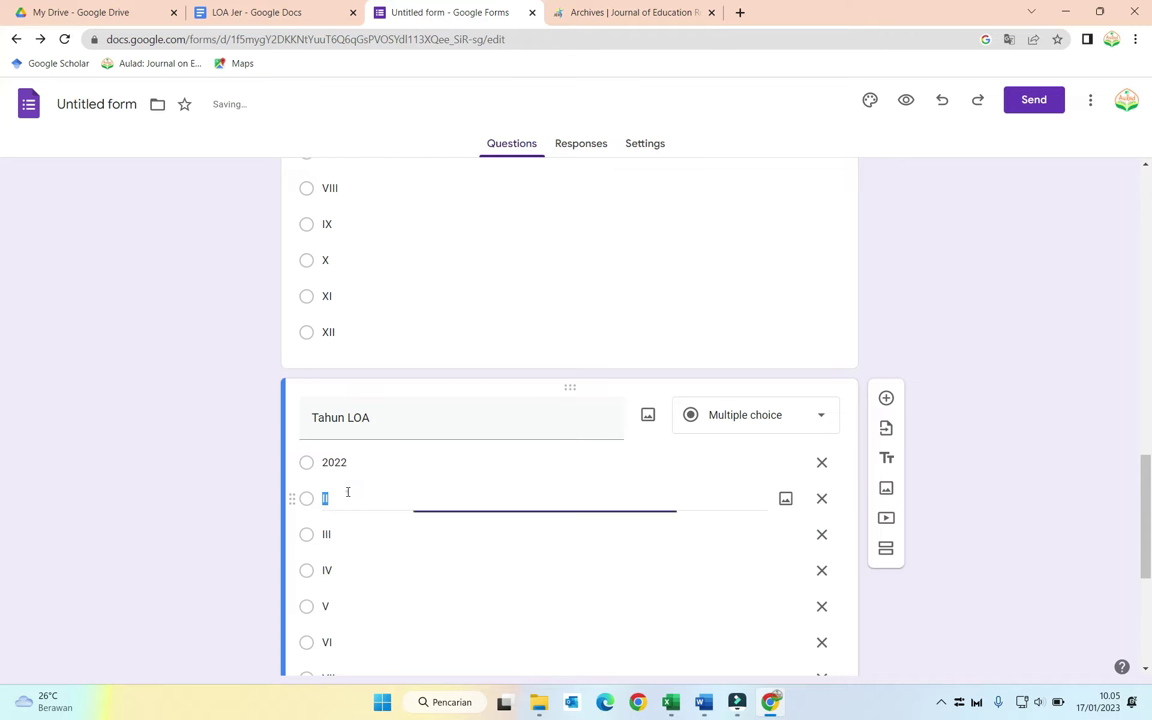
type("2023")
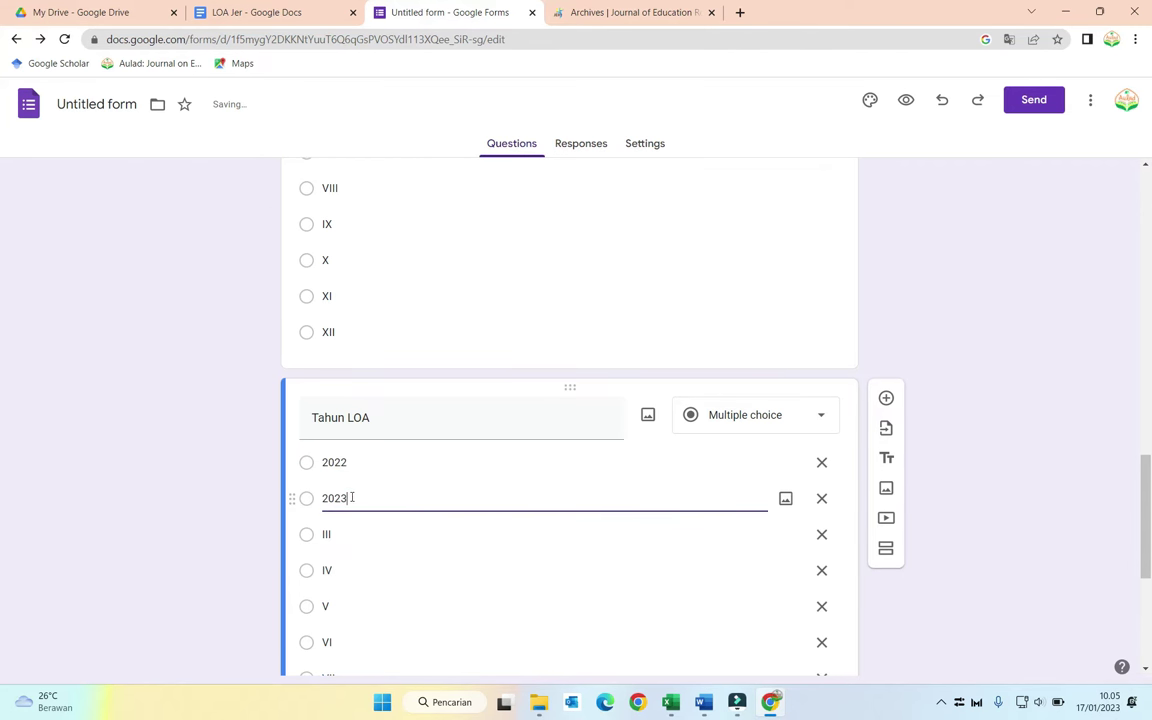
left_click(821, 534)
left_click(821, 534)
left_click(821, 534)
left_click(821, 535)
left_click(821, 535)
left_click(821, 535)
left_click(821, 535)
left_click(821, 535)
left_click(821, 535)
left_click(821, 535)
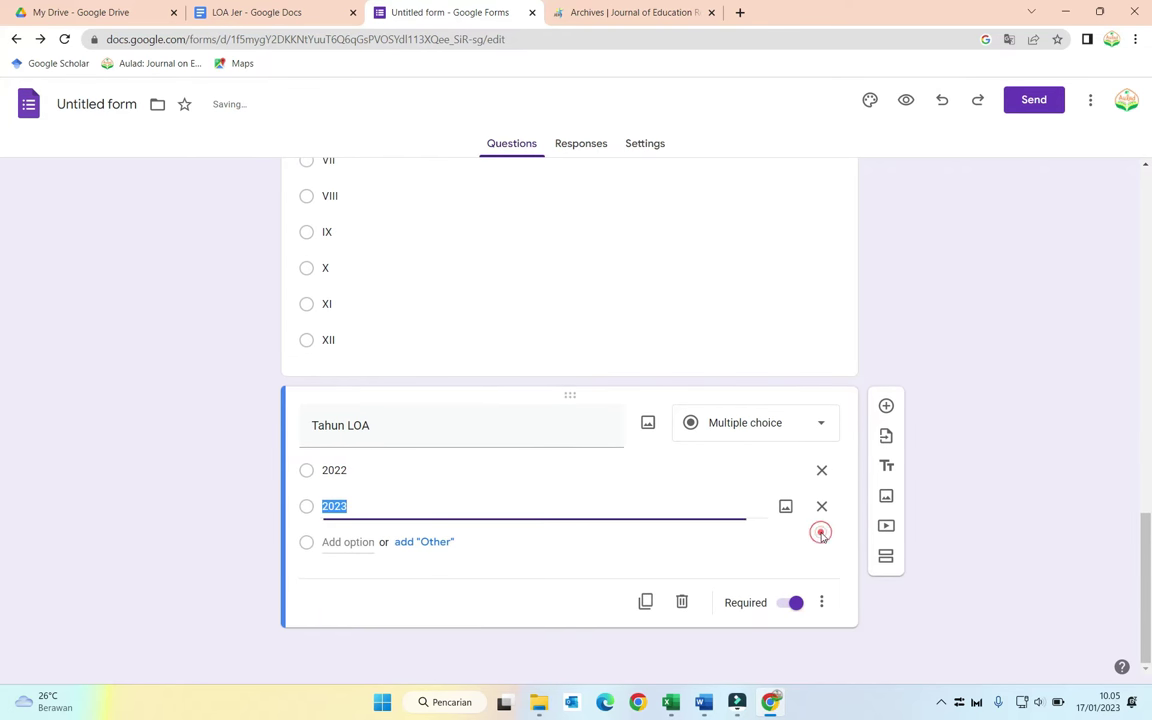
left_click(941, 318)
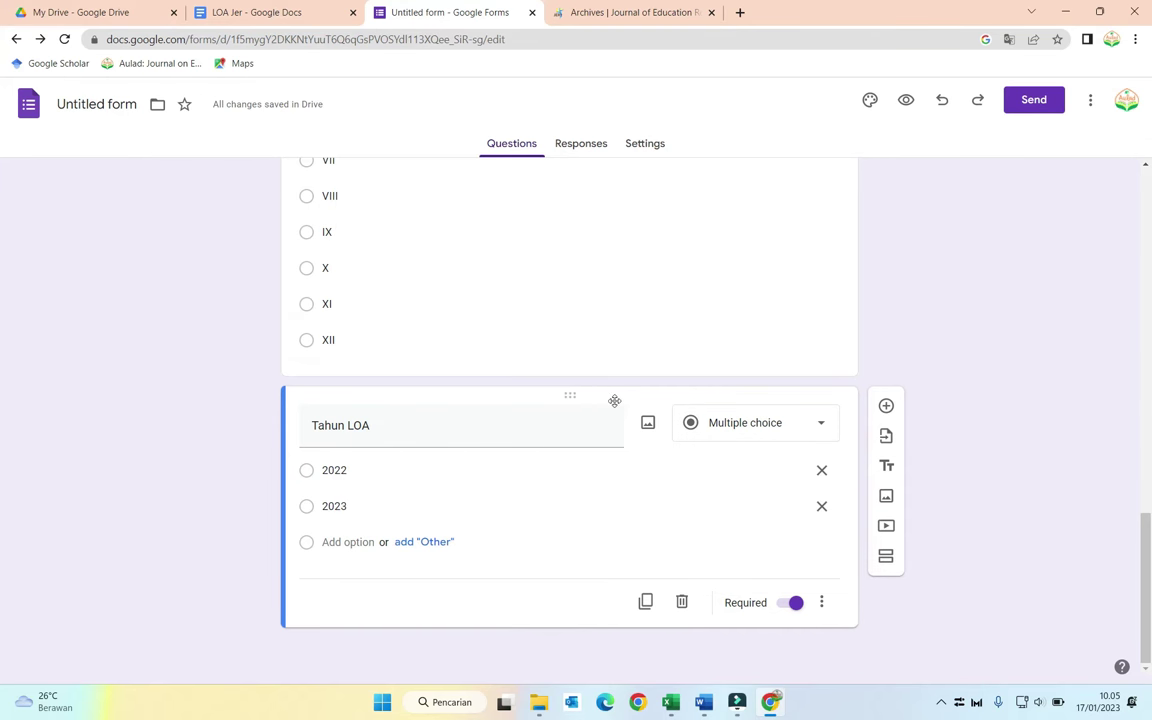
Step: Duplicate the Judul Artikel short-answer question
scroll(607, 401, "up", 4)
scroll(612, 398, "up", 7)
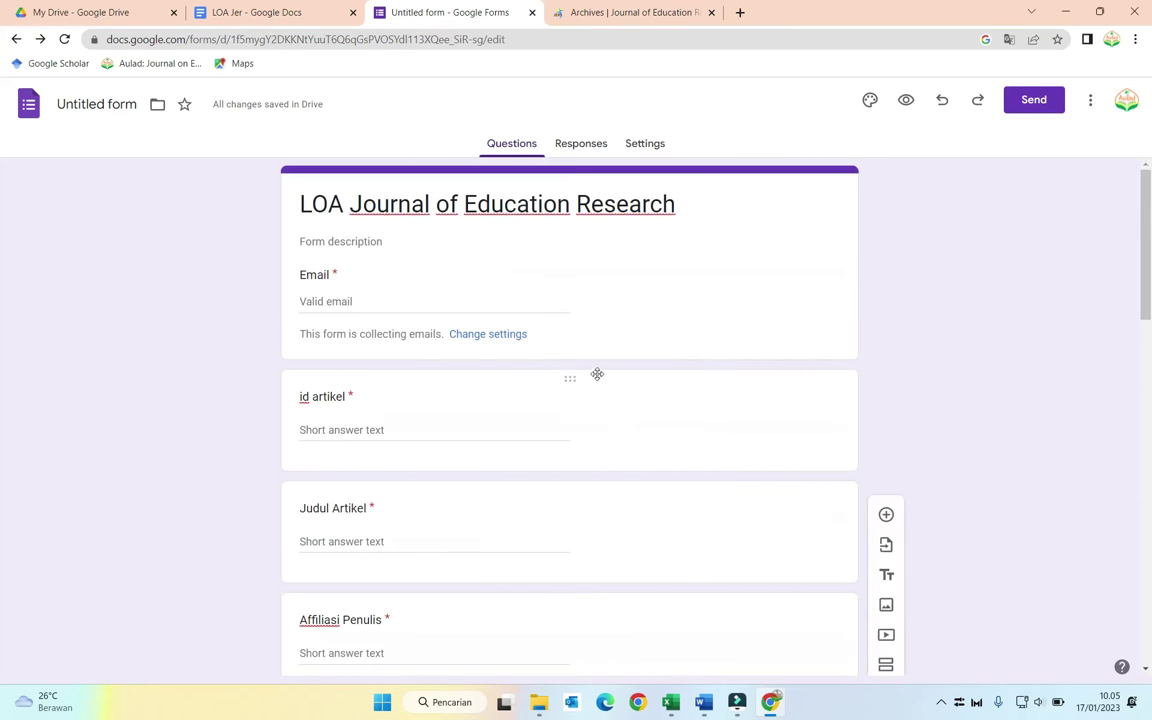
scroll(561, 367, "down", 2)
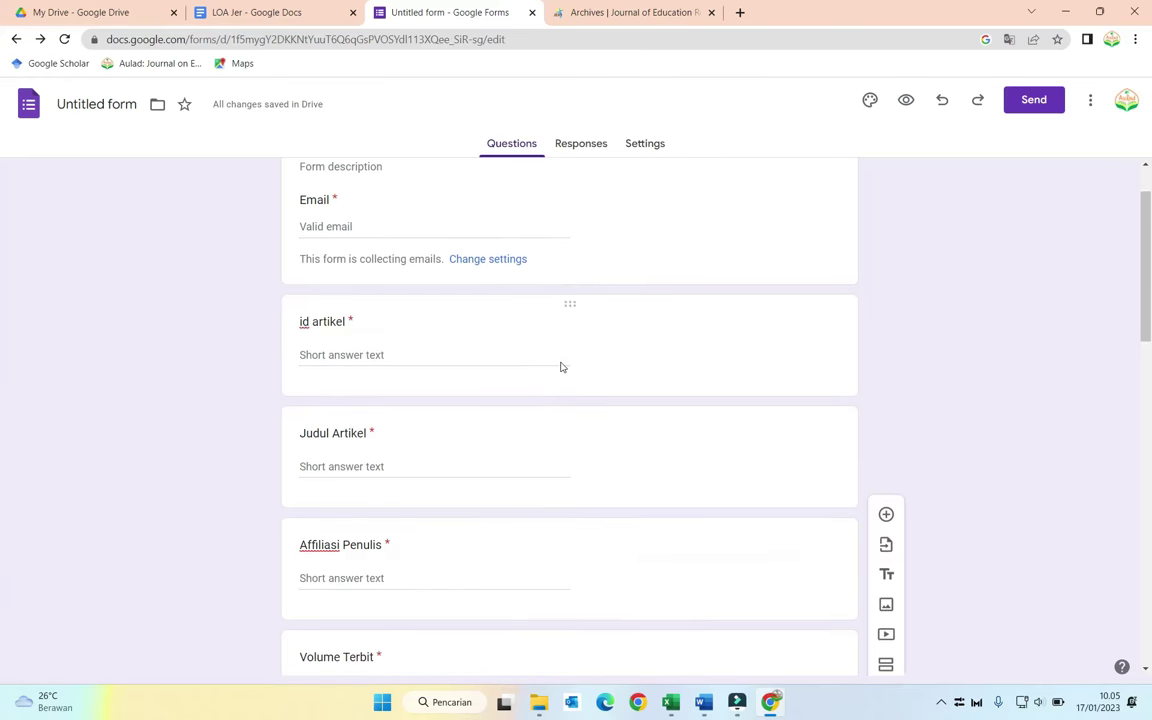
scroll(561, 367, "down", 2)
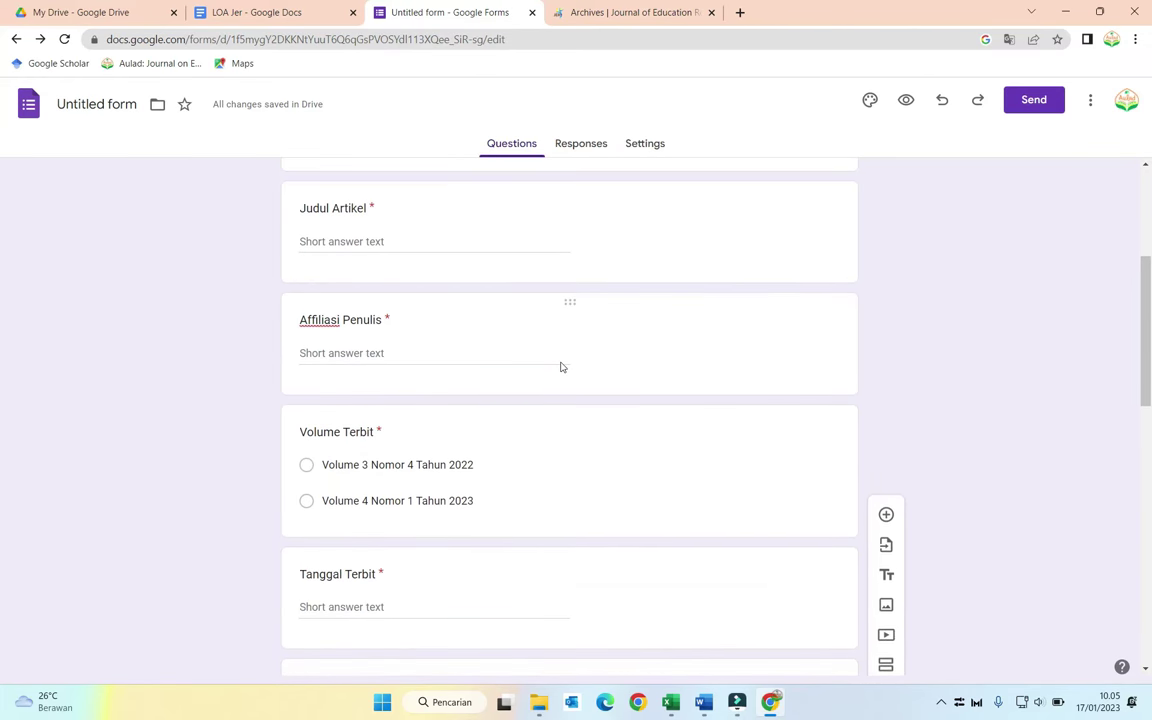
scroll(561, 367, "up", 3)
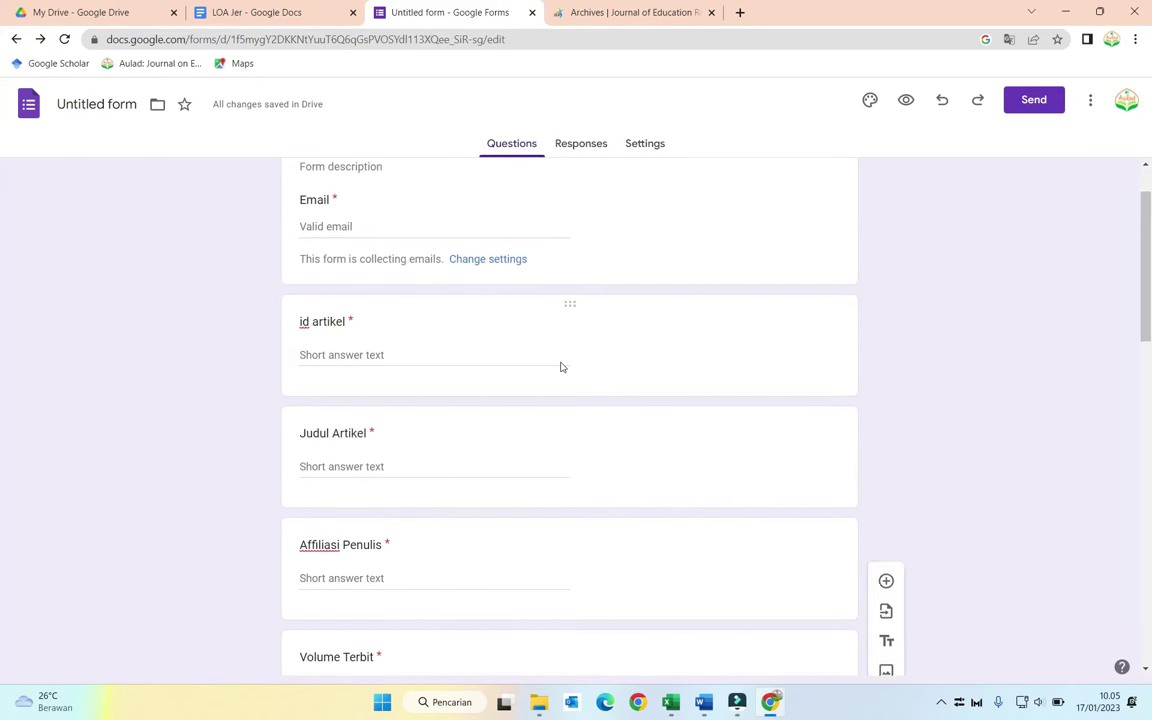
scroll(561, 367, "down", 1)
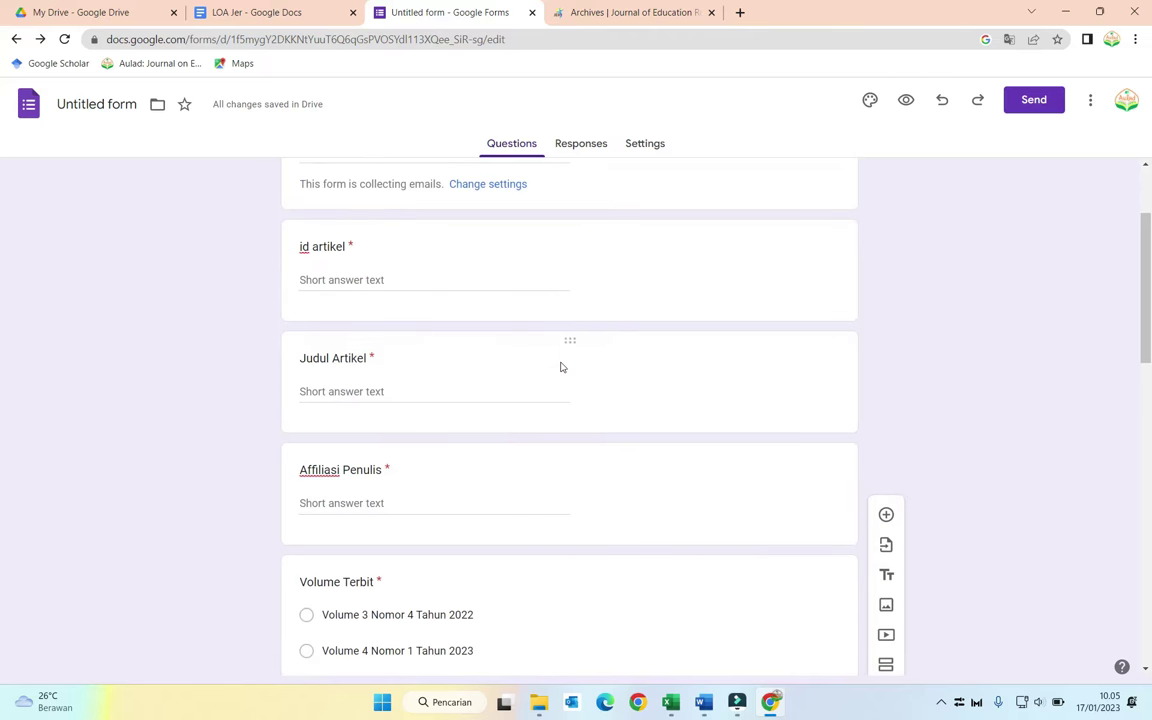
scroll(561, 367, "down", 1)
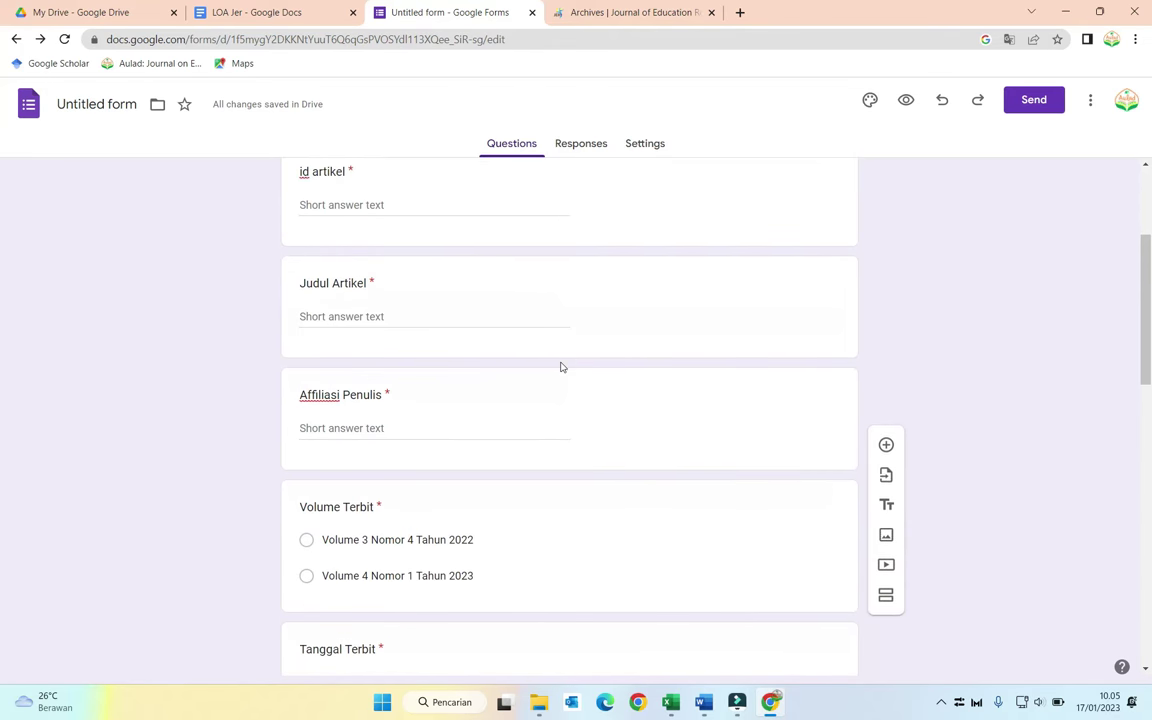
left_click(697, 396)
left_click(700, 313)
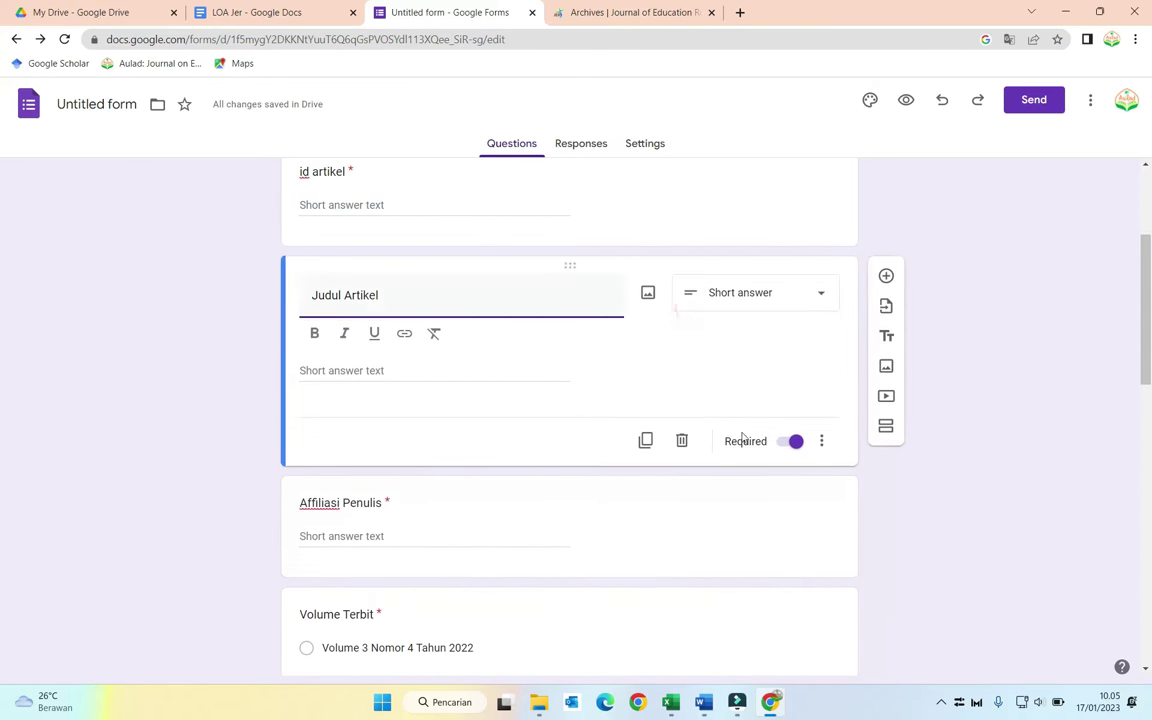
left_click(645, 440)
Step: Retitle the duplicated question 'Nama Penulis'
key("ctrl+a")
type("Nama")
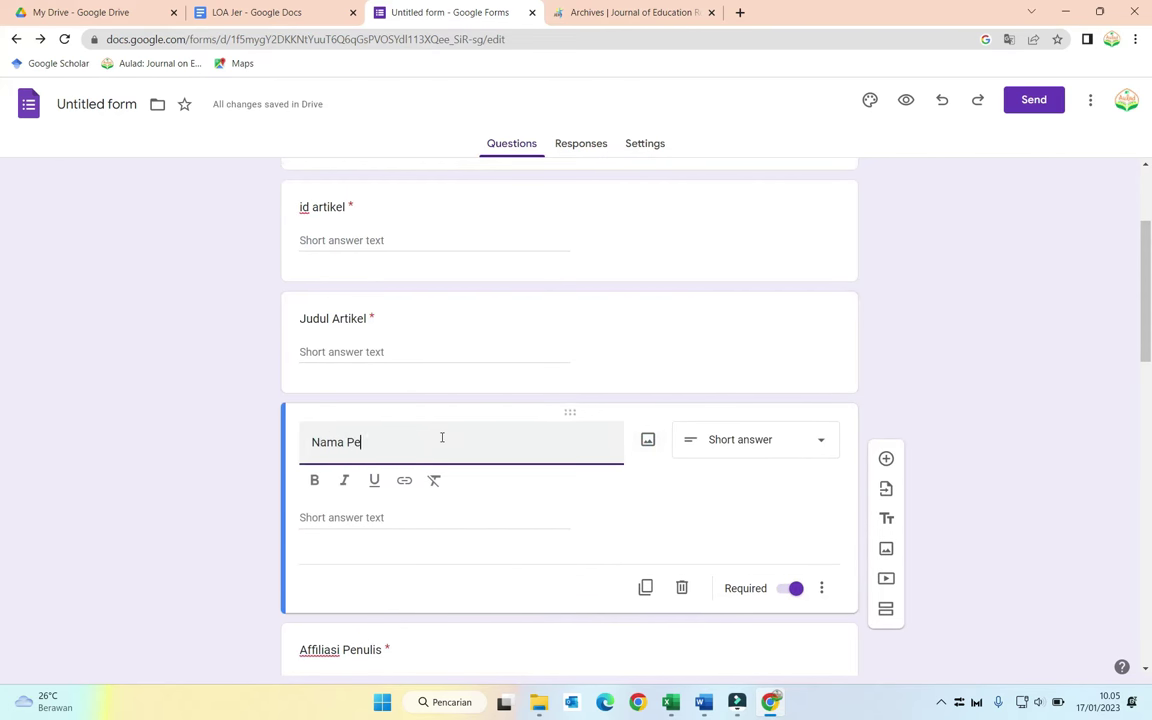
left_click(219, 355)
scroll(358, 424, "down", 2)
scroll(362, 427, "down", 4)
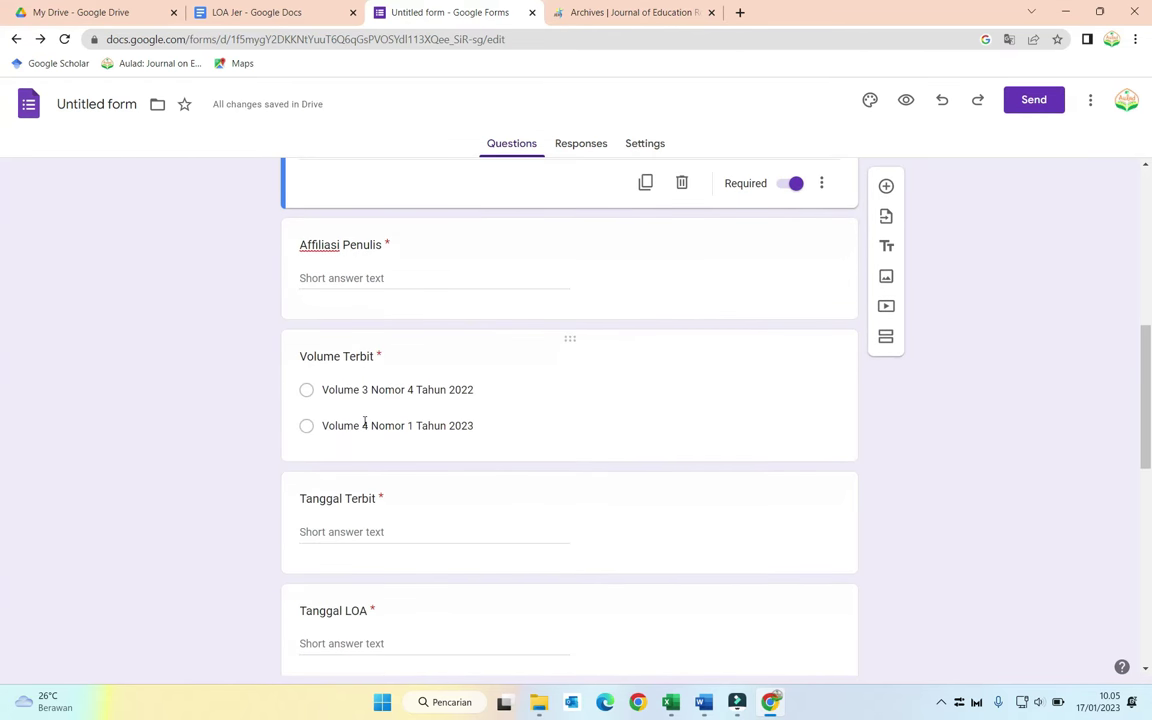
scroll(363, 424, "down", 5)
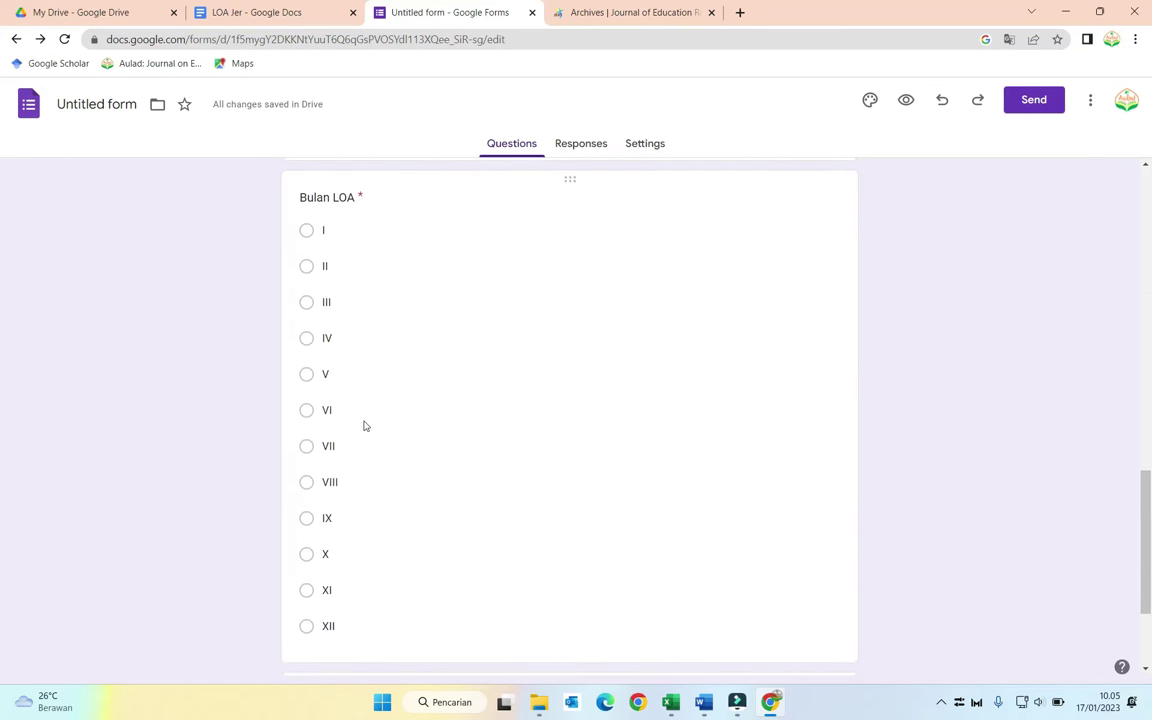
scroll(445, 455, "up", 8)
left_click(446, 442)
scroll(446, 442, "up", 4)
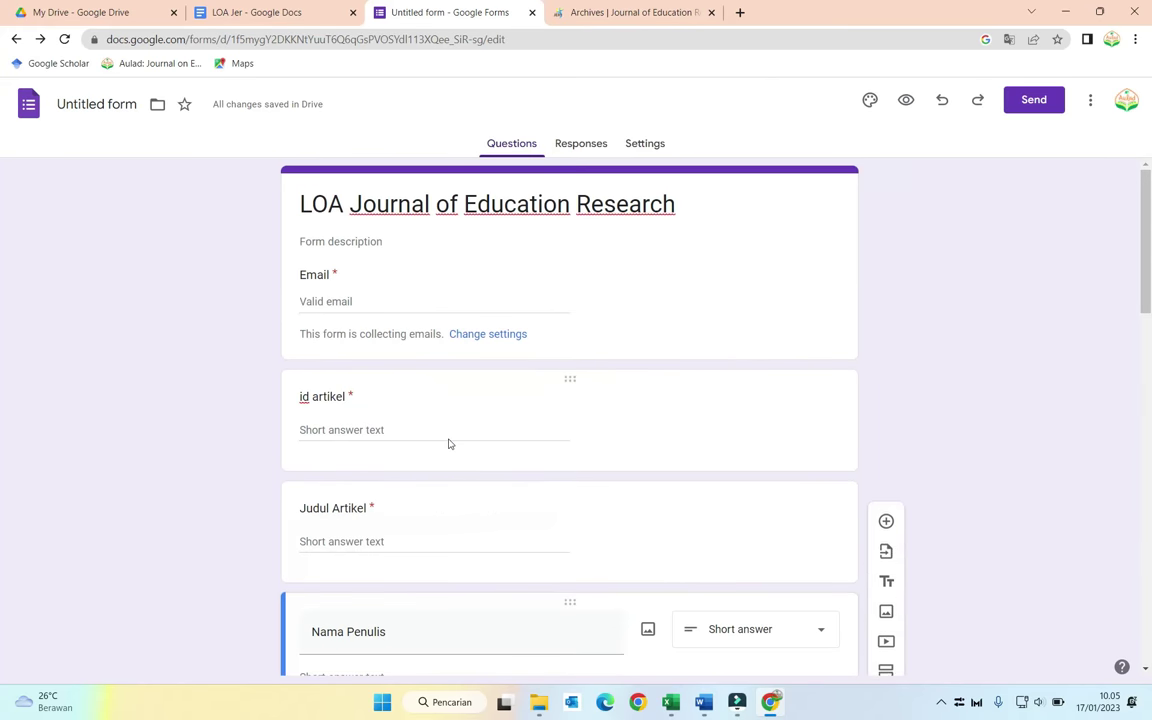
left_click(580, 147)
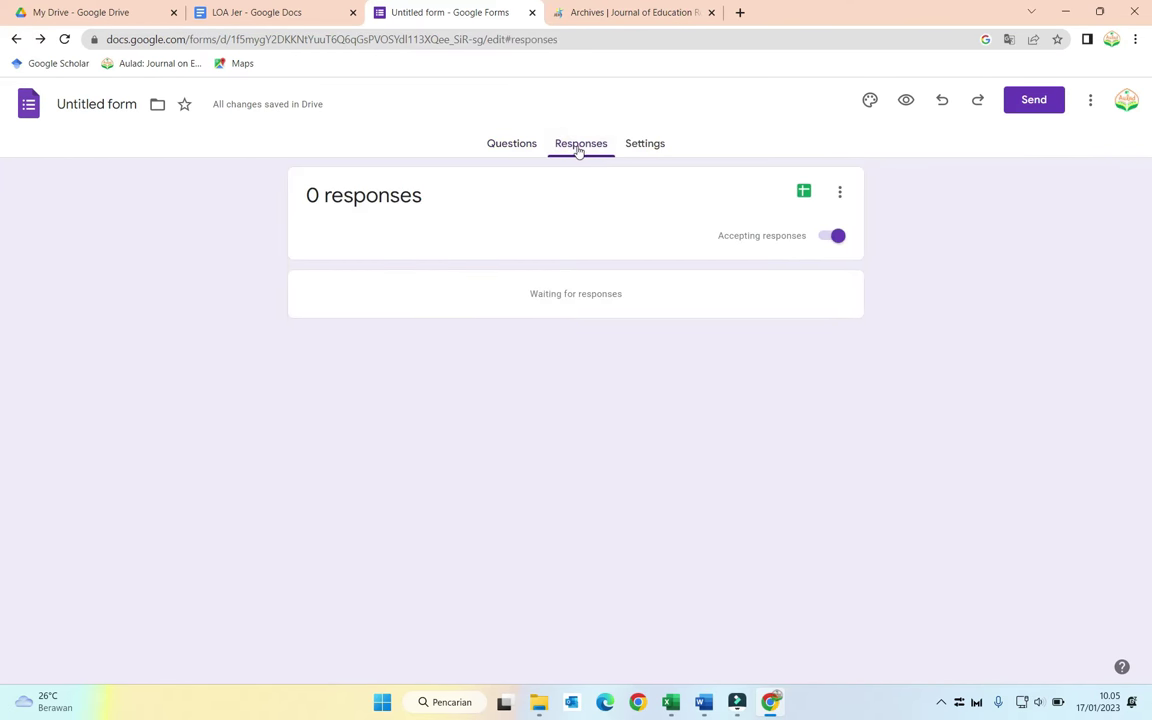
left_click(804, 192)
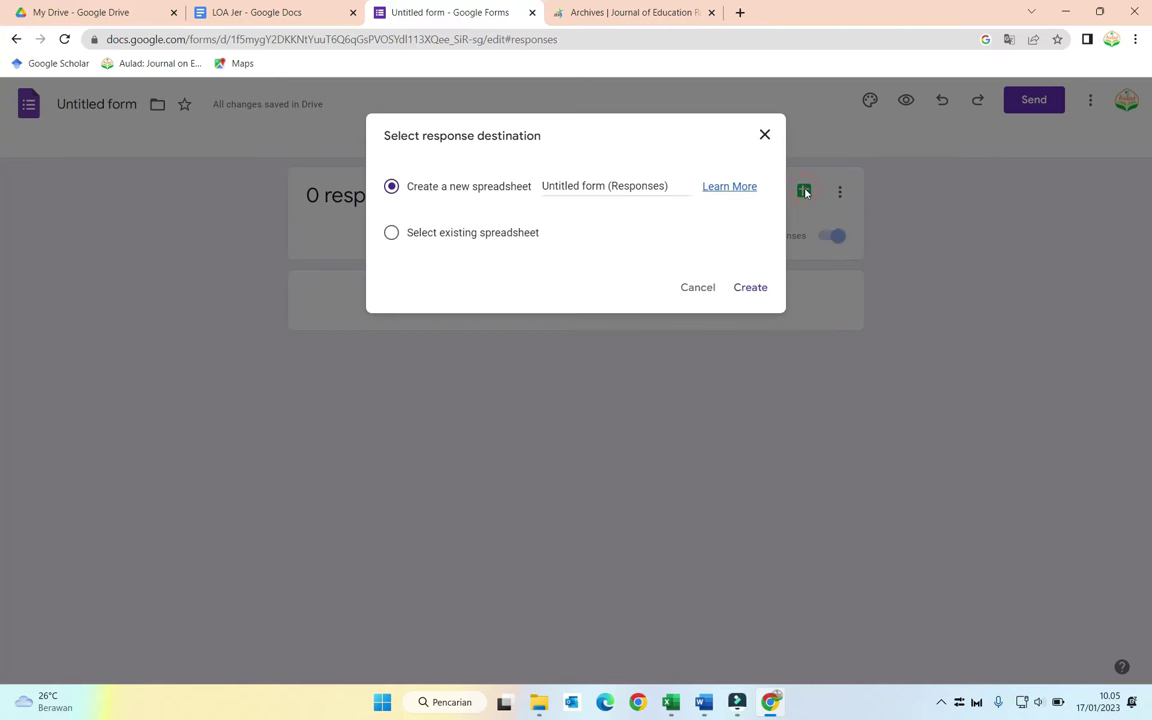
left_click(698, 287)
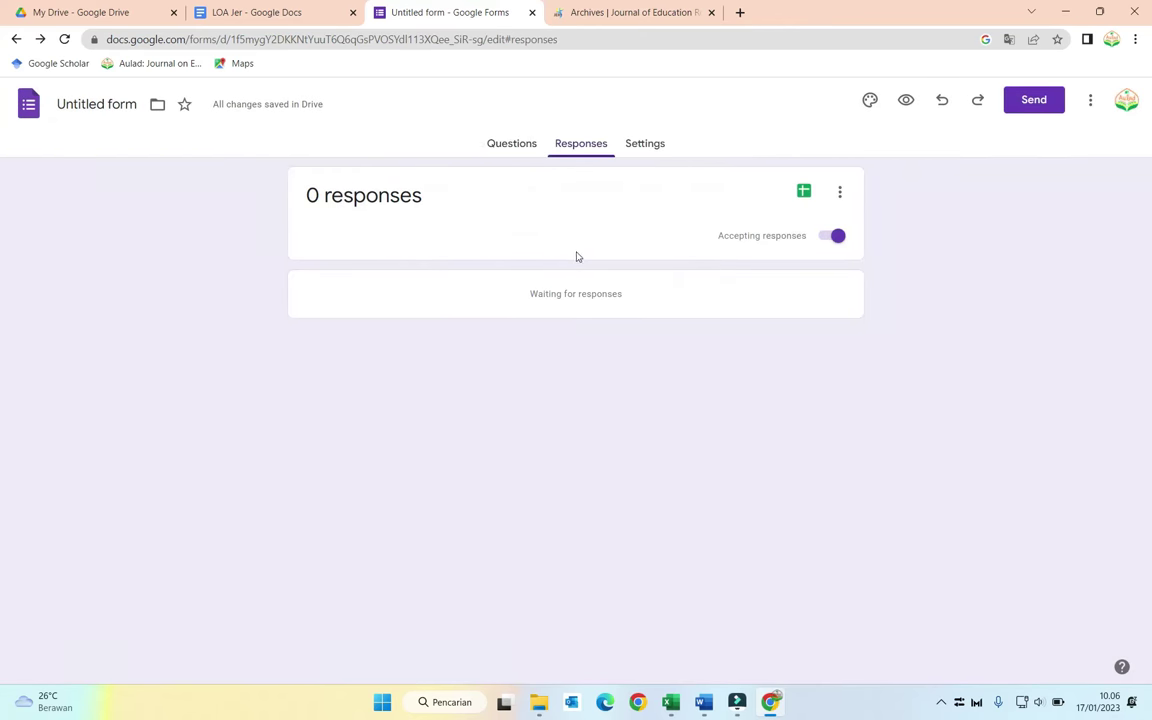
left_click(512, 144)
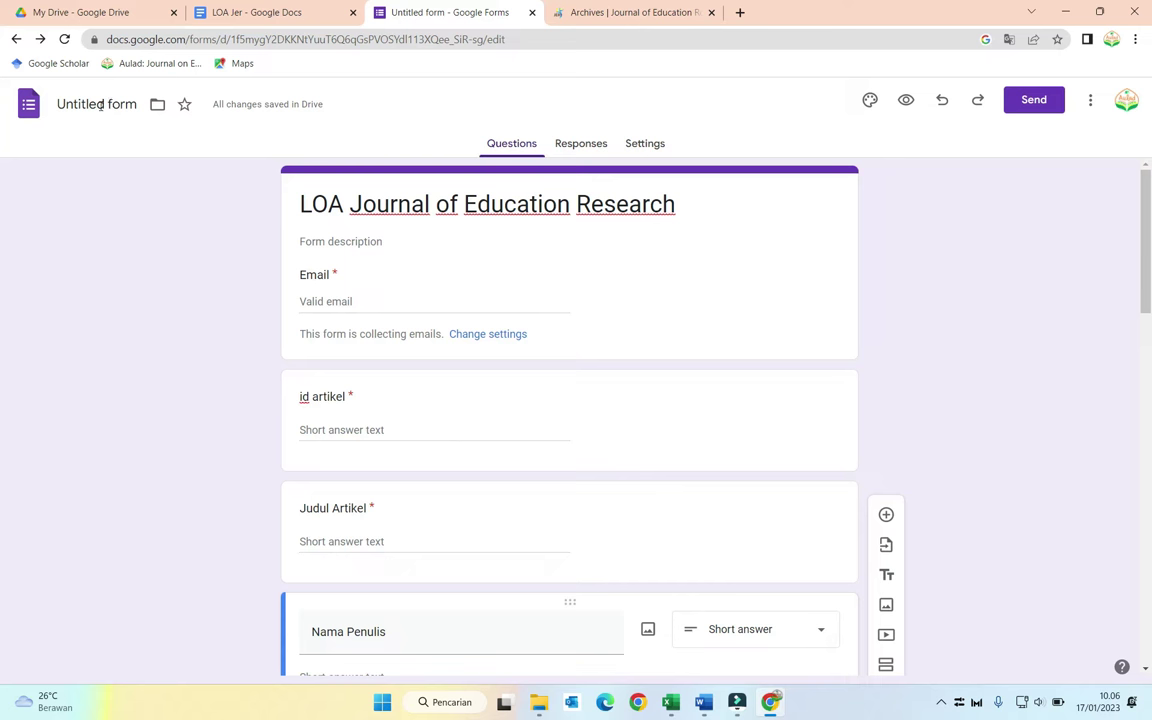
Step: Rename the form 'LOA Journal of Education Research' and move it into the LOA Jer Drive folder
left_click(101, 106)
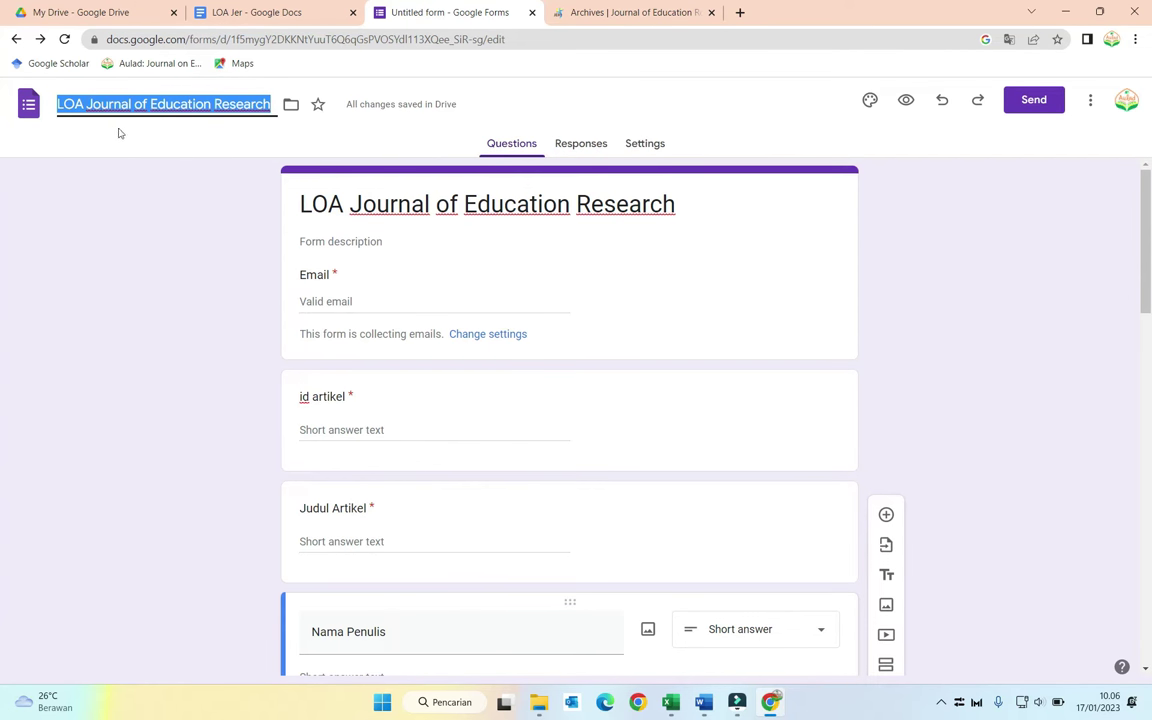
left_click(121, 135)
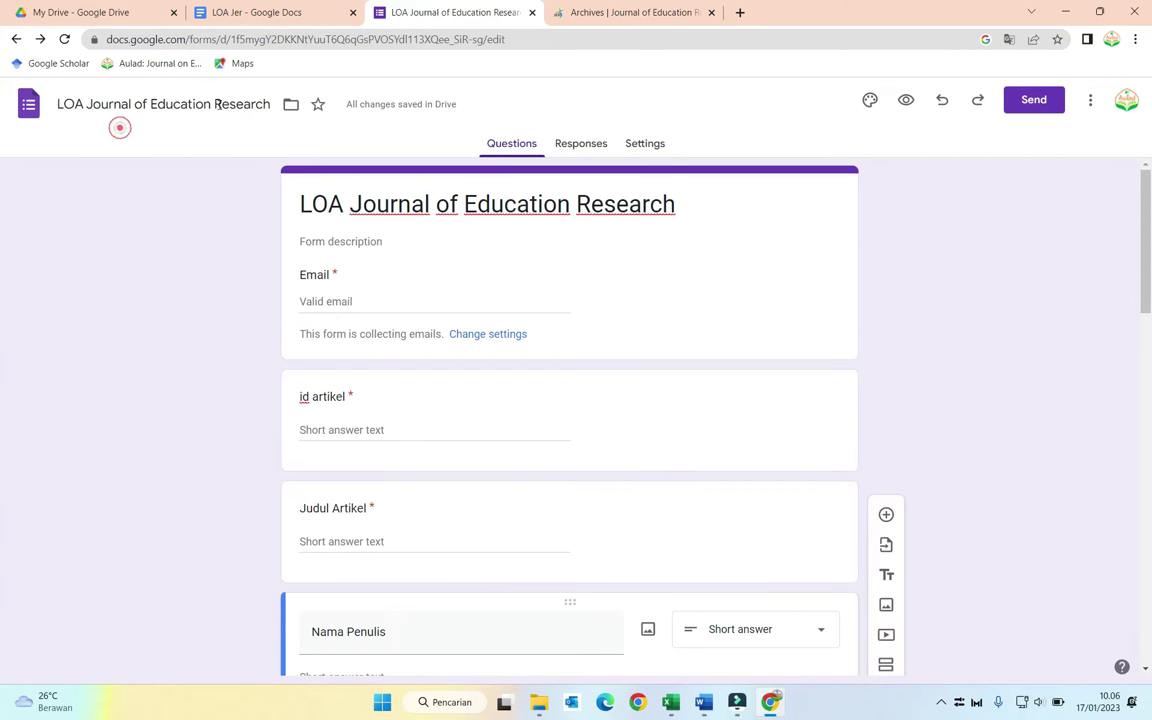
left_click(289, 106)
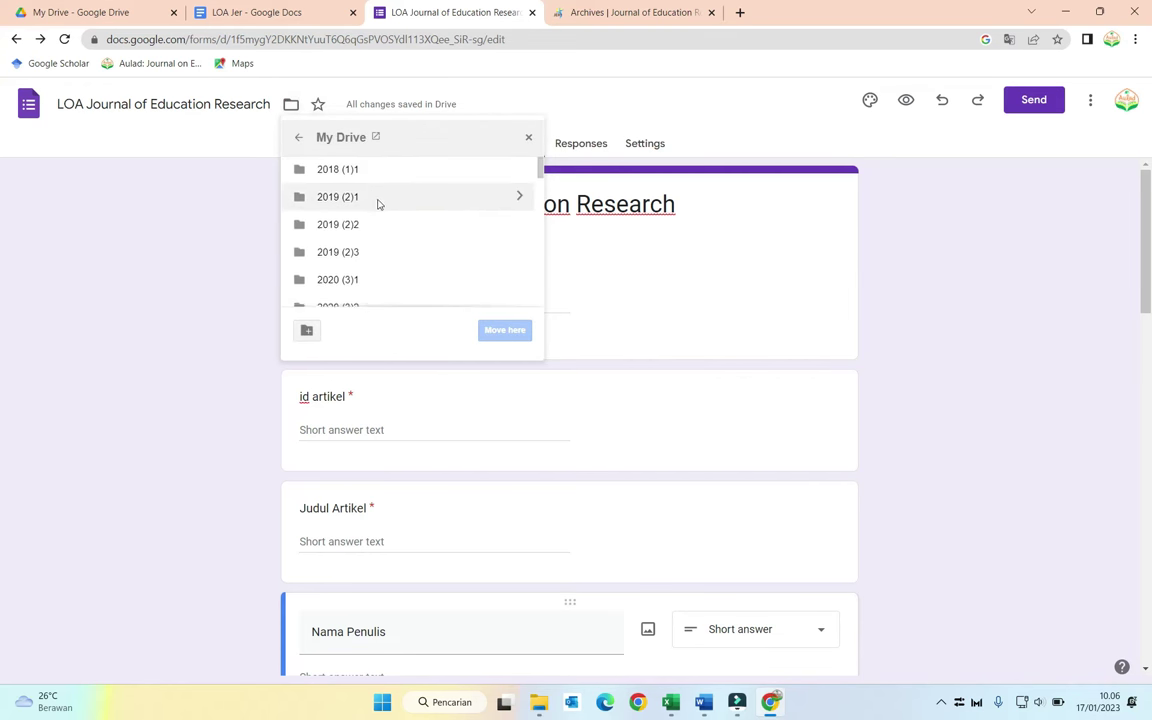
scroll(378, 204, "down", 5)
scroll(378, 204, "down", 2)
left_click(342, 273)
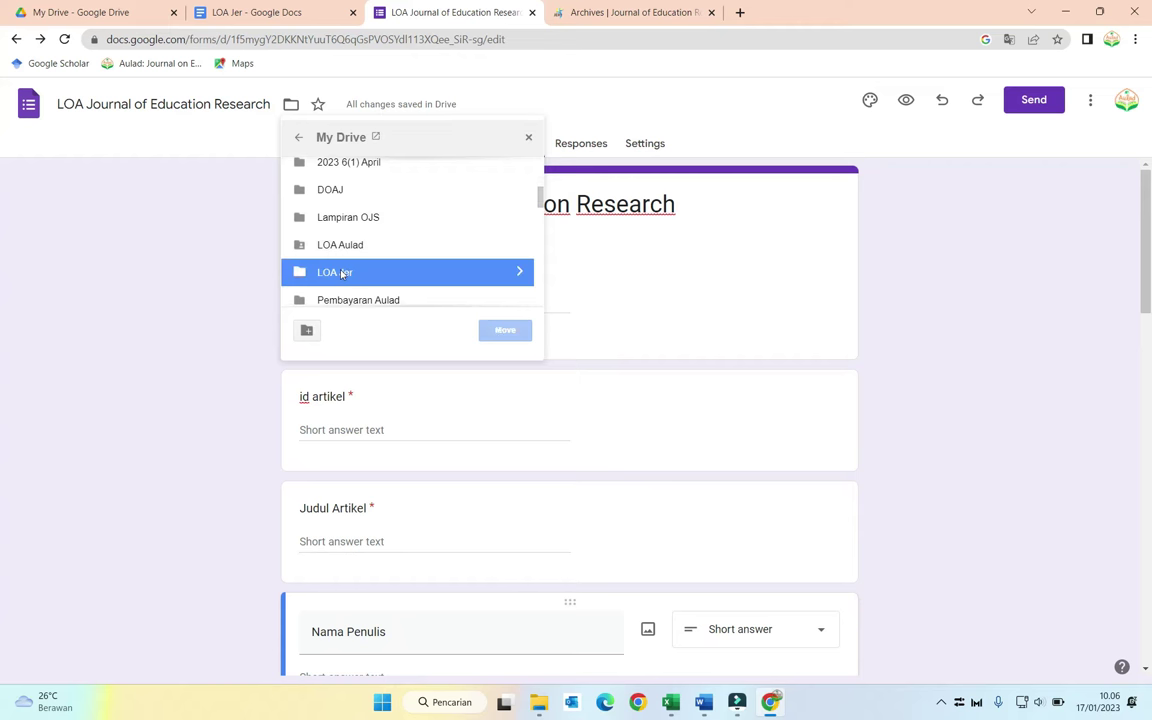
left_click(519, 272)
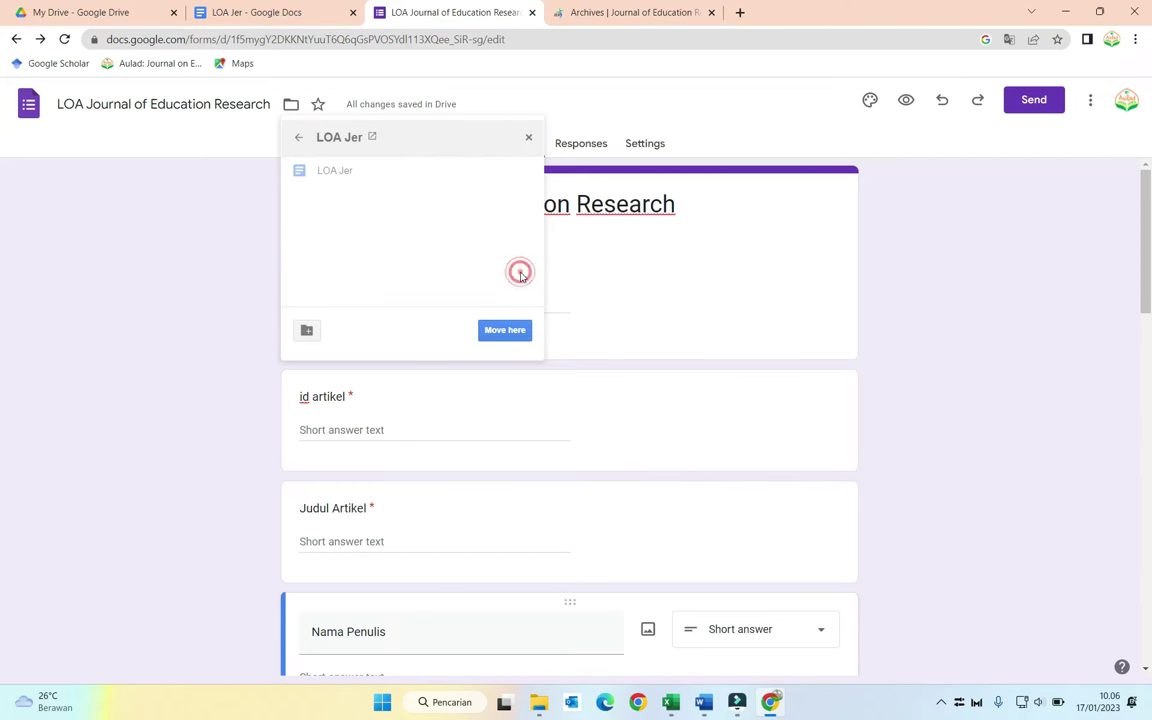
left_click(513, 331)
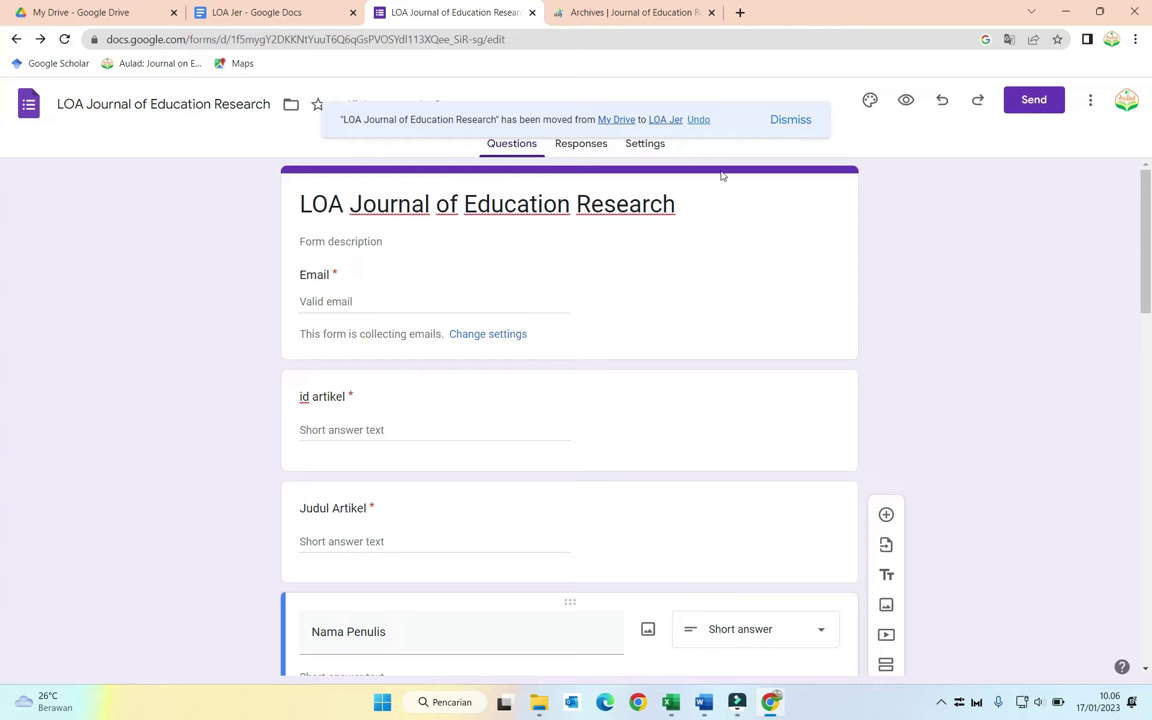
left_click(771, 119)
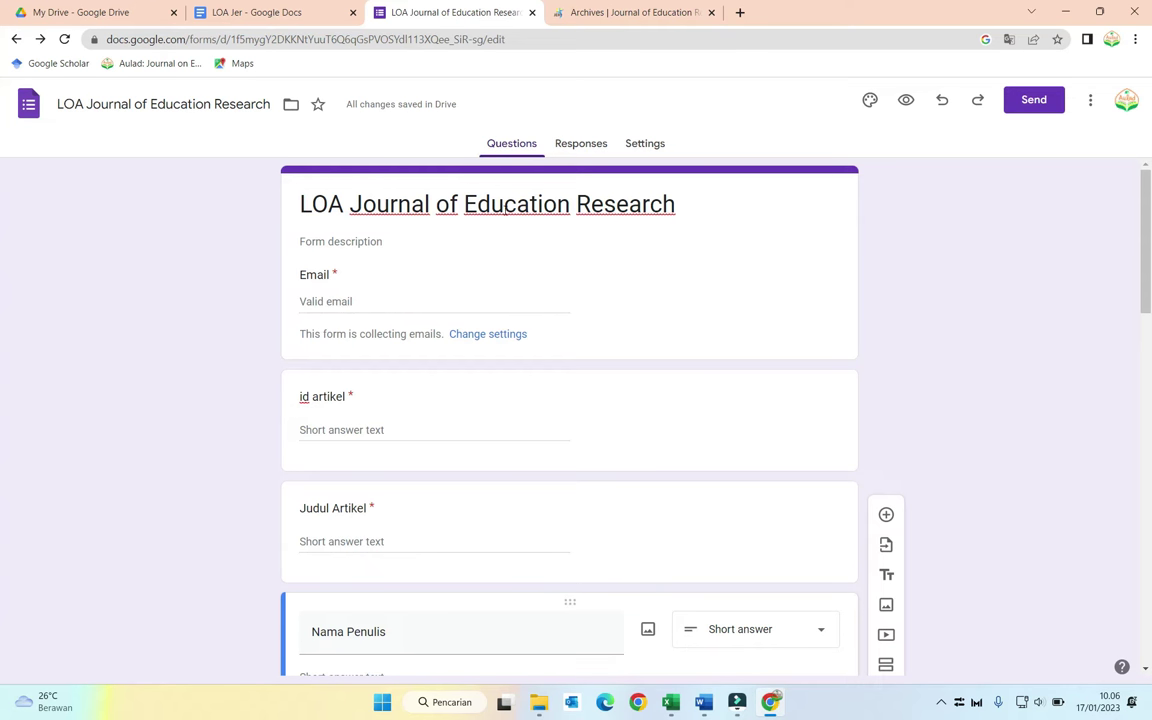
Step: Create a new response spreadsheet linked to the form from its Responses view
left_click(573, 146)
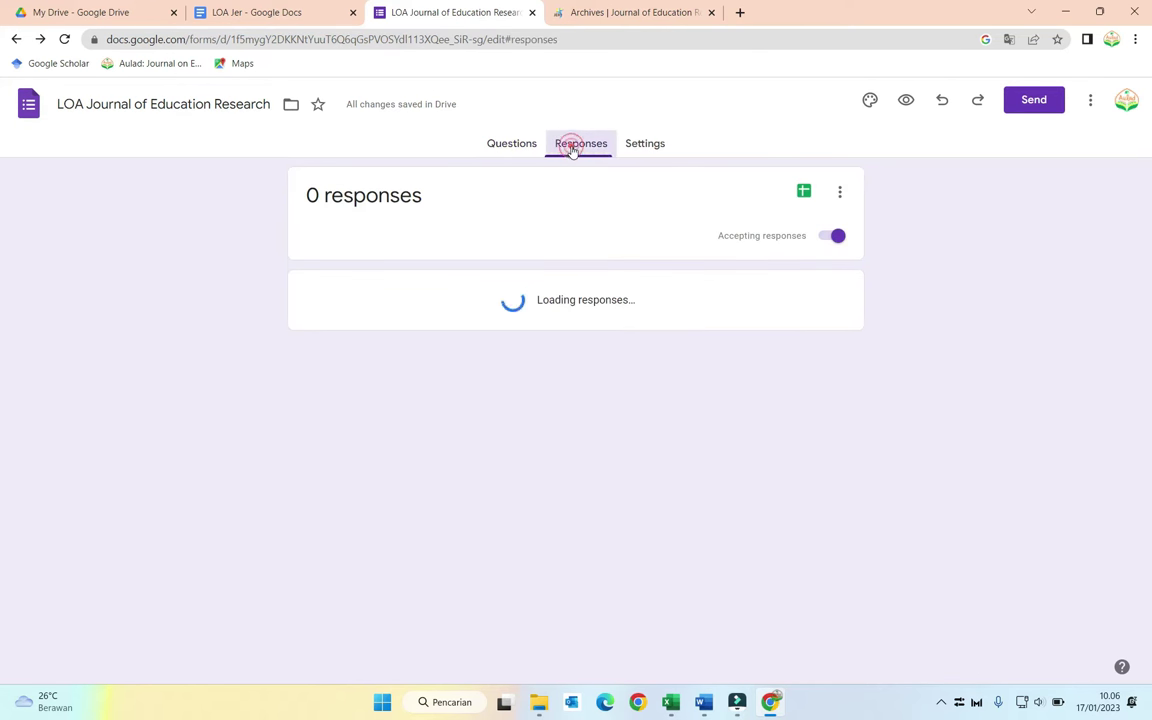
left_click(805, 194)
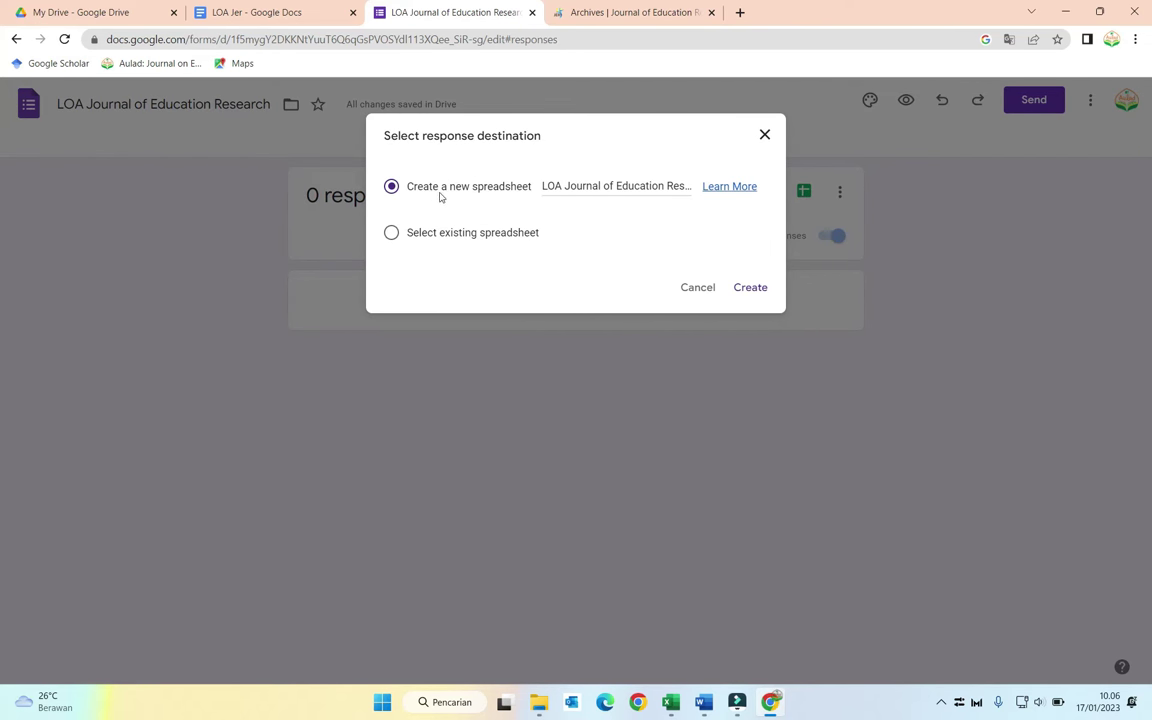
left_click(748, 287)
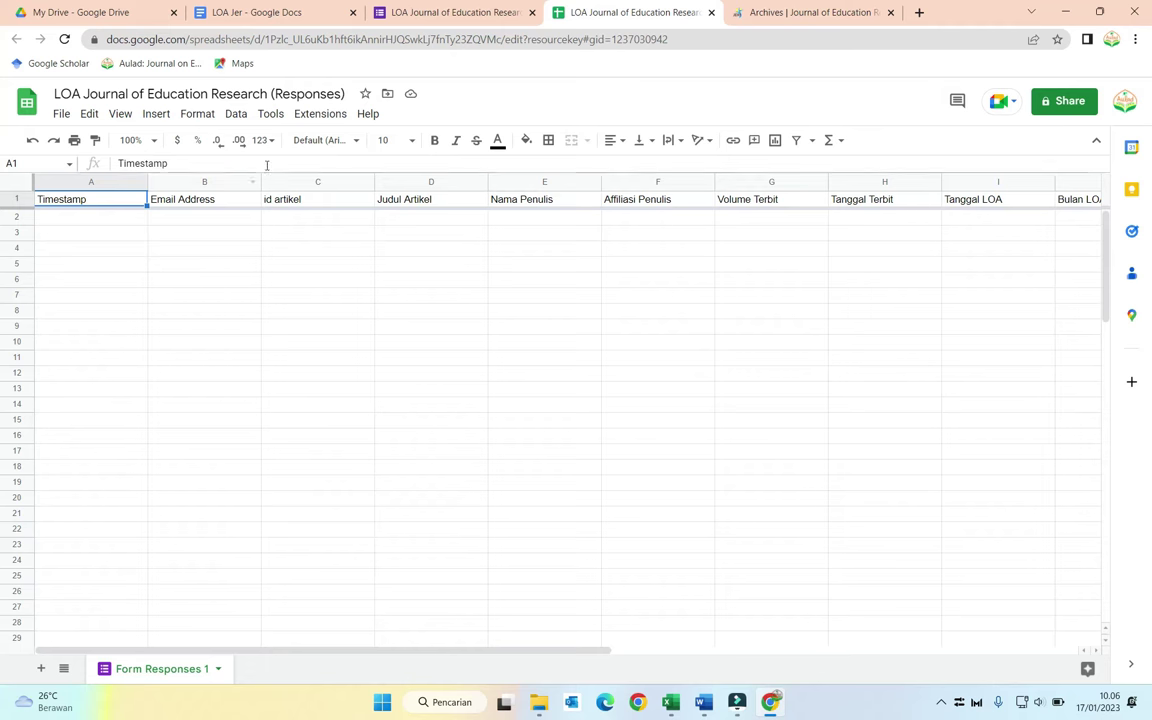
Step: Launch AutoCrat from the Extensions menu on the responses spreadsheet
left_click(306, 117)
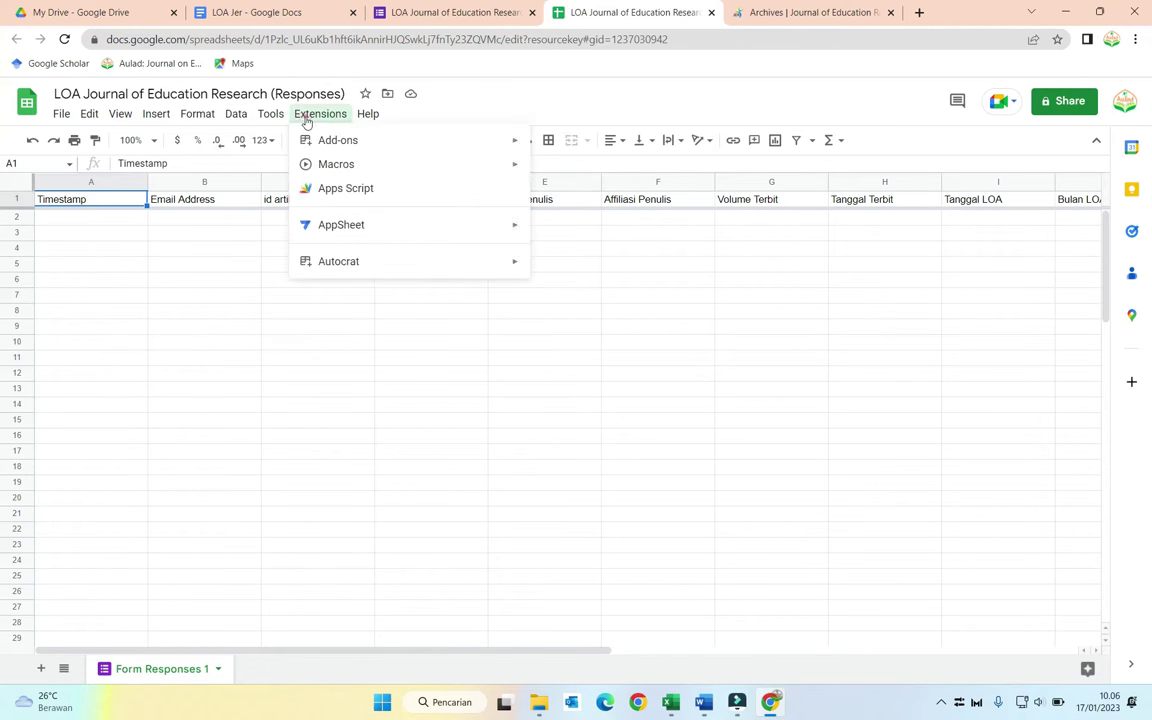
mouse_move(396, 265)
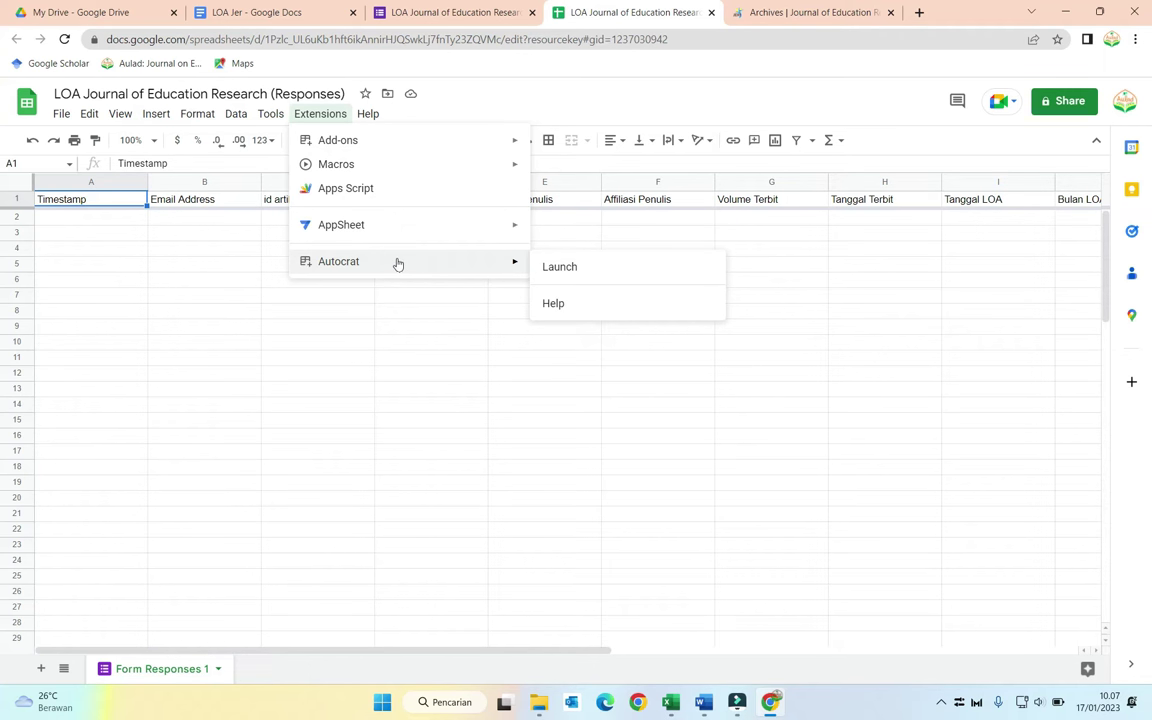
mouse_move(375, 153)
left_click(550, 267)
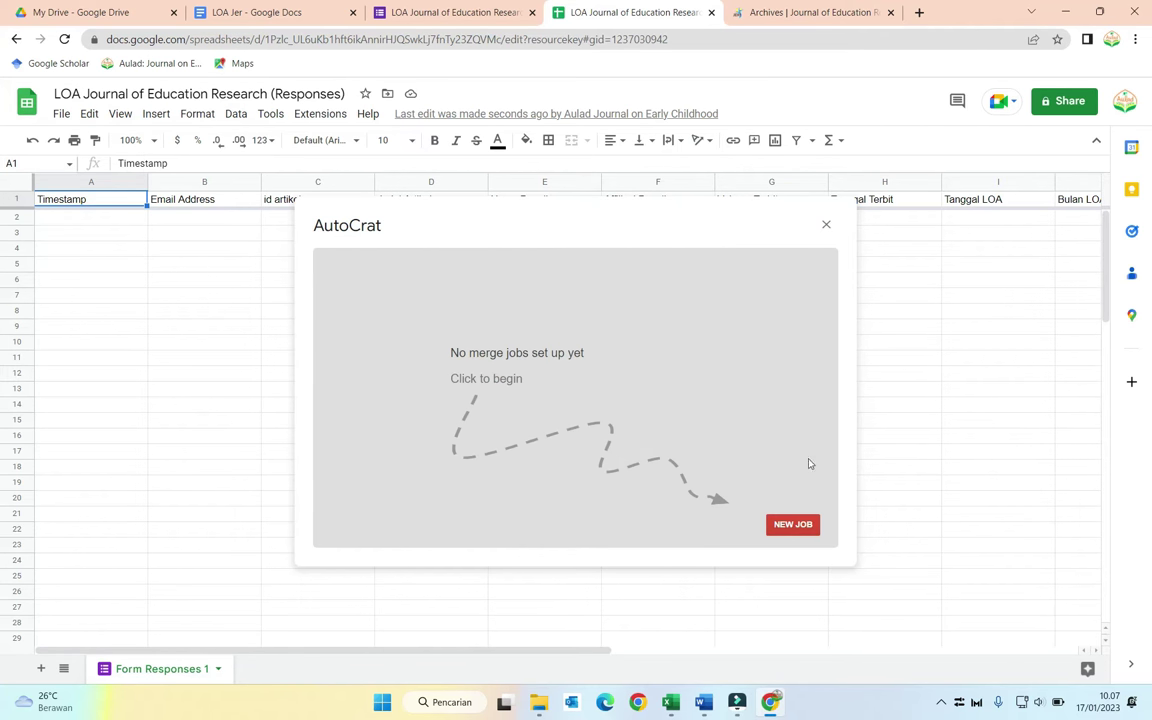
Step: Create a new AutoCrat job named 'LoA Journal of education Research' and continue
left_click(788, 524)
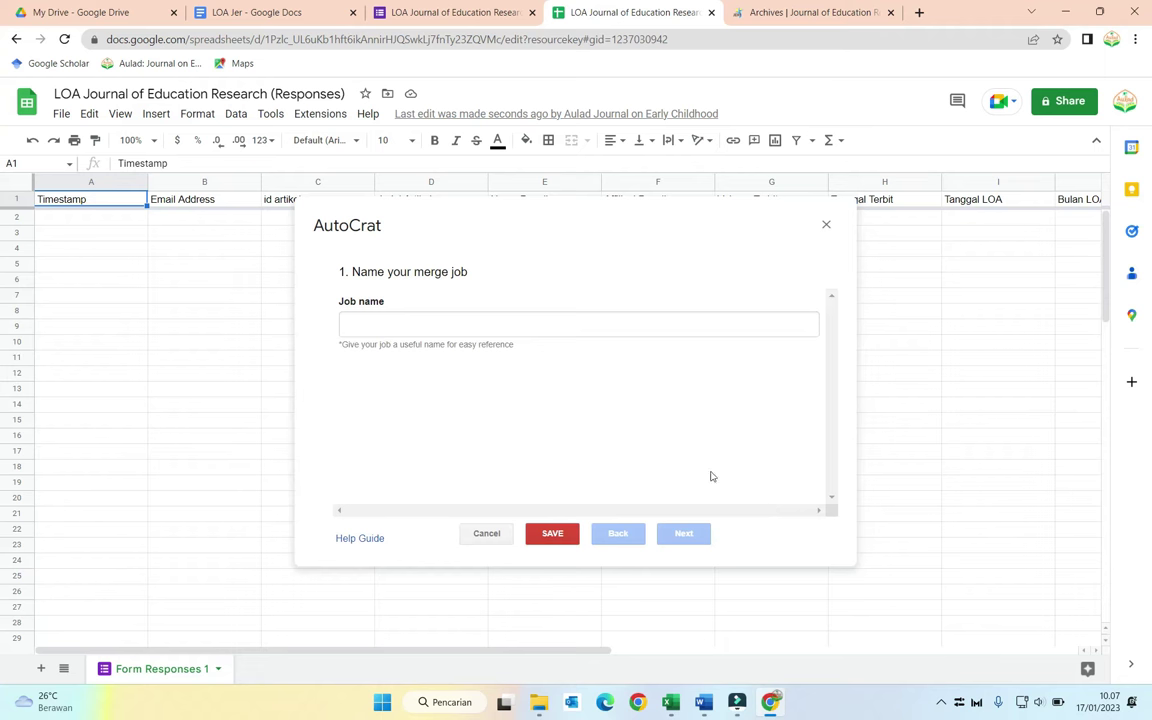
left_click(404, 333)
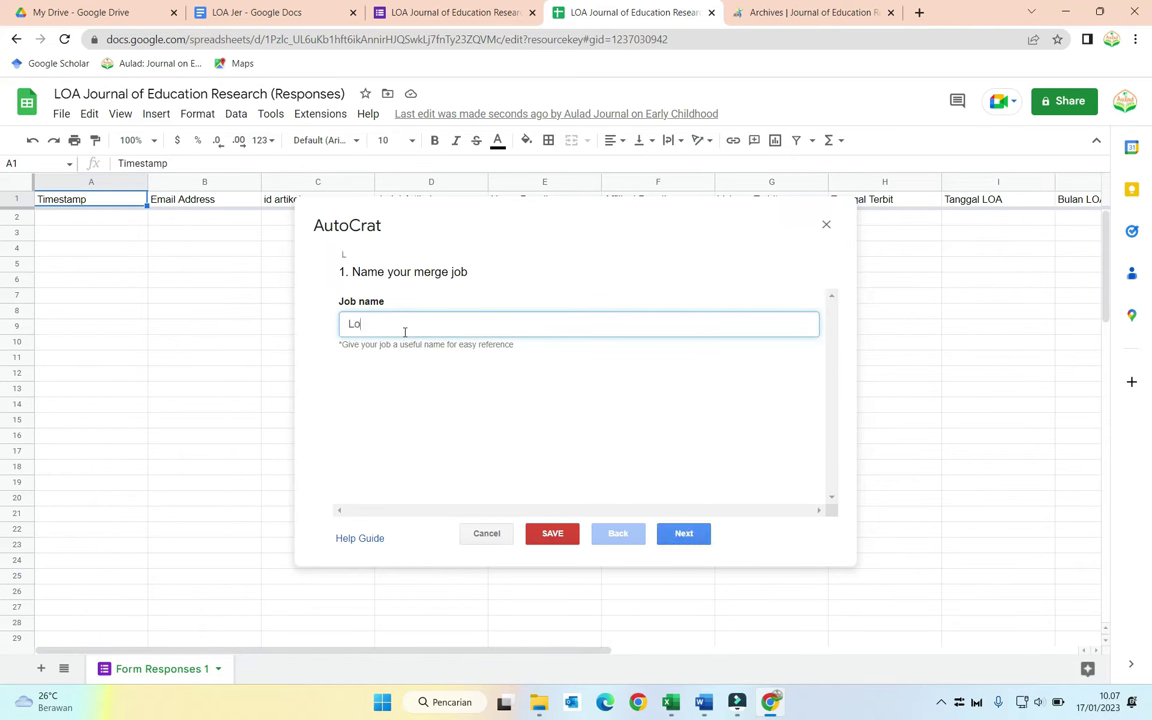
type("LoA Journal of education Research")
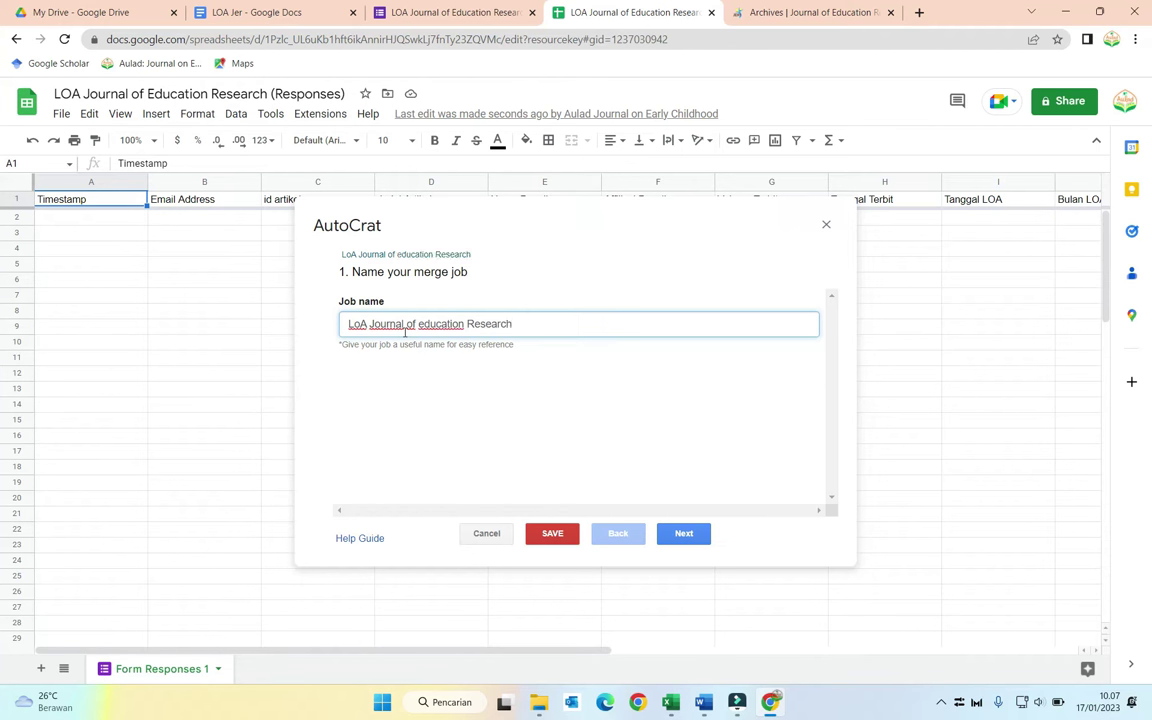
left_click(690, 534)
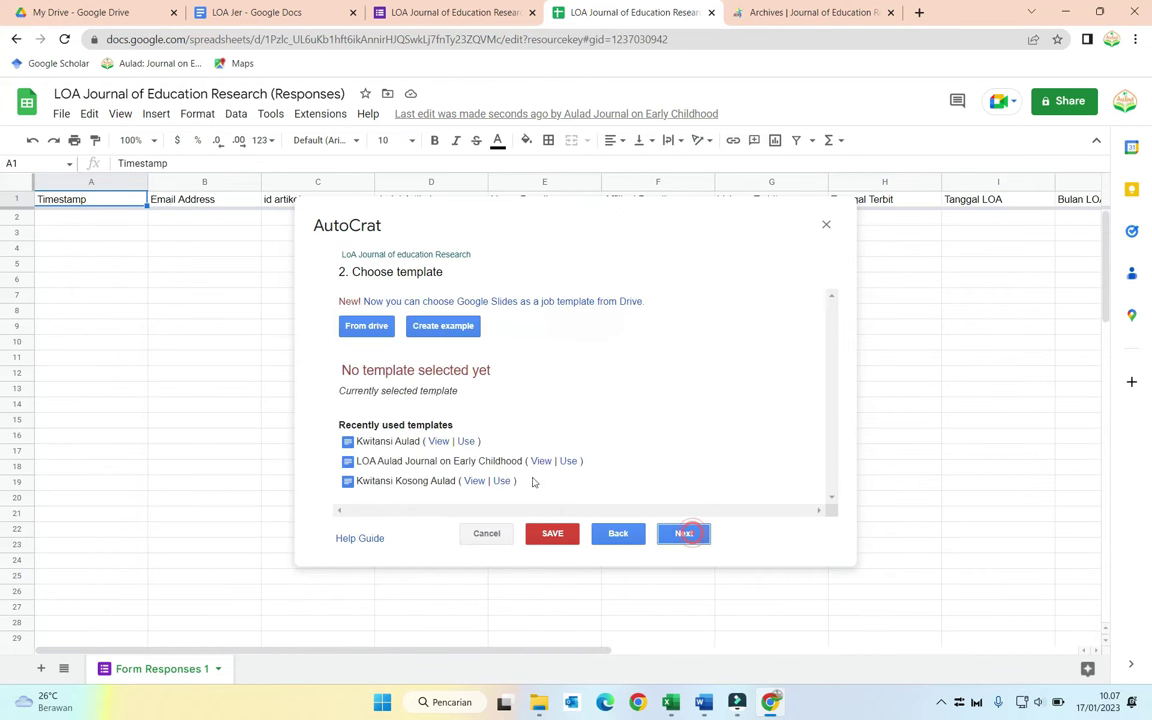
Step: Select the LOA Jer Drive document as the merge template and continue to tag mapping
left_click(366, 326)
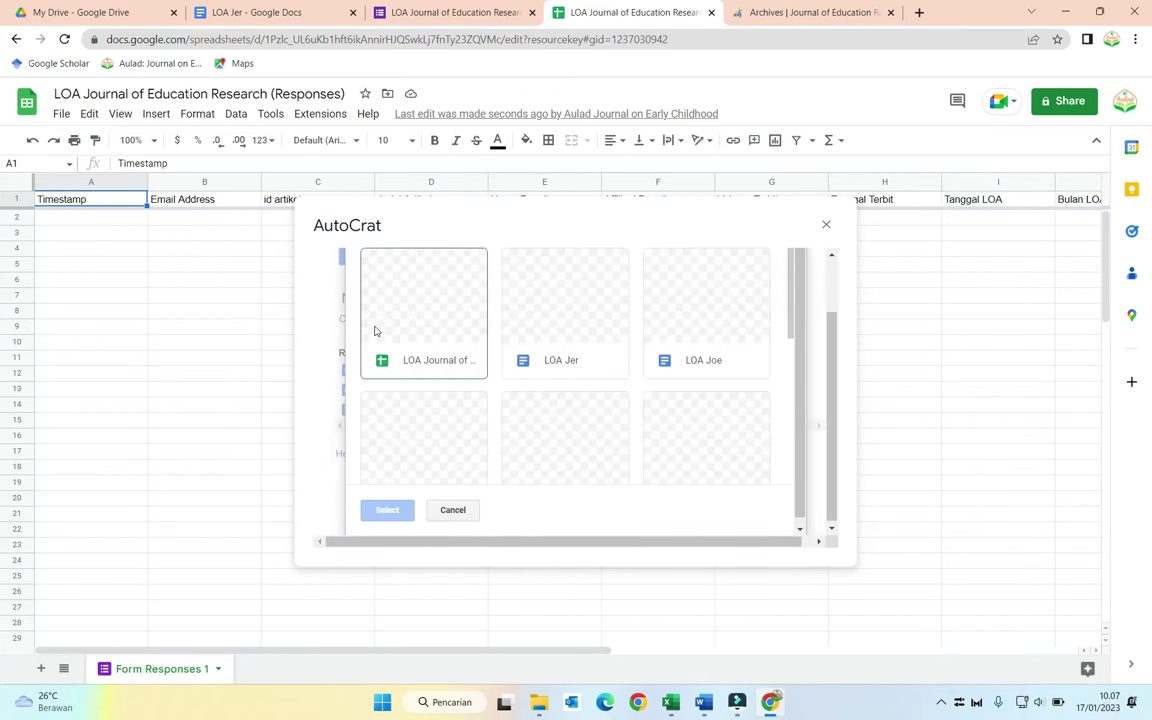
left_click(563, 315)
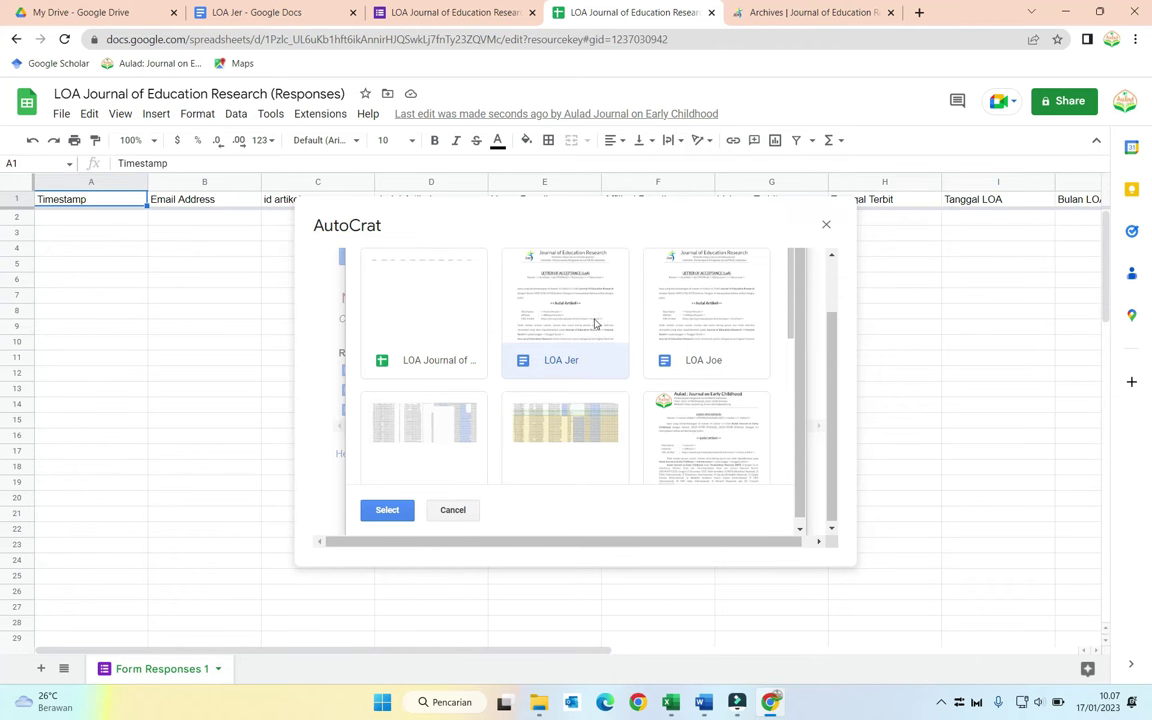
left_click(387, 510)
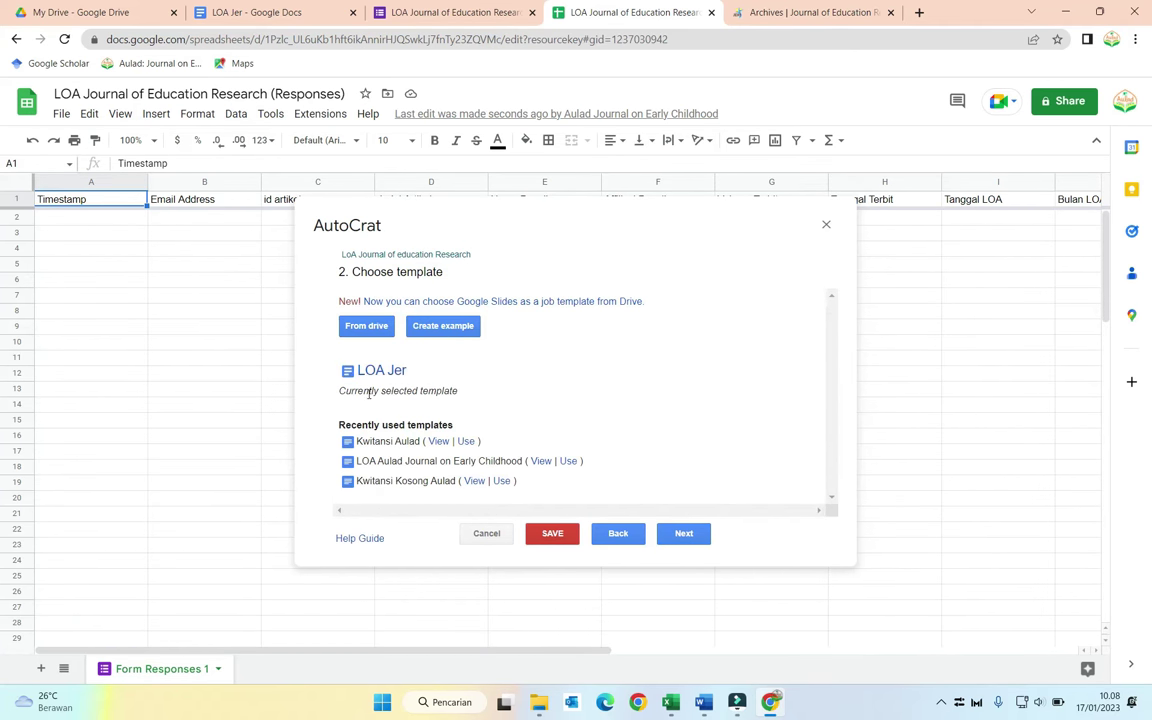
left_click(676, 535)
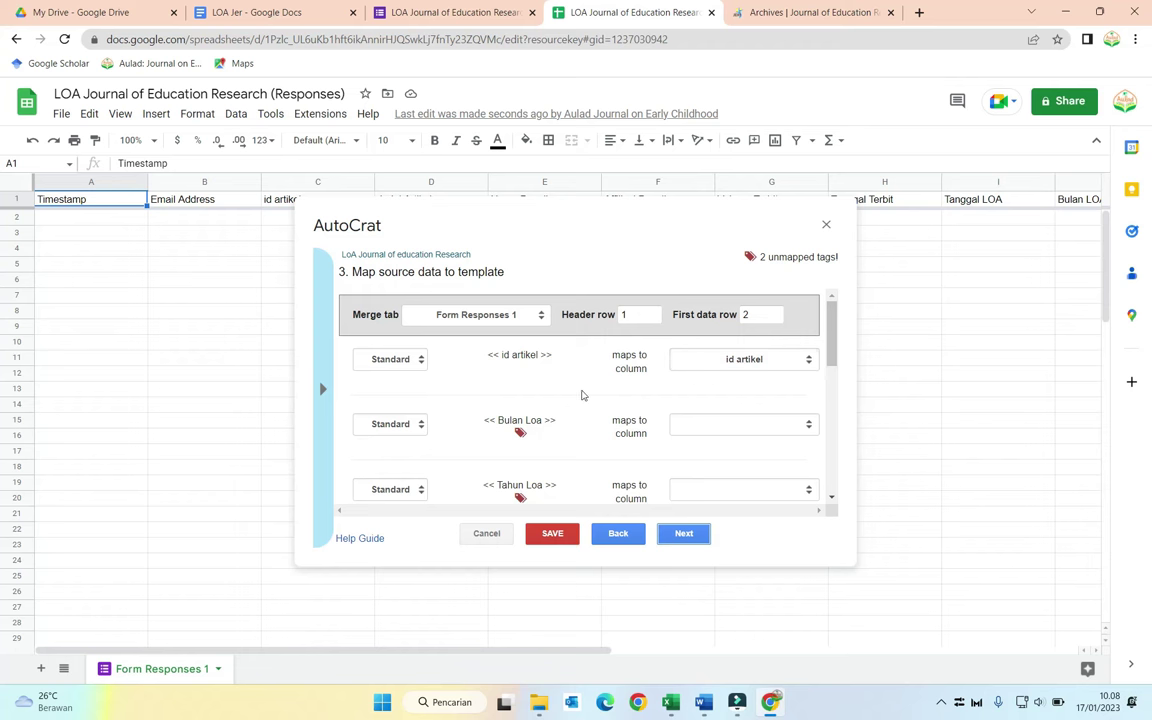
left_click(710, 425)
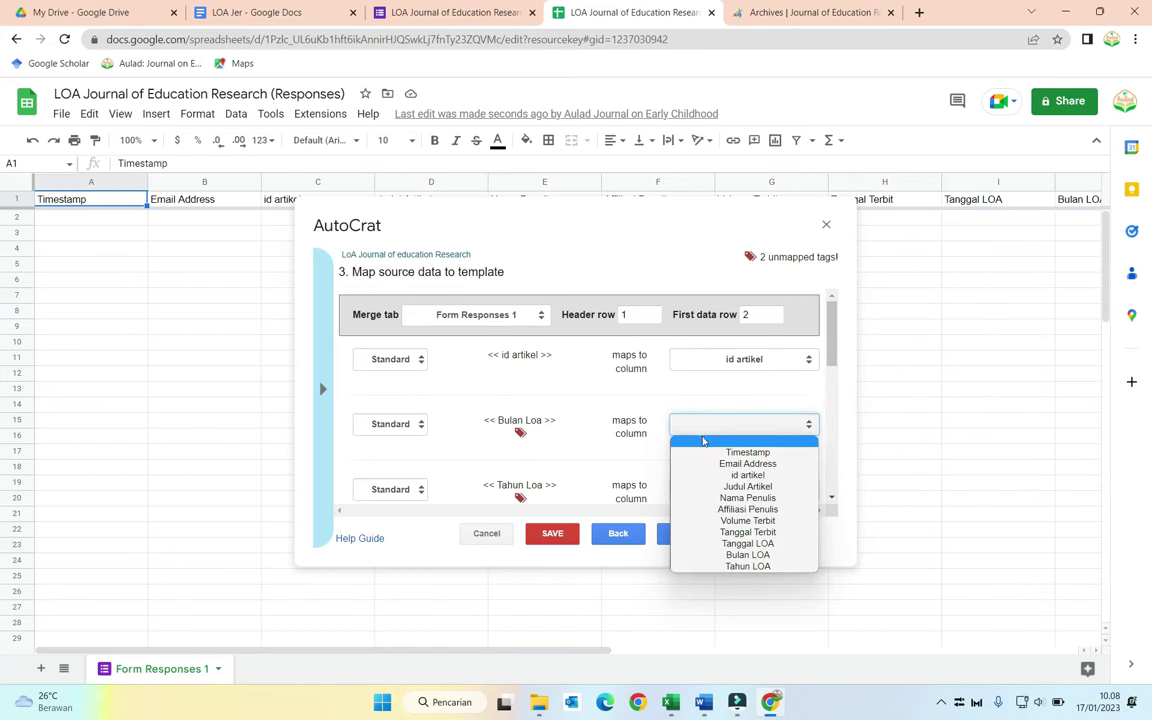
Step: Map Bulan Loa to Bulan LOA and Tahun Loa to Tahun LOA, review all mappings, then continue
left_click(722, 556)
scroll(738, 473, "down", 3)
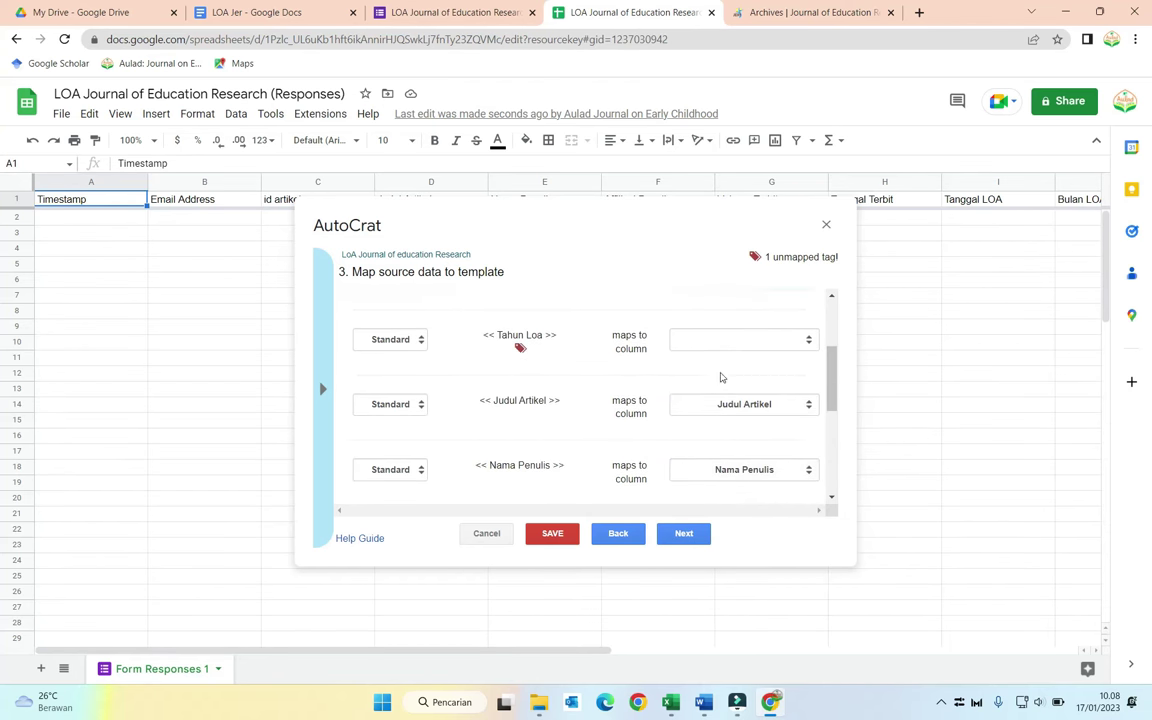
left_click(724, 341)
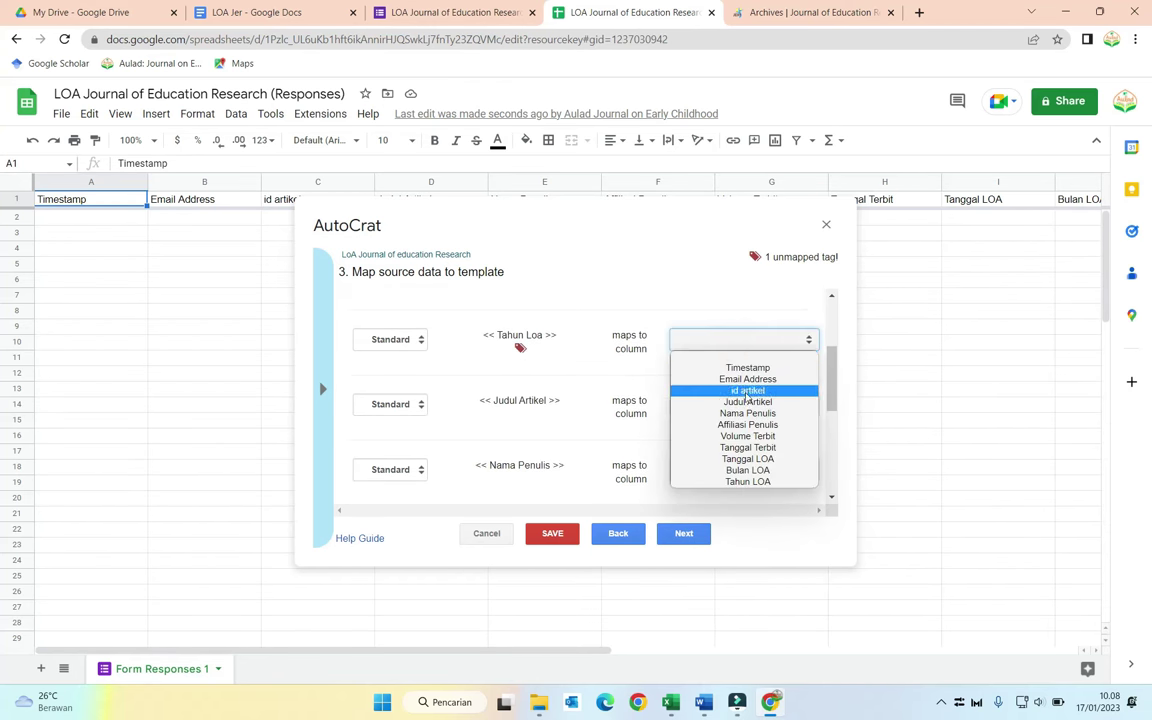
left_click(748, 481)
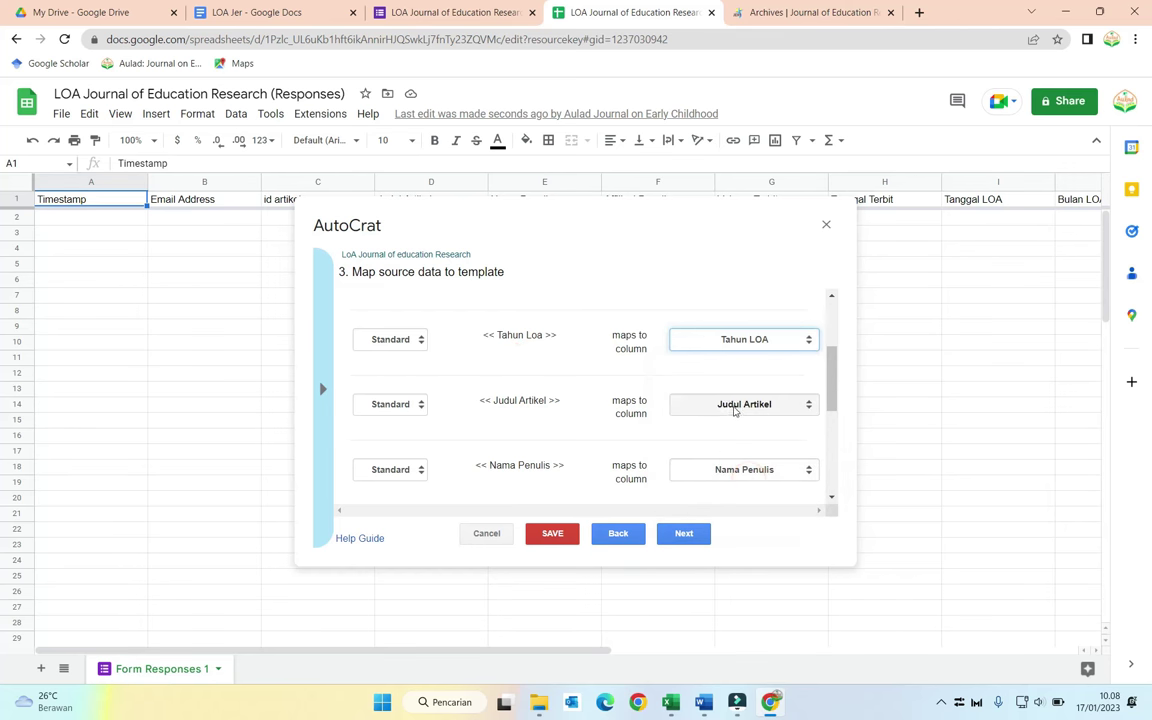
scroll(742, 404, "down", 1)
scroll(742, 404, "down", 3)
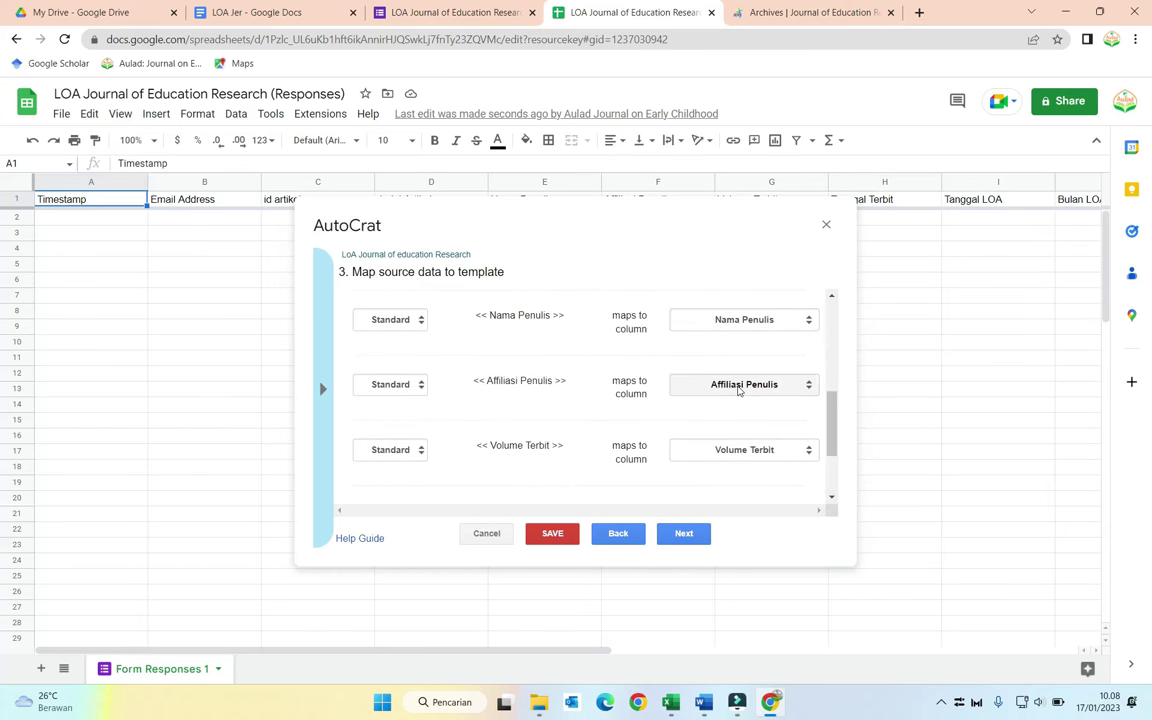
scroll(738, 390, "down", 3)
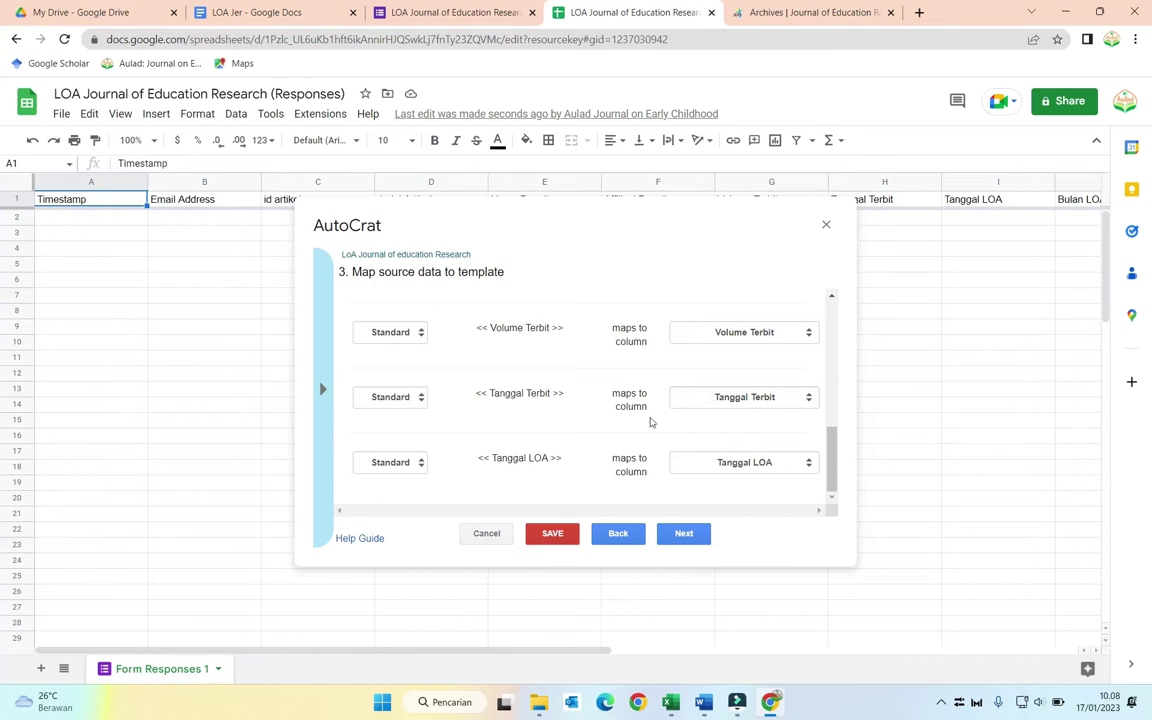
scroll(570, 430, "up", 10)
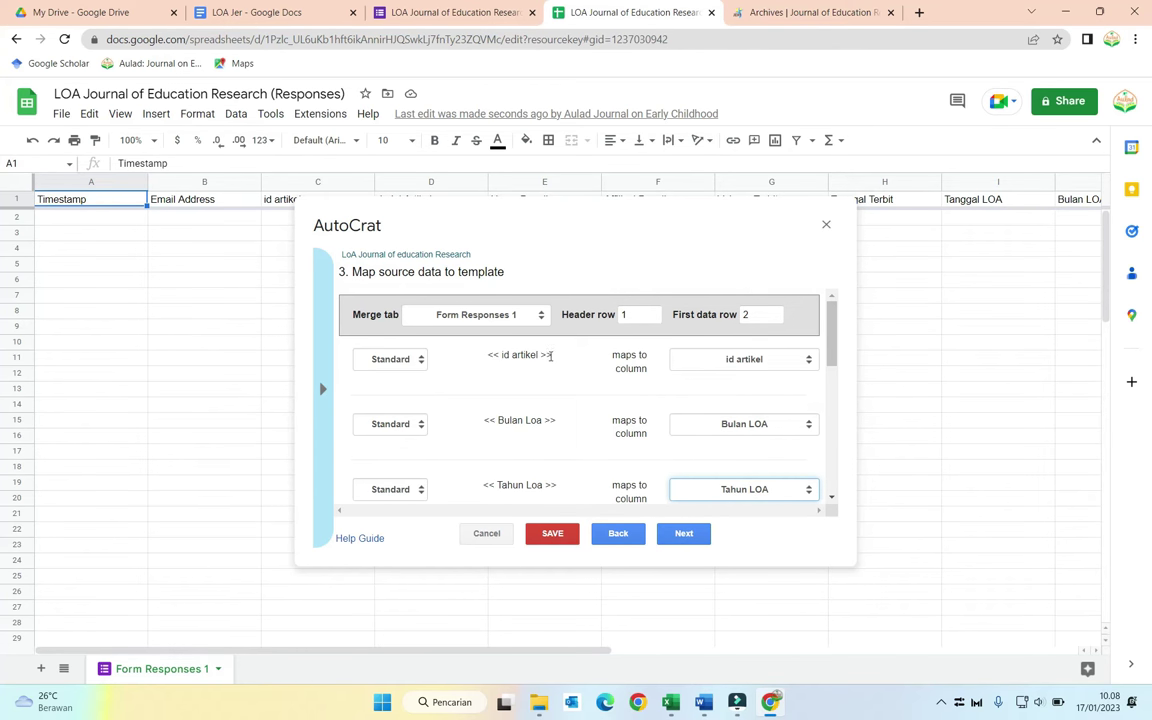
scroll(519, 420, "down", 3)
scroll(519, 420, "down", 1)
scroll(751, 403, "up", 4)
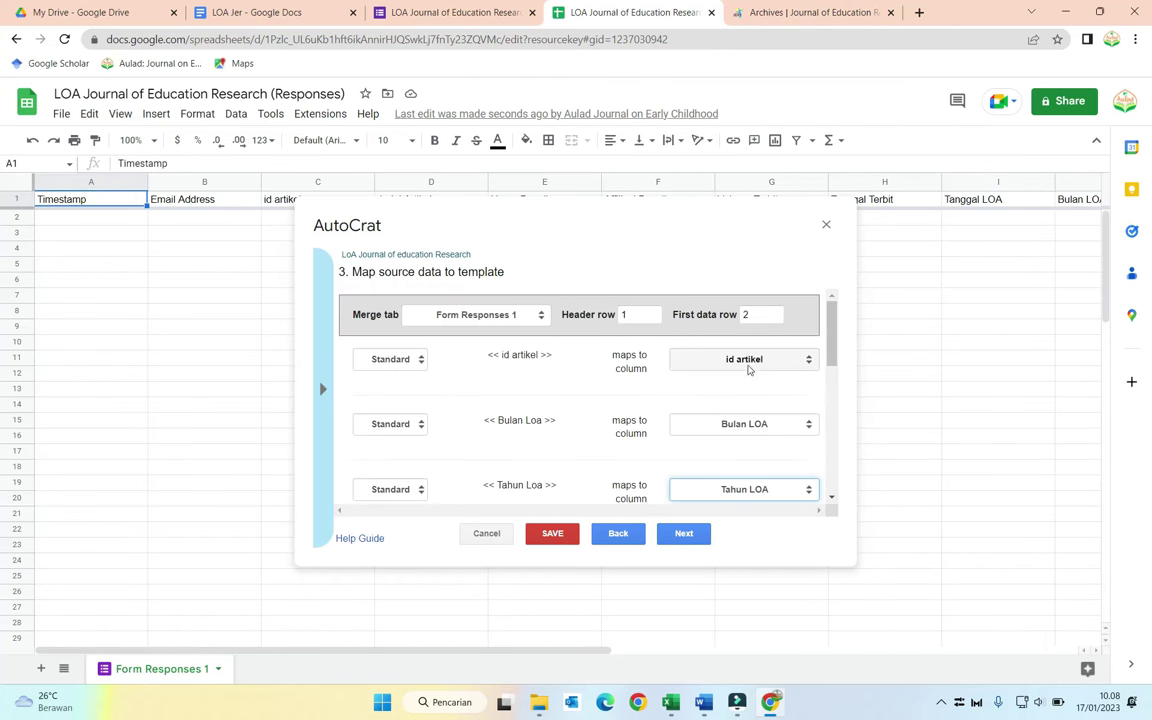
scroll(745, 414, "down", 5)
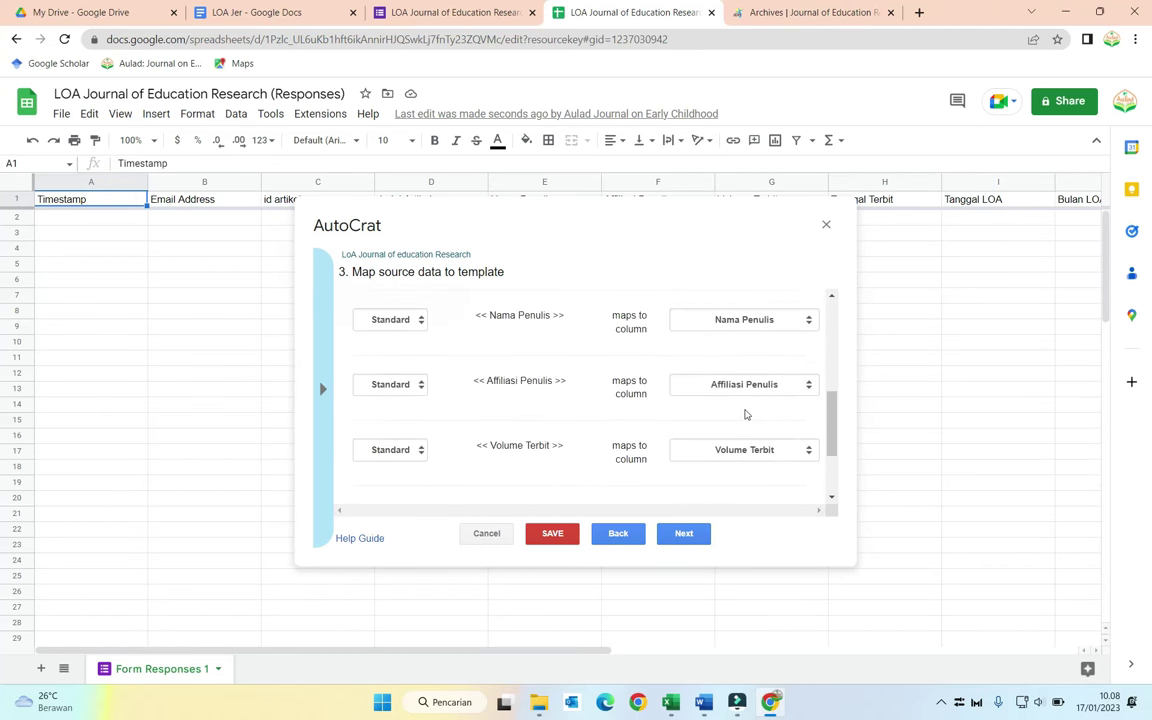
scroll(745, 414, "down", 3)
left_click(684, 534)
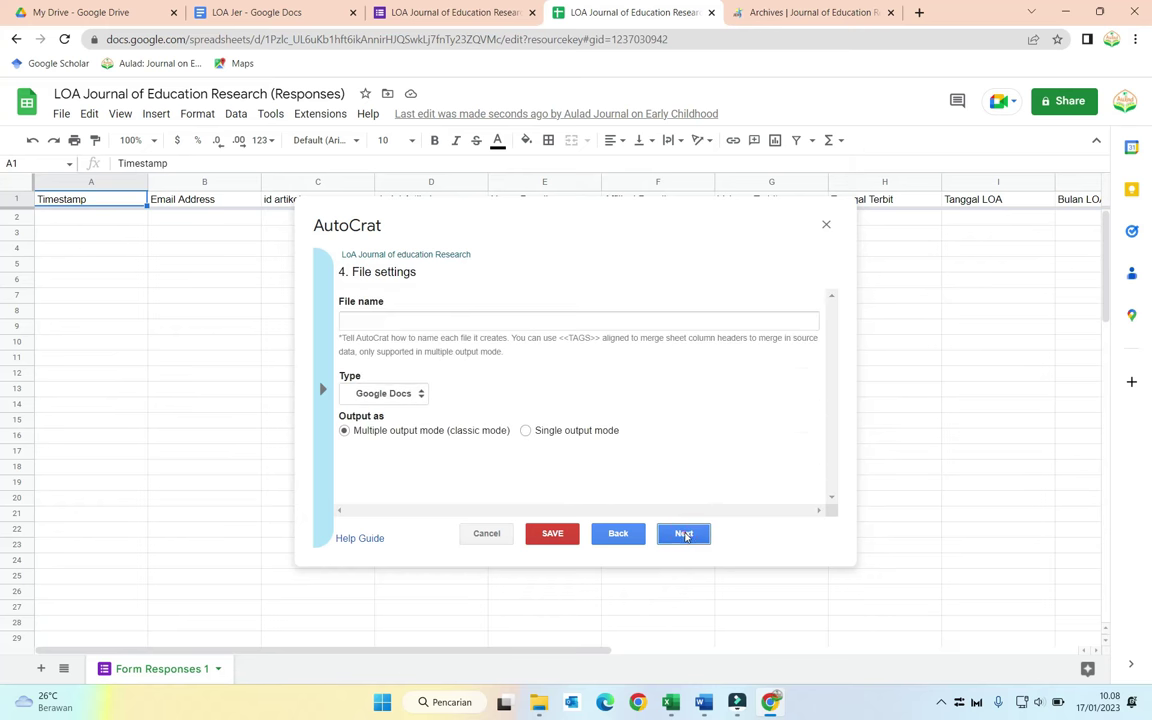
Step: Name output files '<<id artikel>> <<Nama Lengkap>>', set the type to PDF, and continue
left_click(460, 320)
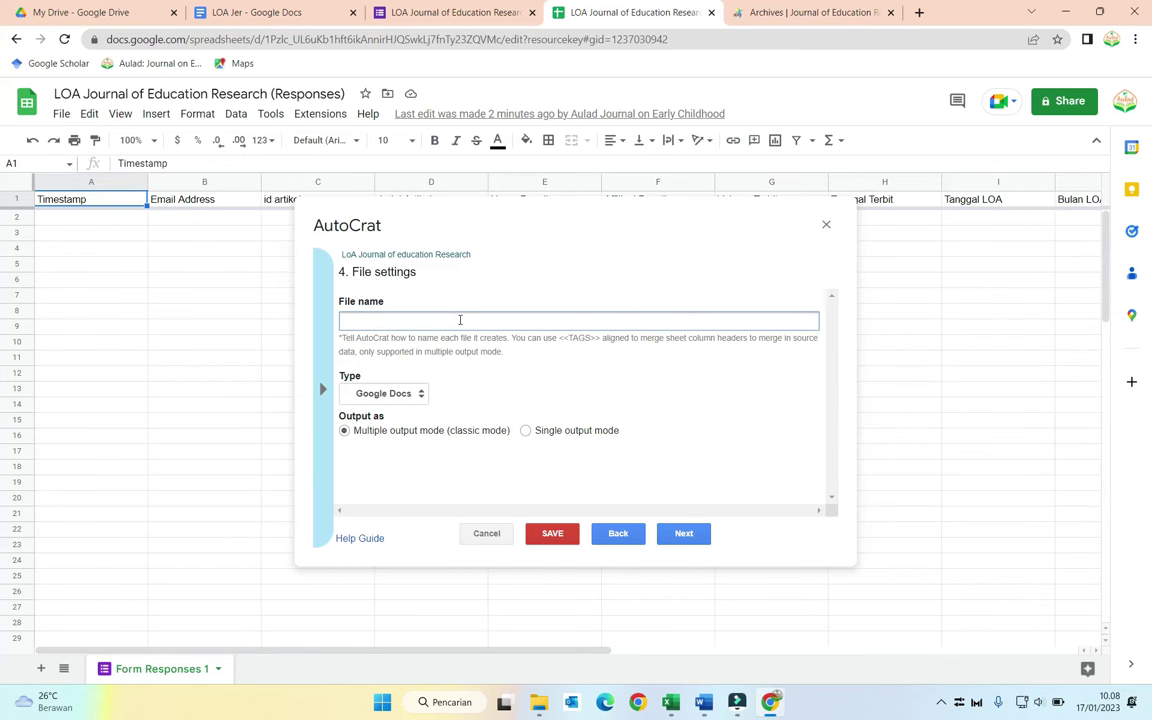
type("<<id artikel>> <<Nama Len")
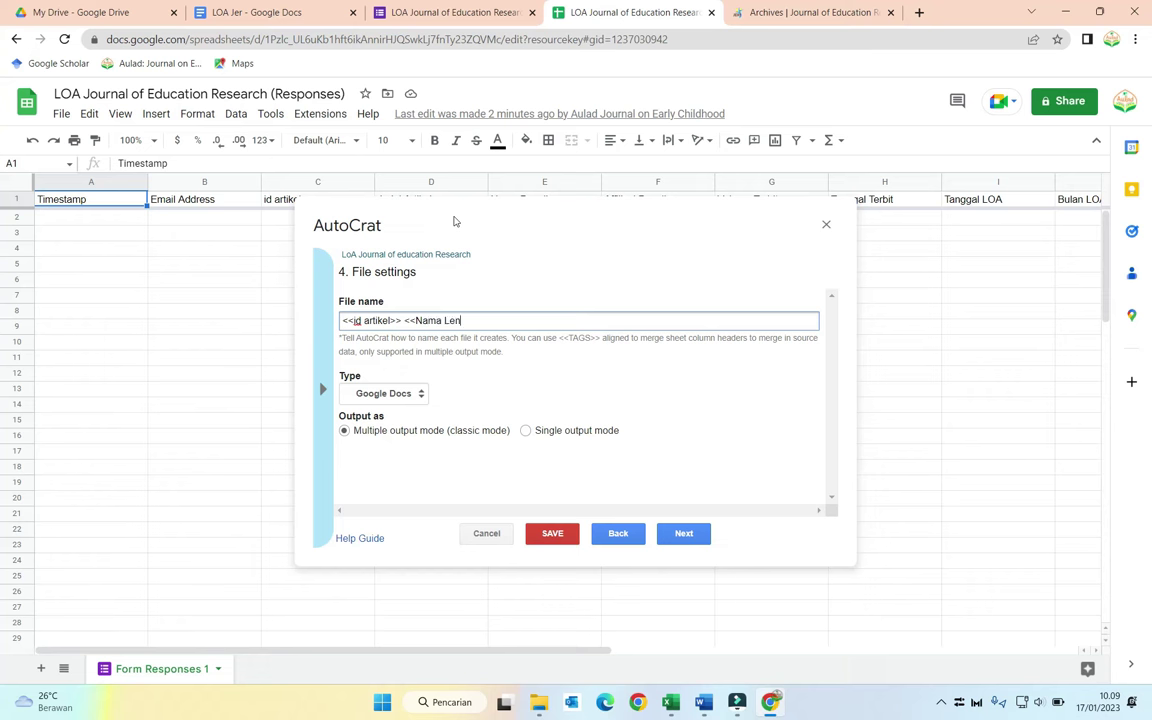
type("gkap>>")
left_click(410, 394)
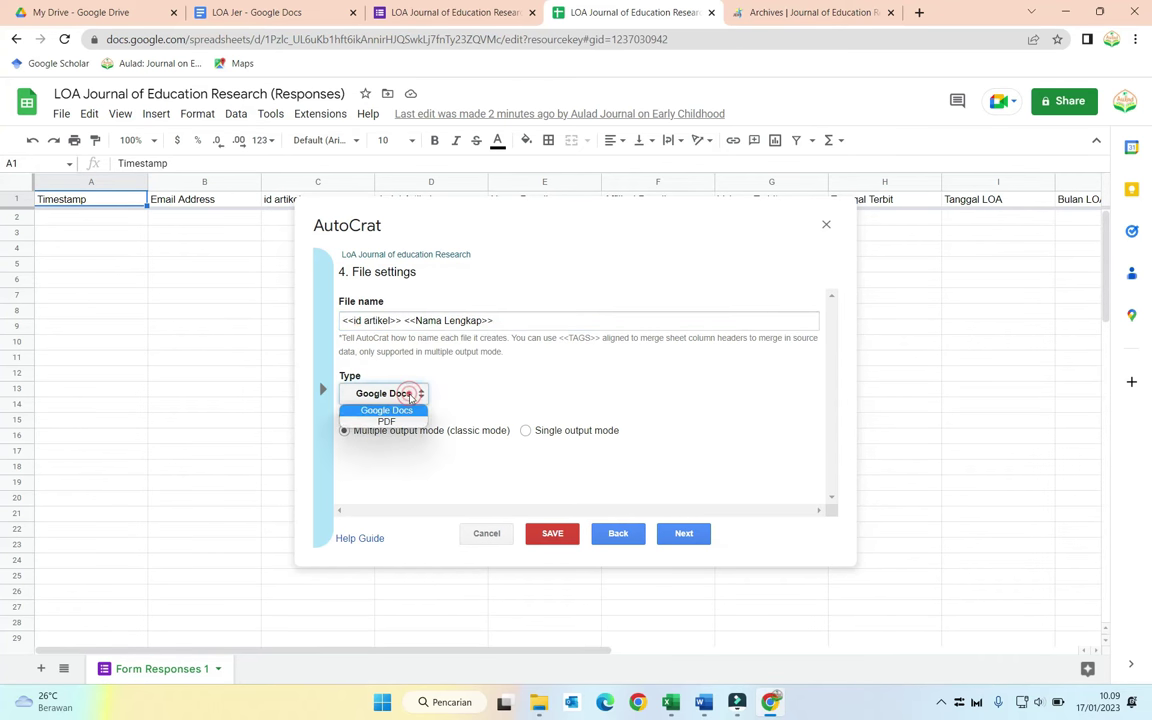
left_click(397, 420)
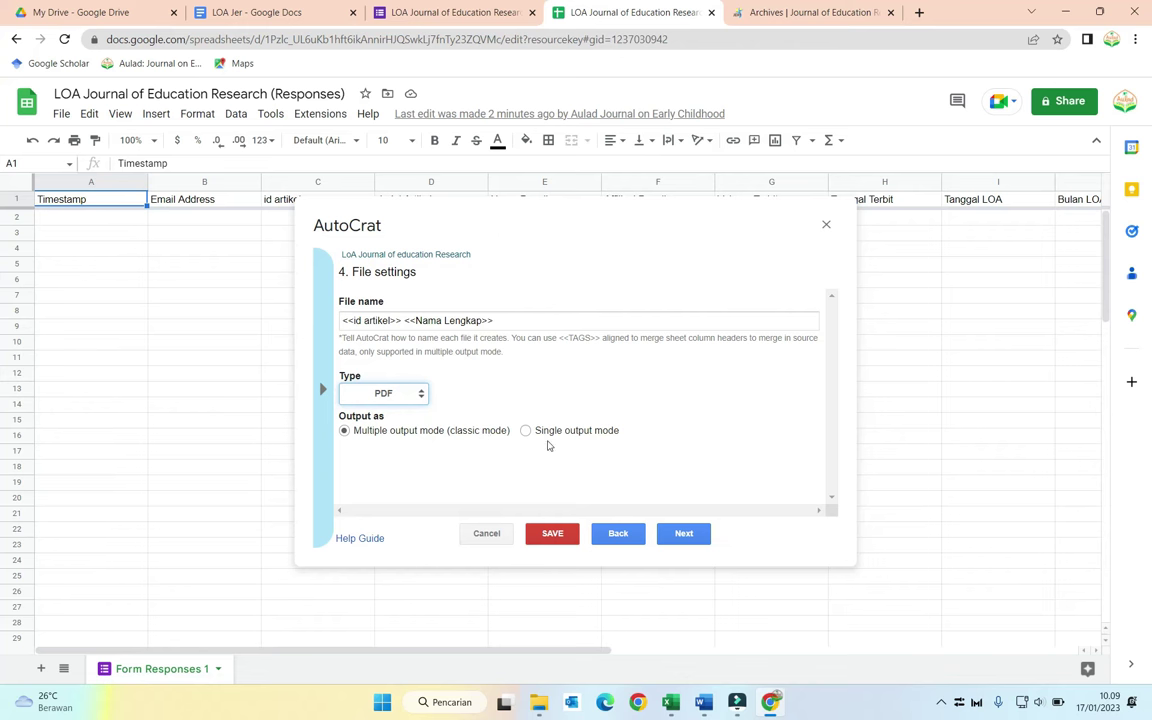
left_click(683, 533)
mouse_move(373, 319)
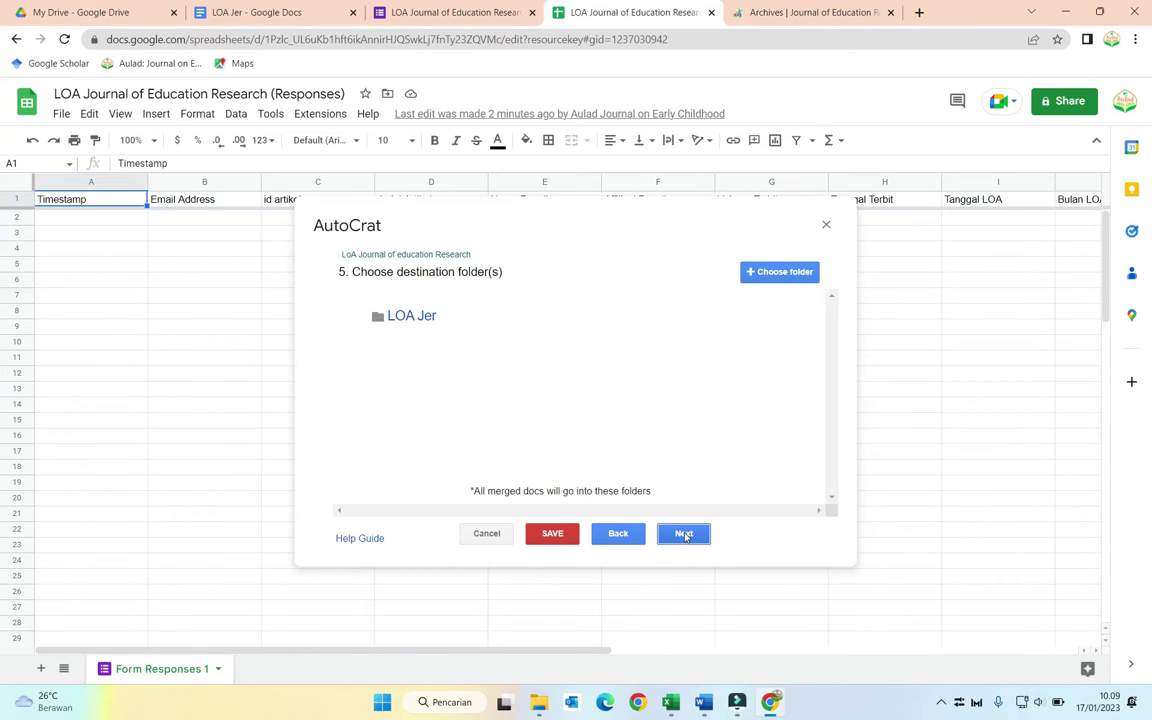
Step: Keep LOA Jer as destination, skip the optional folder and condition steps, and set Share doc to Yes
left_click(685, 535)
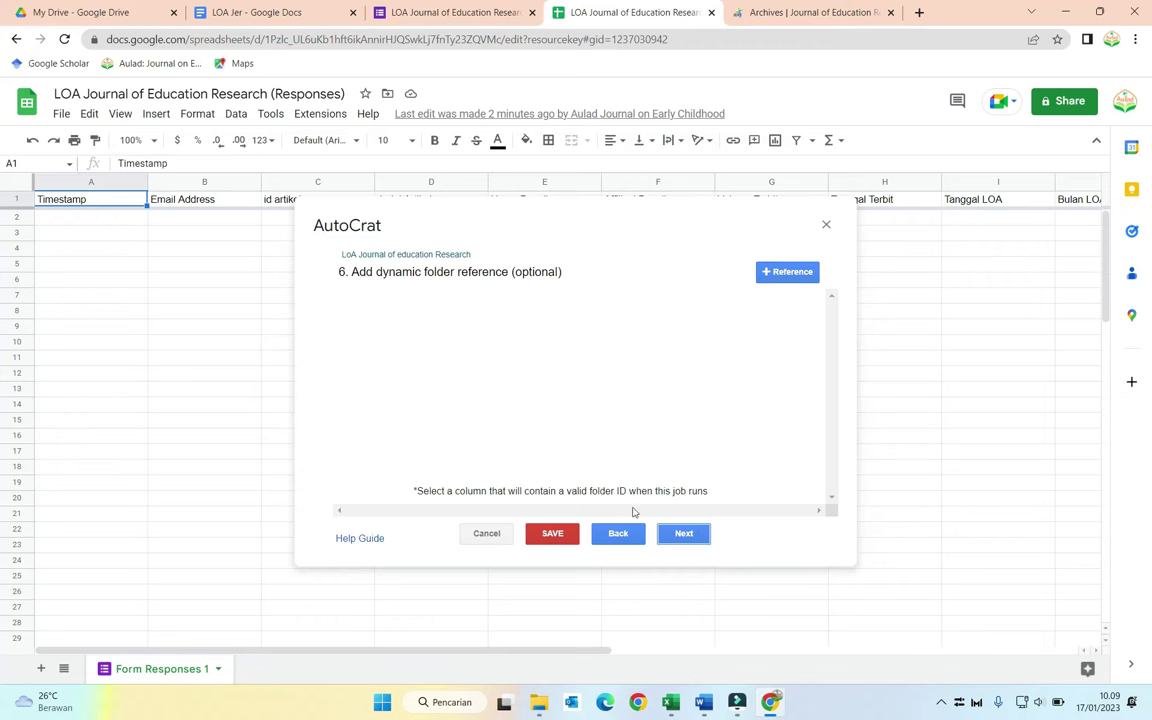
left_click(683, 534)
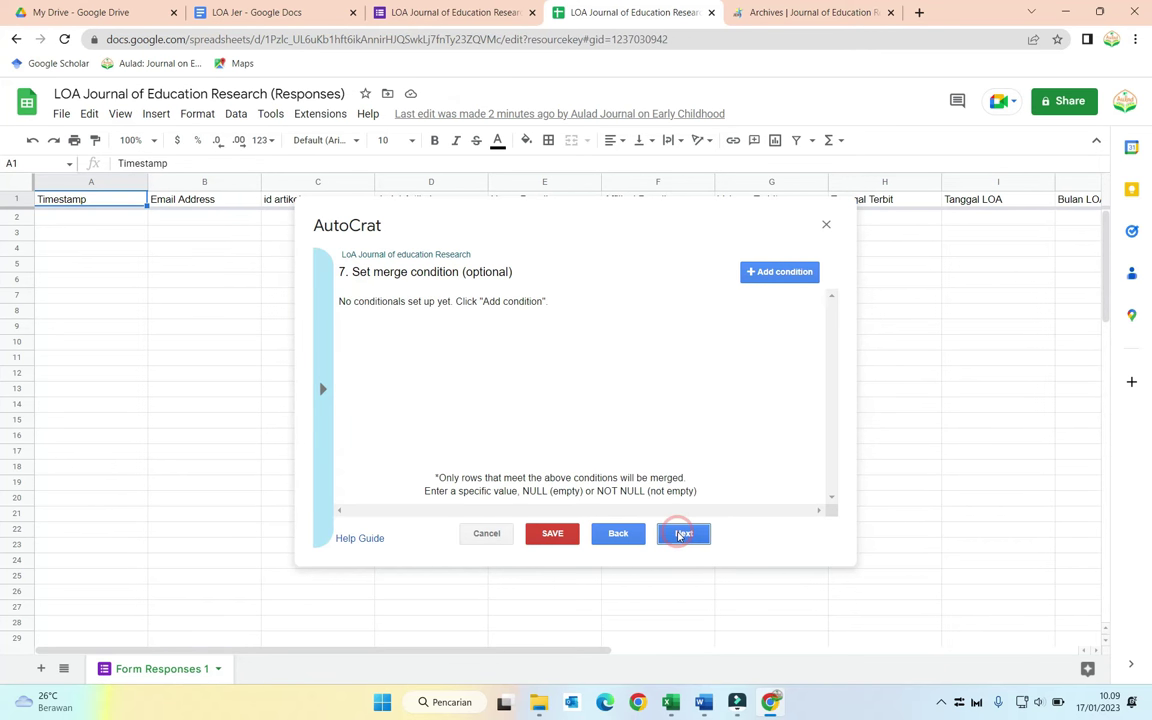
left_click(683, 534)
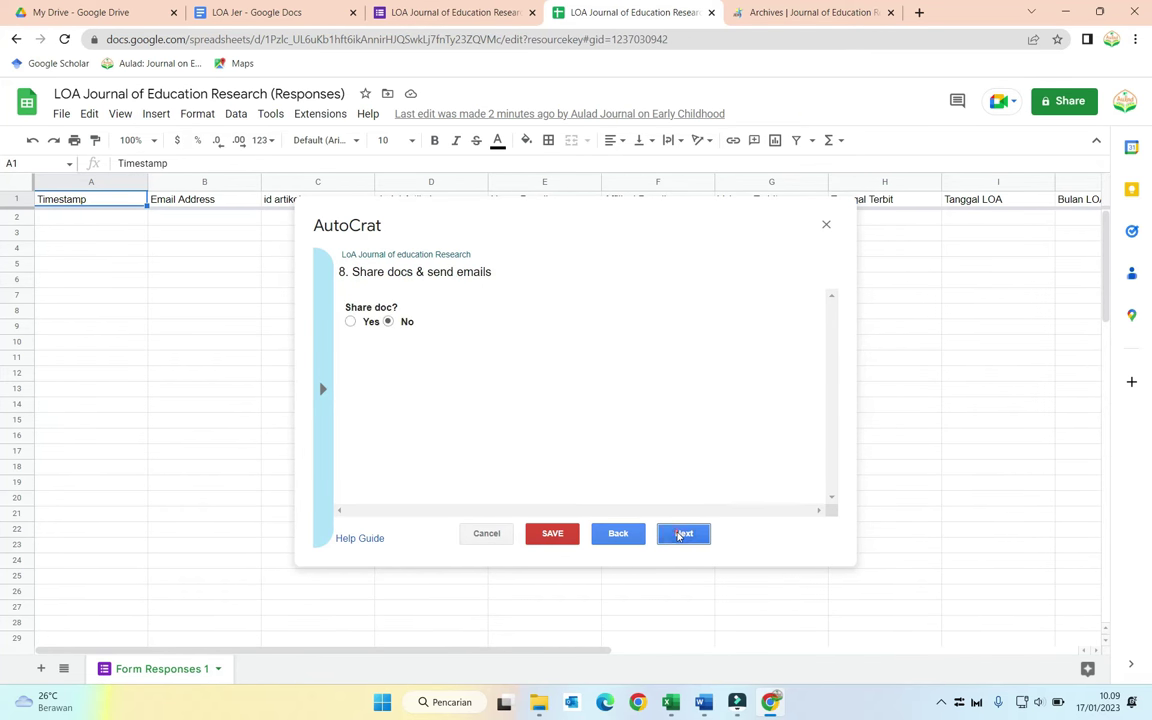
left_click(350, 322)
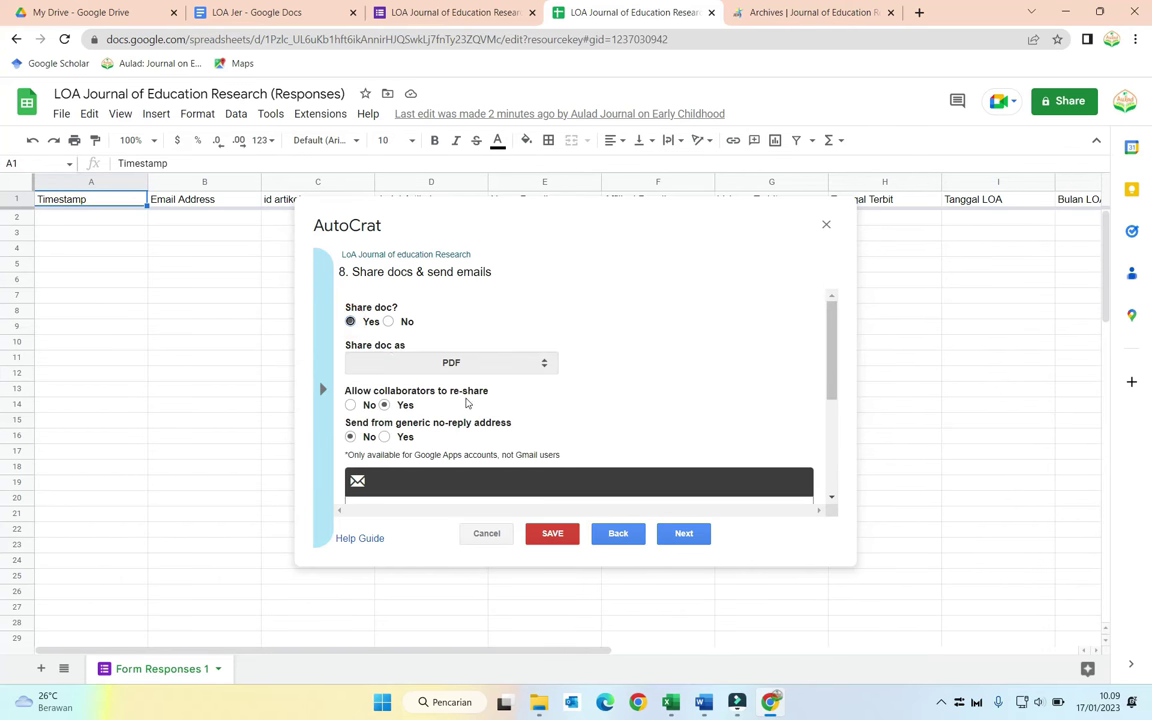
scroll(450, 400, "down", 1)
Step: Address the email to <<Email Address>> and enter the sender's reply-to e-mail address
left_click(409, 437)
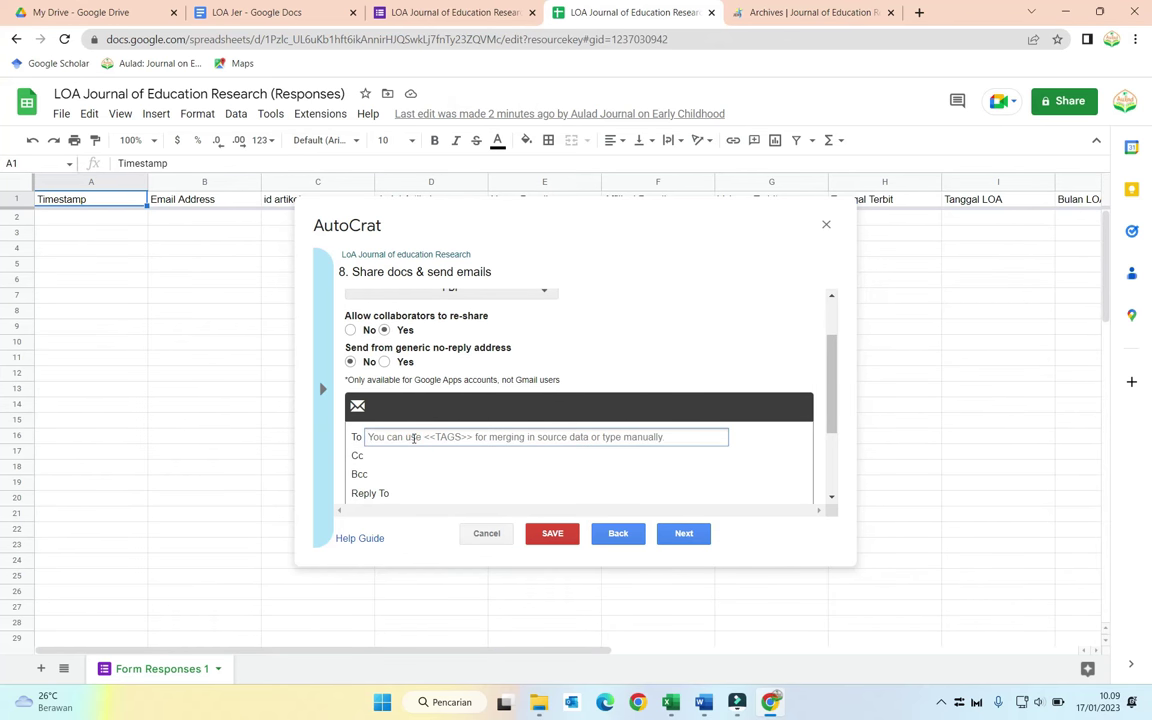
type("<<E")
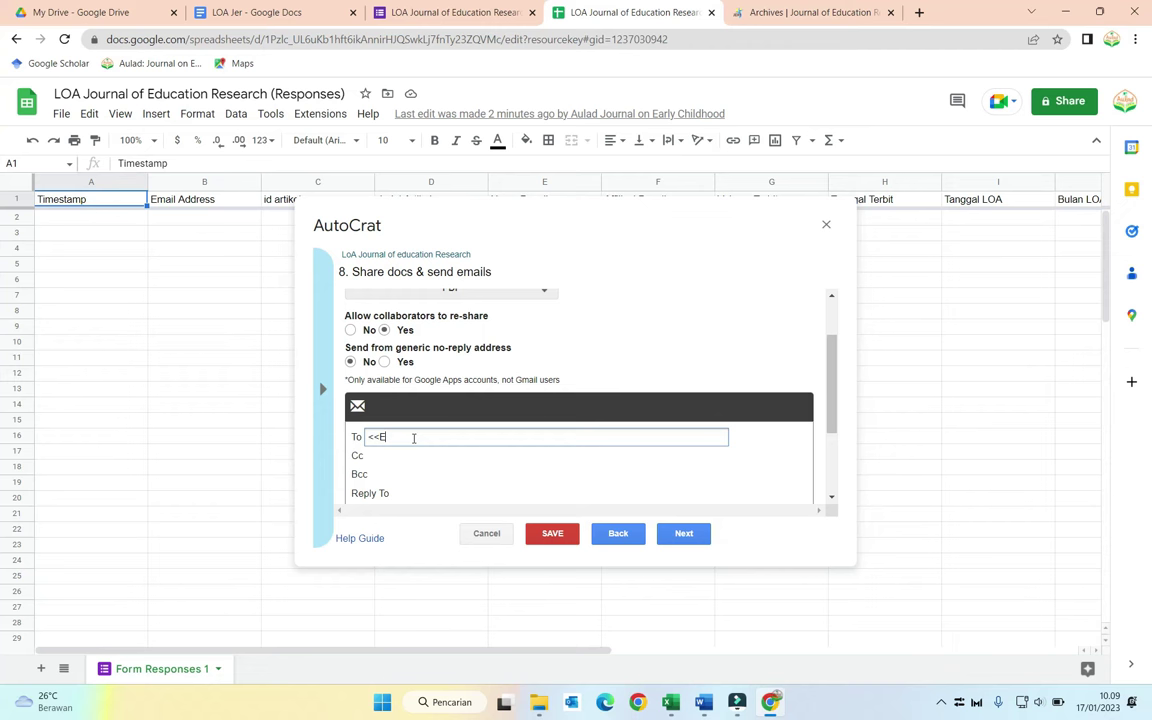
type("mail Address>>")
left_click(409, 493)
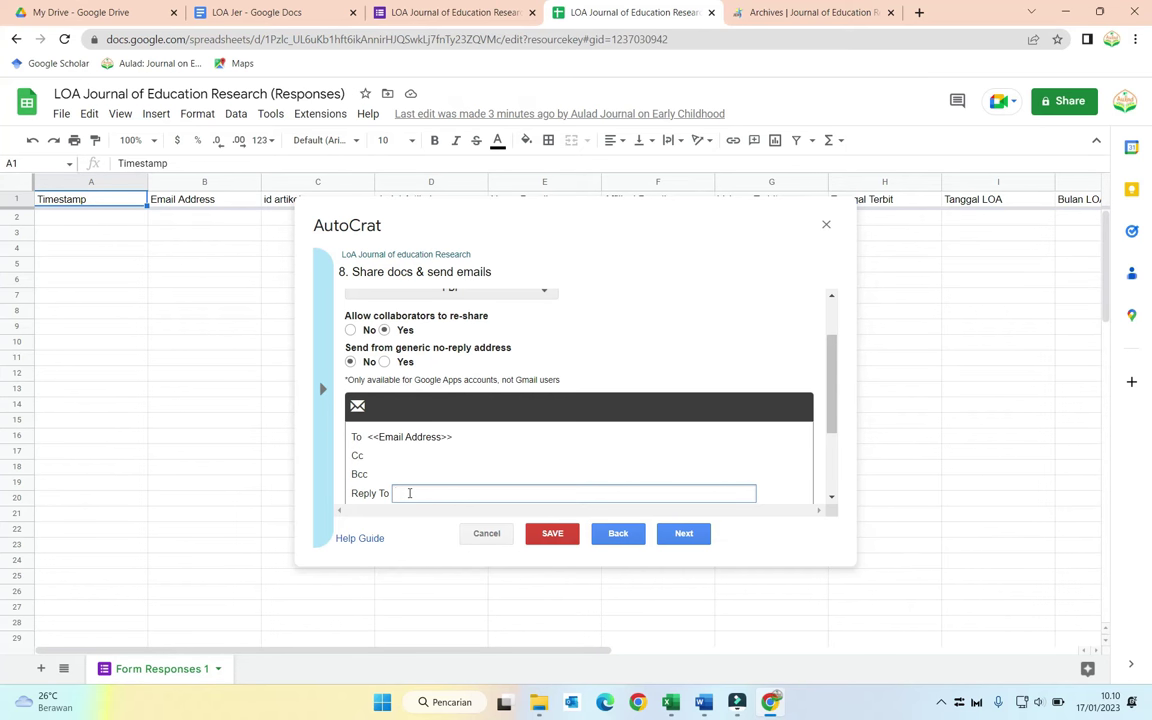
type("<<")
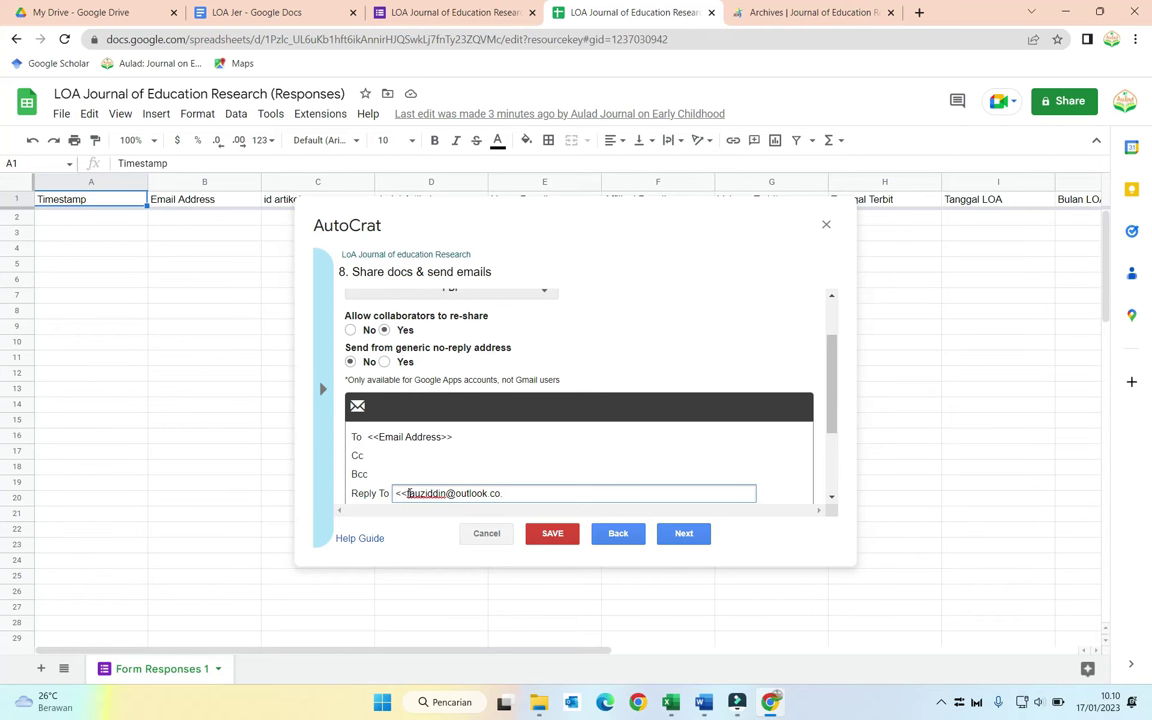
scroll(490, 470, "down", 1)
Step: Set the email subject to 'Loa Artikel <<Nama Lengkap>>' and start the body with 'Kepada Yth. <<Nama Lengkap>>'
left_click(432, 449)
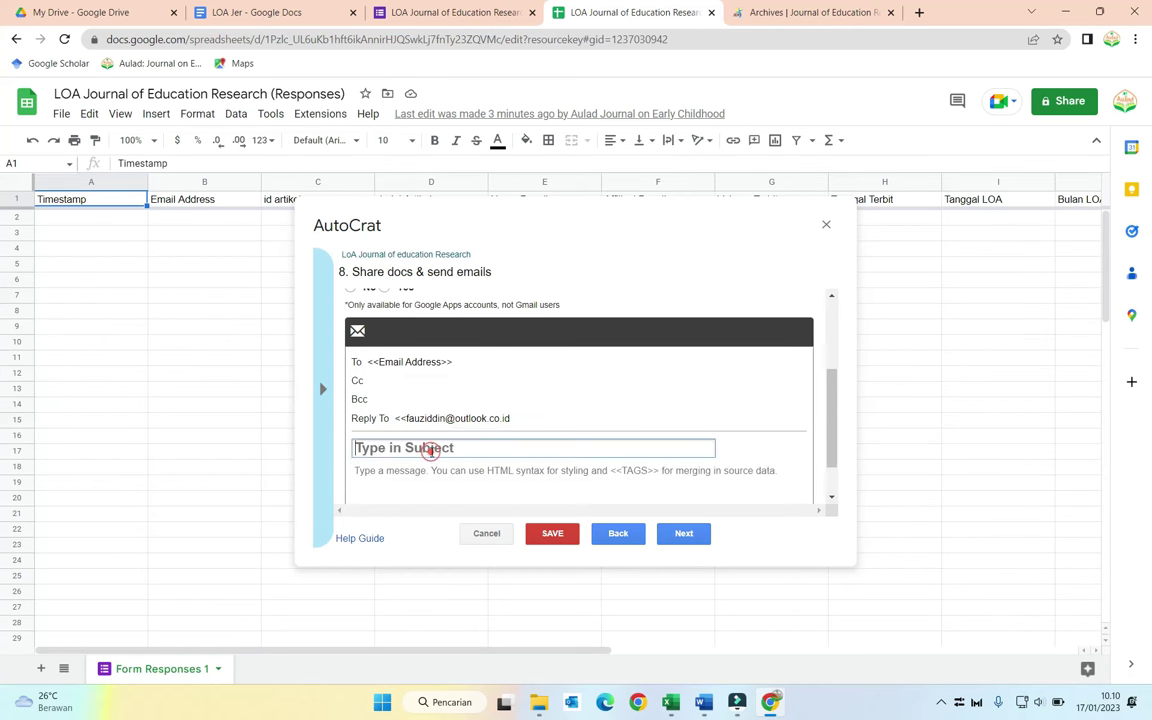
type("Lo")
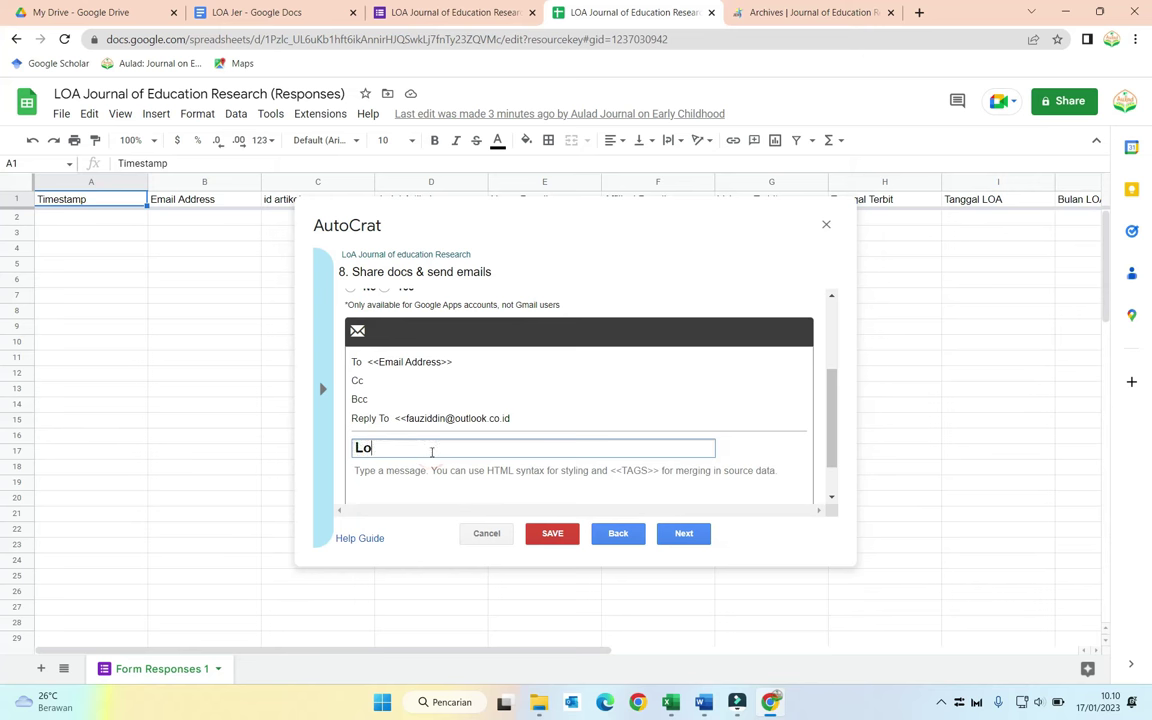
type("a Artikel <<Judul A")
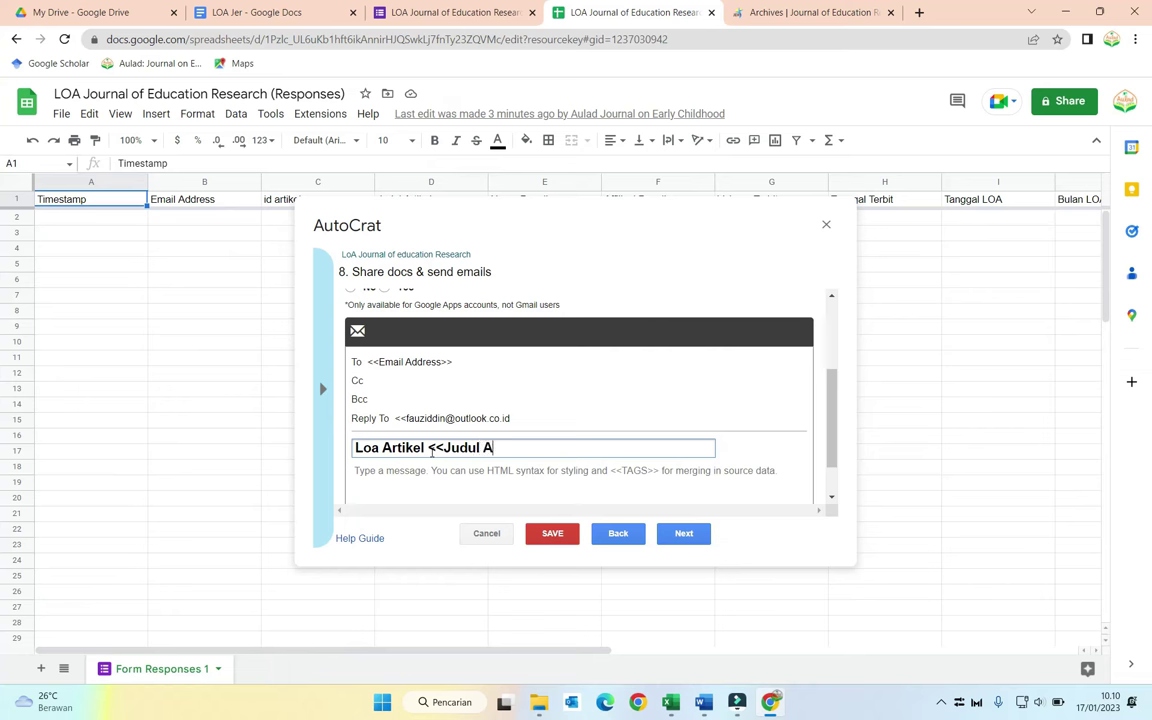
type("rtikel>>")
left_click_drag(443, 447, 522, 448)
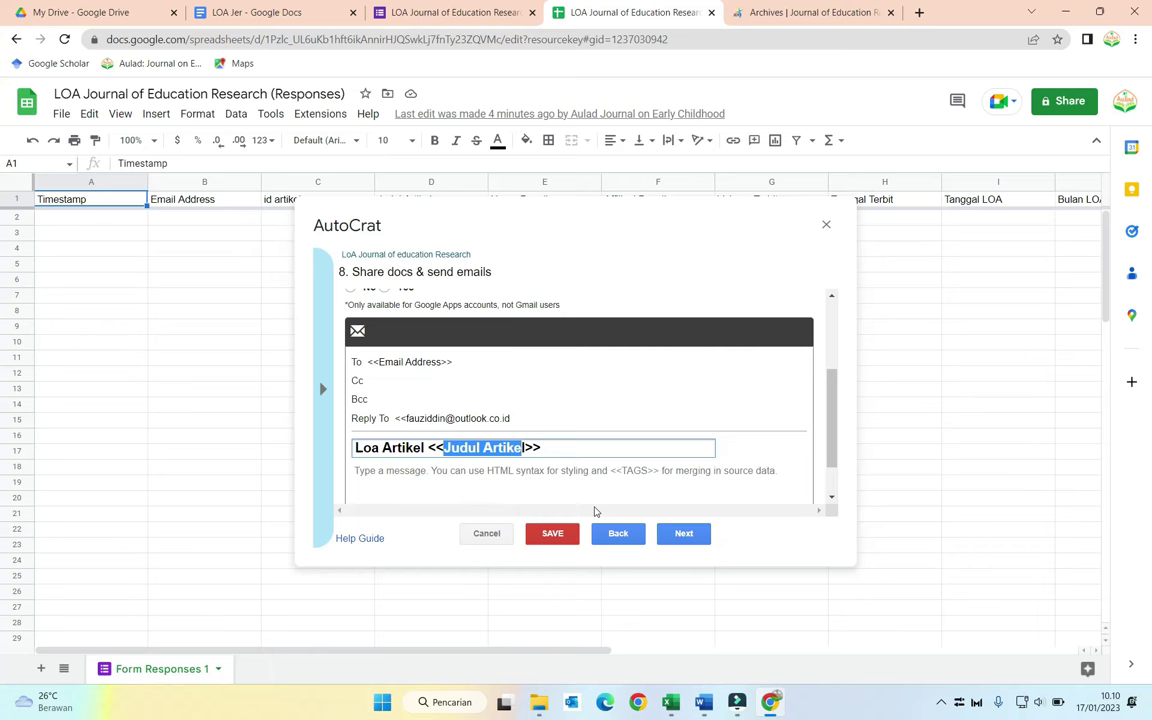
key("BackSpace")
type("Nama Le")
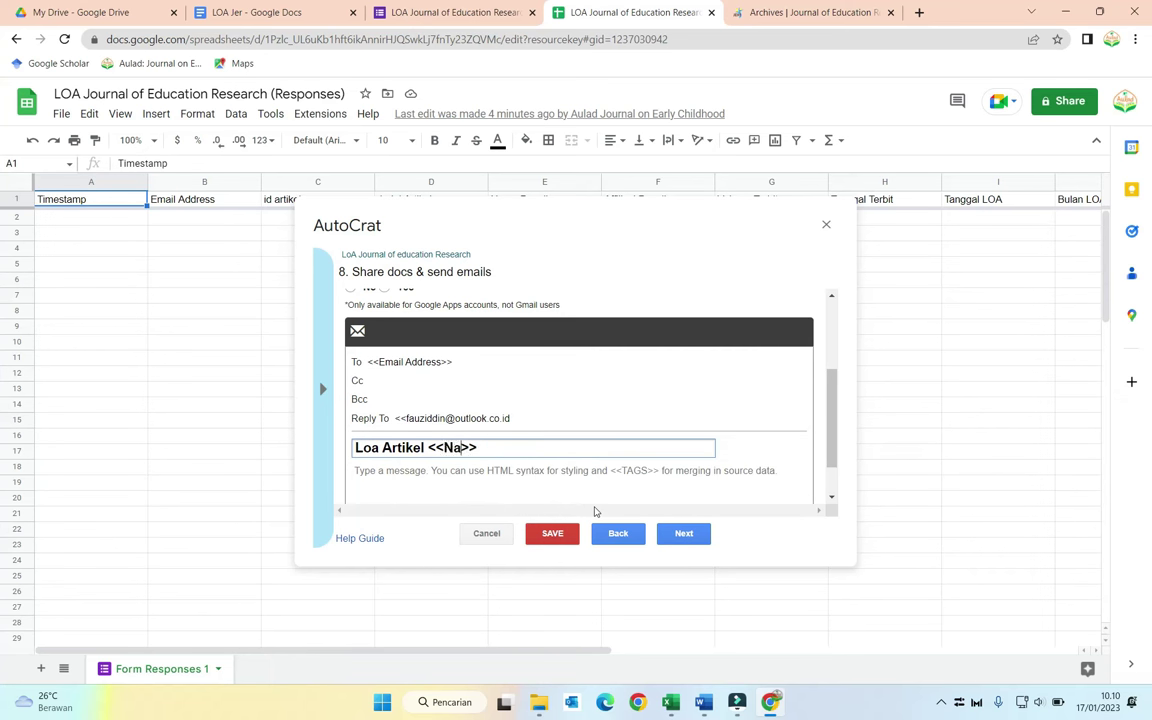
type("ngkap")
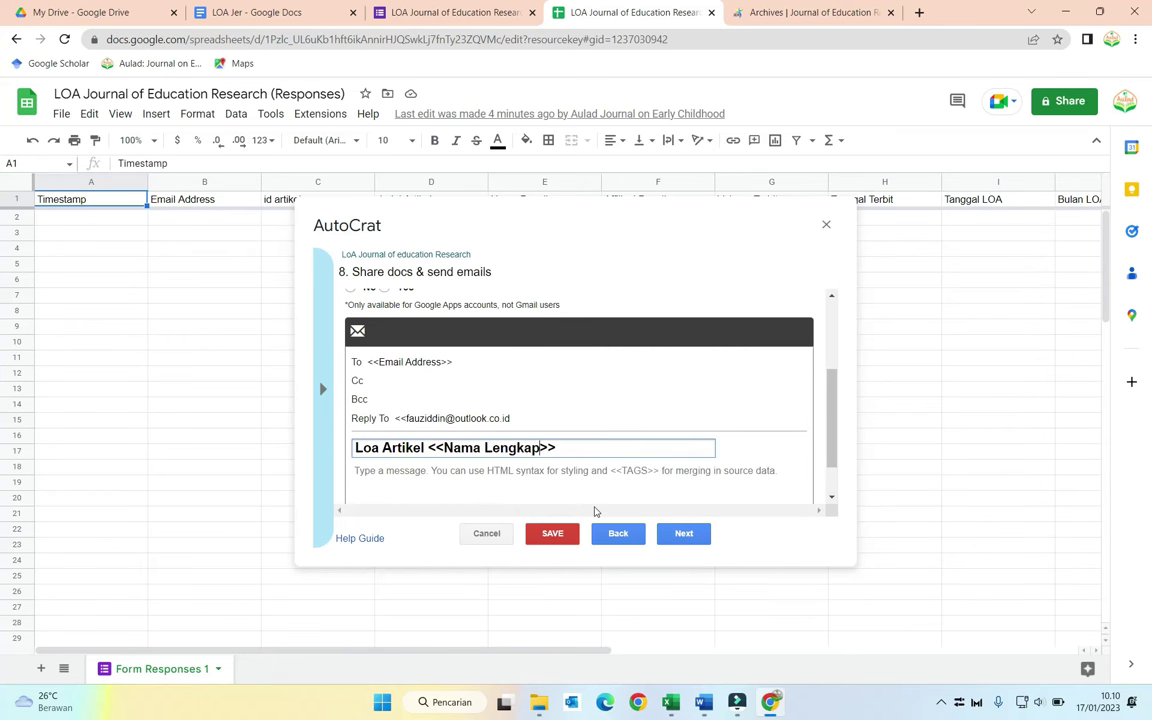
left_click(450, 472)
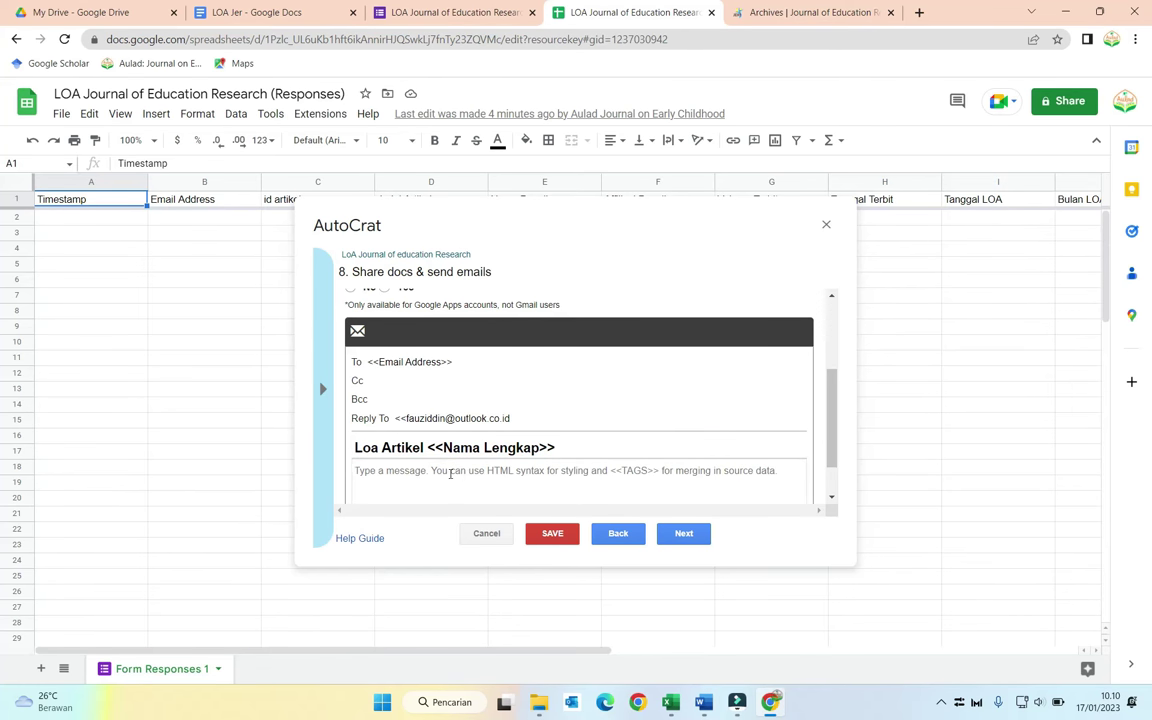
type("Kepada Yth. <<Nama Len")
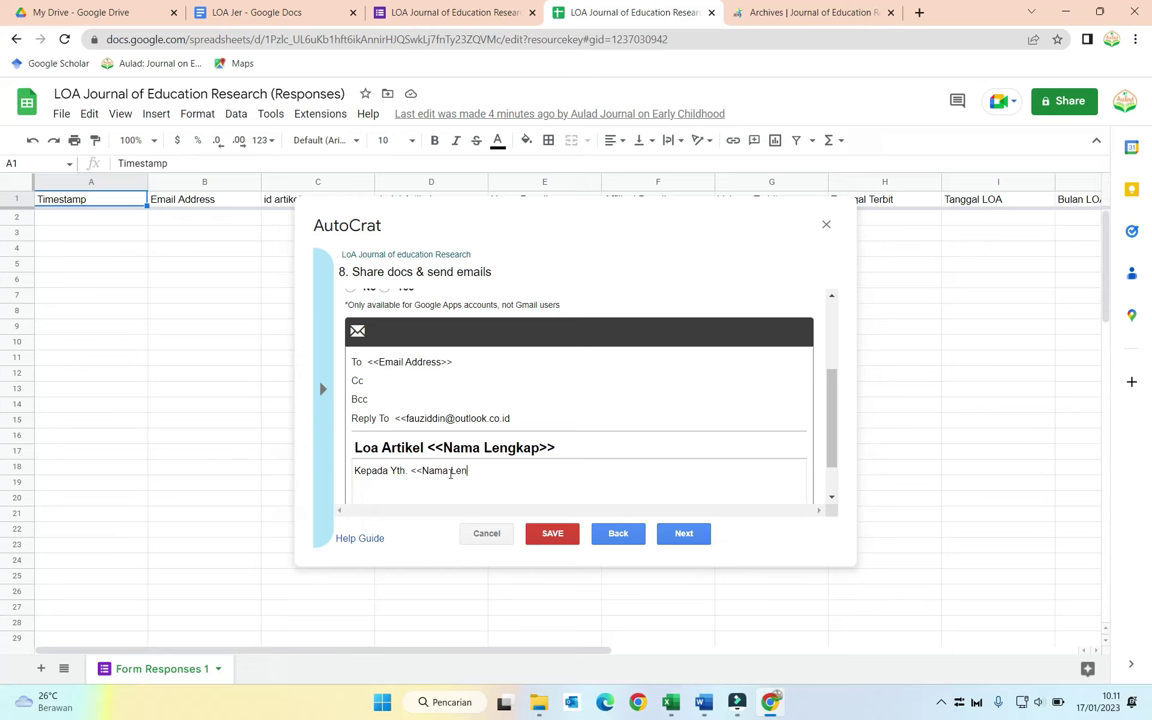
type("gkap>>  ")
type("Dengan n")
type("i")
Step: Add the line sending the LoA to <<Nama Lengkap>> for the article <<Judul Artikel>>
key("BackSpace")
key("BackSpace")
key("BackSpace")
key("BackSpace")
type("ini kami kirimkan ")
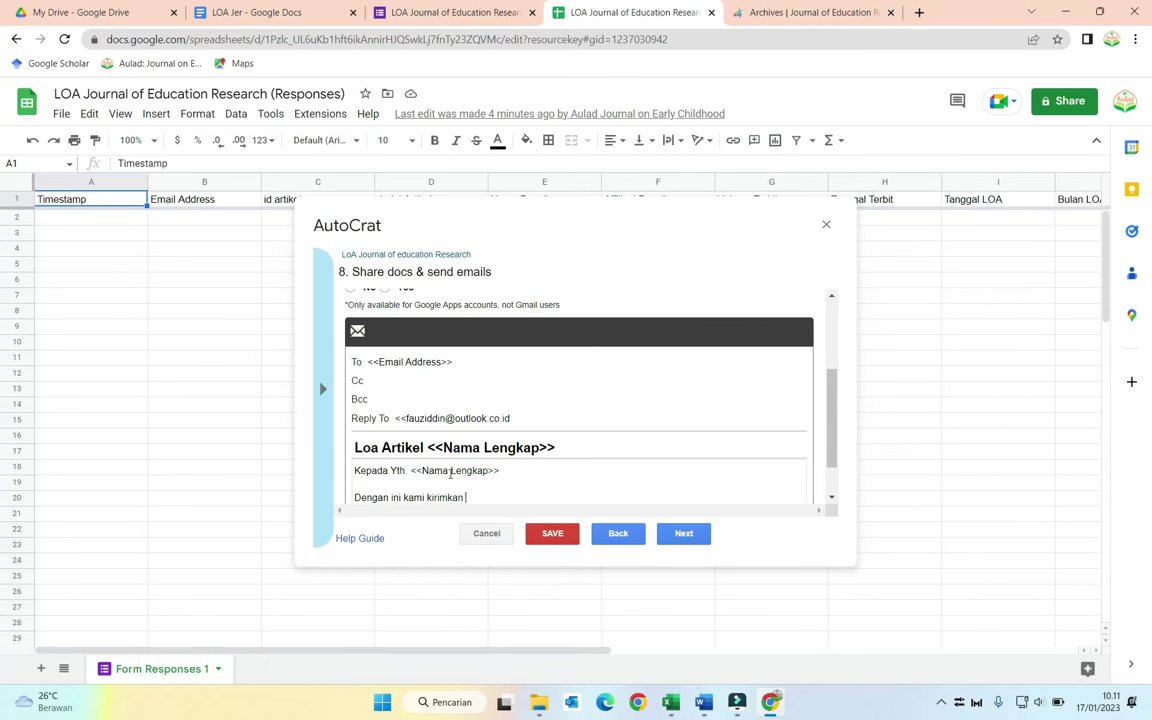
type("LoA atasnama << Nama Lengkap")
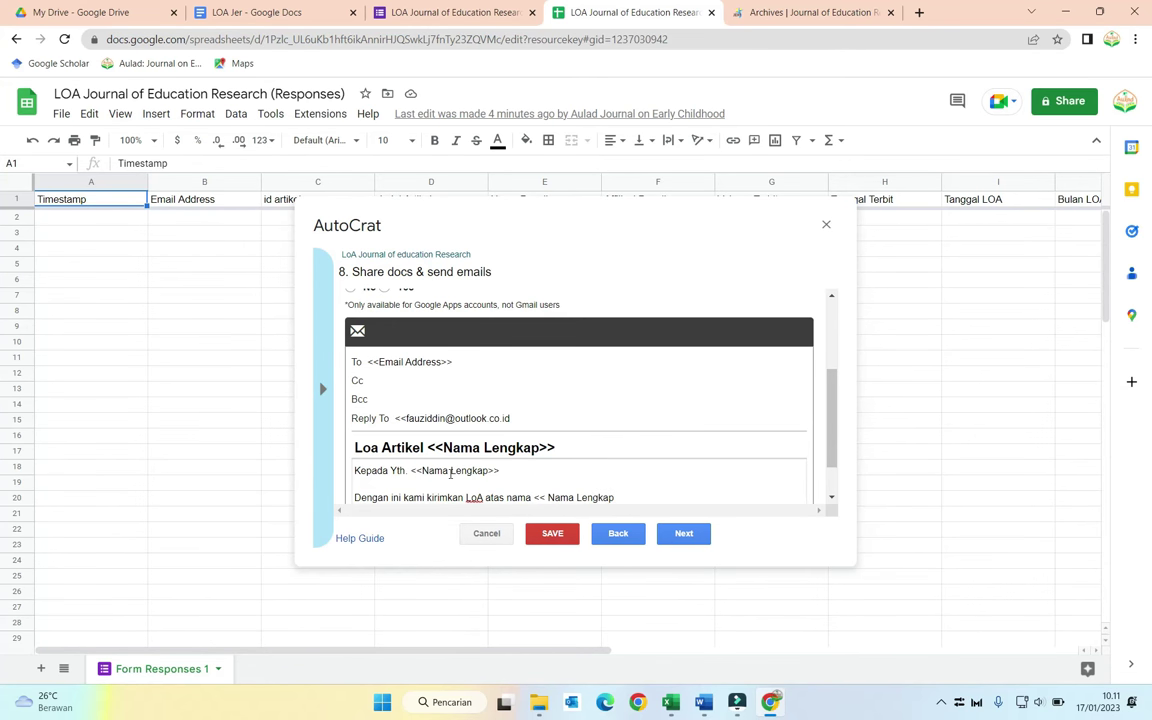
type(">> dengan jud")
type("ul artikel")
type(" <<")
type("Judu")
type("l Artik")
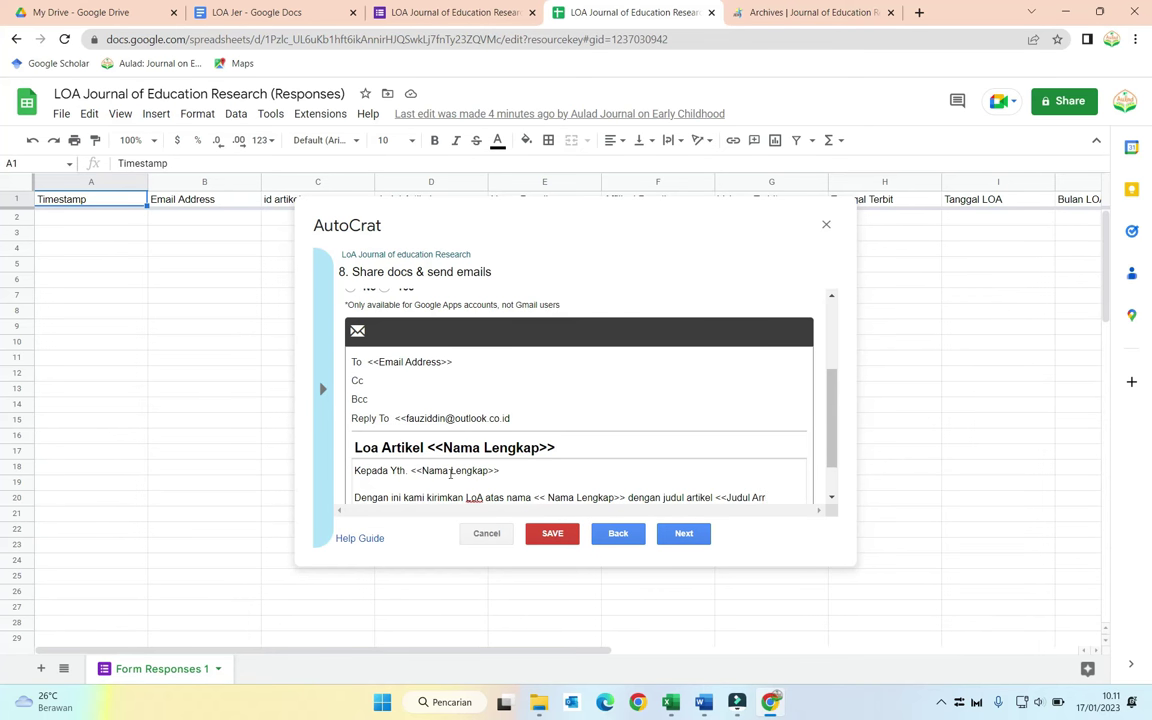
type("kel>>")
key("Return")
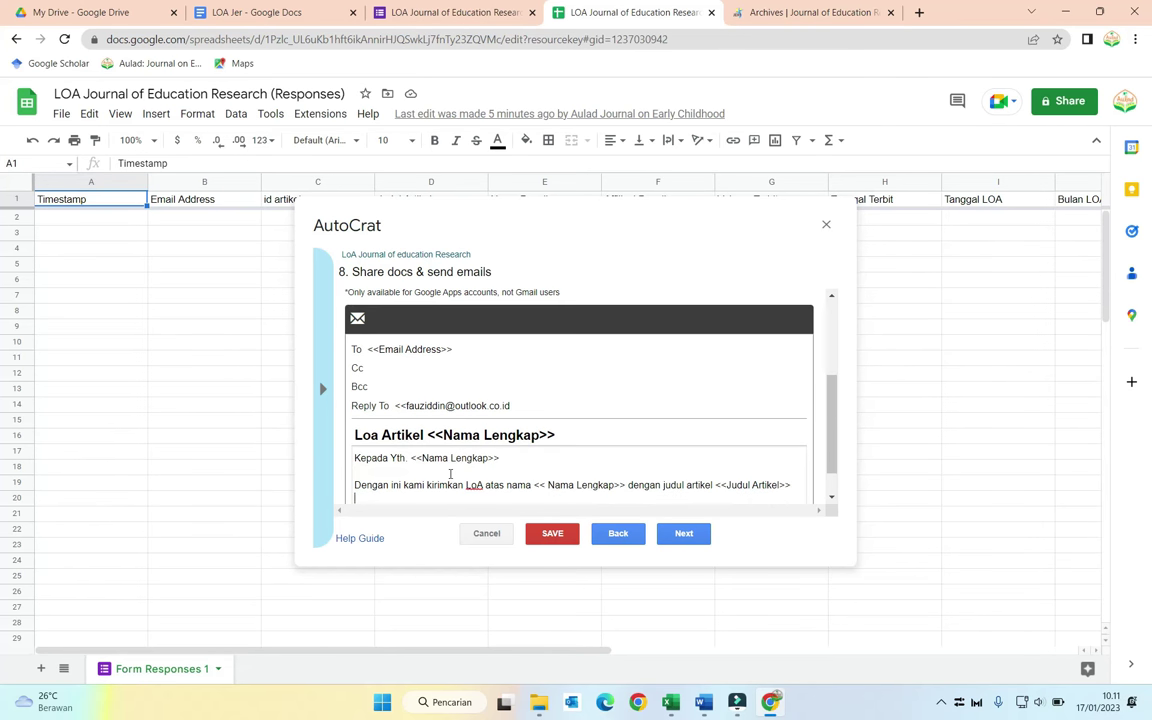
Step: Add thanks for publishing in Journal of Education Research and wish the knowledge proves useful
type("Kami mengucapkan terima kasih a")
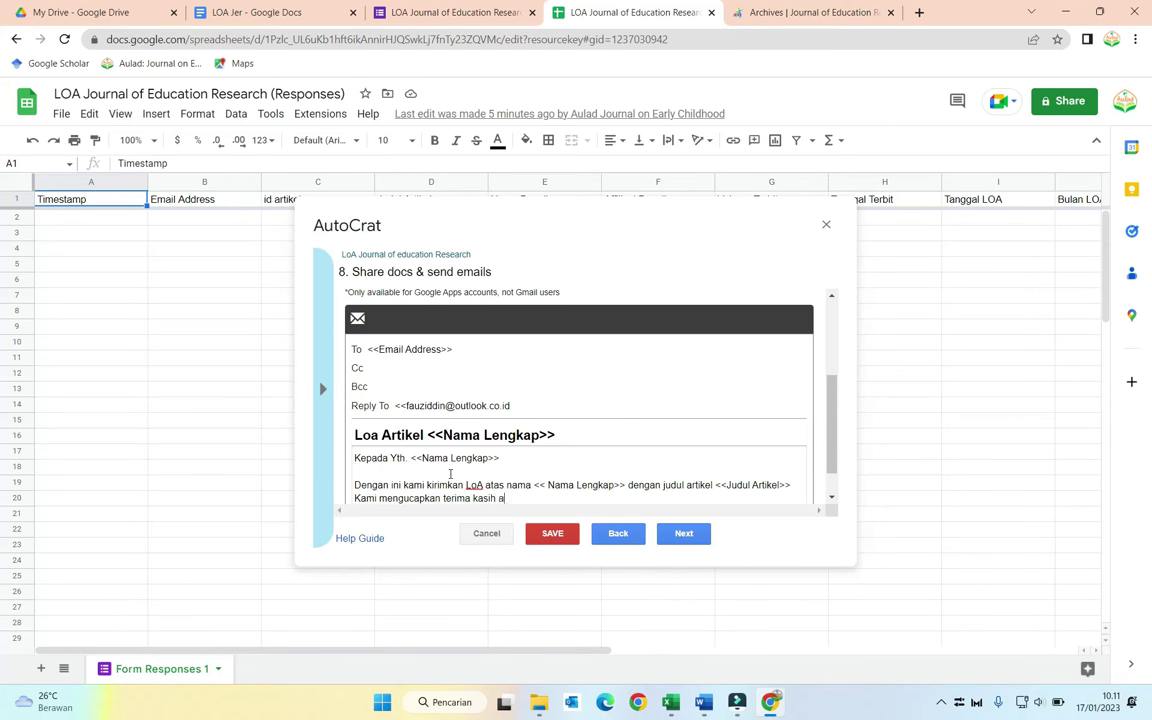
type("tas kepercayaannya")
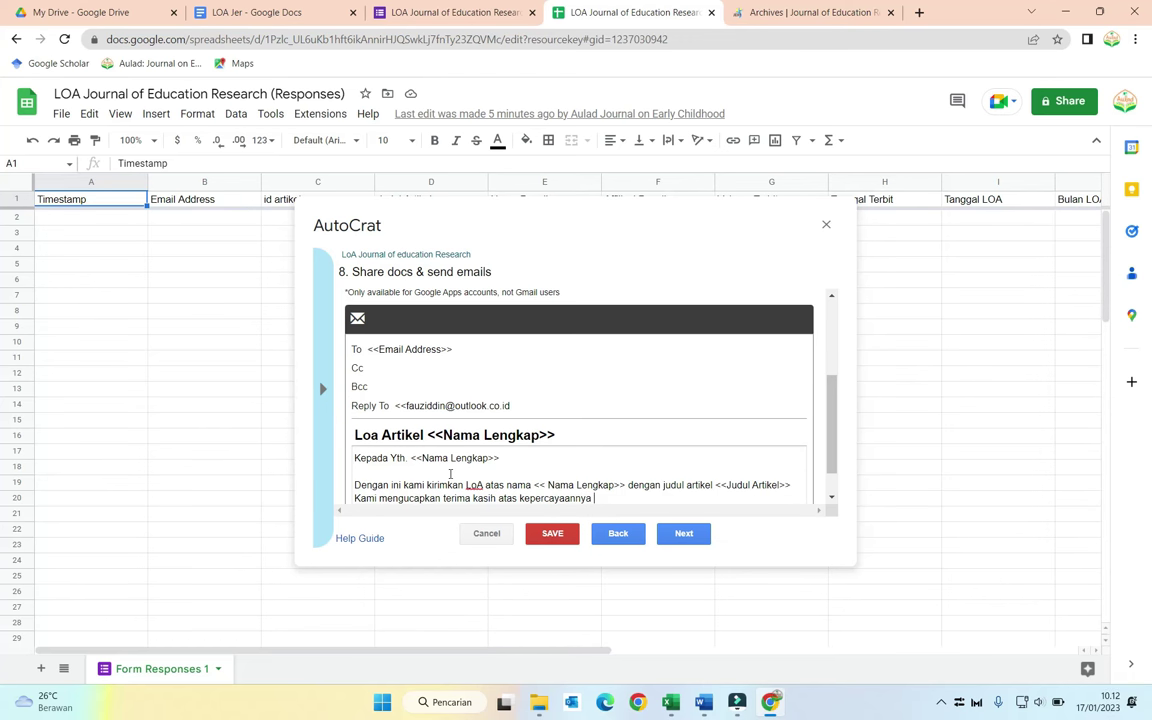
type(" pada journal.==")
key("BackSpace")
key("BackSpace")
key("BackSpace")
key("BackSpace")
key("BackSpace")
key("BackSpace")
key("BackSpace")
key("BackSpace")
key("BackSpace")
key("BackSpace")
key("BackSpace")
key("BackSpace")
type("untuk pou")
key("BackSpace")
key("BackSpace")
type("ublikasi di Journal o")
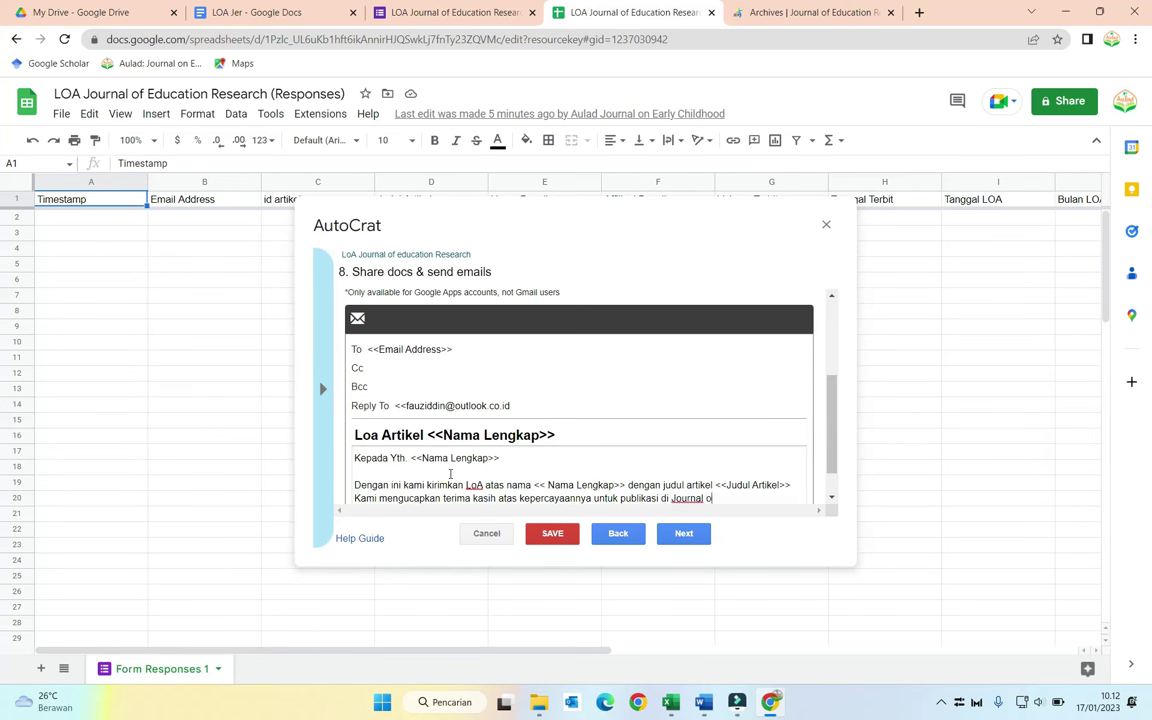
type("f Education Research")
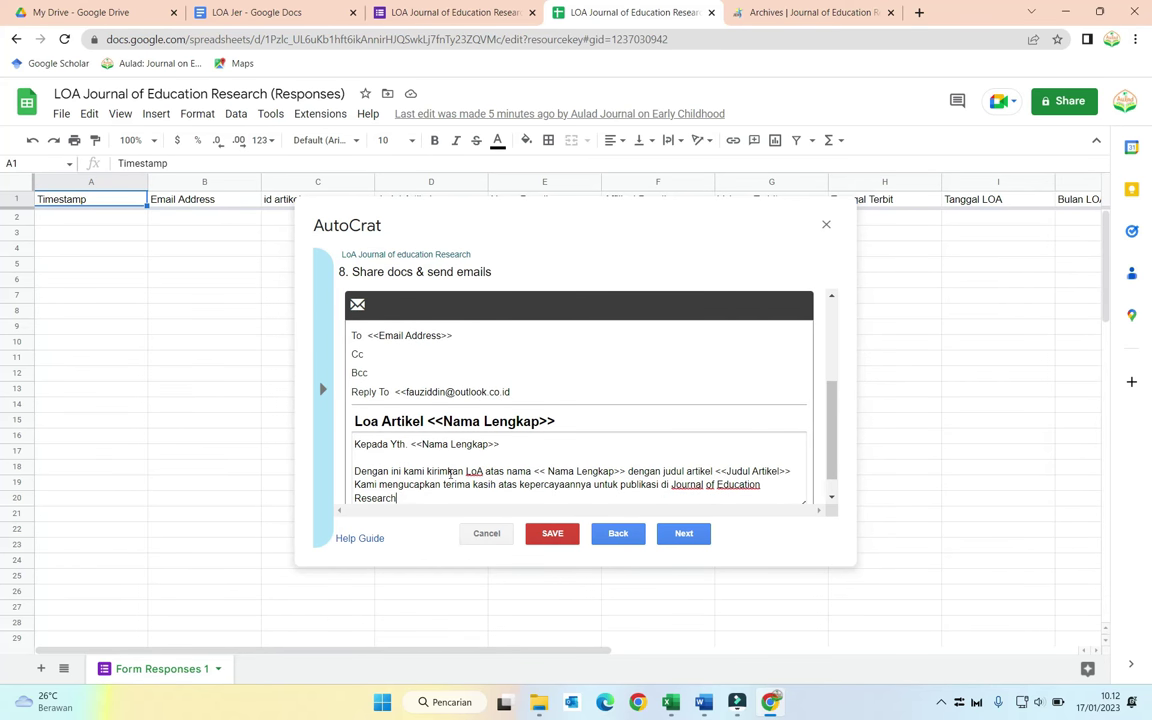
type(". Semoga ilmu yang disebar")
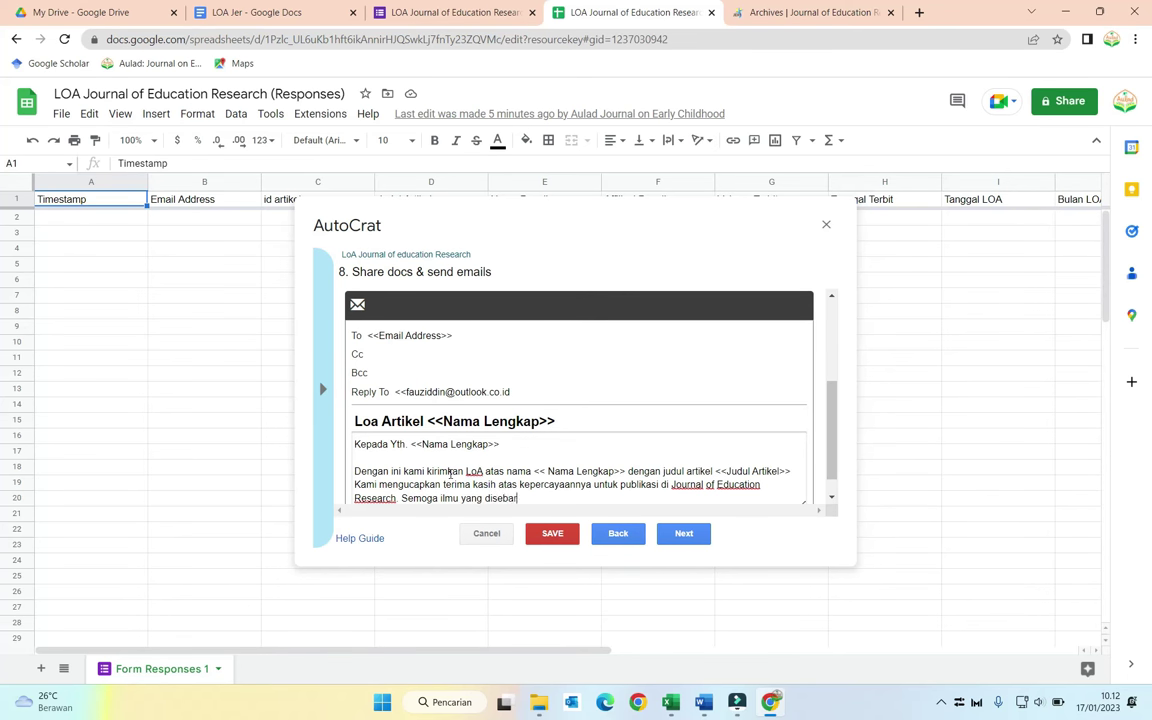
type("kan bermanfaat.")
Step: Sign off the email with 'Best Regard' followed by the sender's name
key("Return")
key("Return")
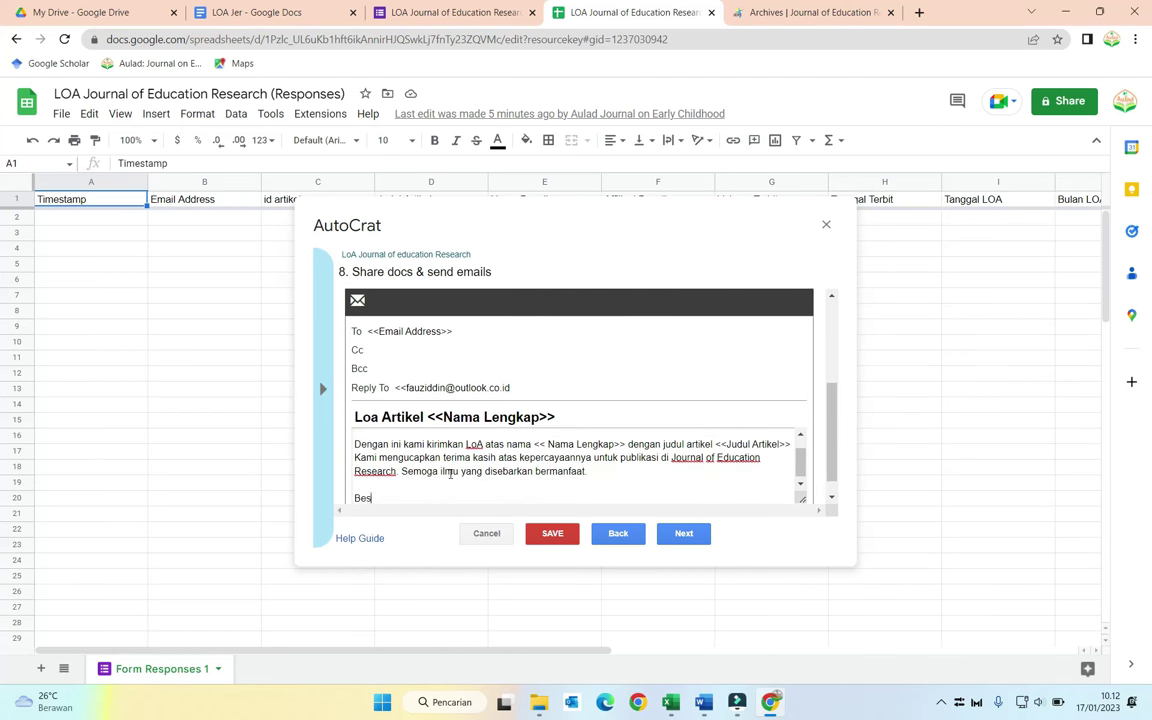
key("Return")
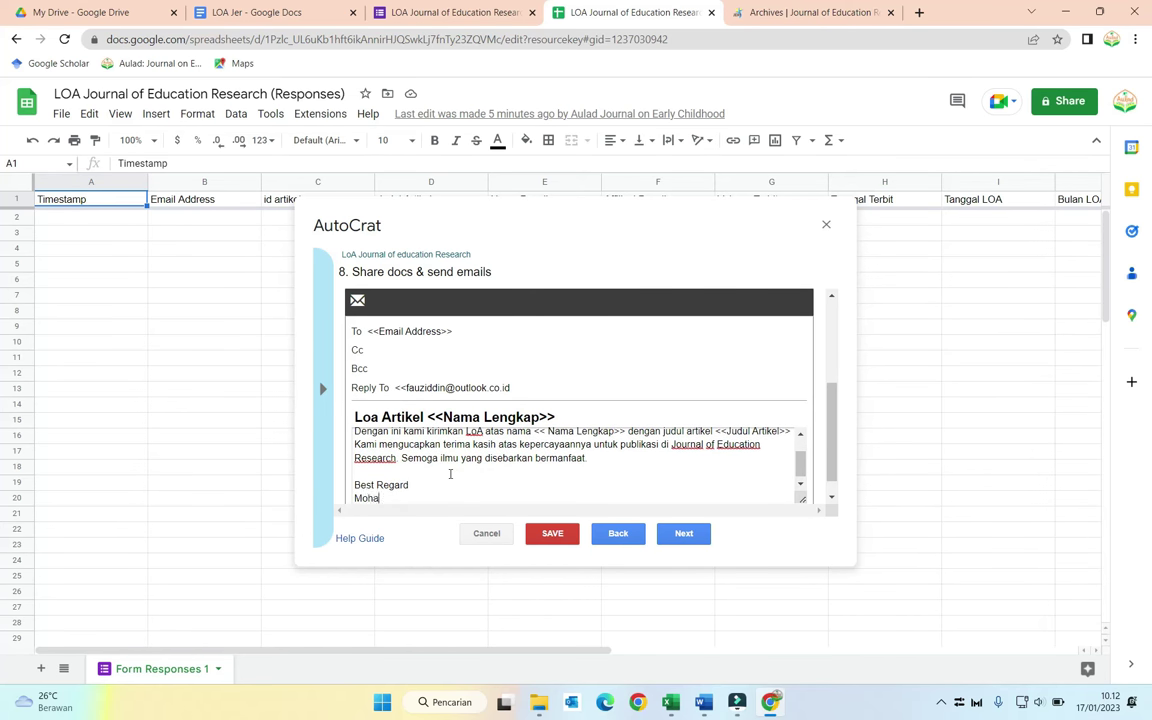
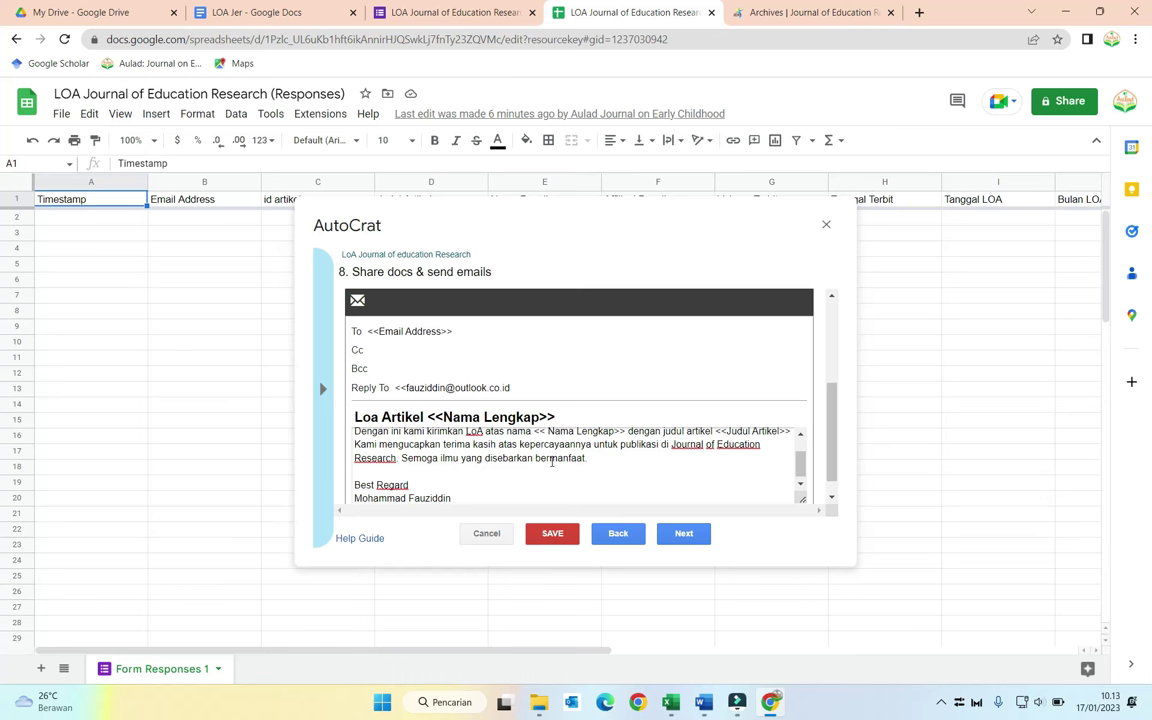
Step: Turn on the run-on-form-submit trigger for the LoA job, save it, and close AutoCrat
scroll(552, 463, "up", 2)
scroll(552, 463, "down", 2)
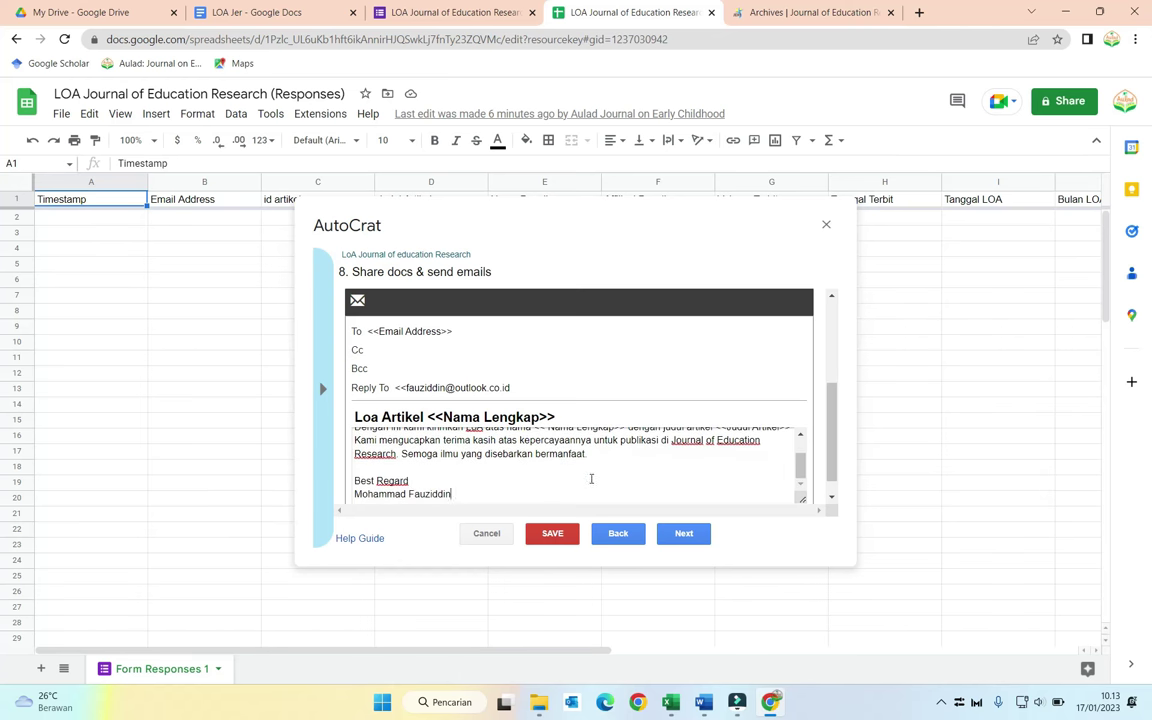
left_click(684, 533)
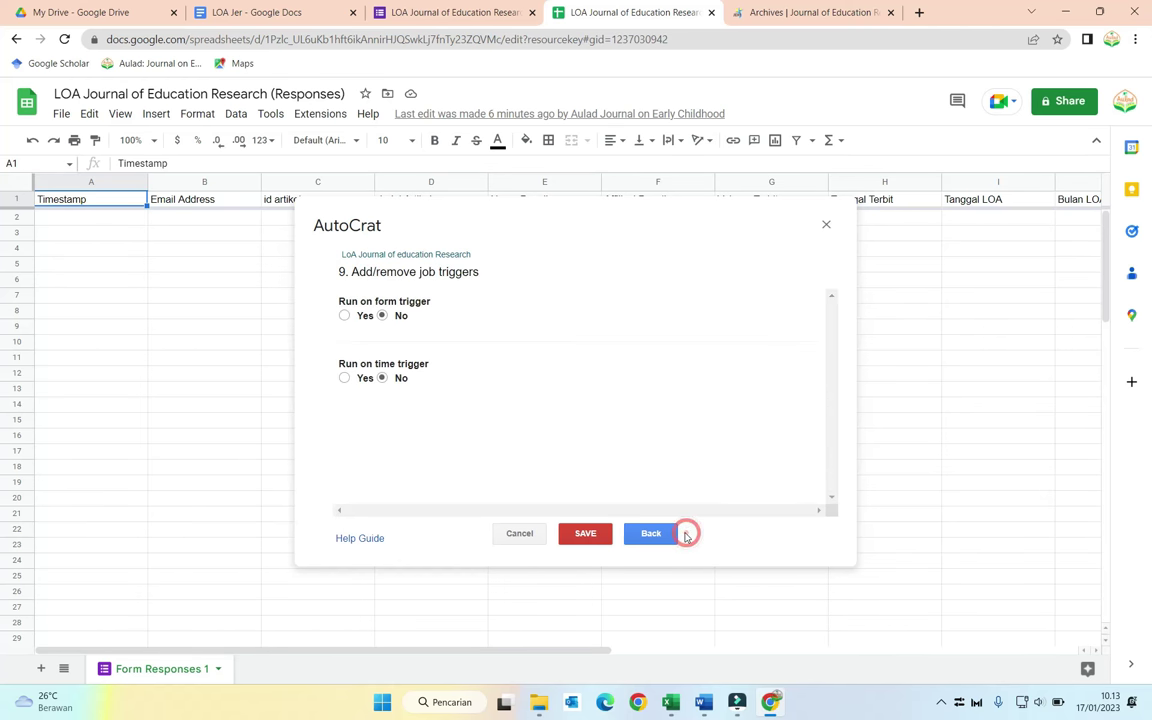
left_click(345, 317)
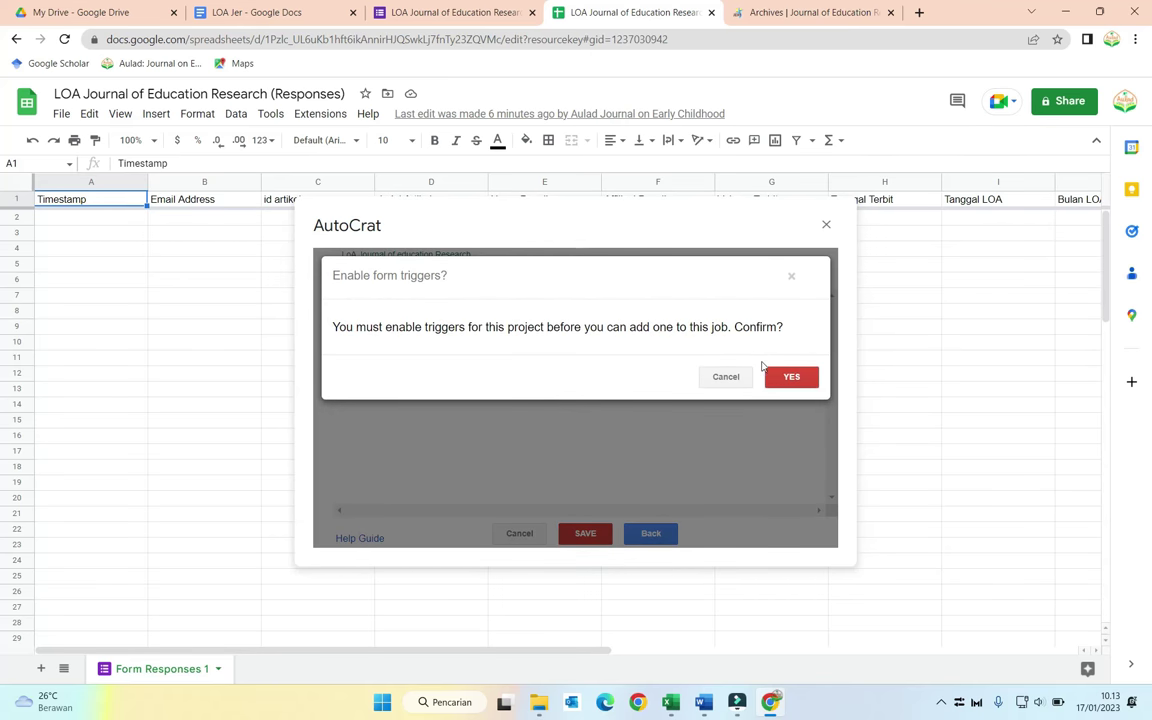
left_click(788, 378)
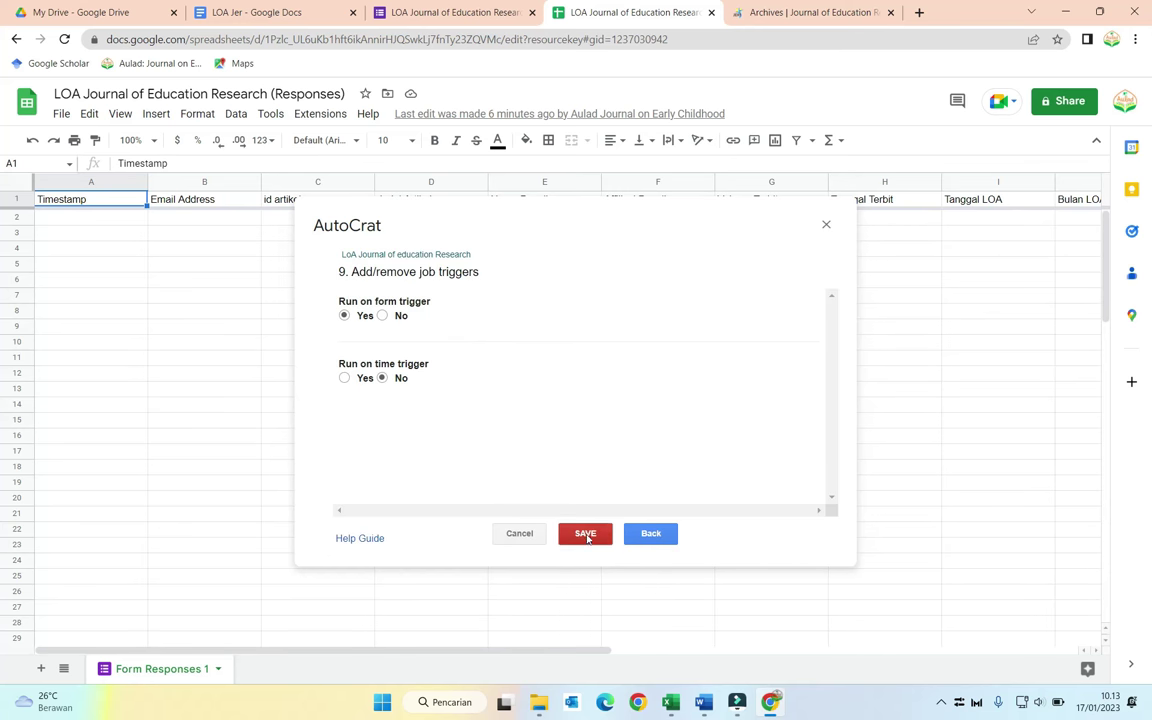
left_click(586, 535)
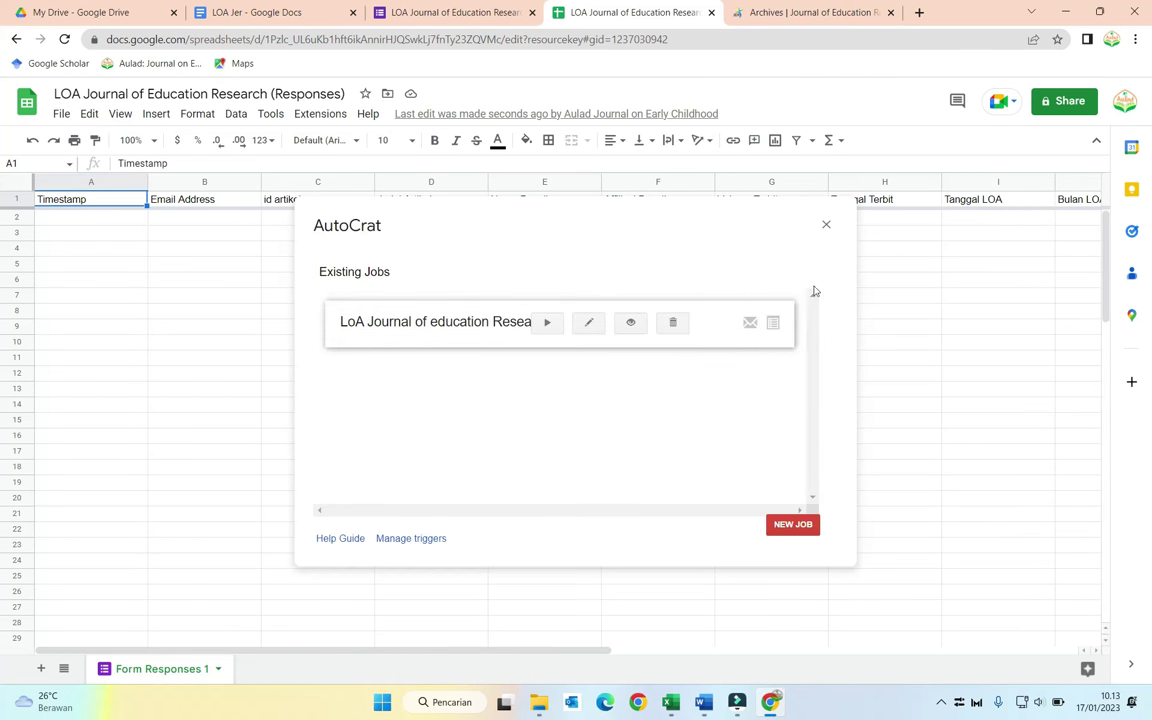
left_click(826, 226)
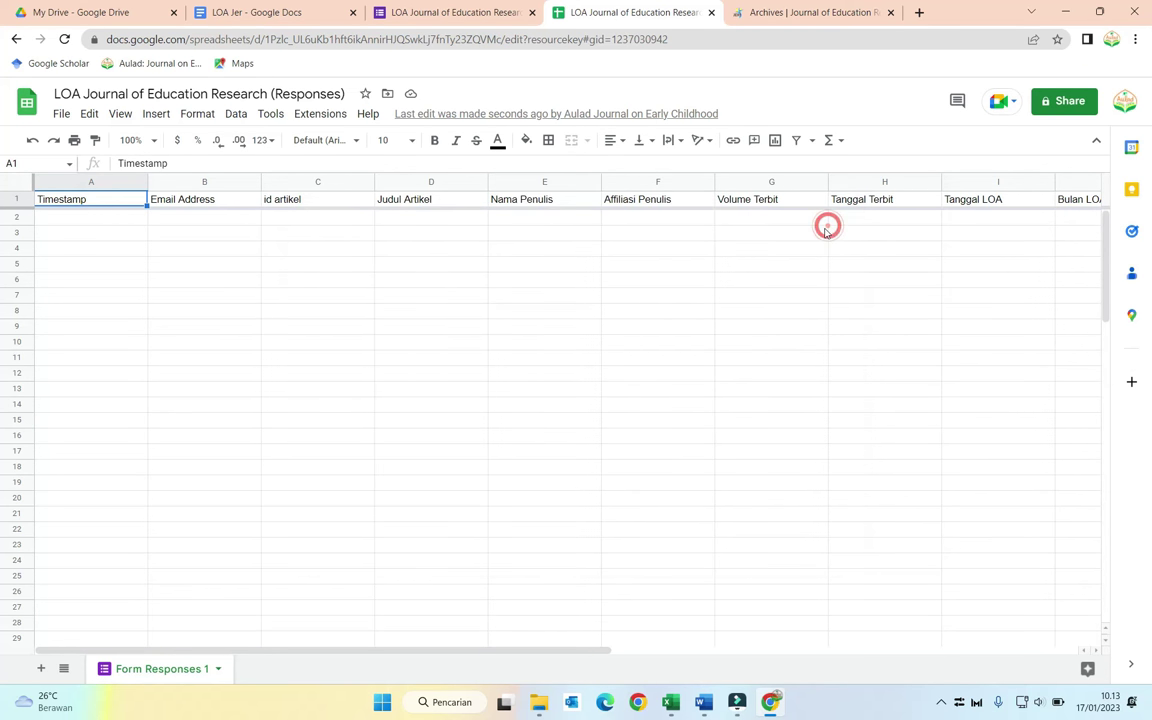
Step: Open the form preview and enter the respondent's e-mail and article id 1111
left_click(446, 11)
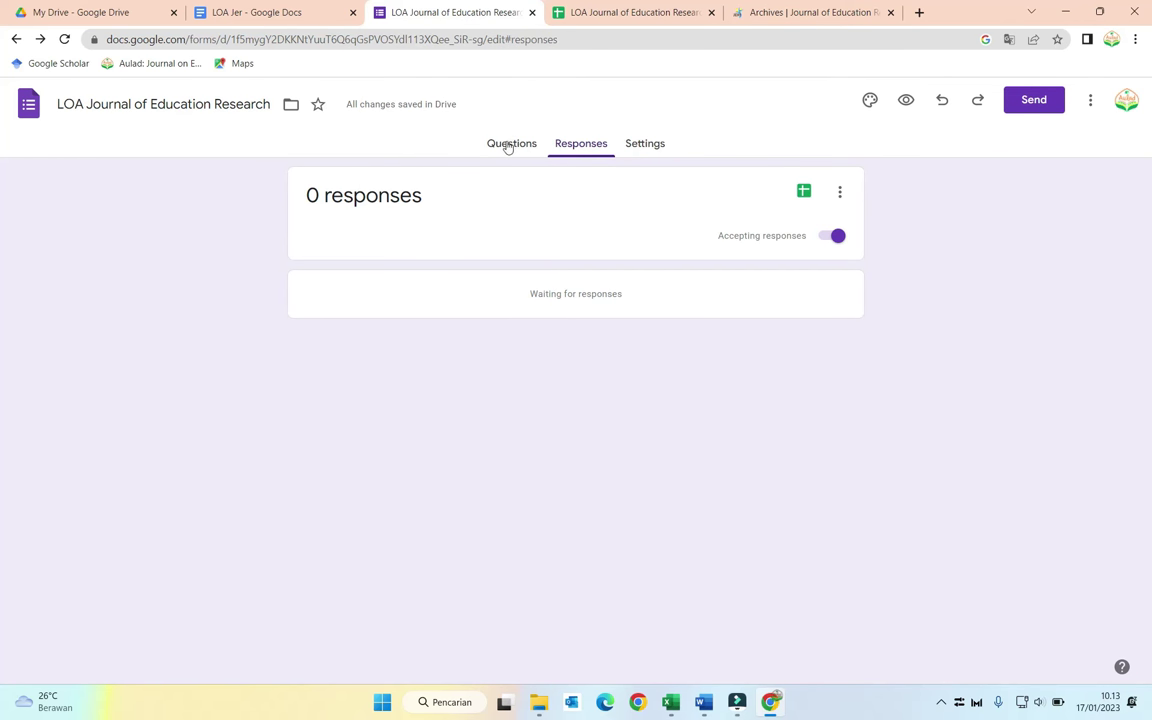
left_click(905, 100)
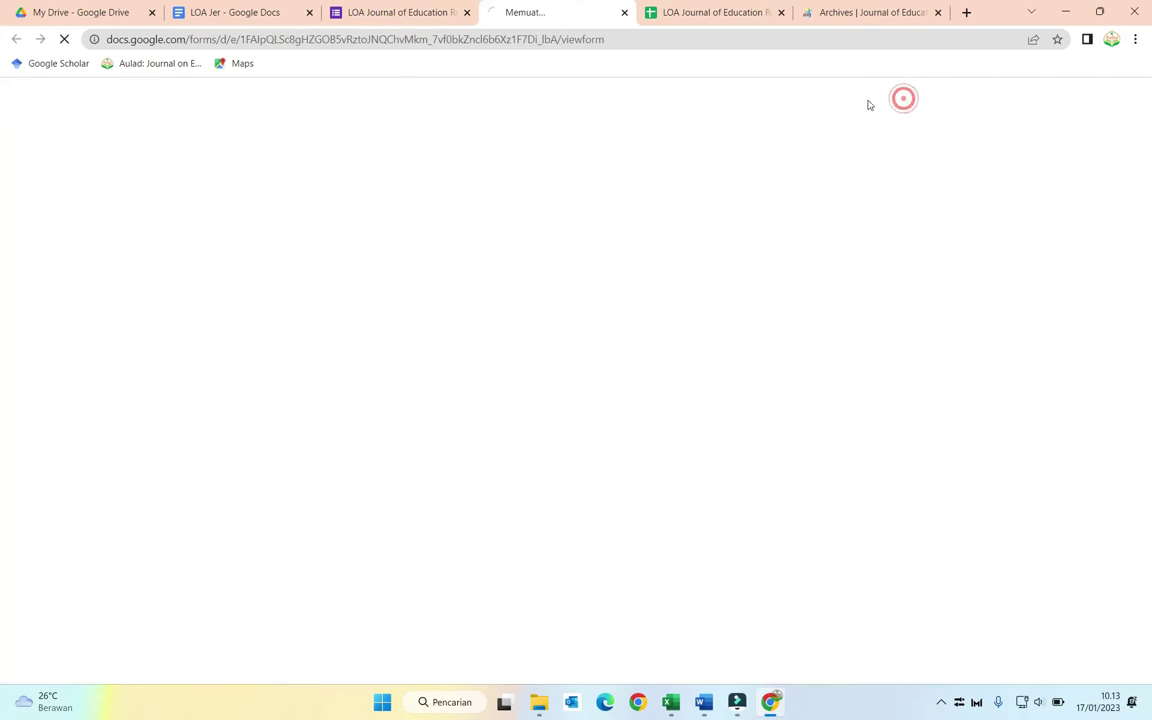
left_click(421, 284)
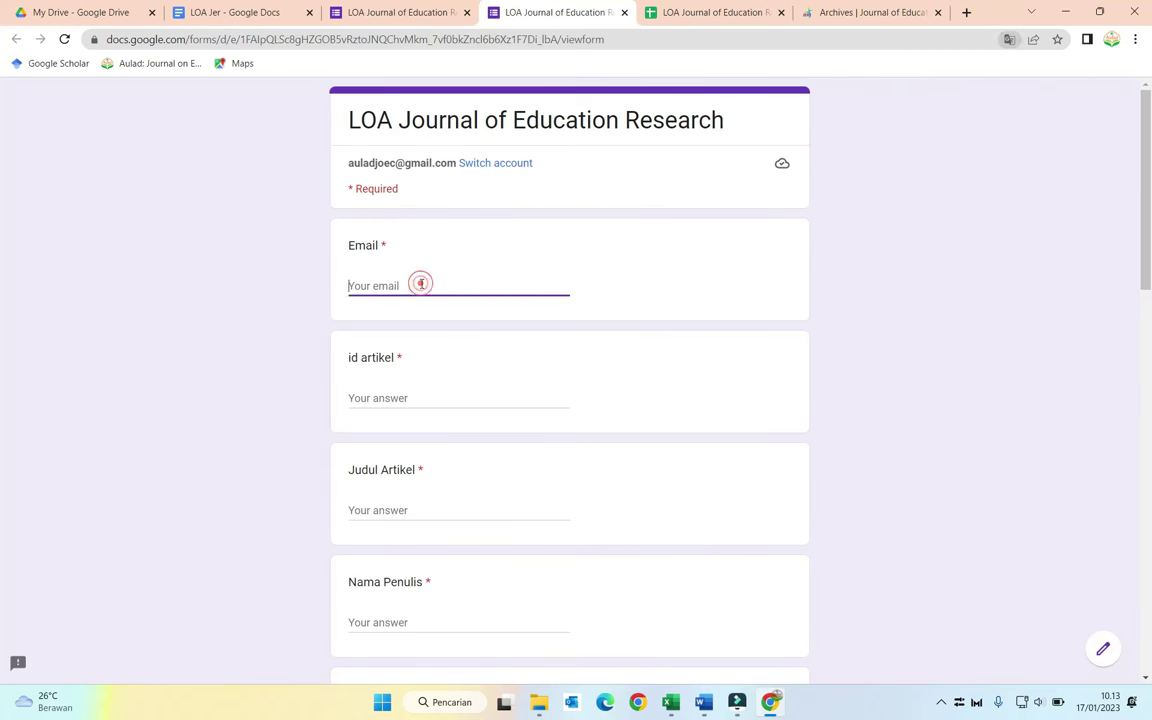
type("mfauzid")
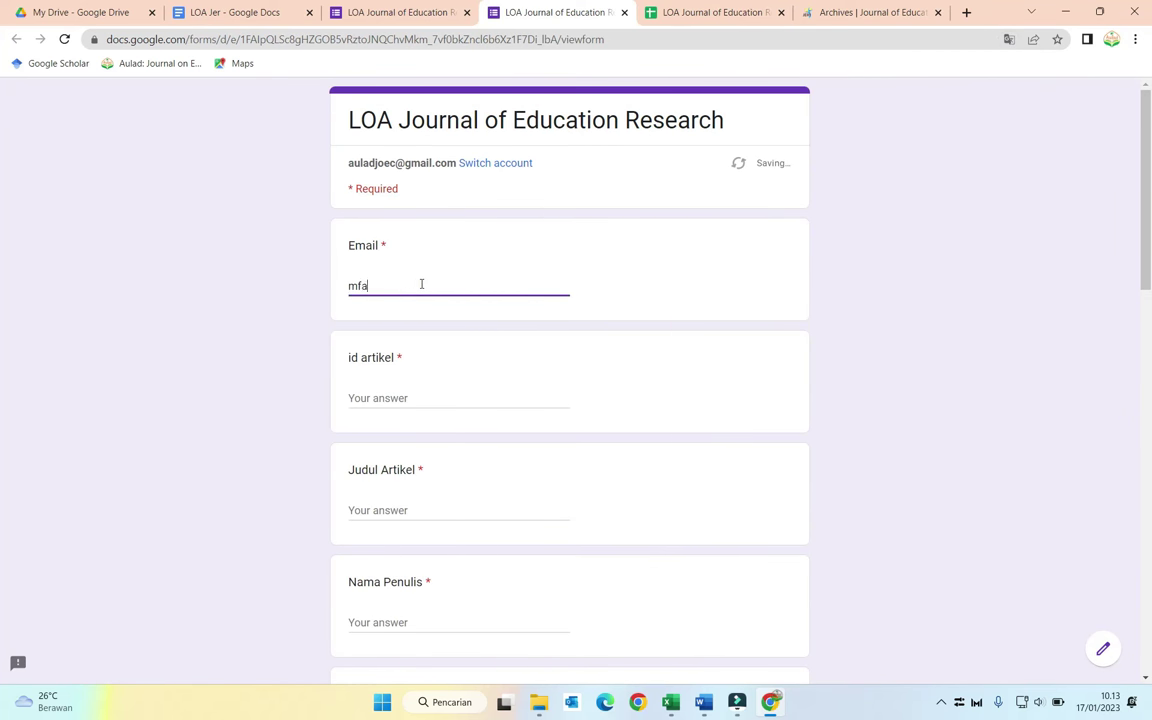
key("BackSpace")
key("BackSpace")
key("BackSpace")
key("BackSpace")
key("Tab")
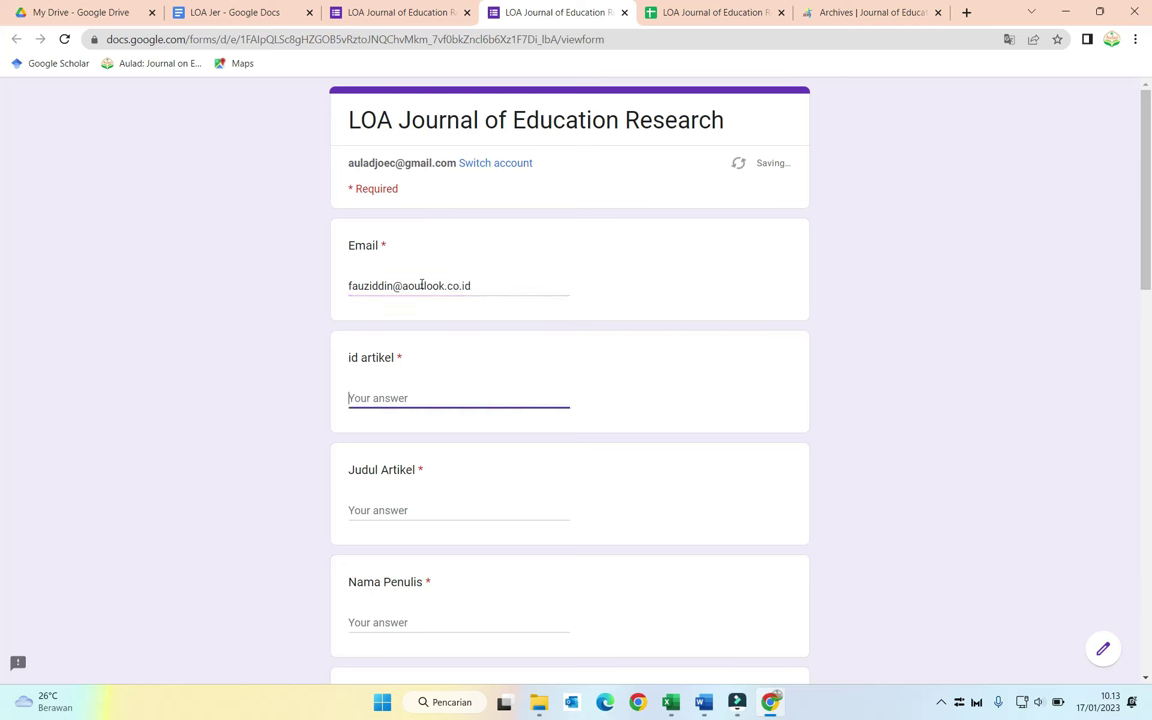
type("1111")
key("Tab")
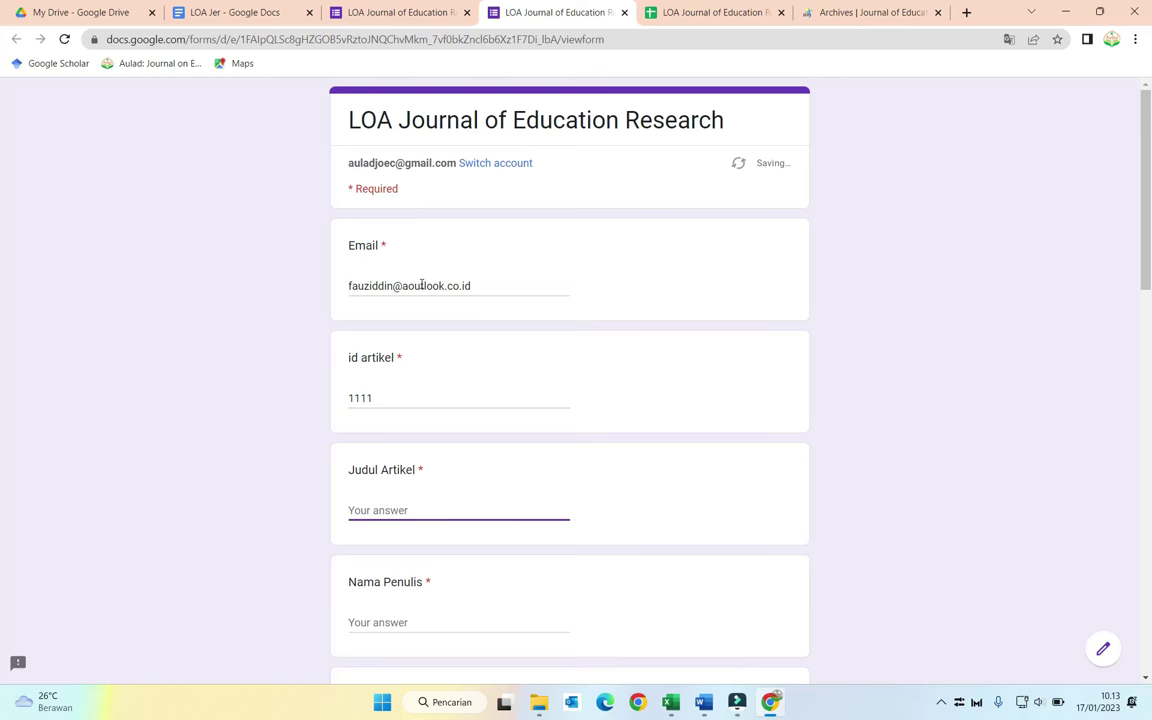
Step: Enter title 'Cona judu', author's name, affiliation 'Universitas', Volume 3 Nomor 4 Tahun 2022, Tanggal Terbit 17 Januari 2022
type("Cona judul")
scroll(421, 285, "down", 2)
left_click(435, 471)
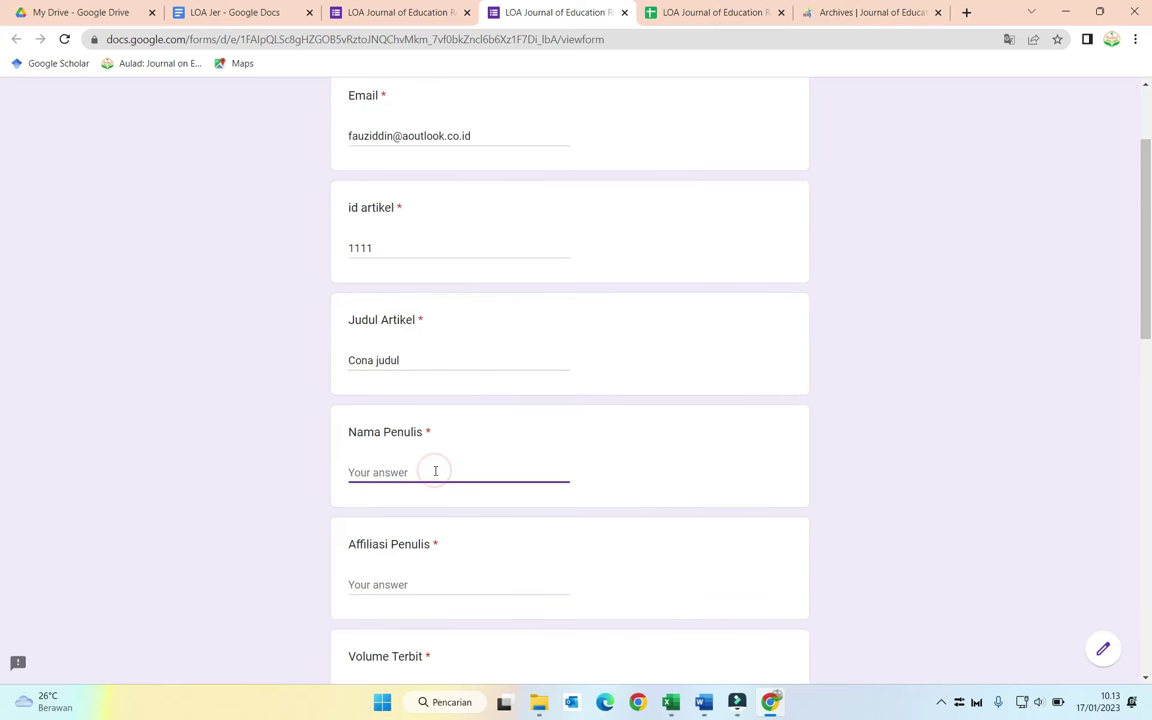
type("Fauziddin")
key("Tab")
type("Universitas")
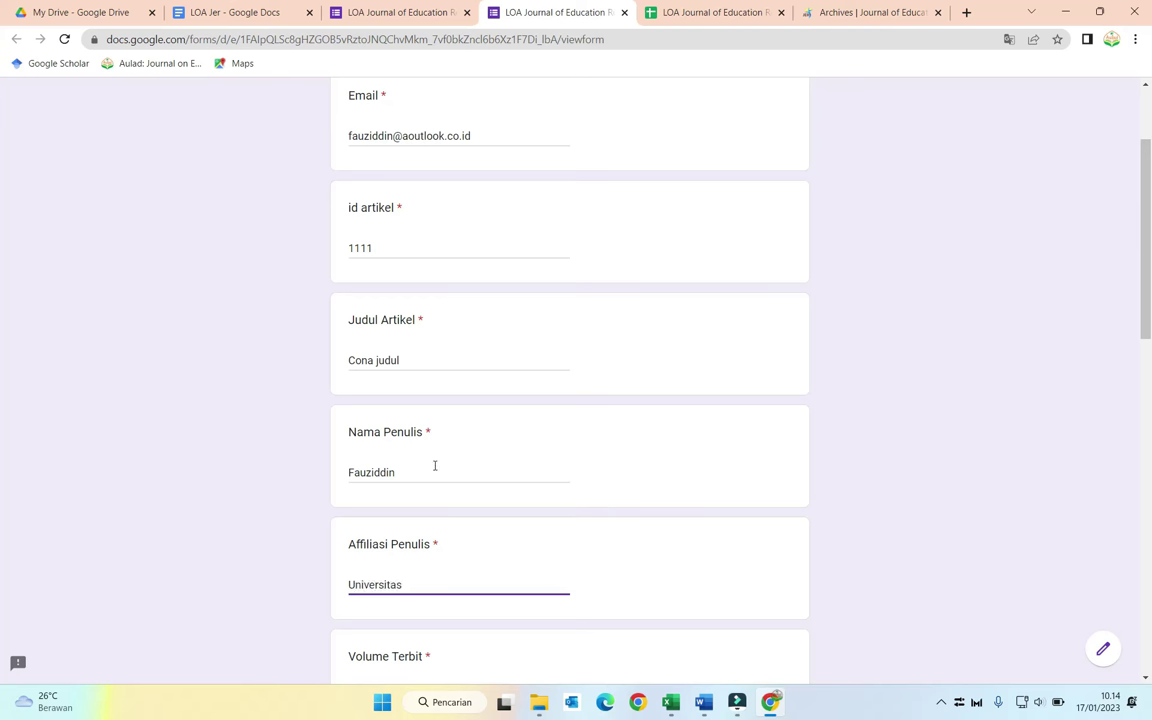
scroll(430, 465, "down", 3)
left_click(357, 468)
scroll(370, 478, "down", 2)
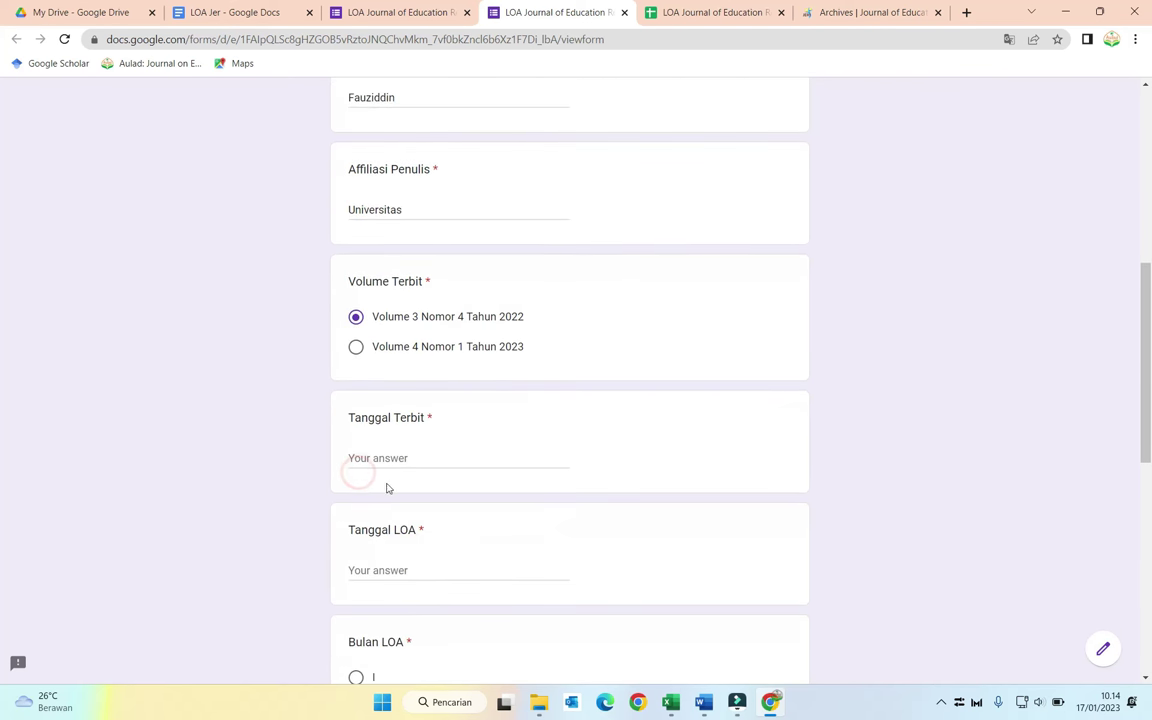
left_click(407, 458)
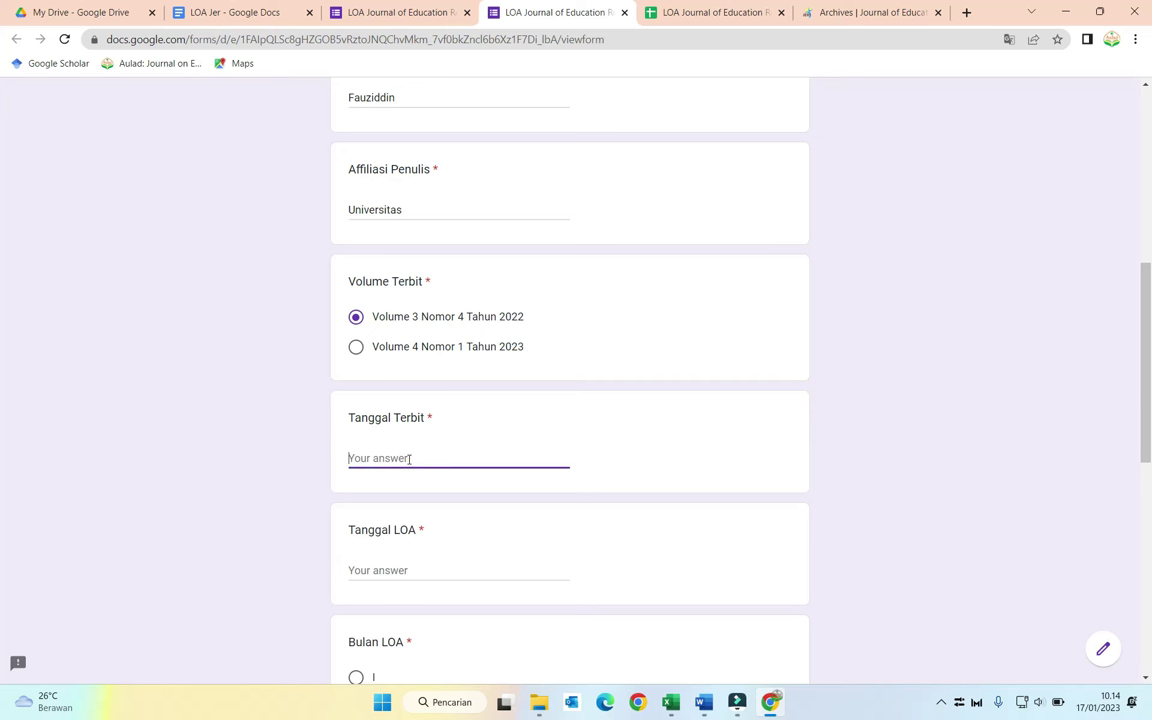
type("17 Januari 2")
type("022")
Step: Enter Tanggal LOA '17 Januari 20234', month I and year 2023, then submit the response
scroll(409, 461, "down", 2)
left_click(413, 420)
type("17 Janua")
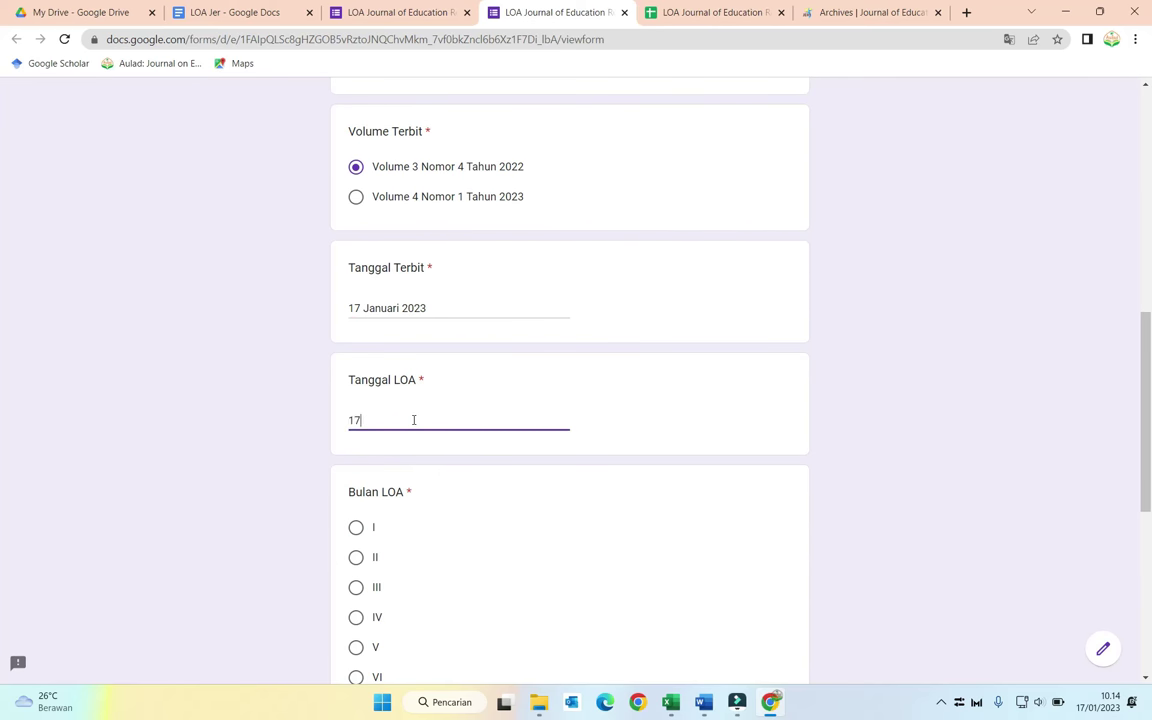
type("ri 20234")
scroll(356, 465, "down", 5)
left_click(355, 153)
scroll(345, 360, "down", 2)
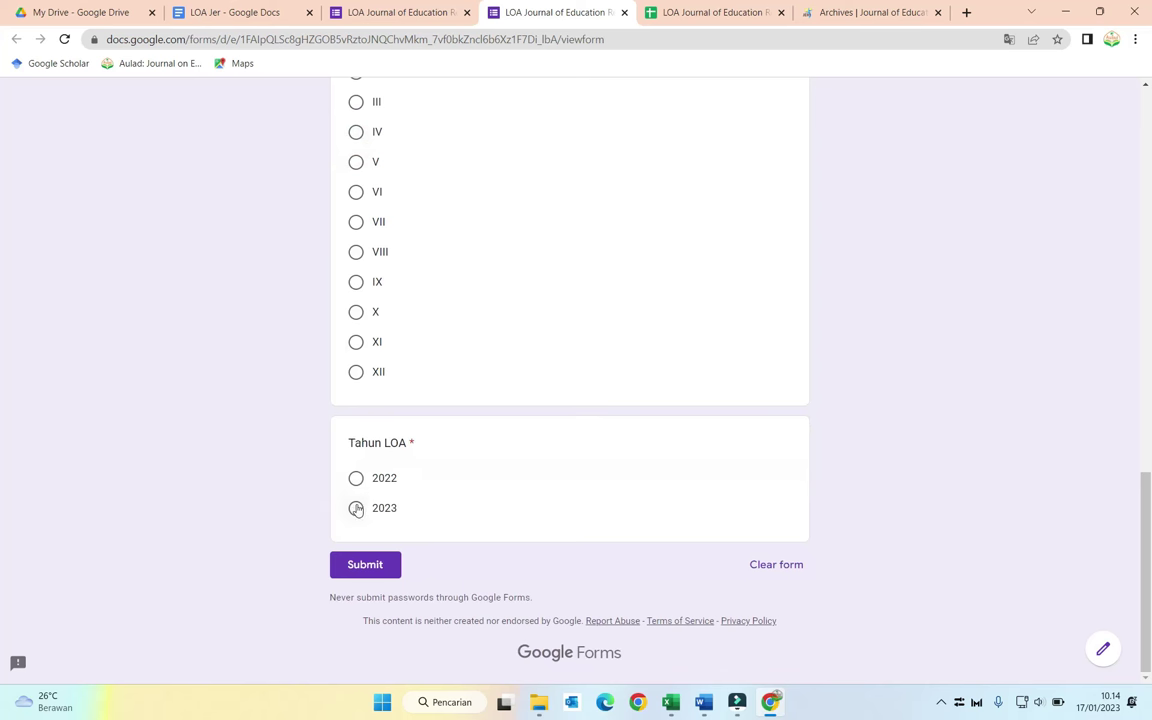
left_click(356, 508)
left_click(373, 565)
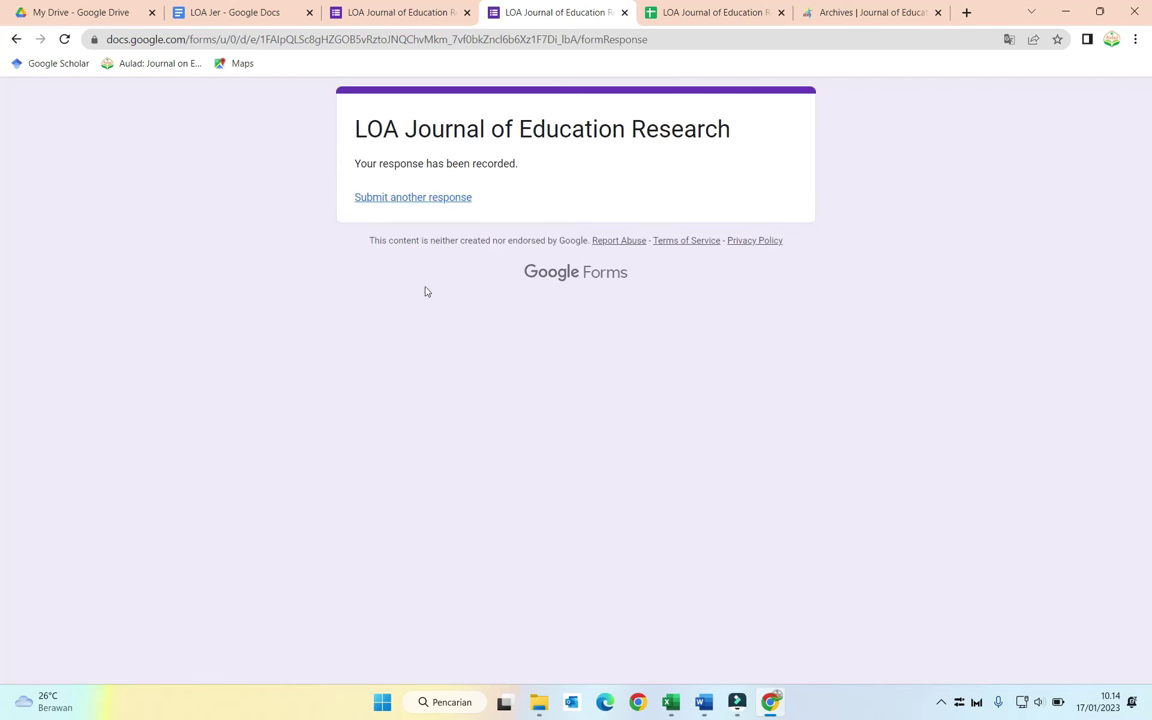
left_click(702, 12)
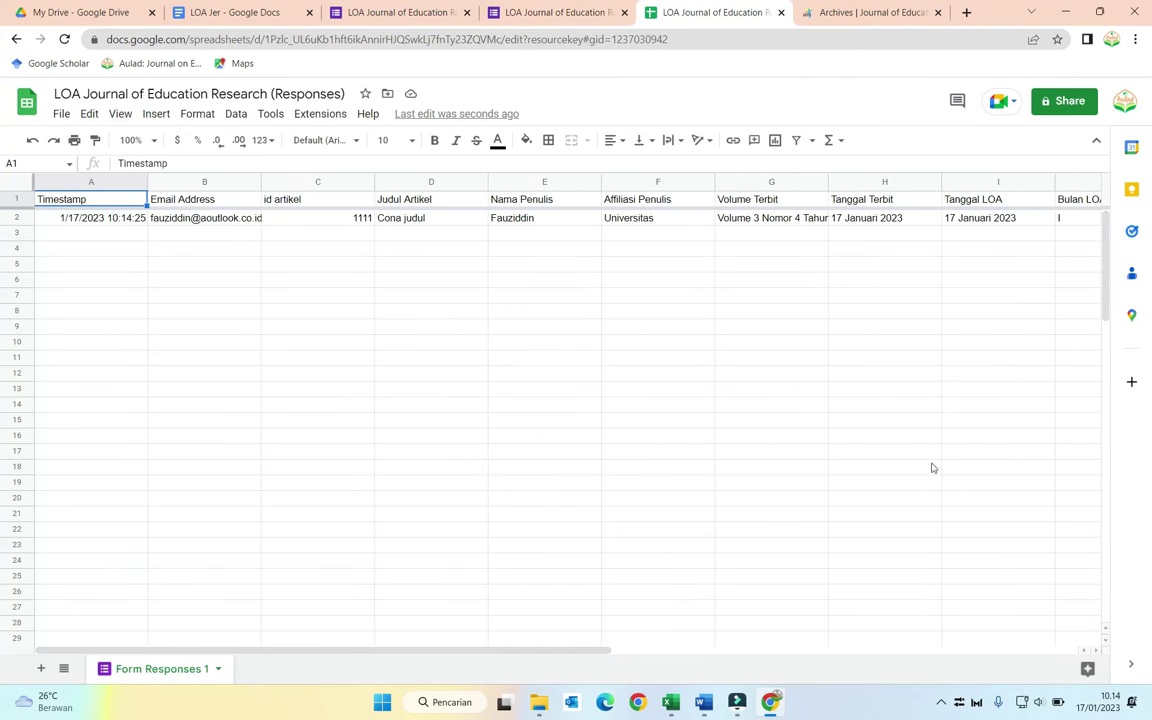
Step: Check the new row's AutoCrat merge status and LoA PDF link, then switch to My Drive
left_click_drag(600, 651, 1050, 660)
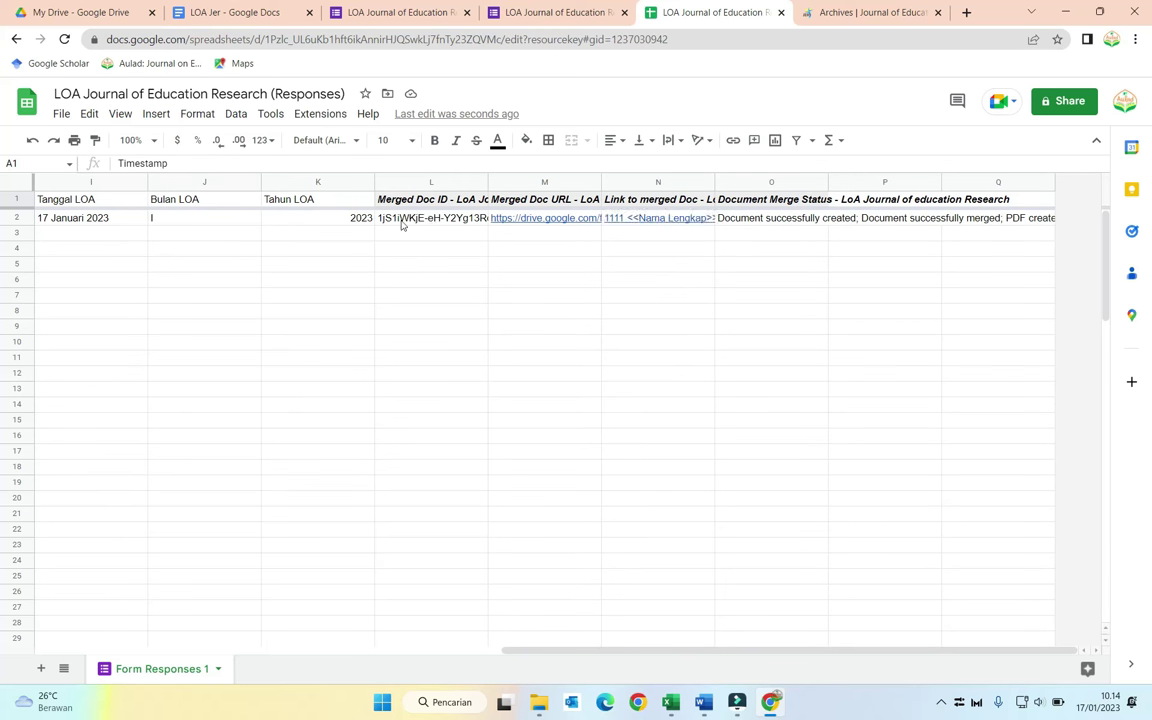
mouse_move(536, 221)
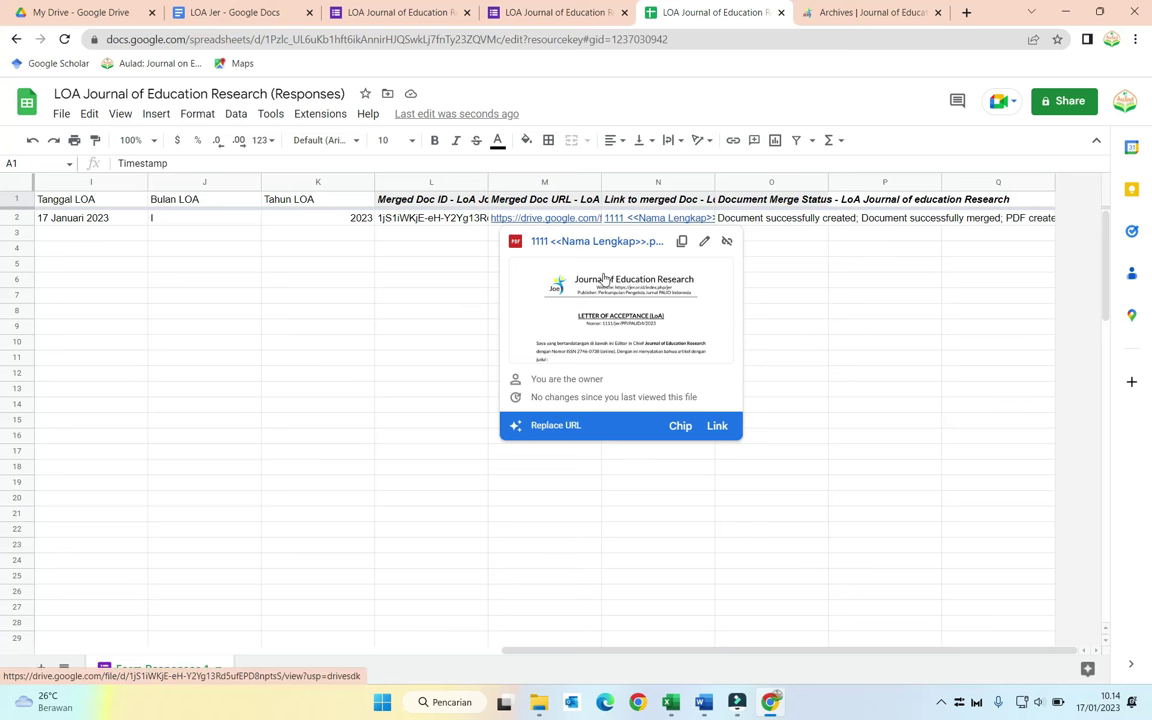
left_click(105, 12)
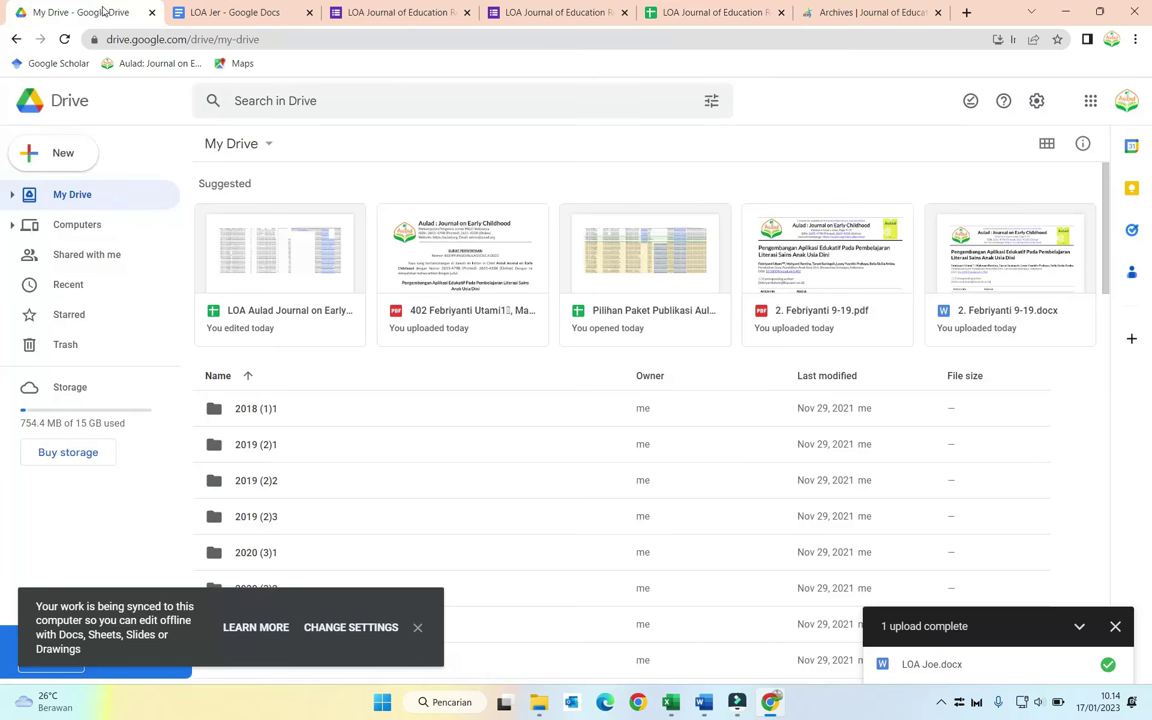
Step: Open the LOA Jer folder to find the generated '1111 <<Nama Lengkap>>.pdf'
scroll(300, 322, "down", 4)
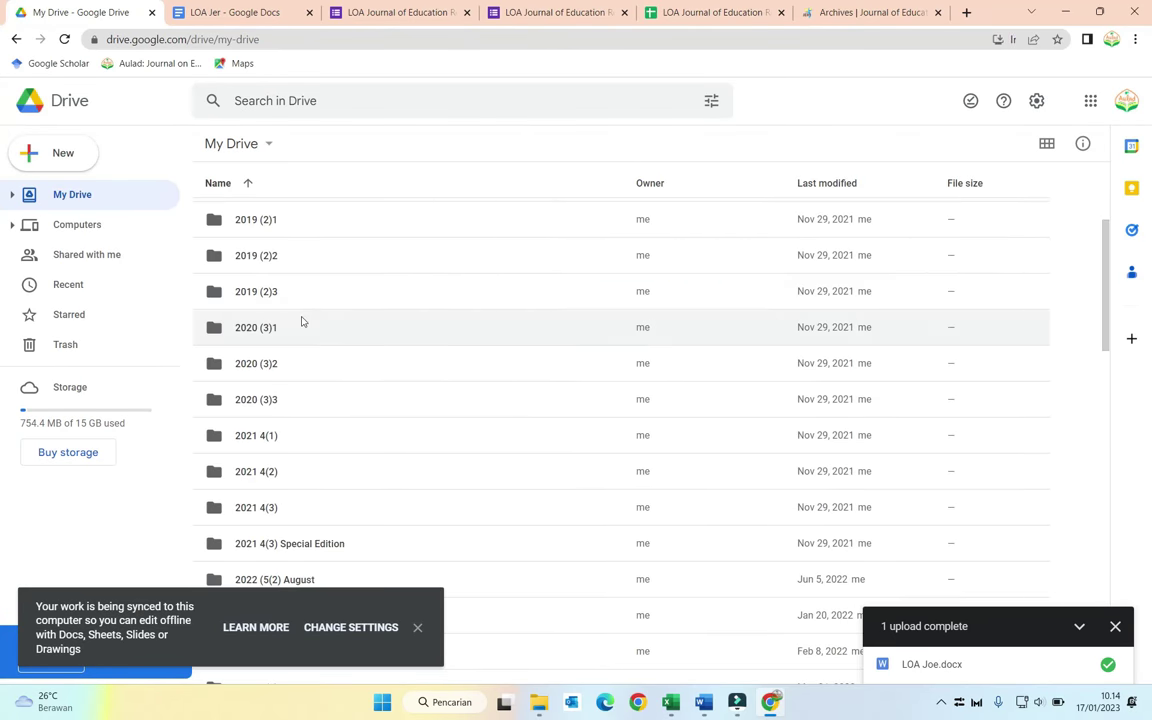
scroll(305, 321, "down", 3)
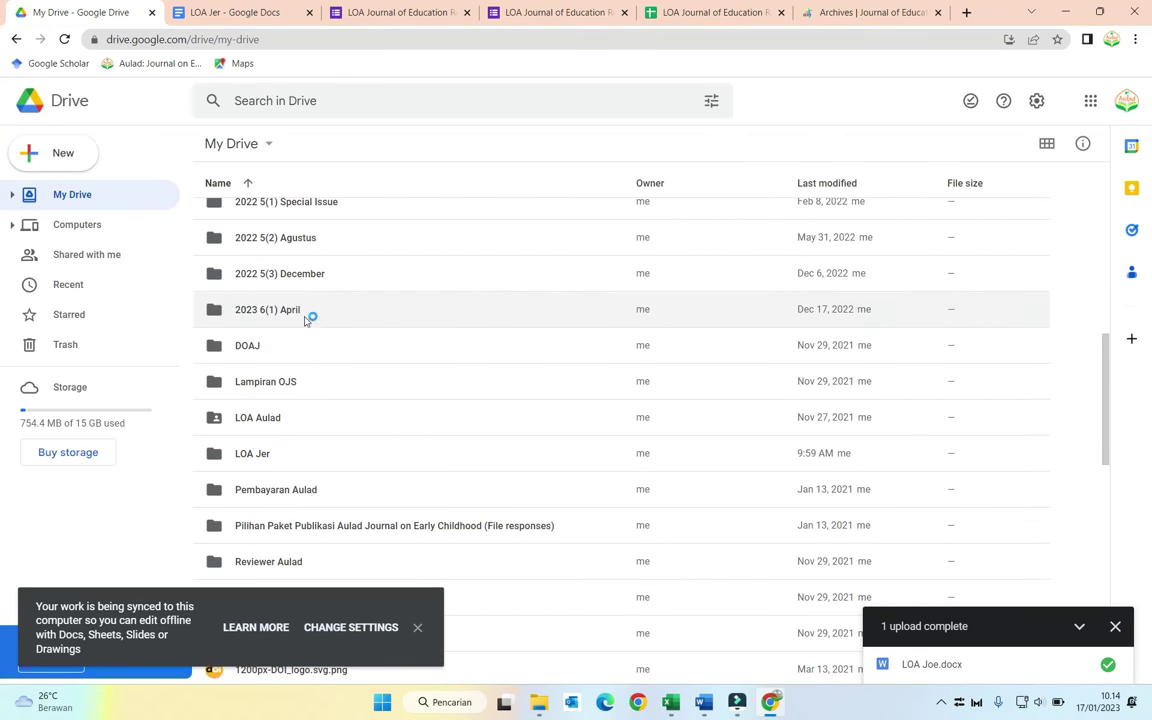
double_click(300, 453)
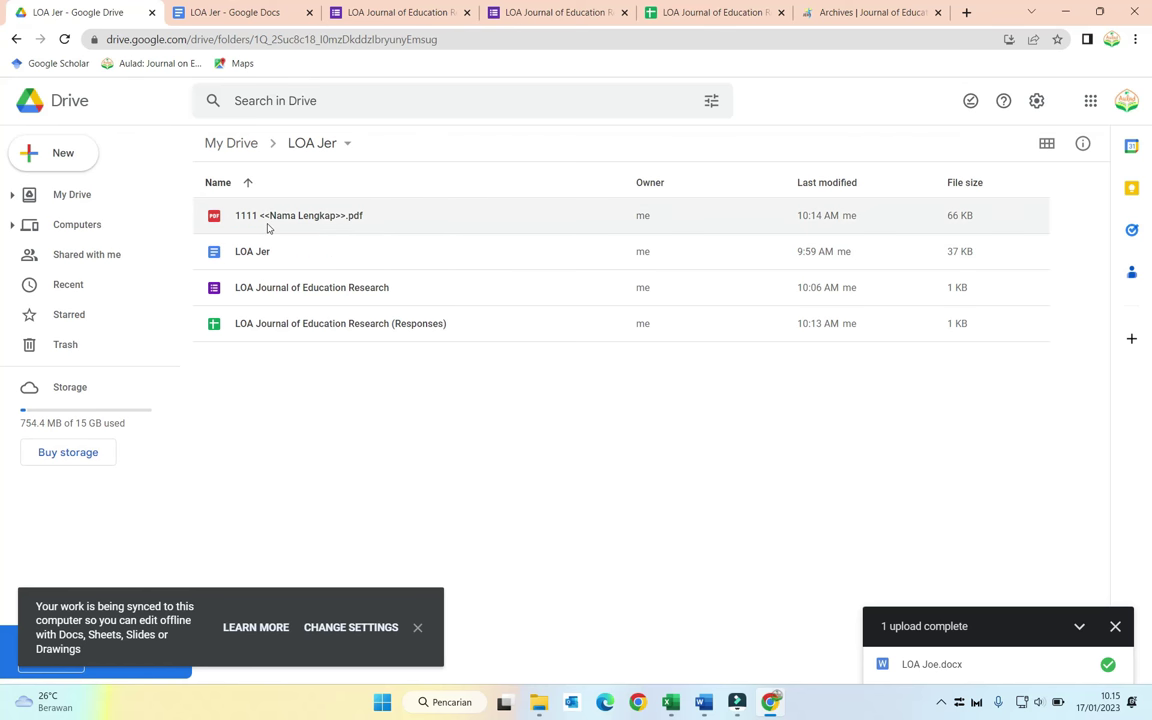
Step: Scroll through the form's questions to confirm the author field is named Nama Penulis
left_click(376, 12)
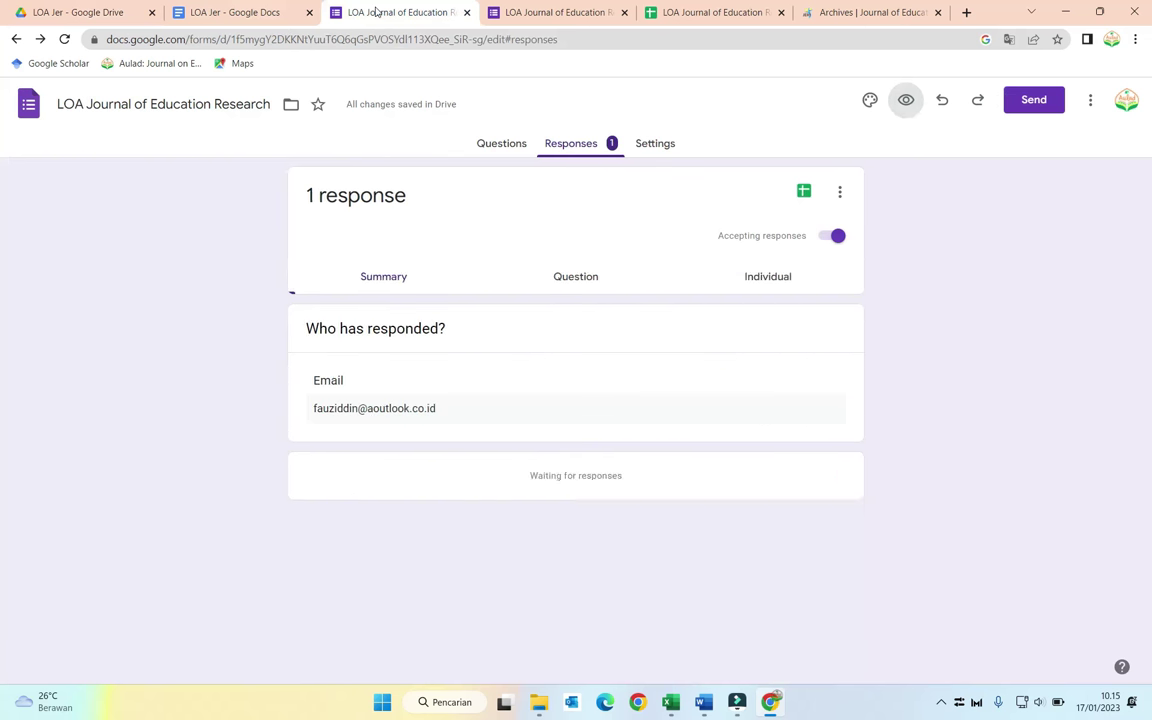
left_click(497, 146)
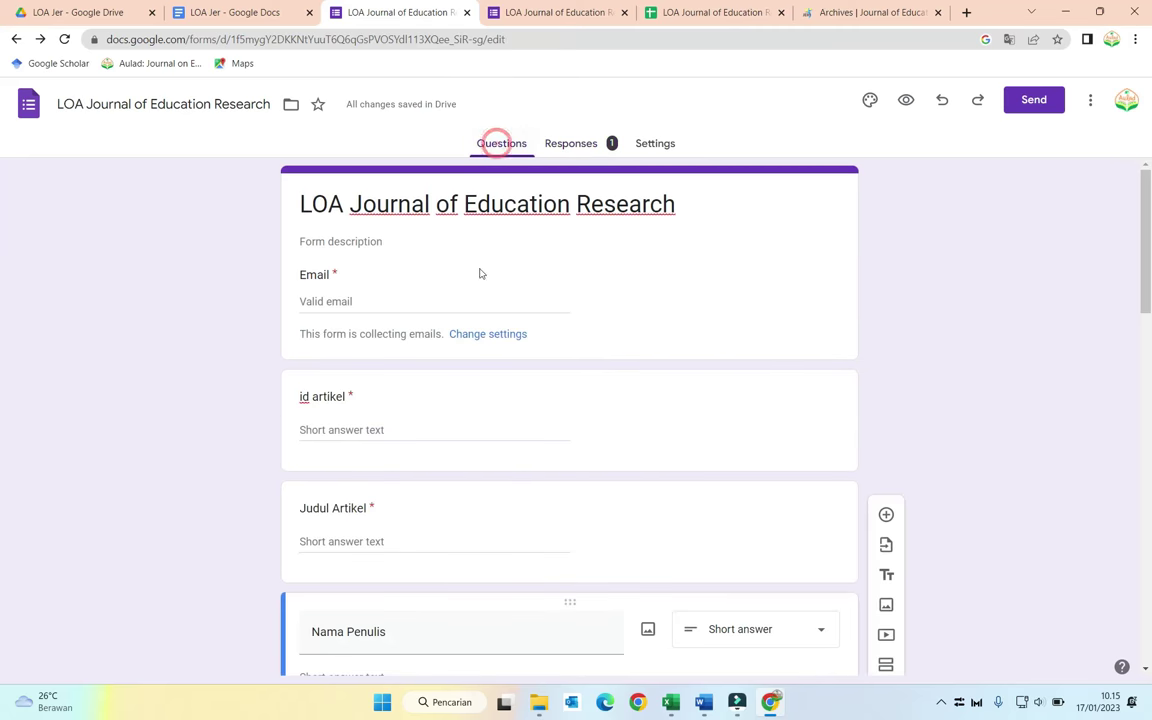
scroll(470, 315, "down", 5)
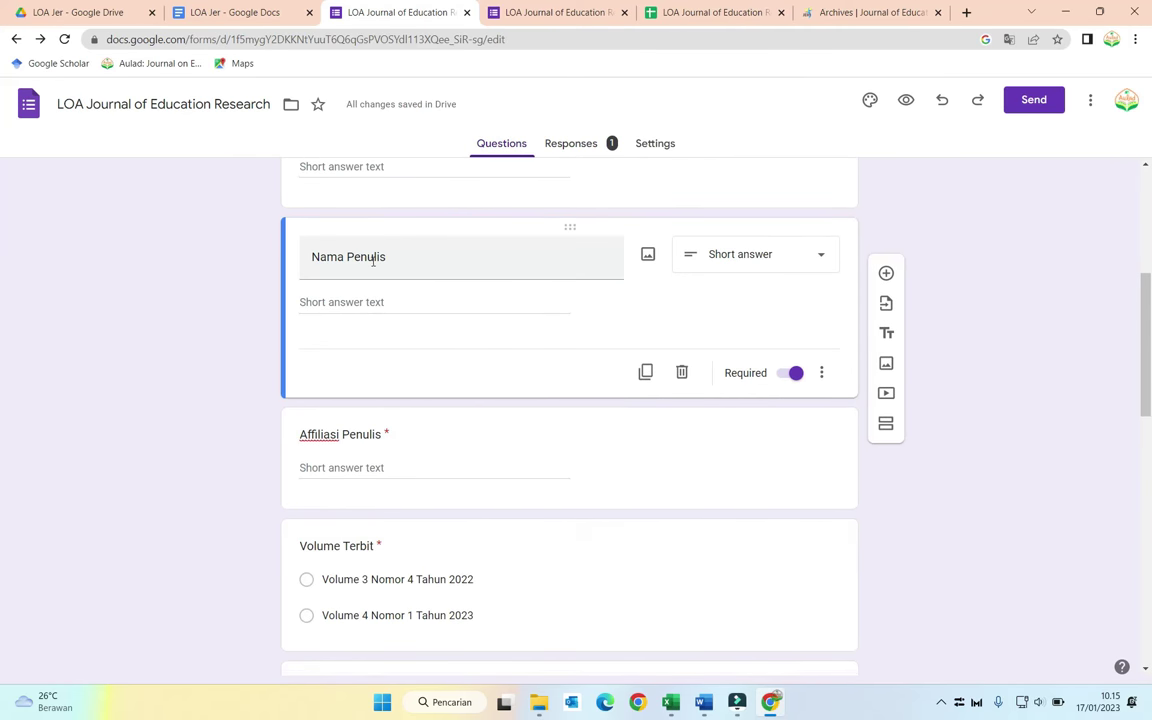
left_click(674, 13)
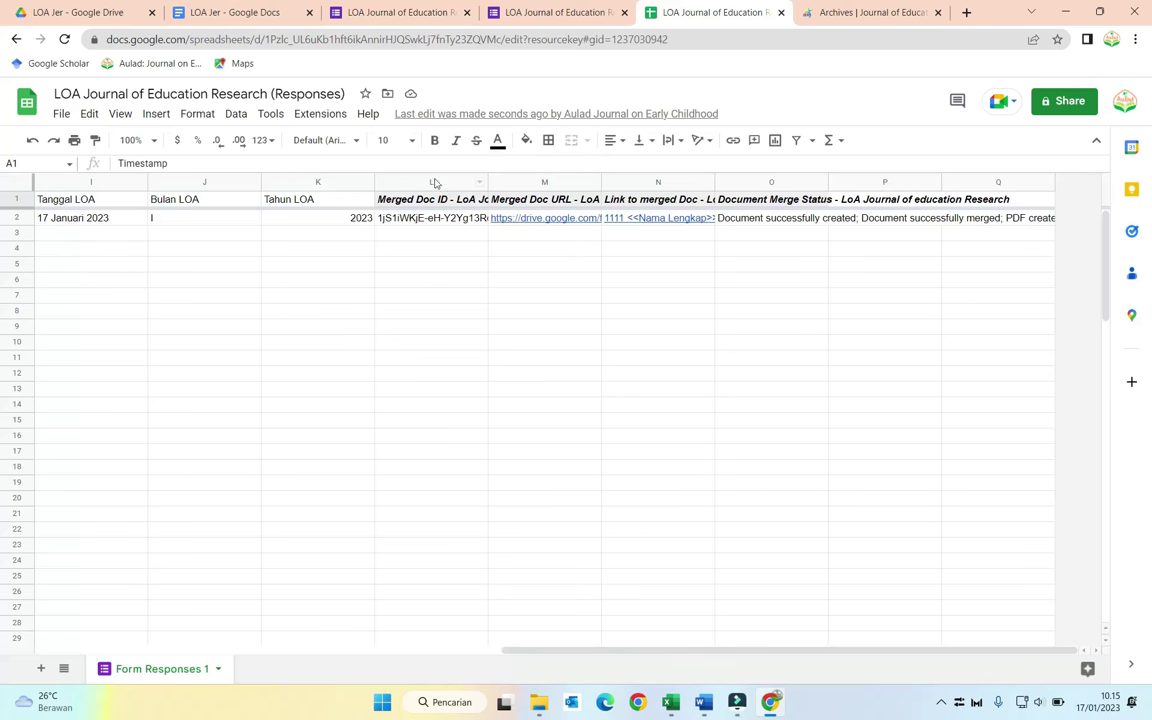
Step: Launch AutoCrat and open the existing LoA merge job for editing
left_click(324, 115)
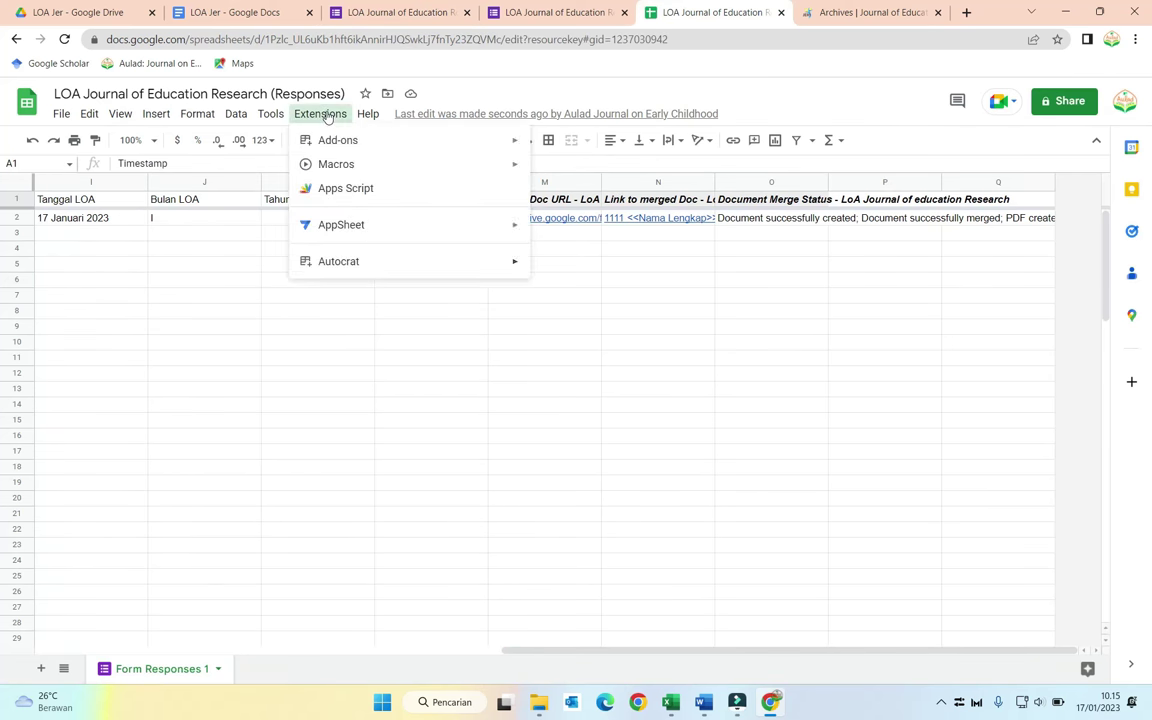
mouse_move(368, 260)
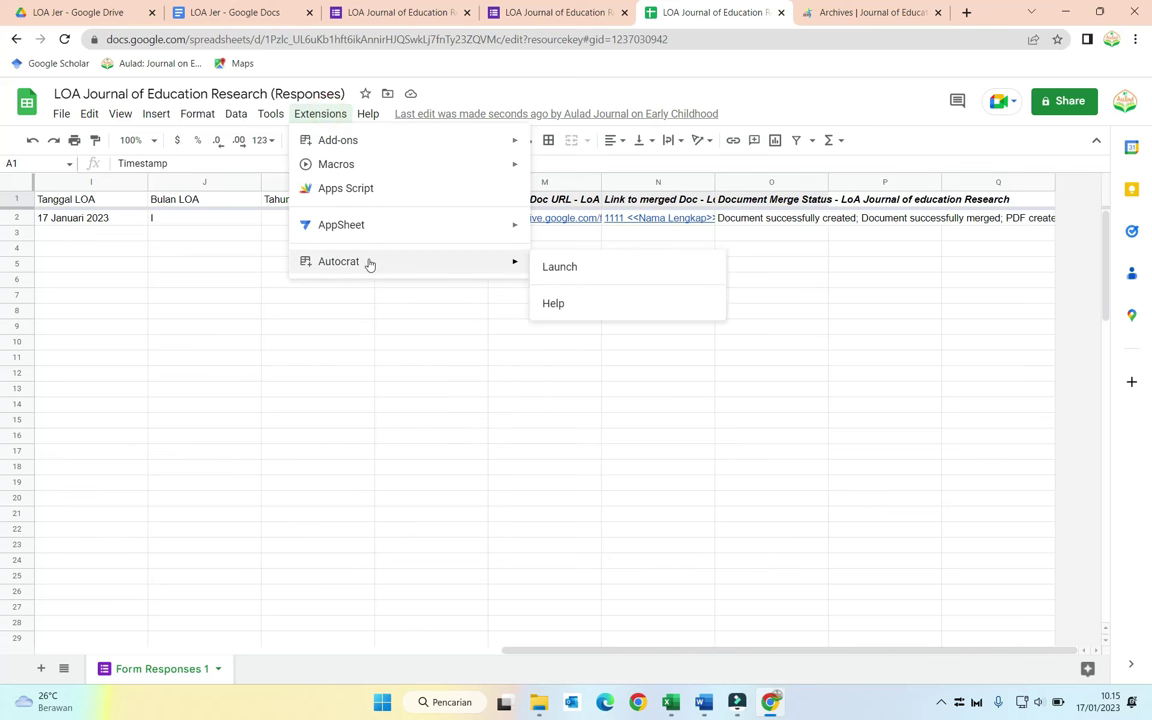
left_click(556, 265)
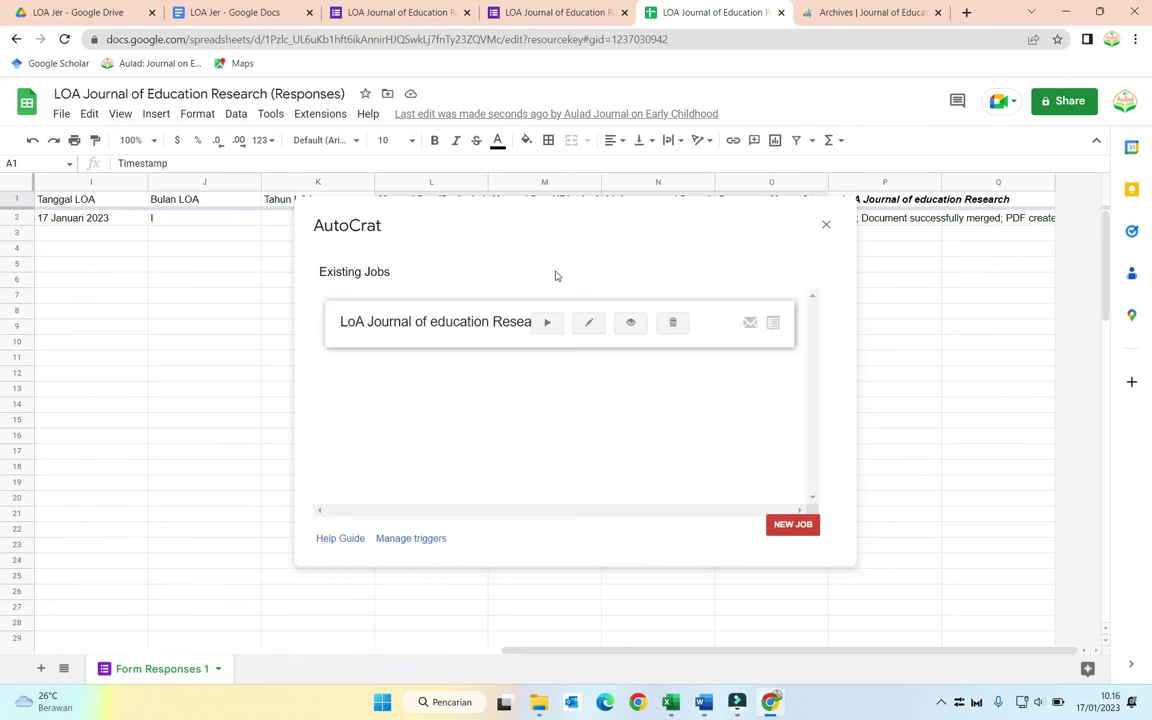
left_click(589, 323)
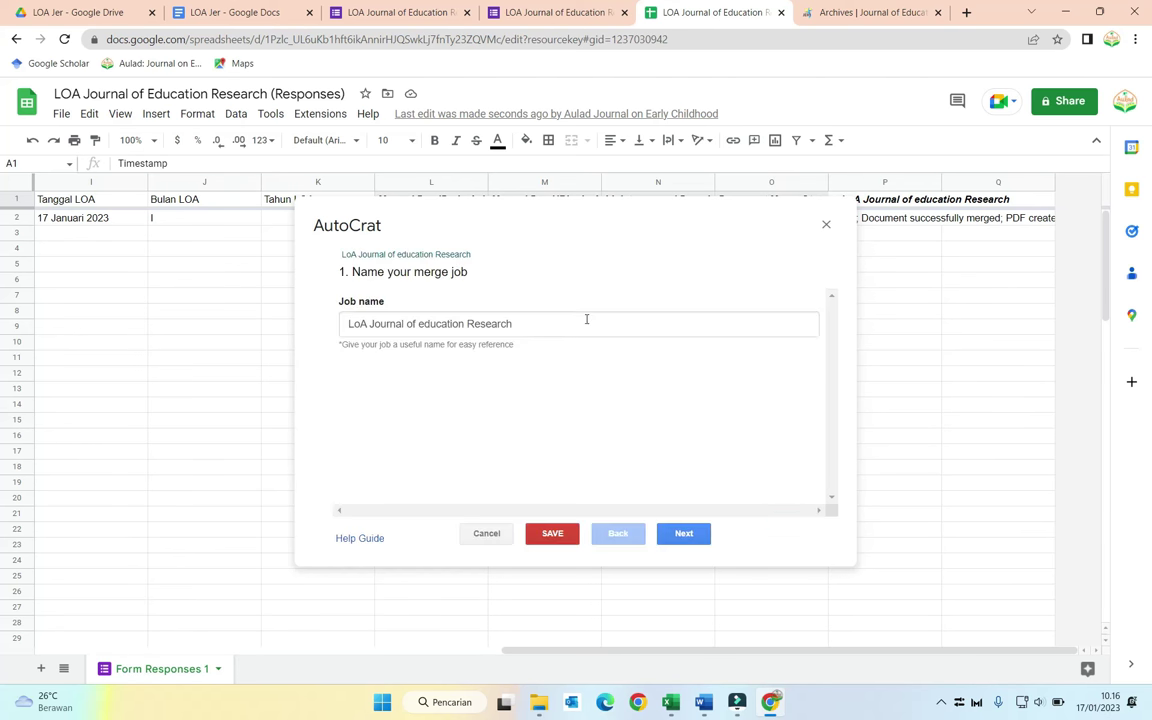
left_click(682, 533)
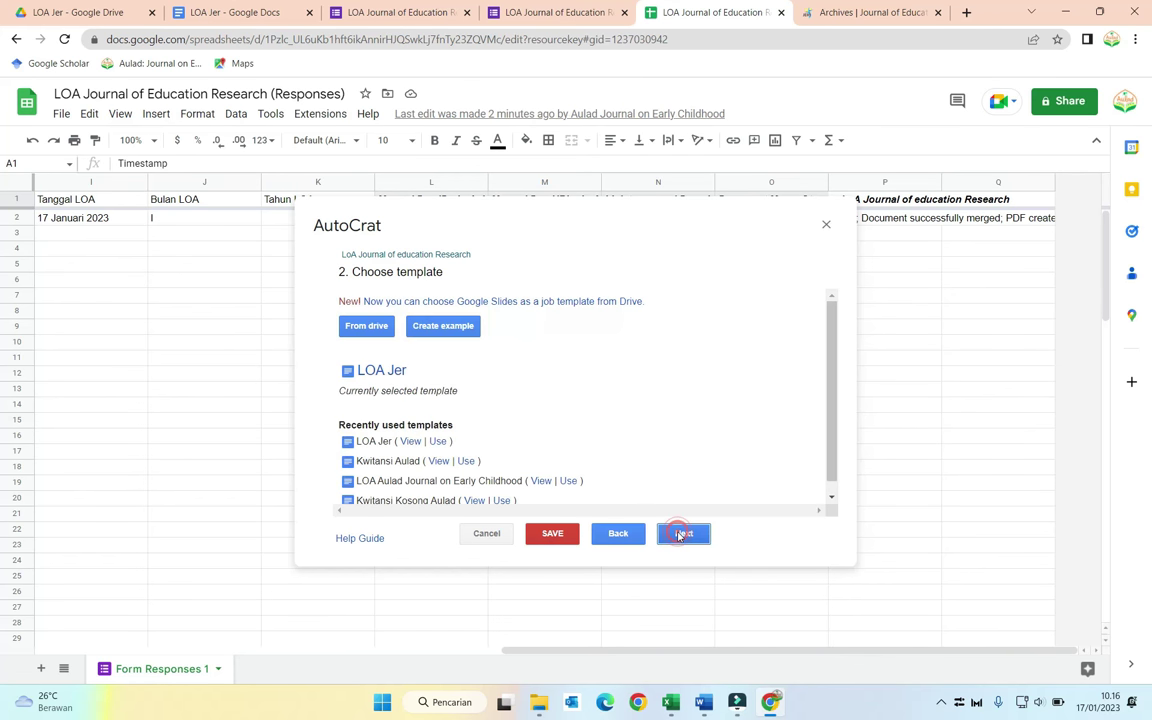
left_click(681, 535)
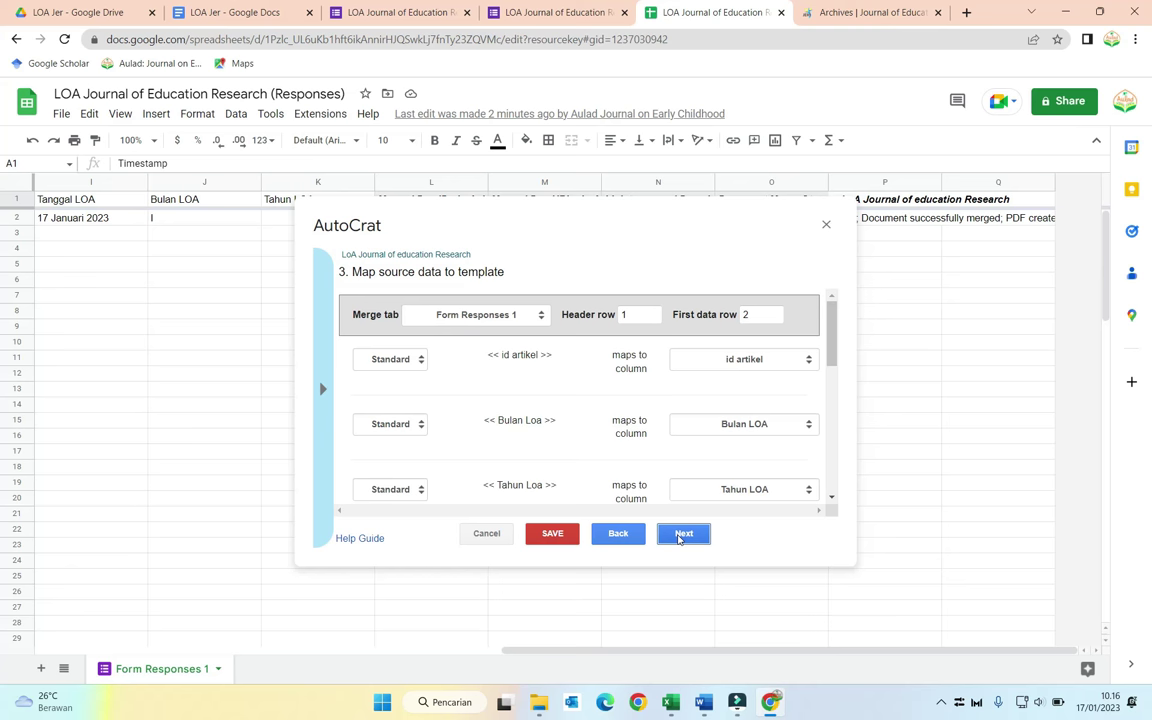
left_click(681, 535)
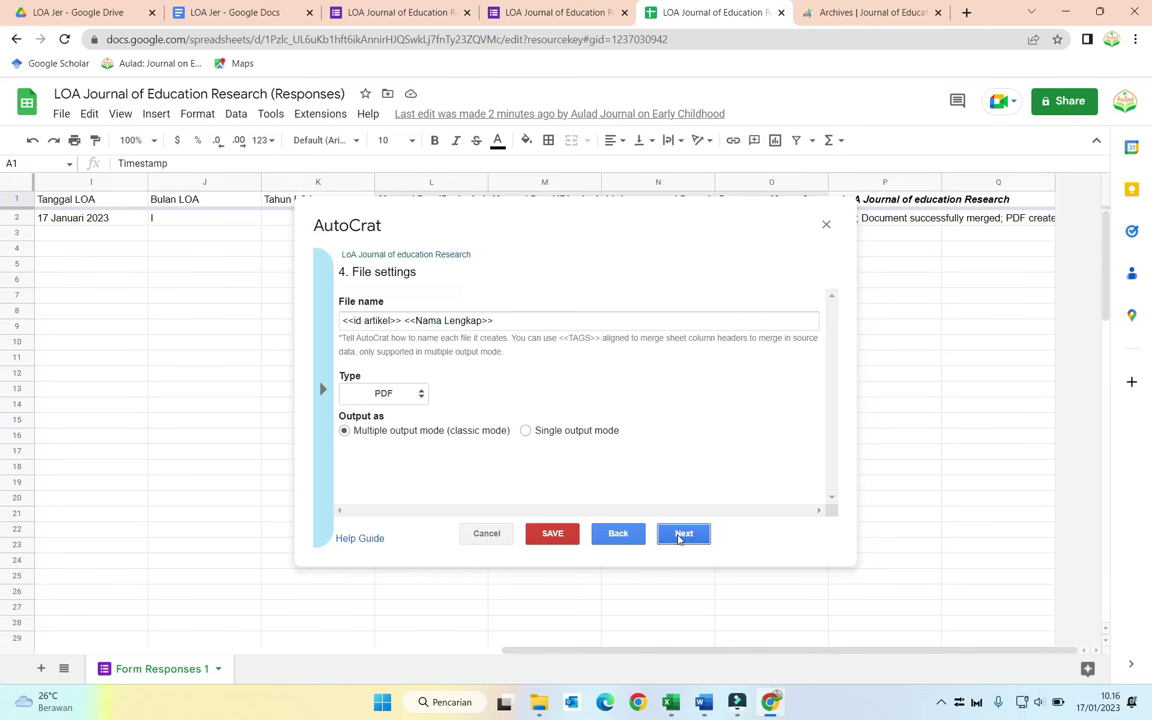
Step: Change the output file name from Lengkap to Penulis, keeping LOA Jer as the destination folder
double_click(462, 320)
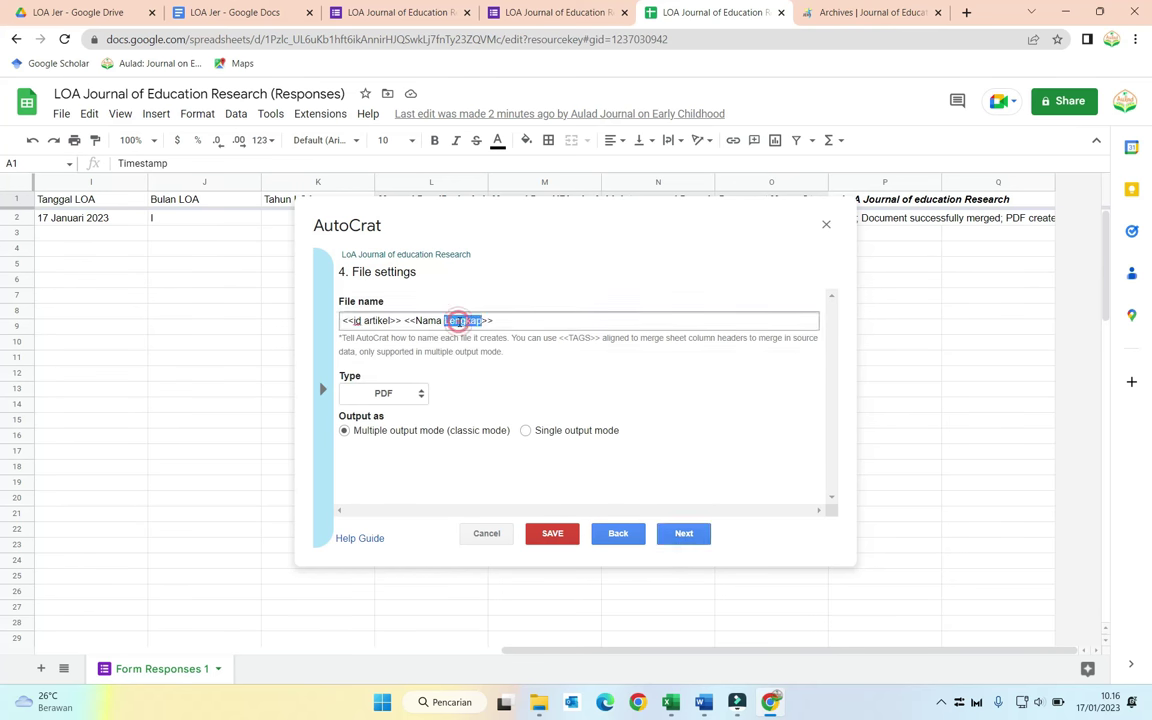
type("Pe")
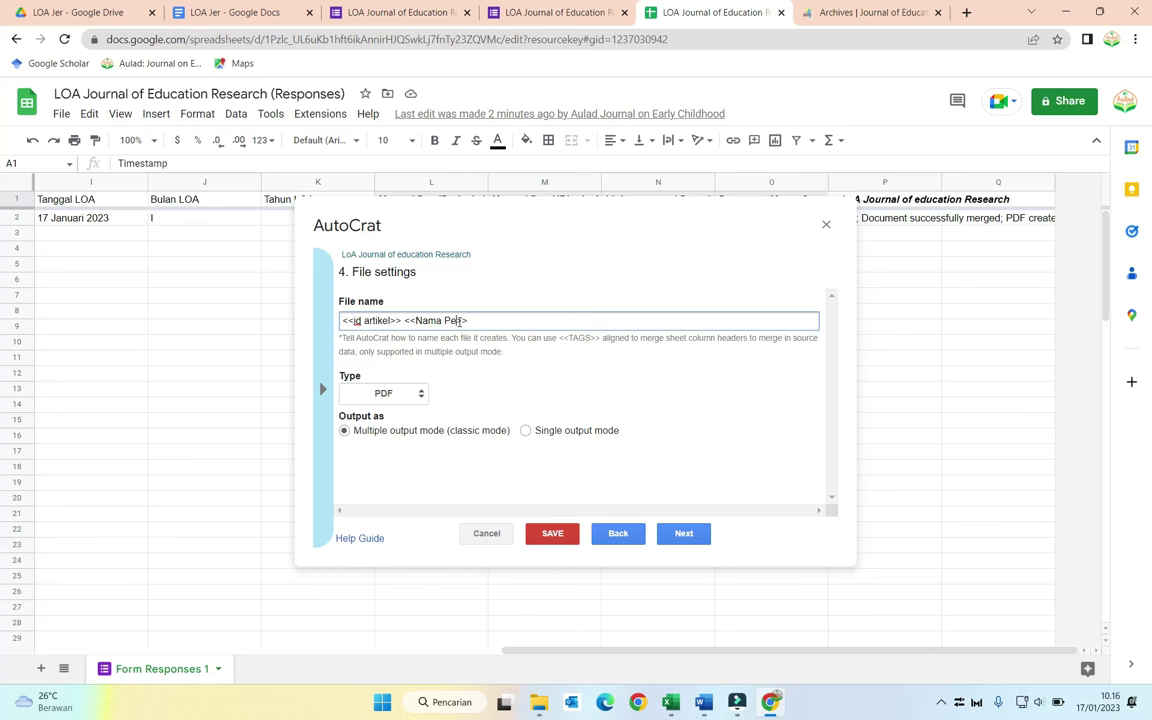
type("nulis")
left_click(679, 533)
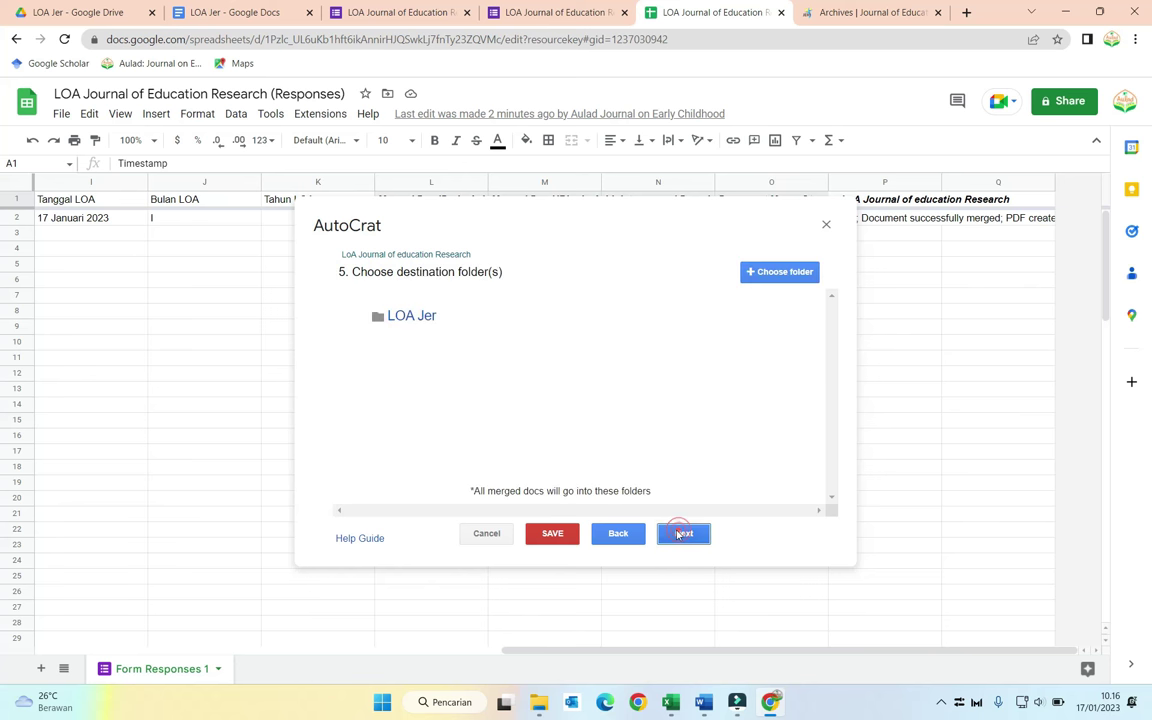
left_click(682, 532)
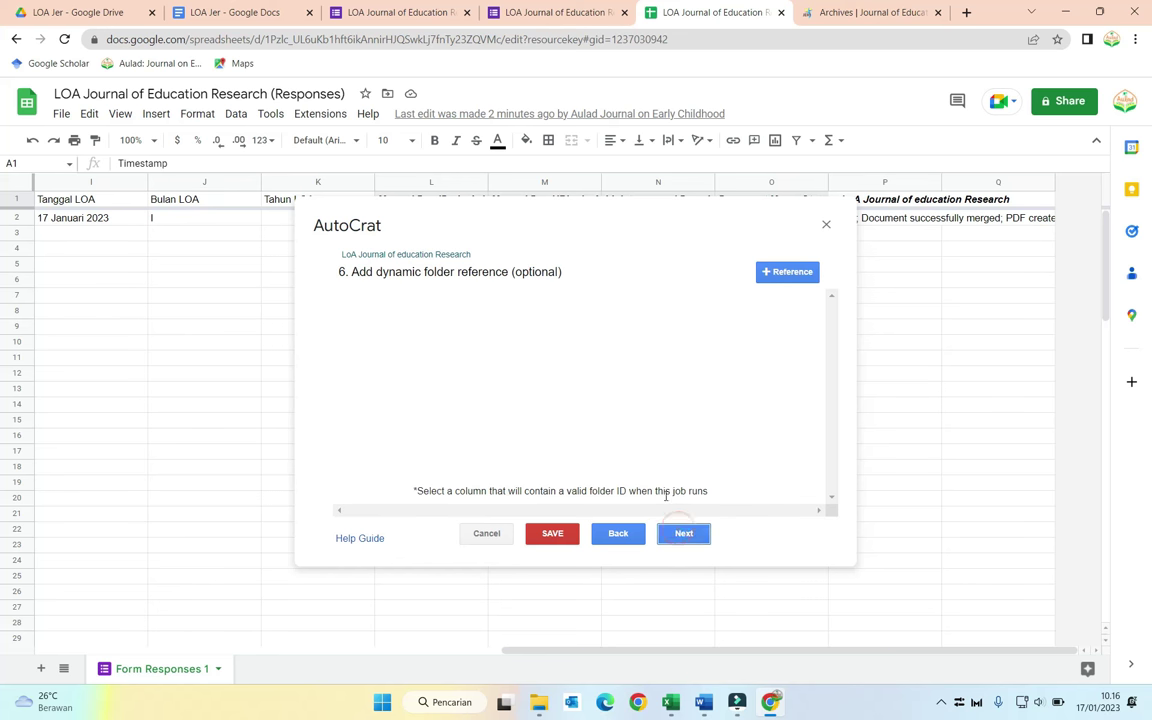
left_click(680, 533)
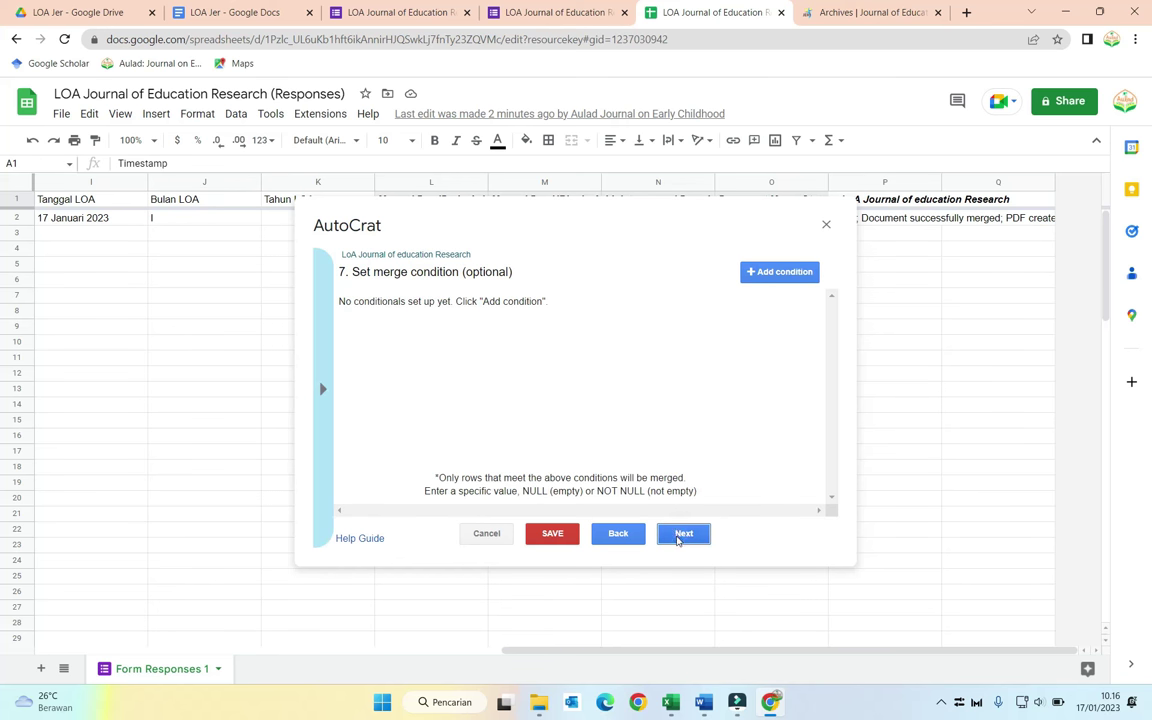
left_click(680, 535)
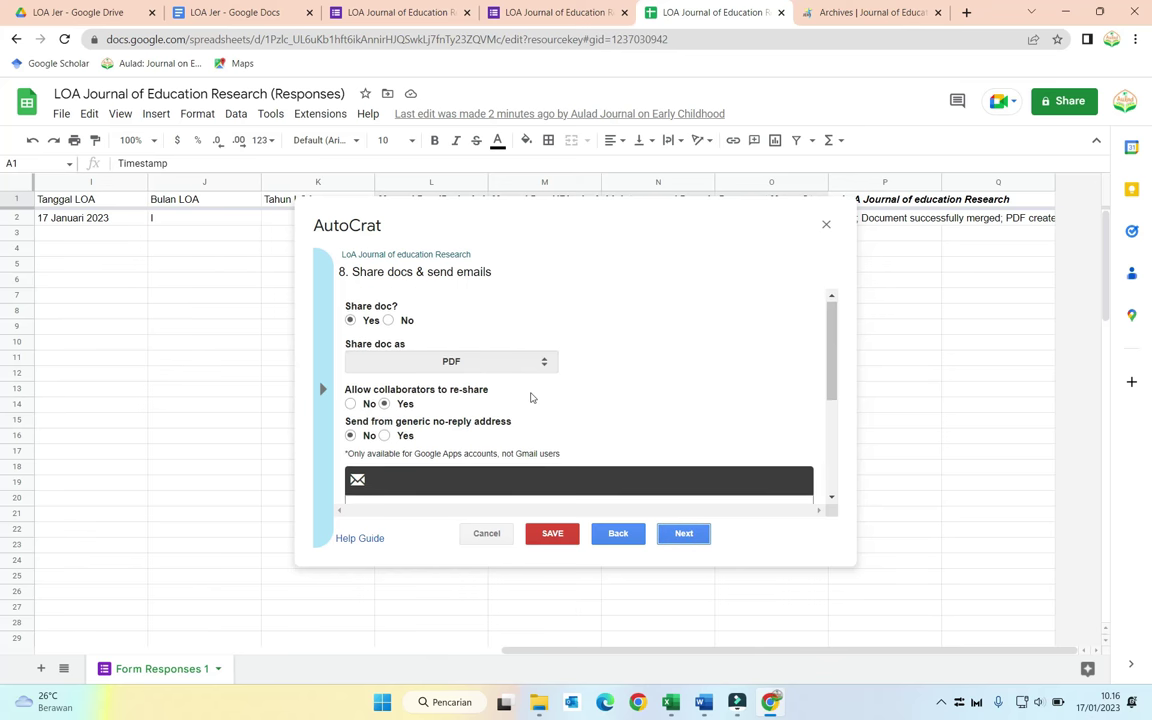
Step: Replace Lengkap with Penulis in the email subject and body, then save and close the job
scroll(532, 396, "down", 2)
double_click(510, 448)
type("Penulis")
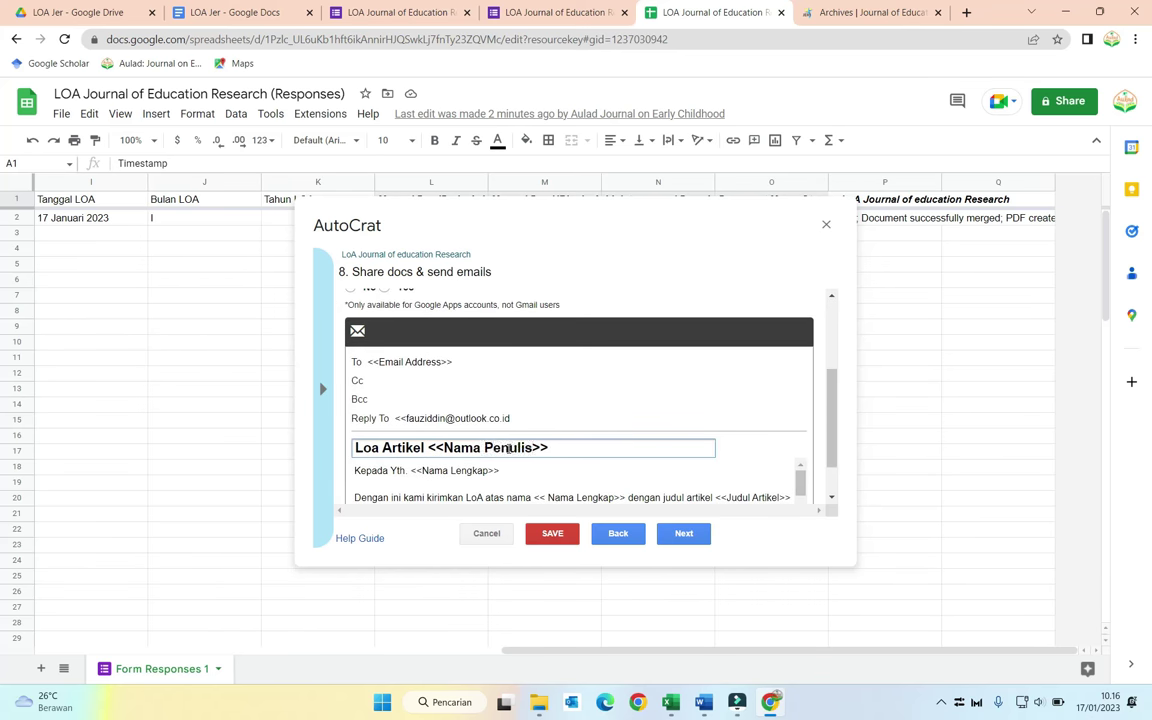
scroll(490, 400, "down", 1)
left_click(594, 445)
double_click(594, 445)
type("Penulis")
type("lis")
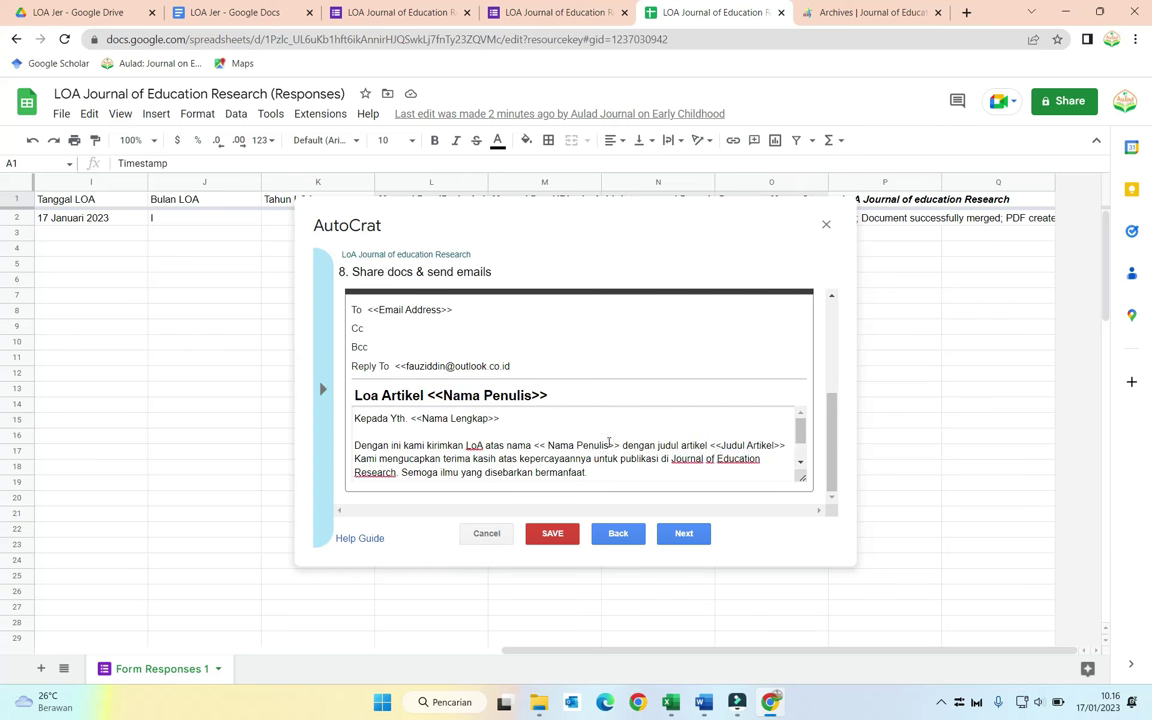
left_click(683, 535)
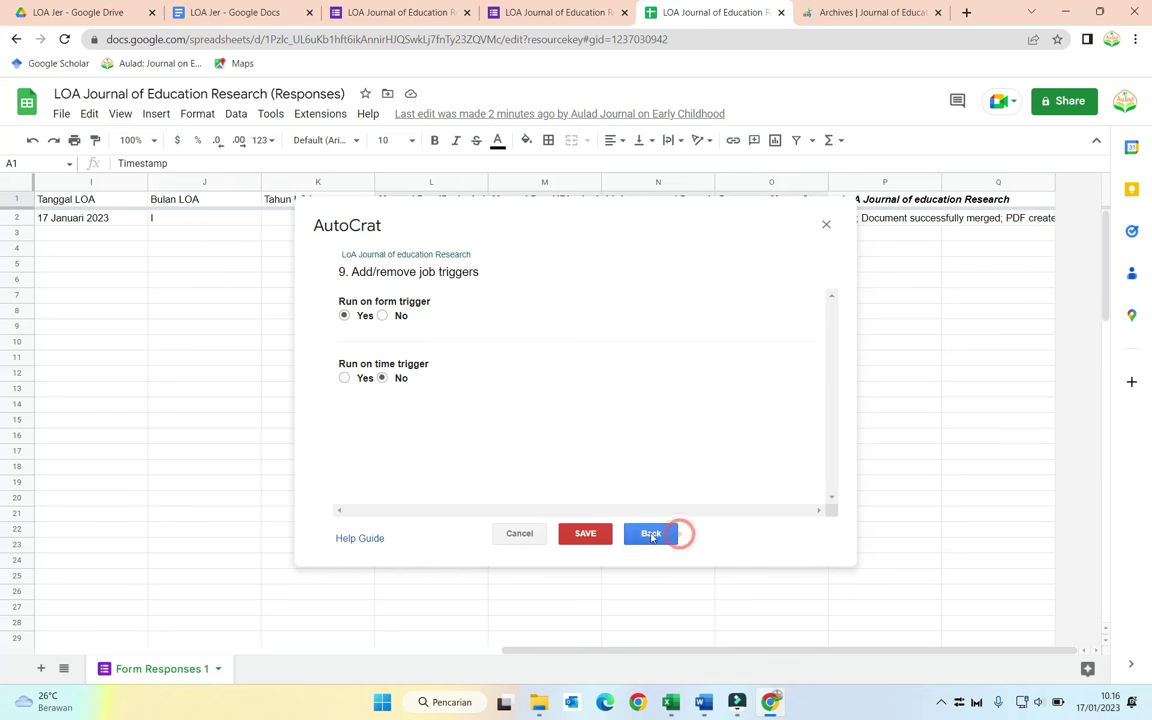
left_click(584, 535)
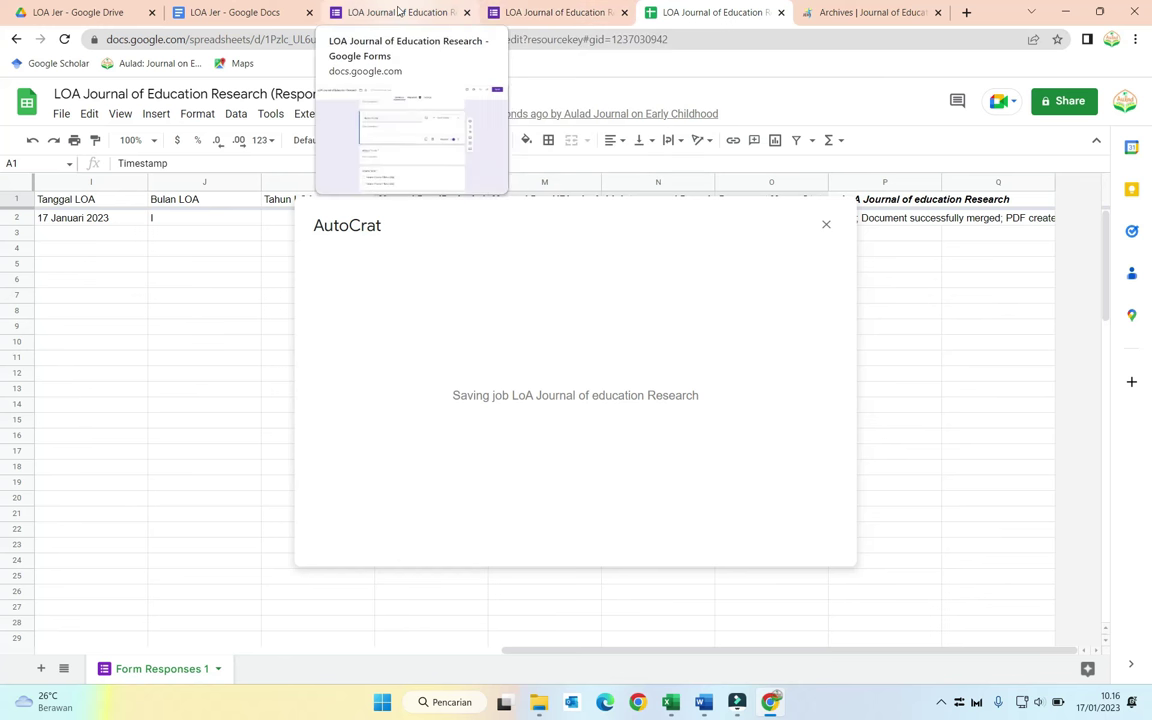
left_click(824, 224)
Step: Start another form response and enter the respondent's e-mail and article id 1111
left_click(538, 14)
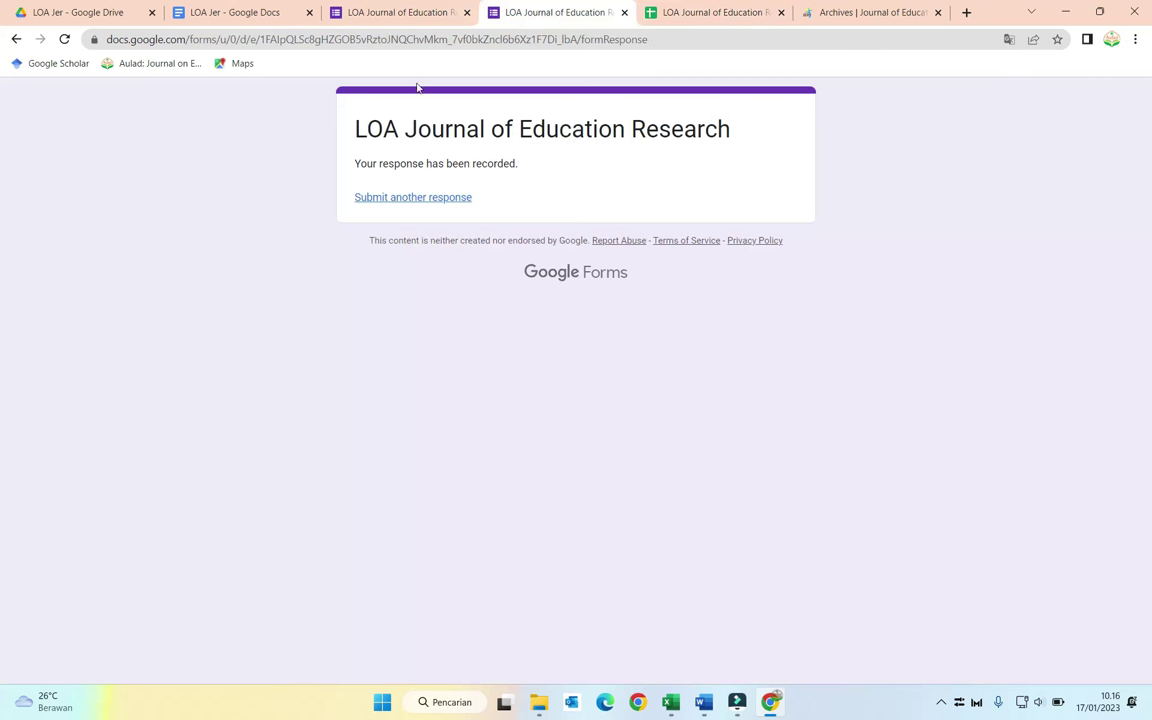
left_click(412, 198)
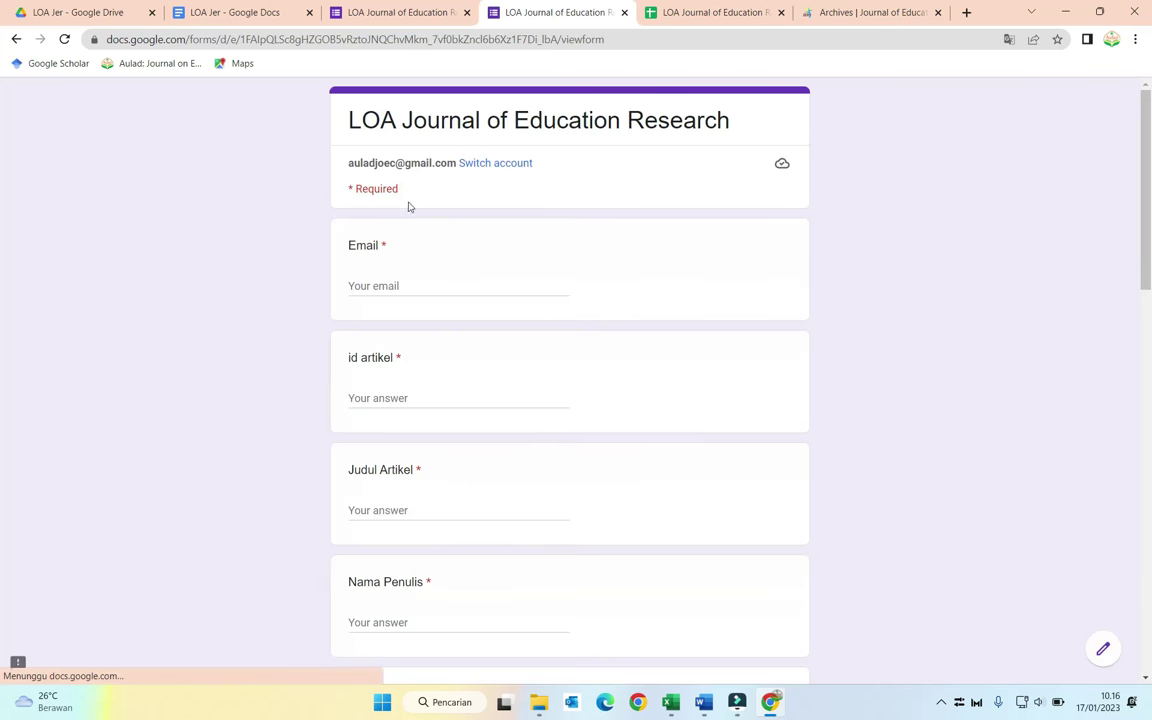
left_click(407, 284)
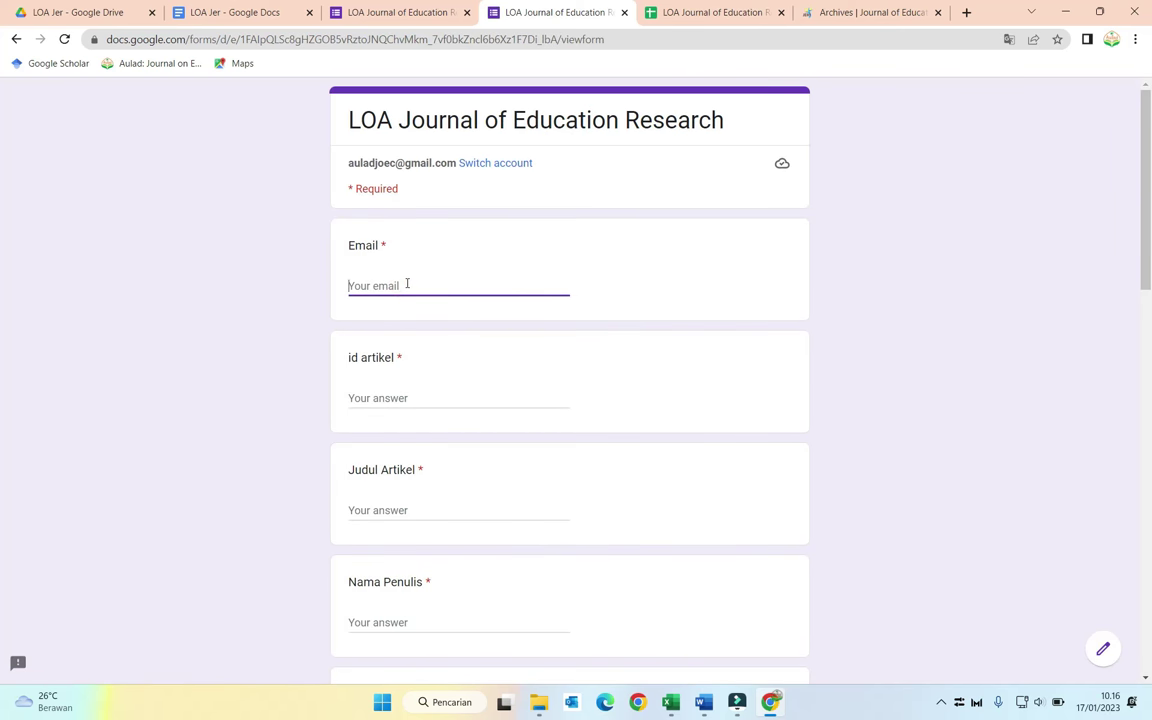
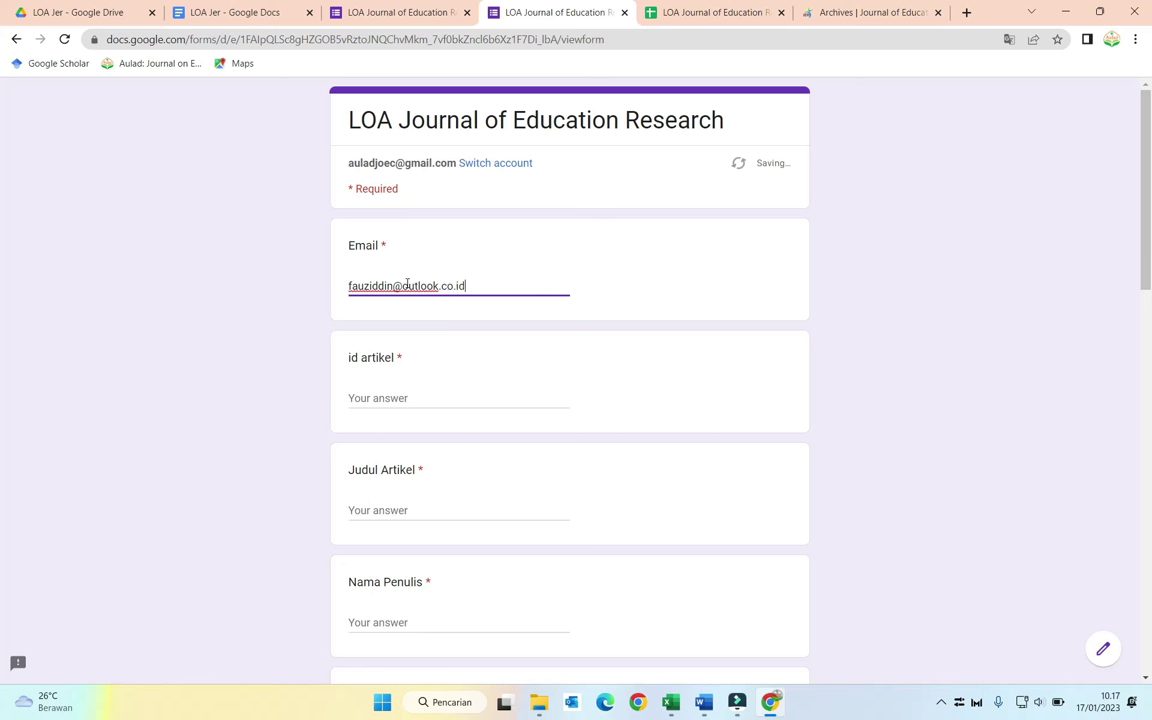
key("Tab")
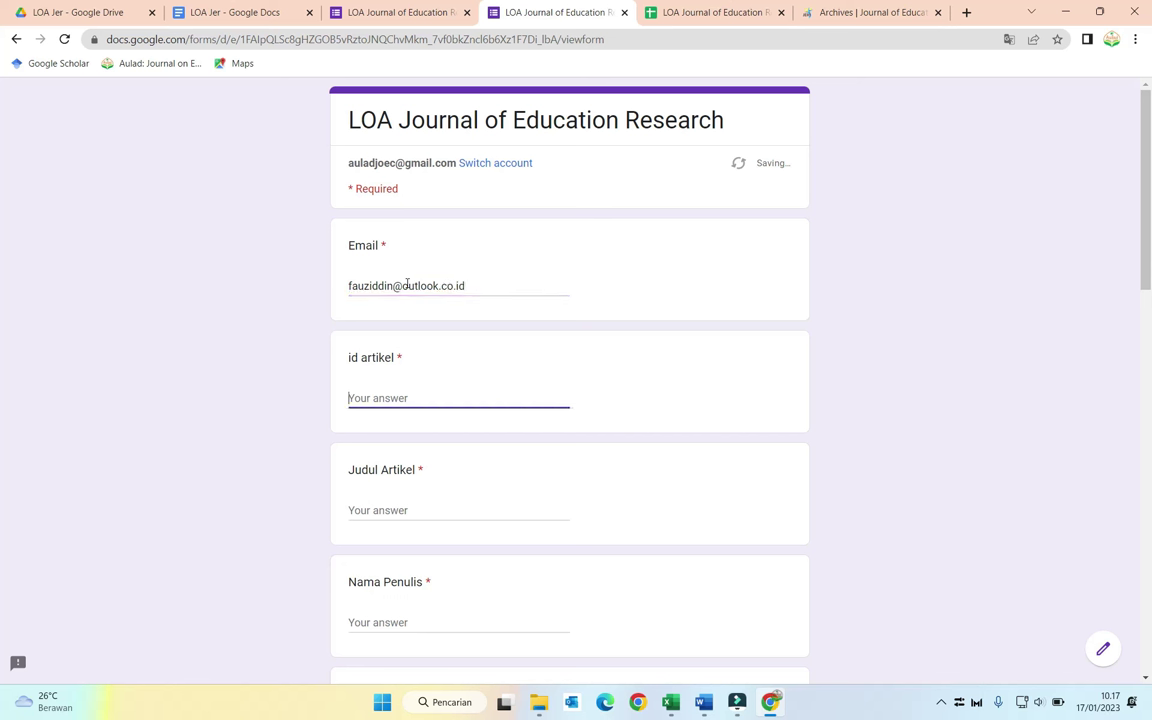
type("1111")
key("Tab")
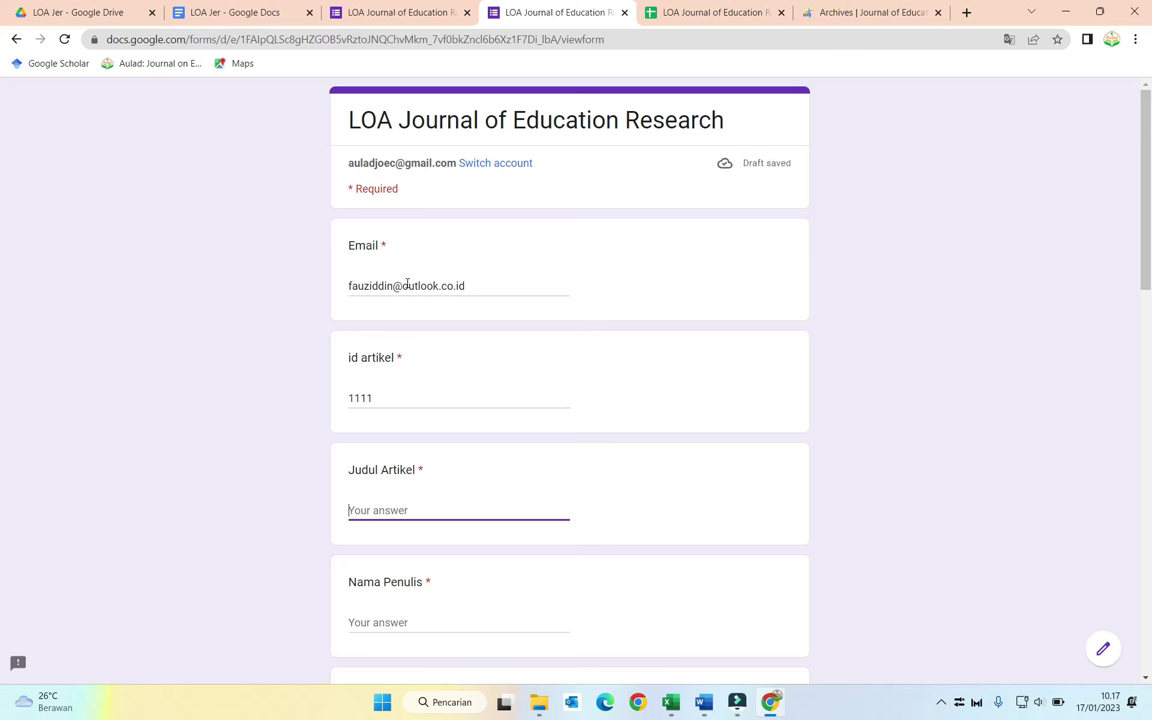
Step: Enter title 'Judul saya pub likas', author's name, affiliation 'universatas' and Volume 3 Nomor 4 Tahun 2022
type("J")
key("BackSpace")
type("Judul saya")
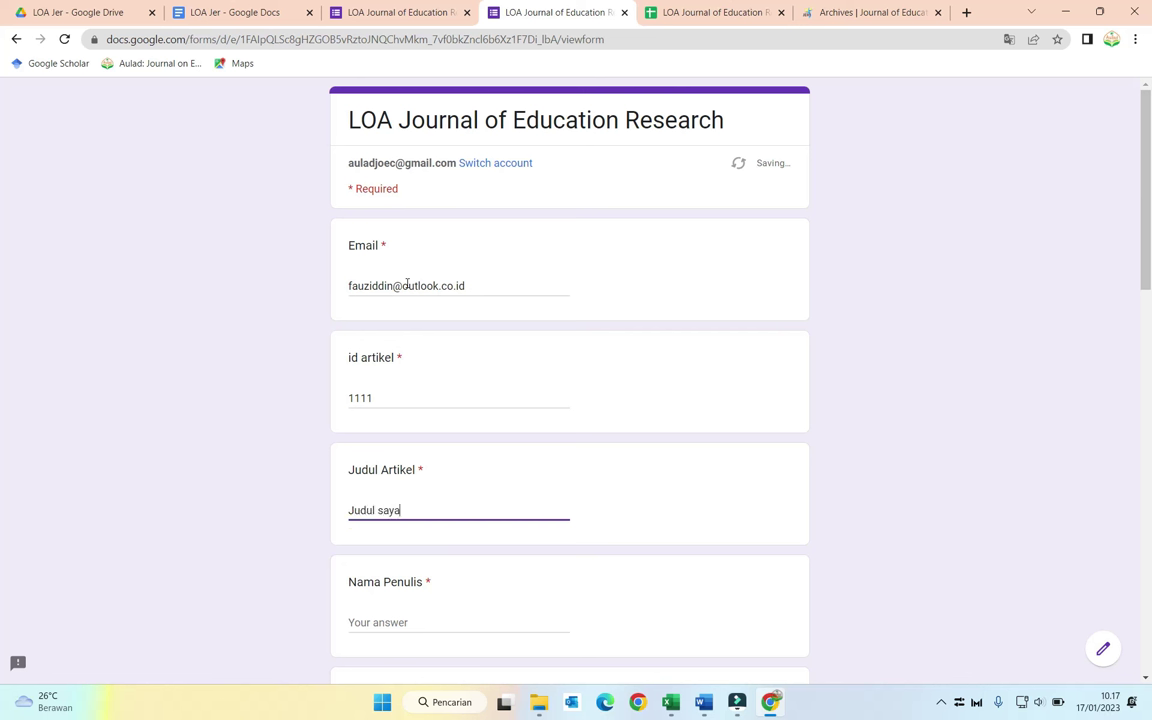
type(" pub likasi")
key("Tab")
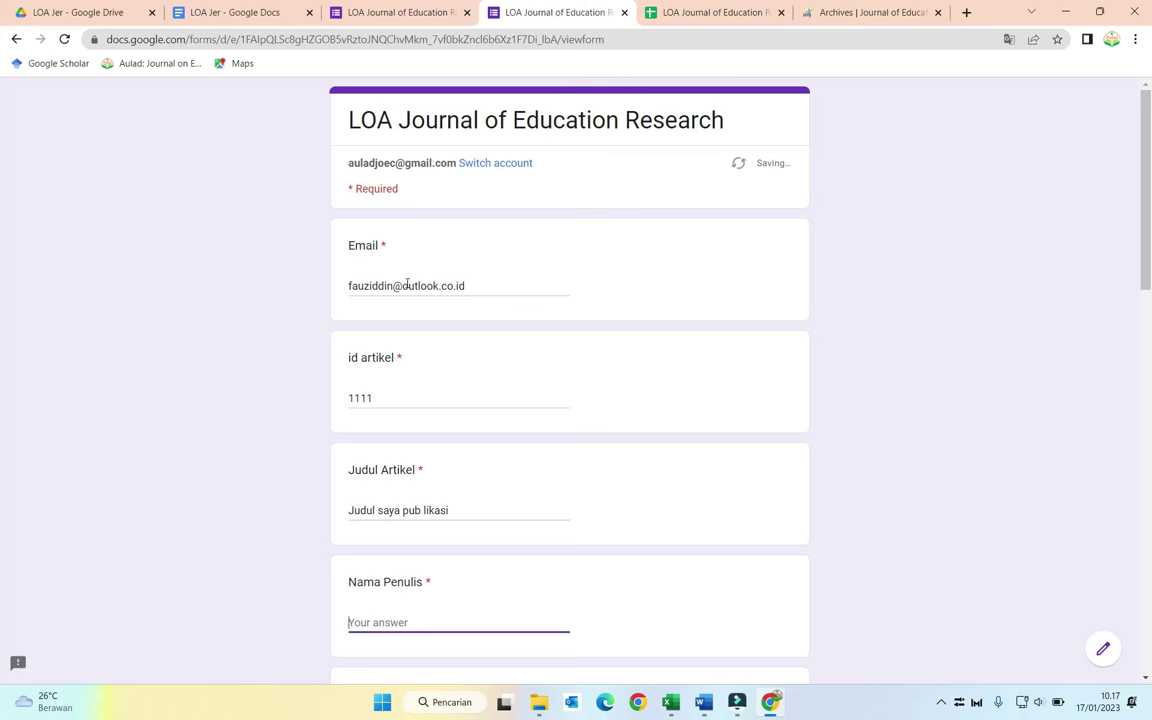
type("fauziddin")
key("Tab")
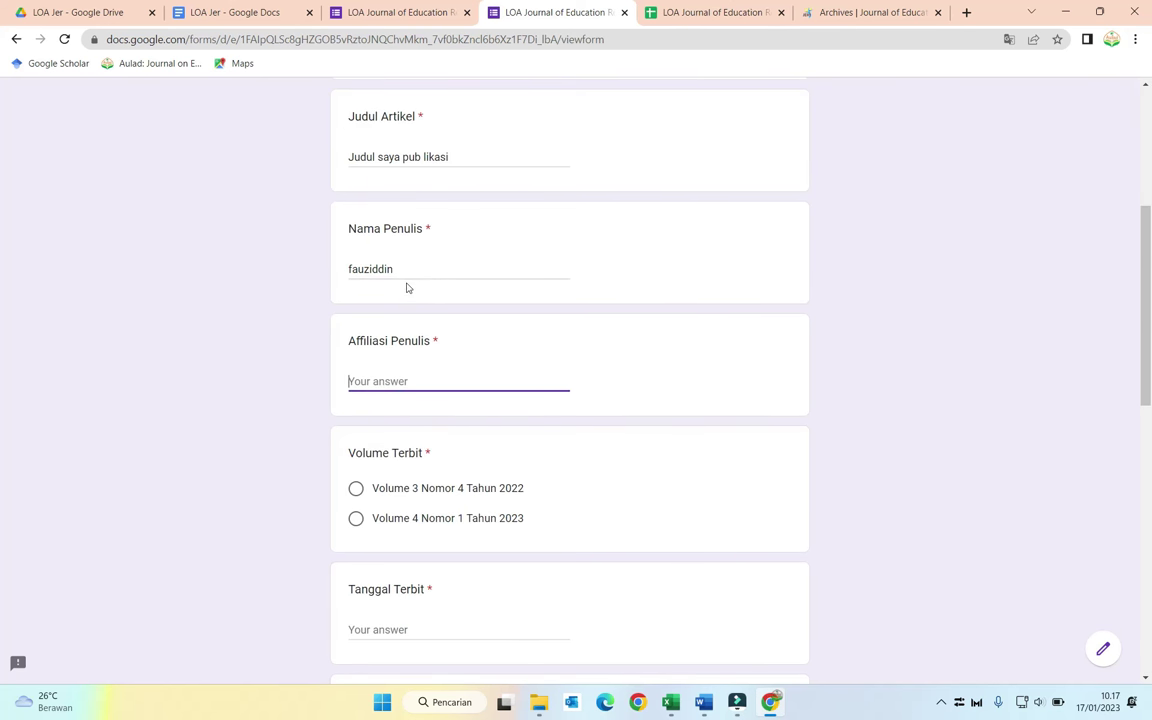
type("universa")
type("tas")
left_click(356, 489)
scroll(388, 517, "down", 2)
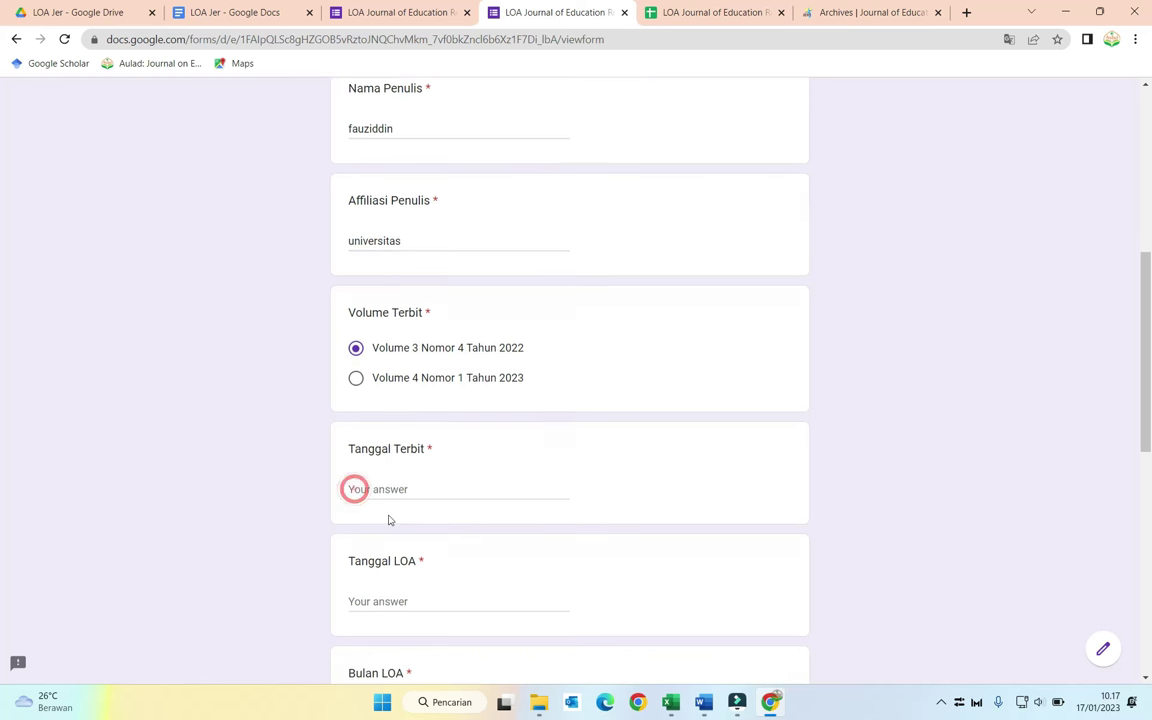
Step: Enter Tanggal Terbit 10 Februari 2023, Tanggal LOA 17 Januari 2023, month I, year 2023, and submit
left_click(428, 404)
type("1")
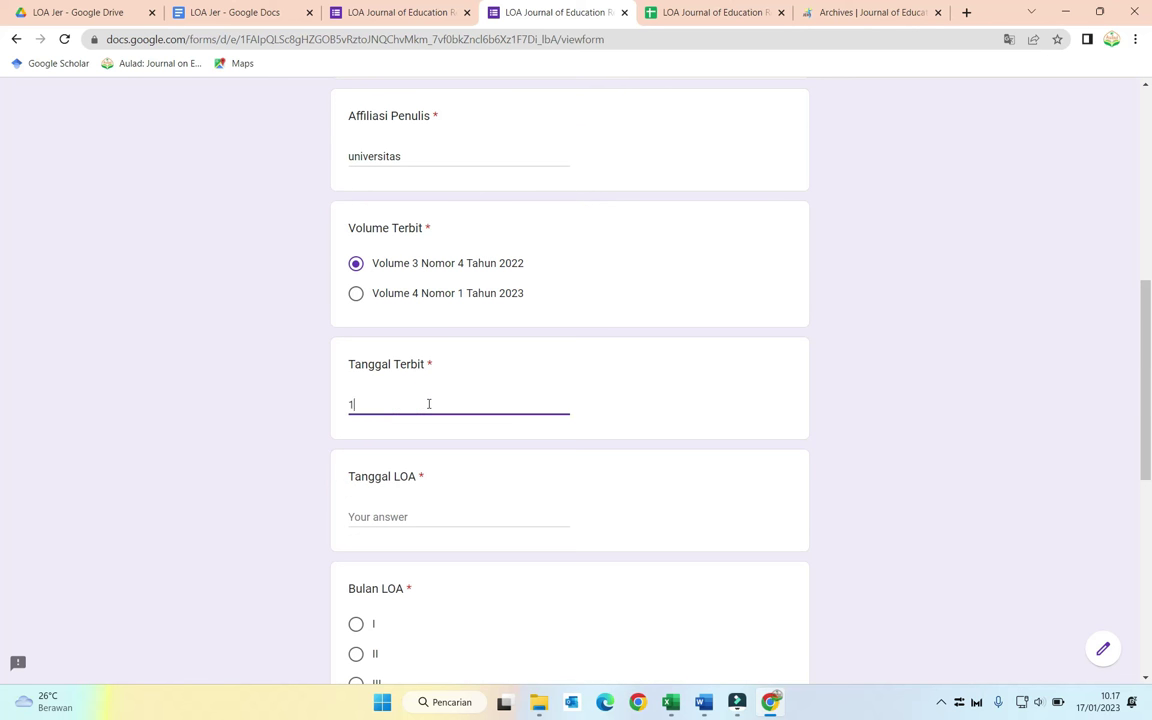
type("0 Februari 2023")
scroll(430, 404, "down", 2)
left_click(411, 368)
type("1")
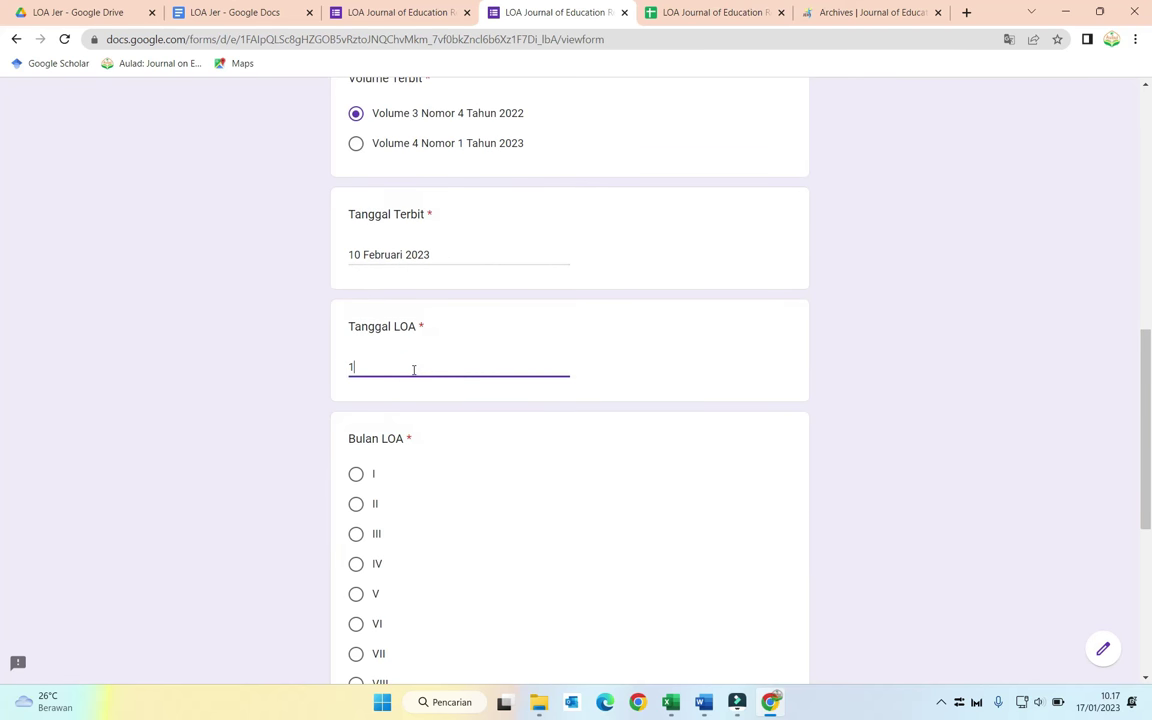
type("7 Januari 2023")
scroll(414, 369, "down", 1)
left_click(355, 398)
scroll(355, 395, "down", 3)
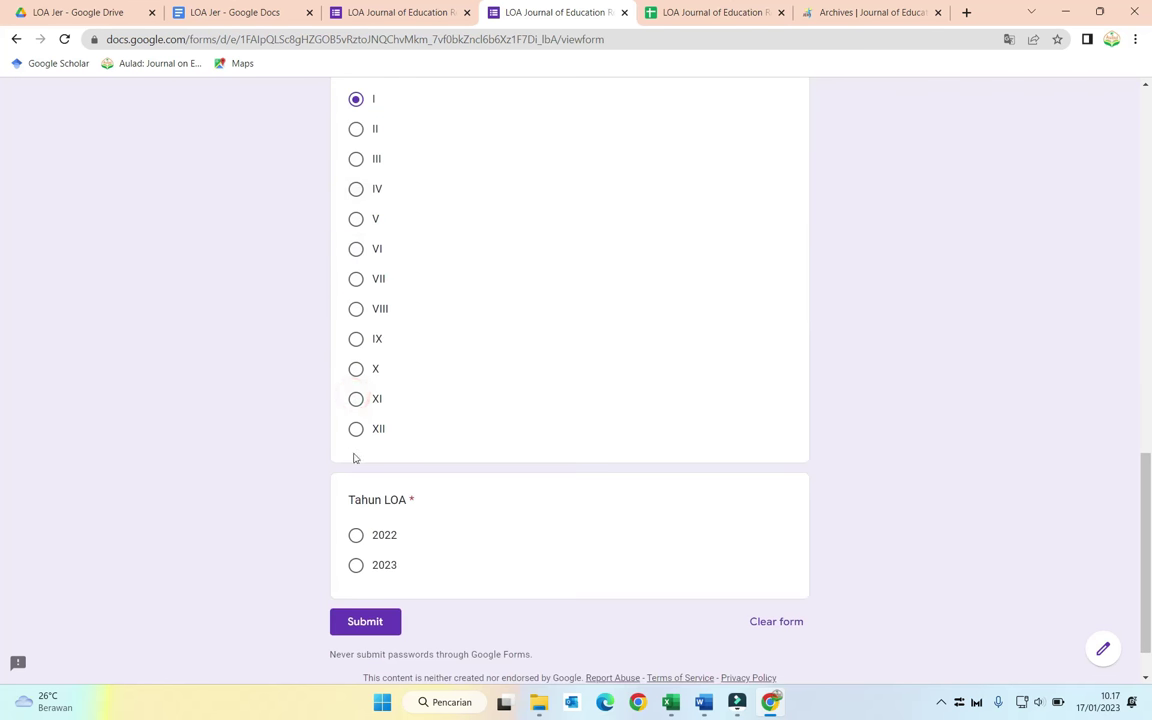
left_click(356, 566)
left_click(366, 621)
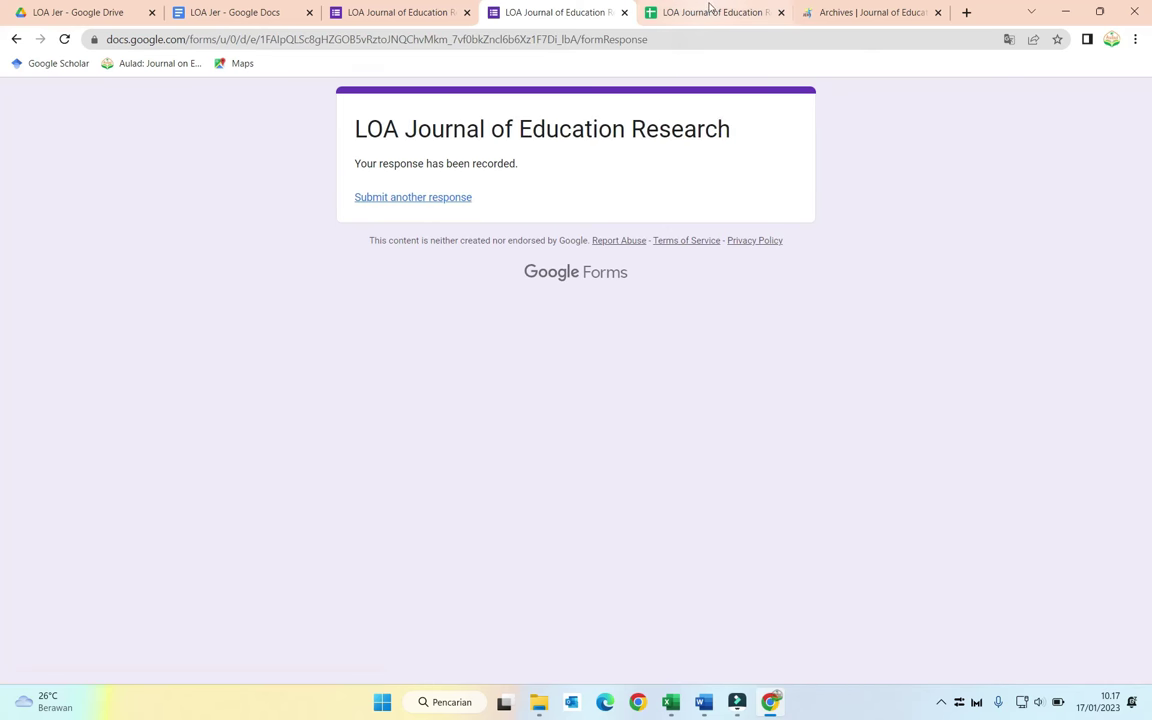
Step: Open the row 3 response's merged LoA PDF from its Drive link preview
left_click(708, 11)
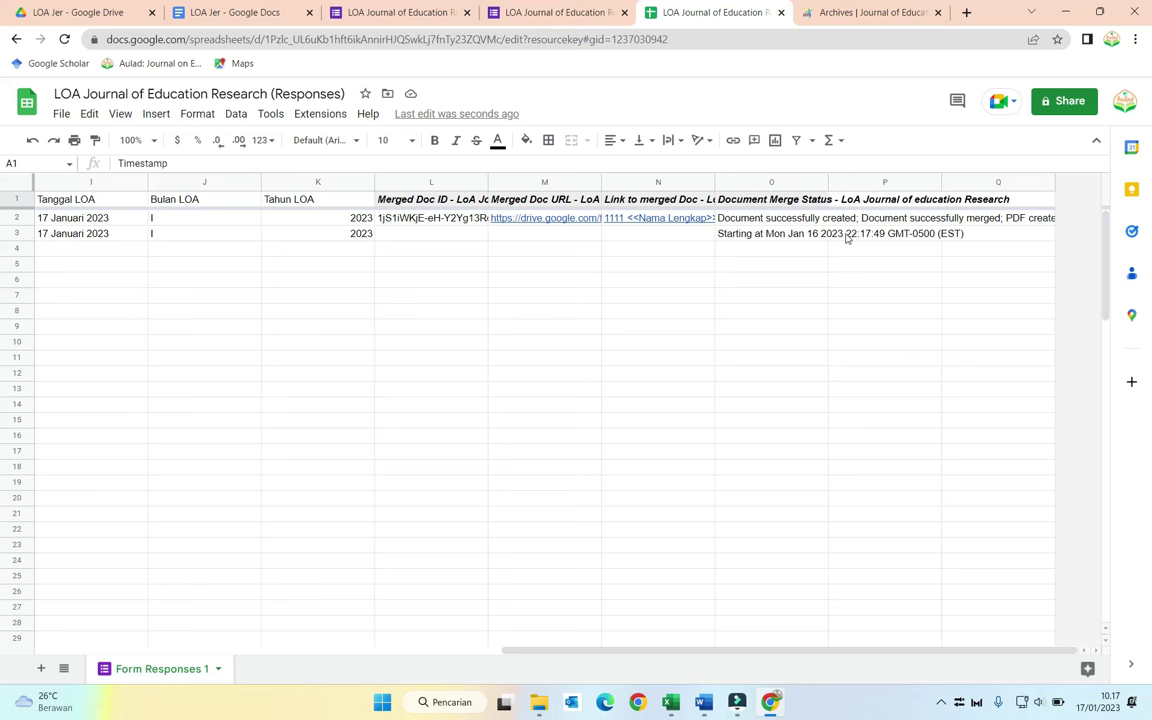
mouse_move(548, 236)
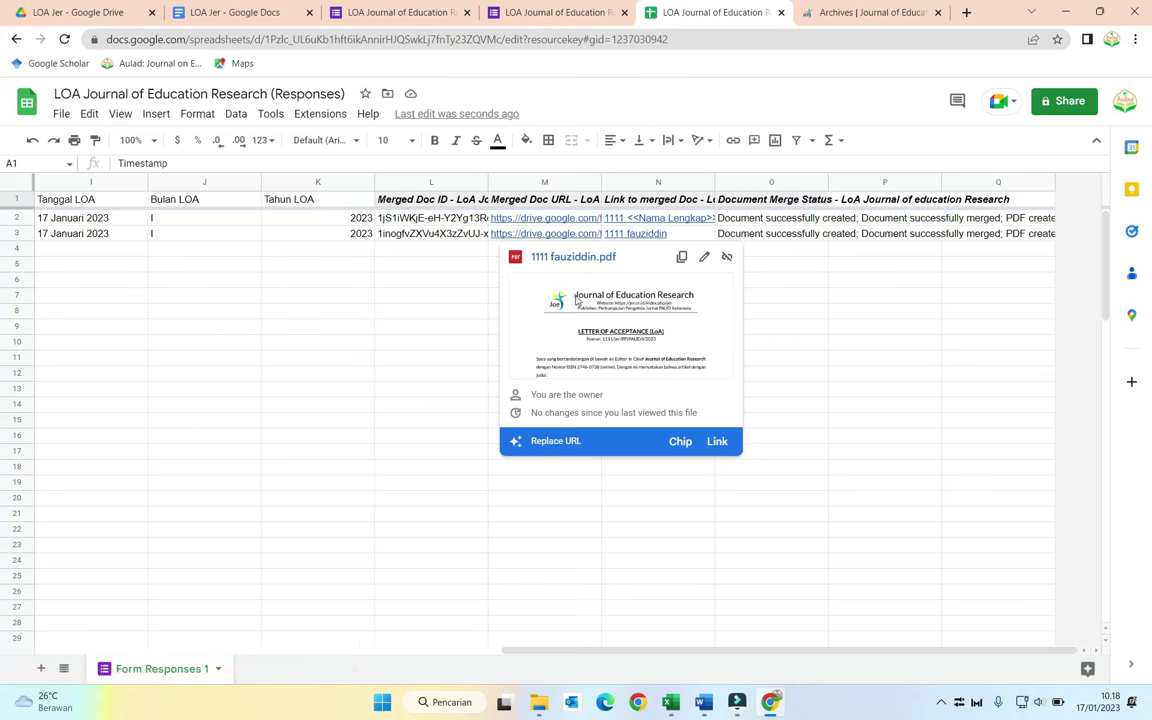
left_click(574, 296)
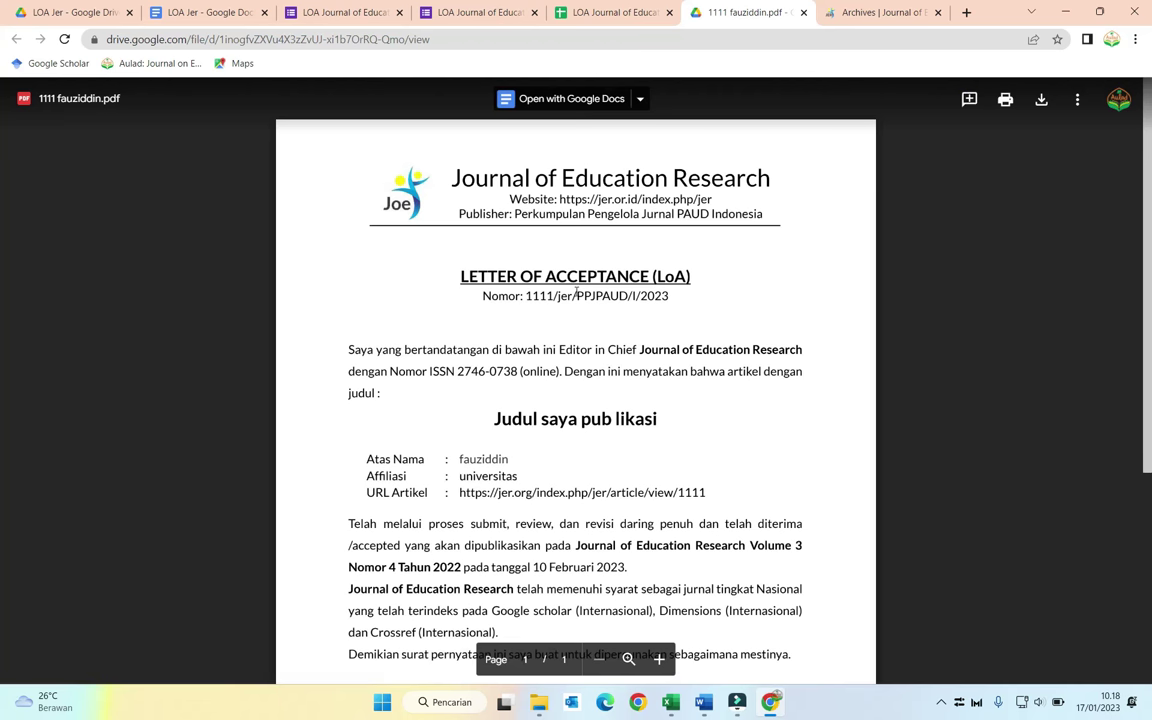
Step: Scroll the generated LoA PDF down to its signature, then show the browser profiles list
scroll(572, 329, "down", 3)
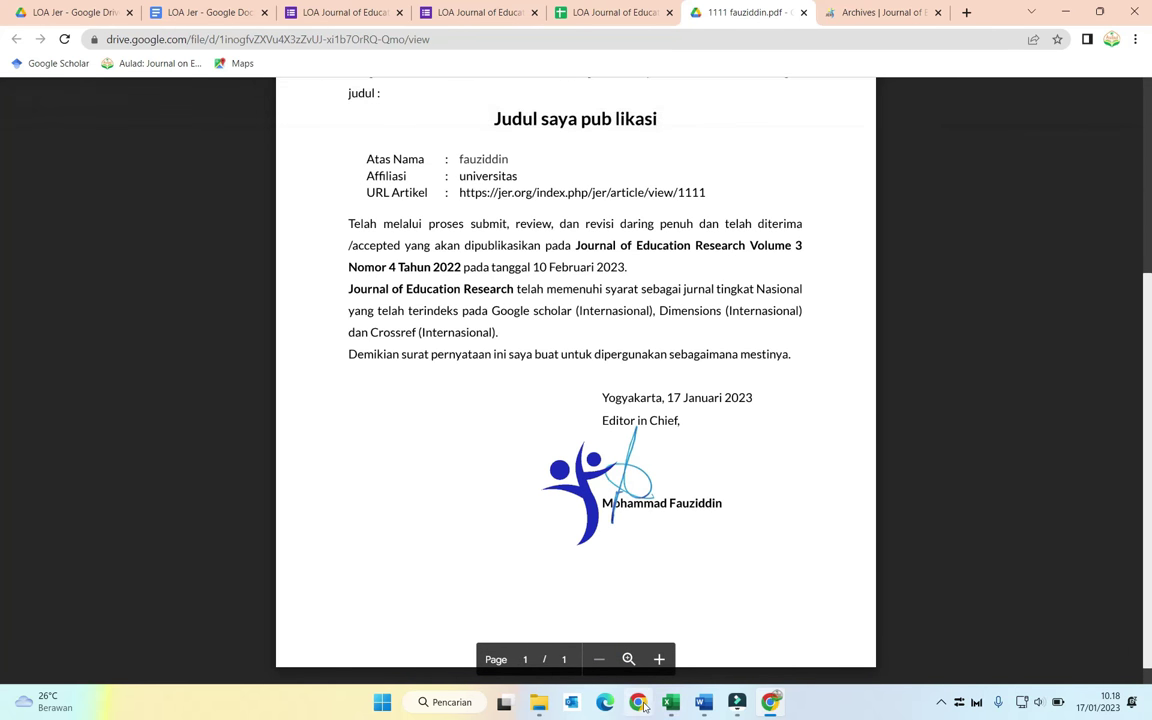
left_click(1111, 39)
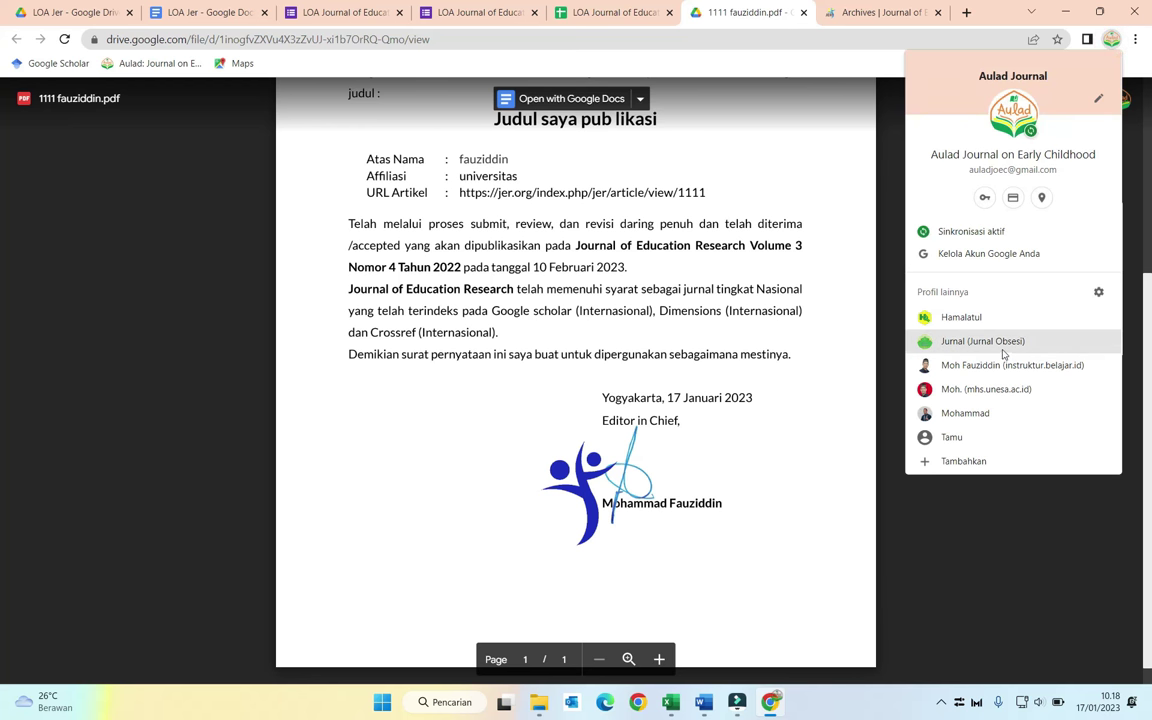
Step: Switch to the other Chrome profile and open the received LoA email with the 1111 PDF in Outlook
left_click(988, 414)
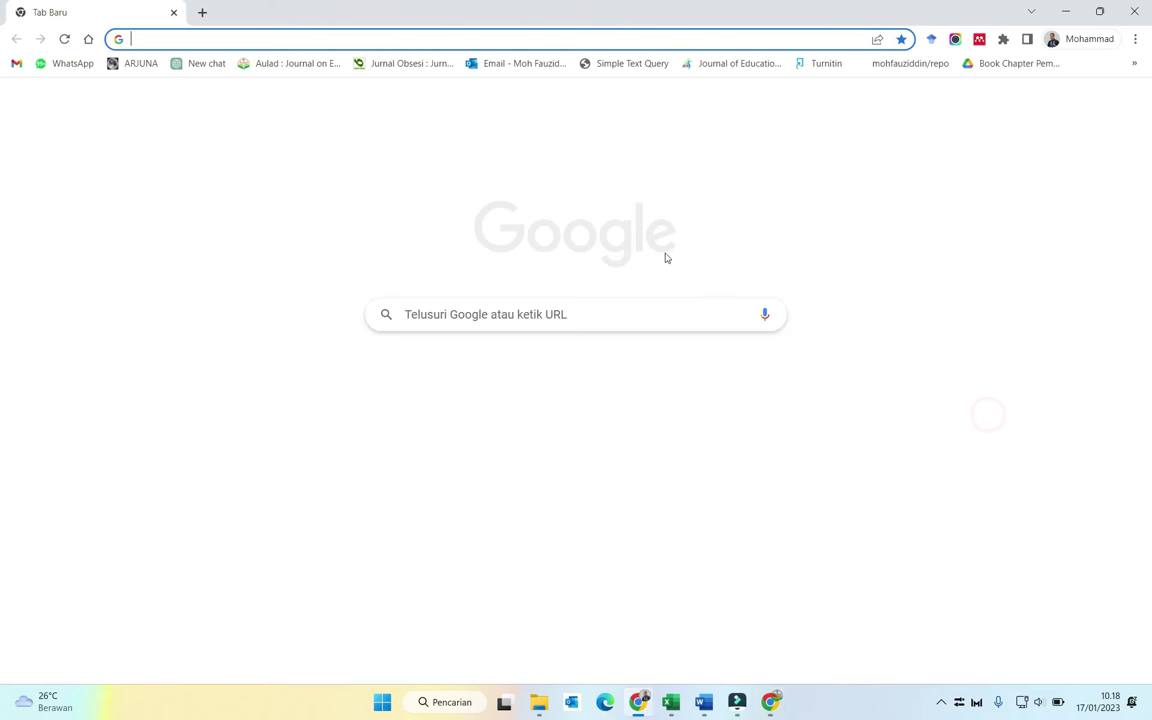
left_click(484, 64)
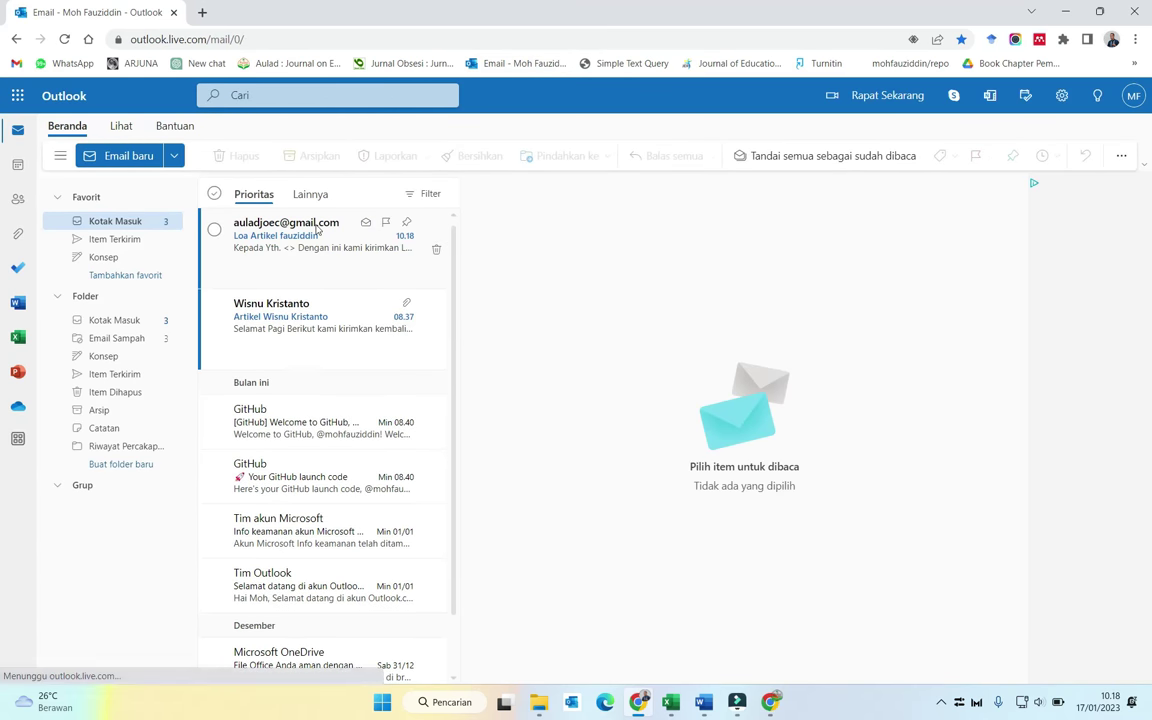
left_click(318, 229)
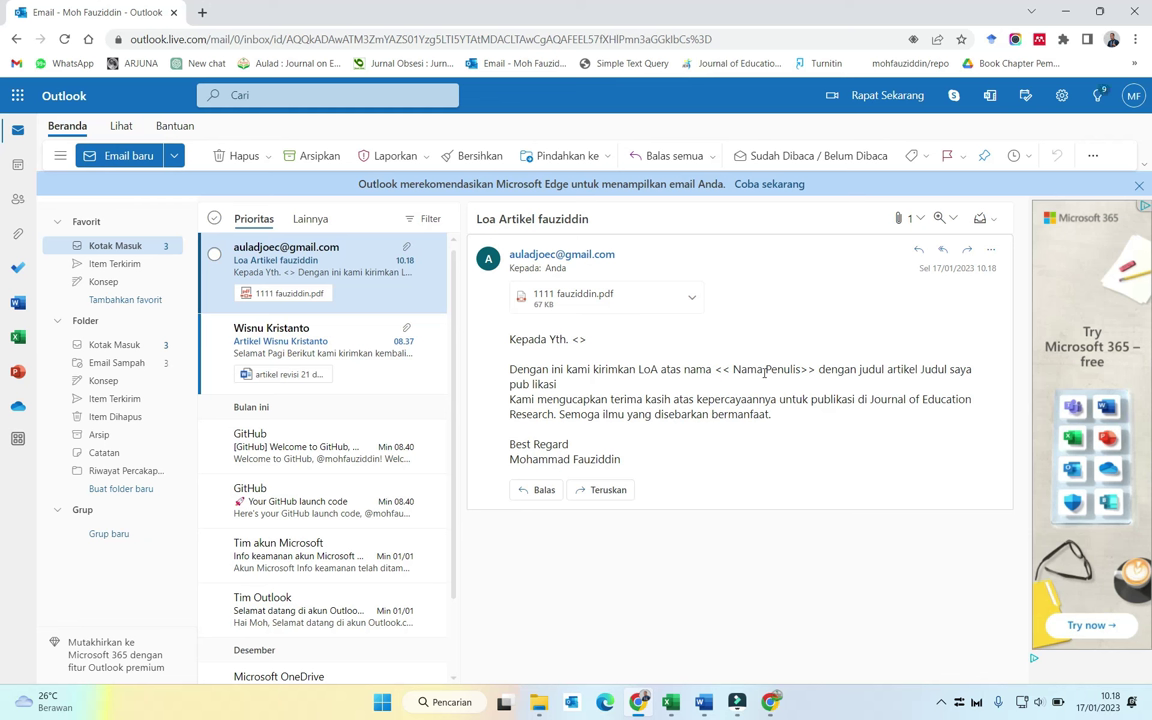
left_click(734, 370)
left_click(940, 702)
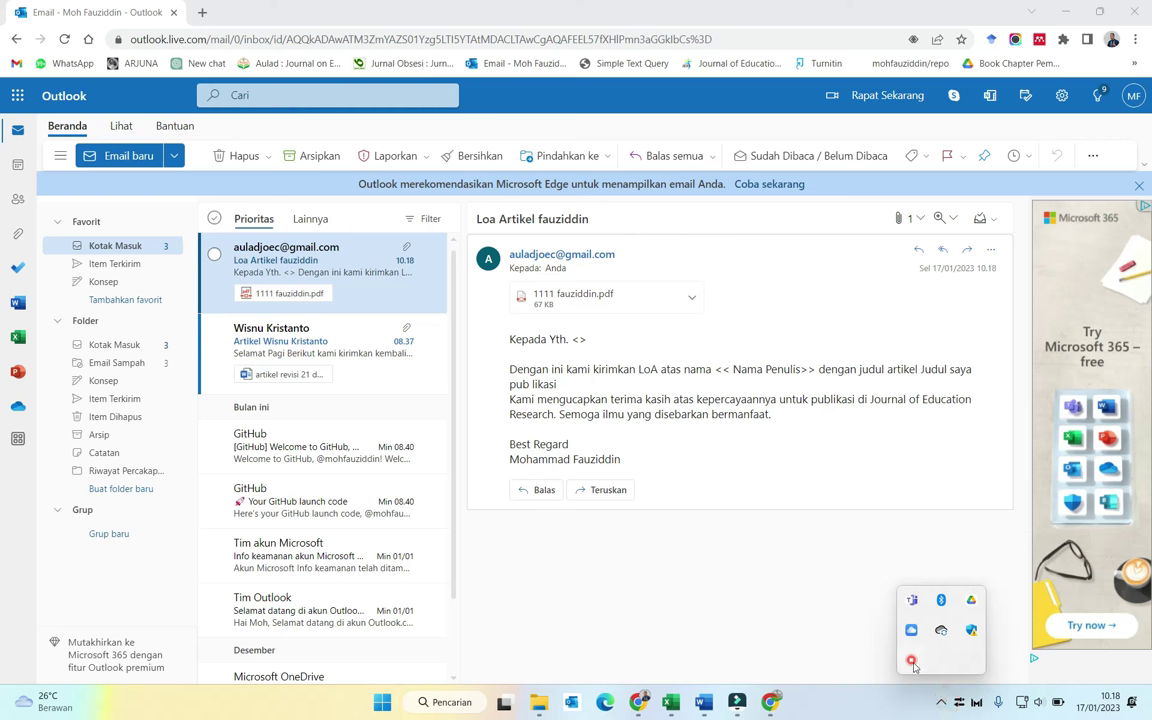
right_click(911, 661)
left_click(945, 674)
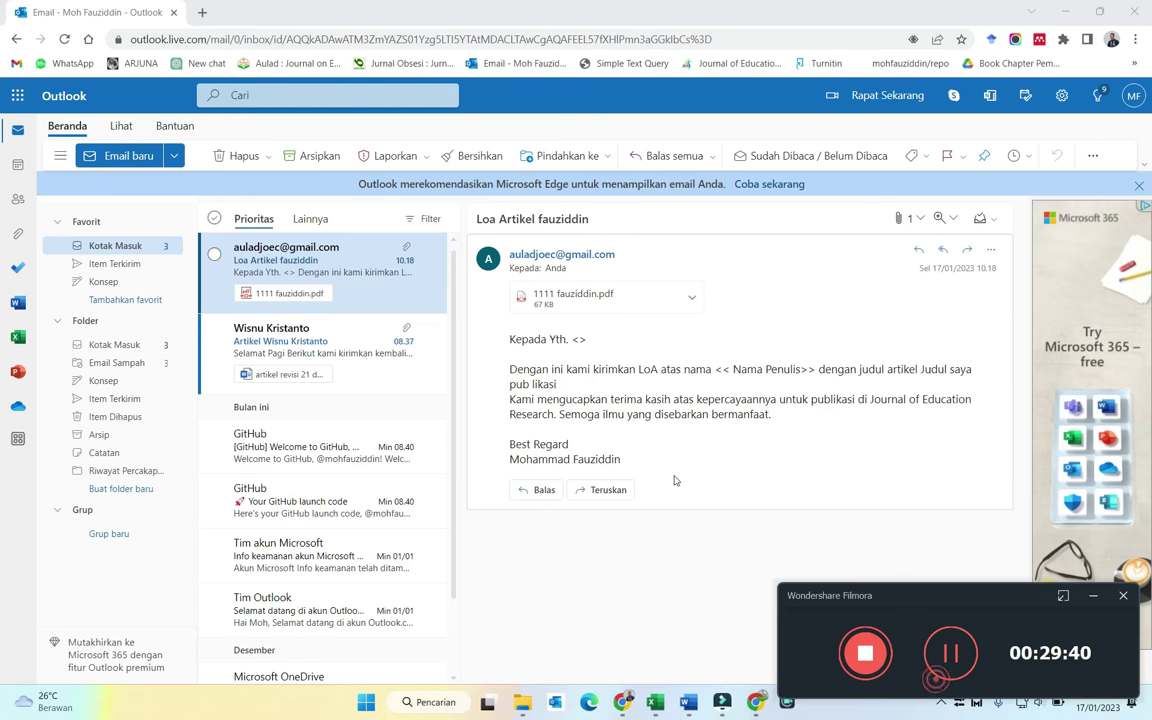